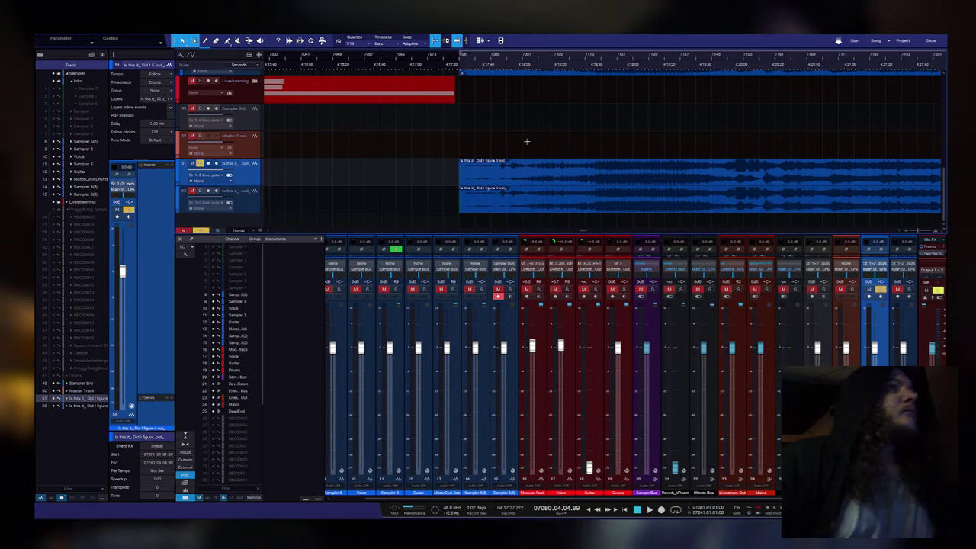
Step: Rename the upper of the two duplicate imported audio tracks below Master Track as "Track"
click(459, 219)
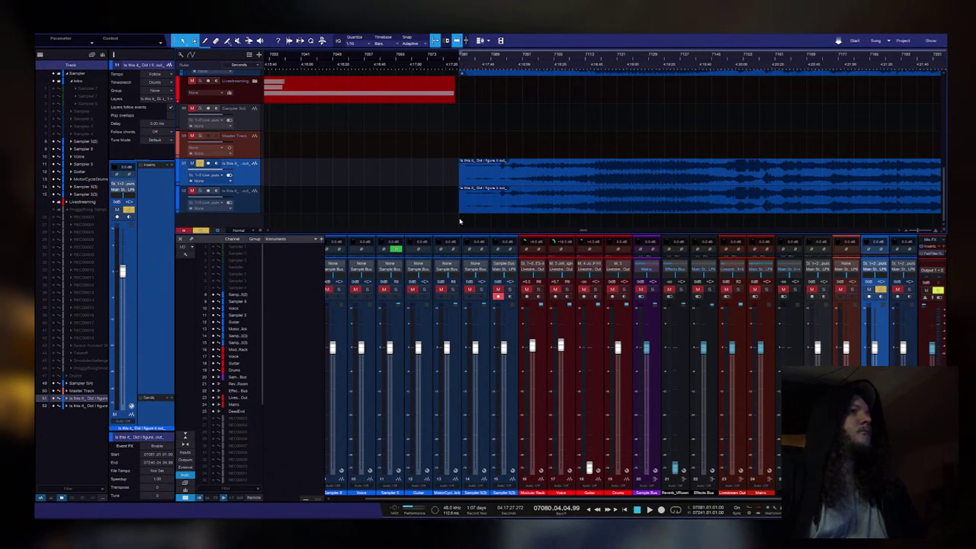
scroll(505, 62, down, 3)
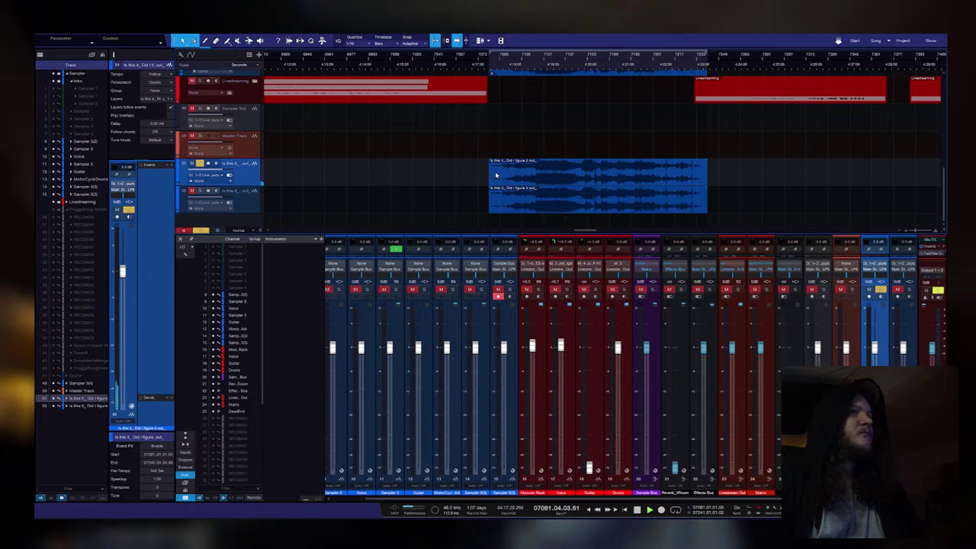
click(232, 164)
double_click(235, 164)
text(Track)
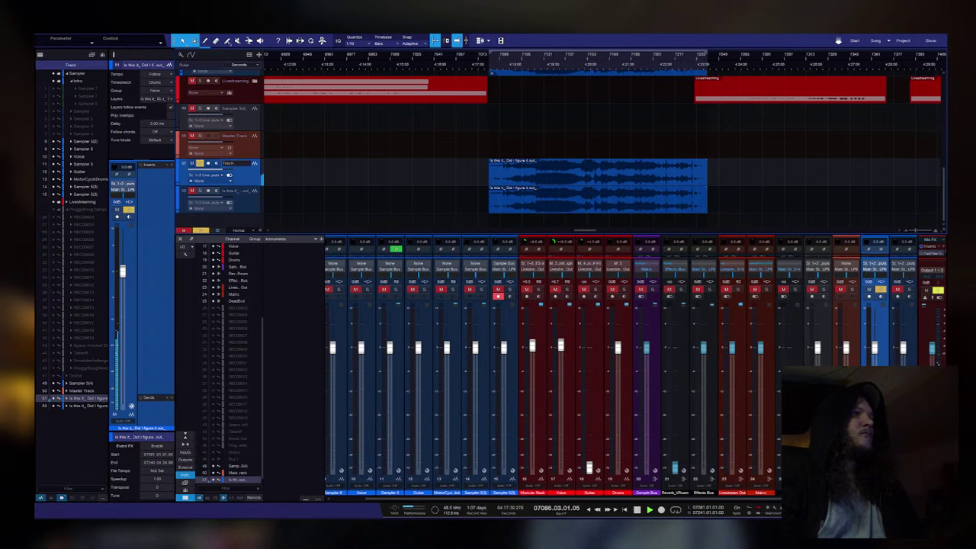
key(Return)
Step: Take Track out of solo during playback, mute the duplicate audio track below it, and stop playback
key(space)
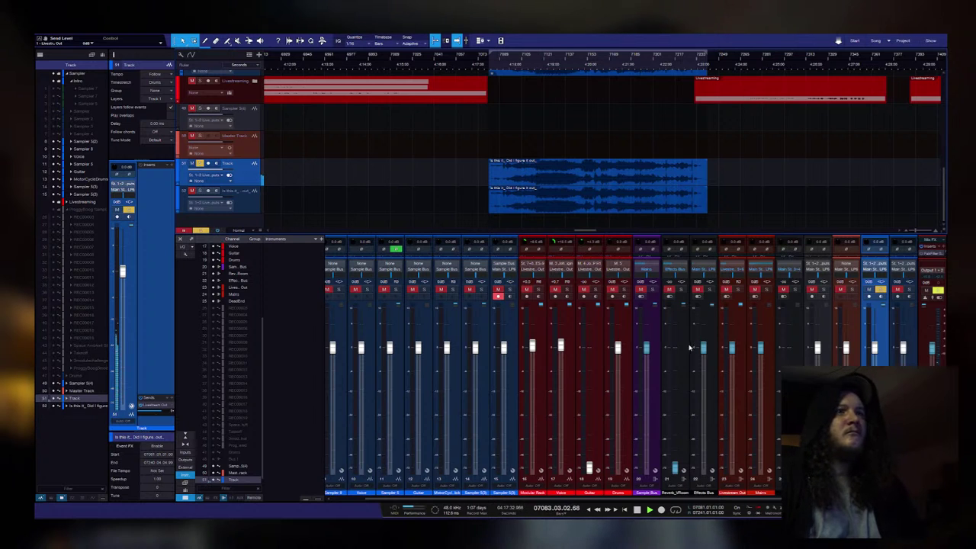
click(200, 164)
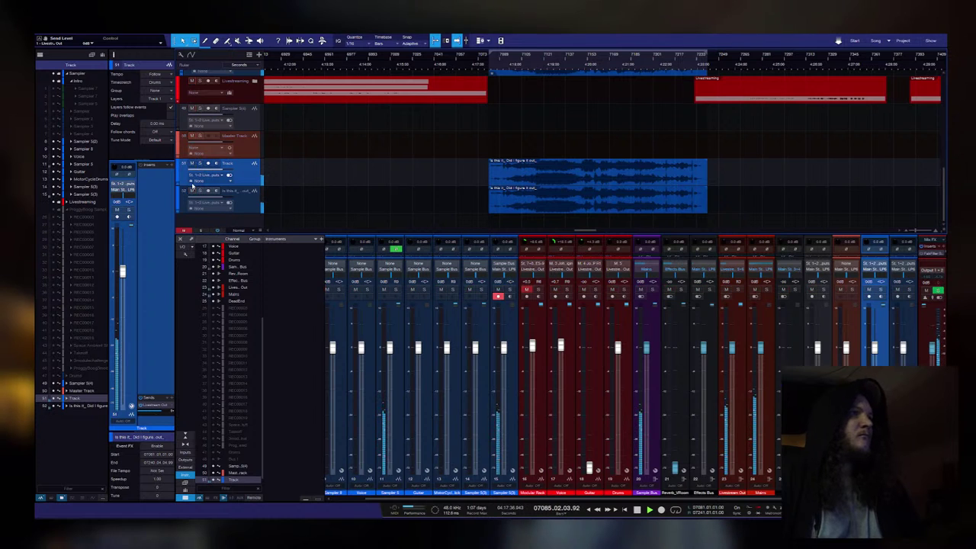
click(192, 191)
key(space)
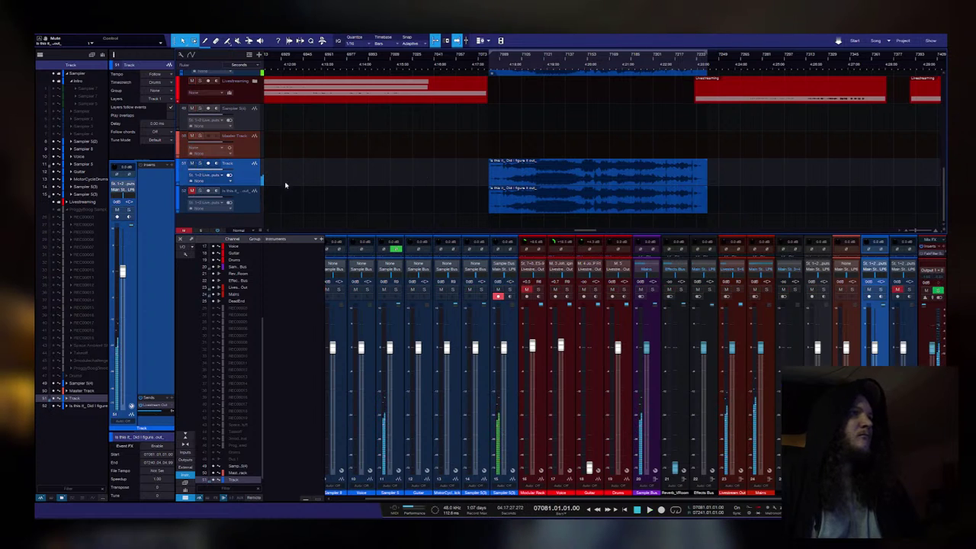
Step: Move Track's audio event to the empty timeline area near 5:00, past the last Livestreaming recording
scroll(596, 65, up, 2)
scroll(610, 61, down, 6)
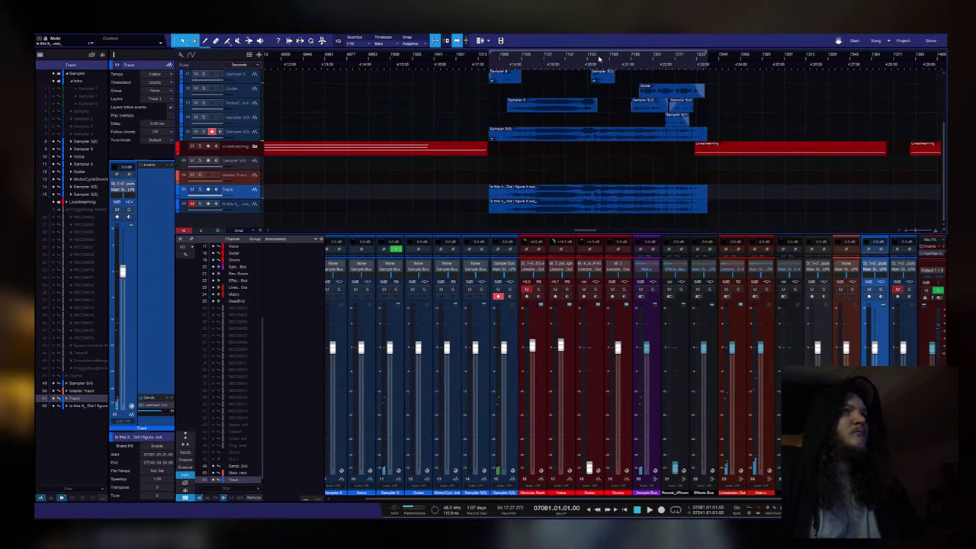
click(639, 195)
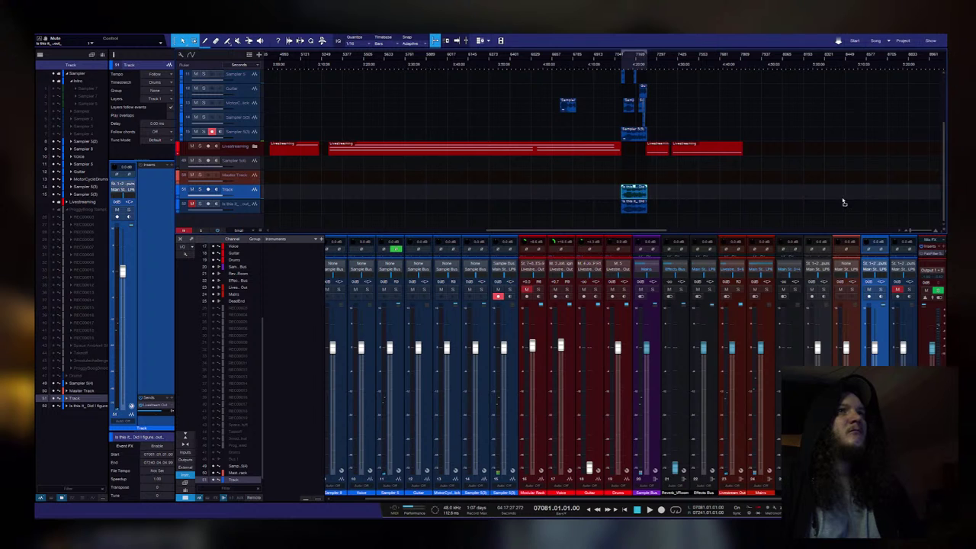
key(ctrl+v)
scroll(819, 74, up, 3)
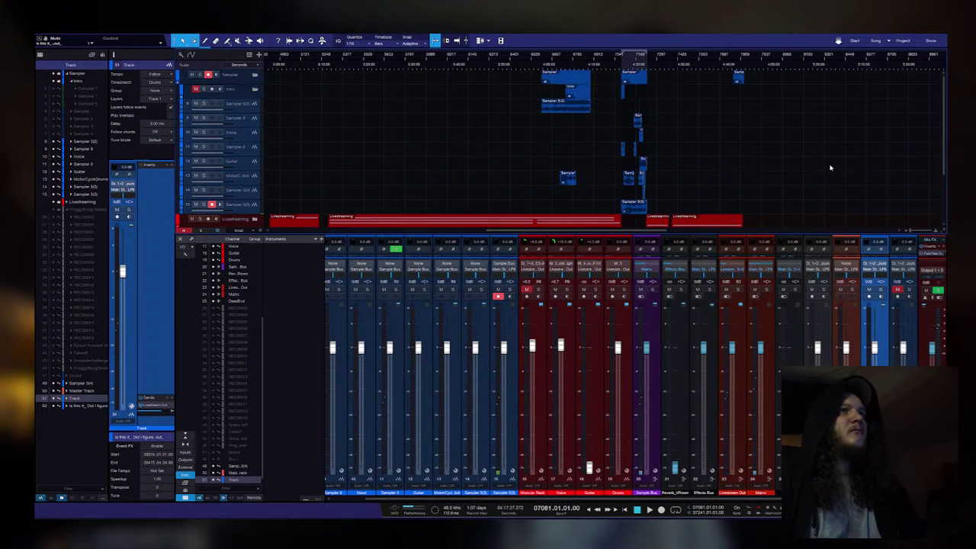
scroll(830, 168, down, 3)
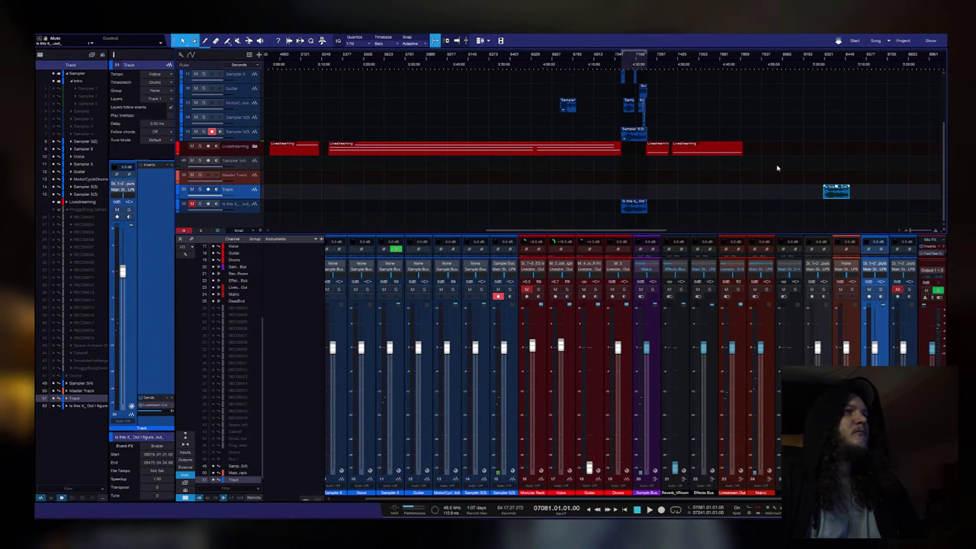
Step: Play the moved audio event on Track from its beginning
click(823, 66)
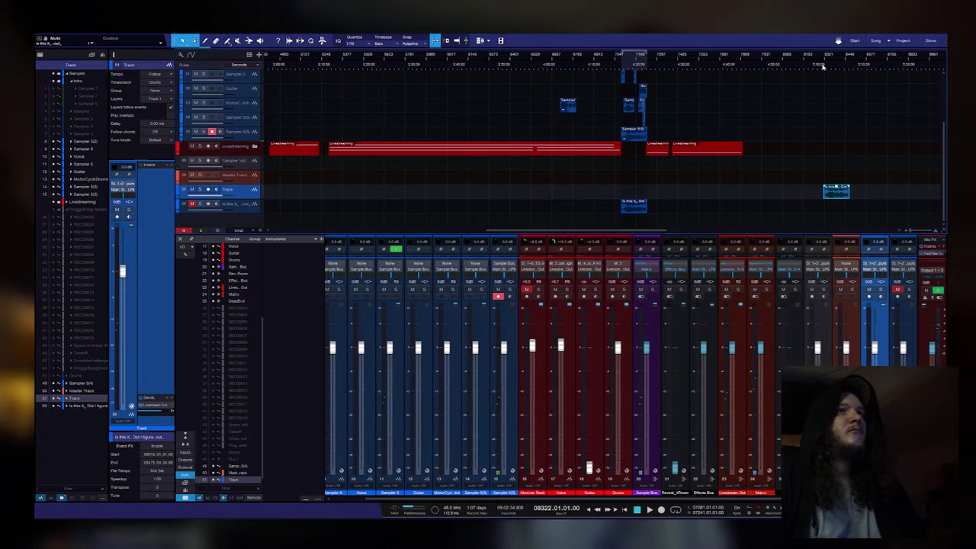
scroll(826, 67, up, 3)
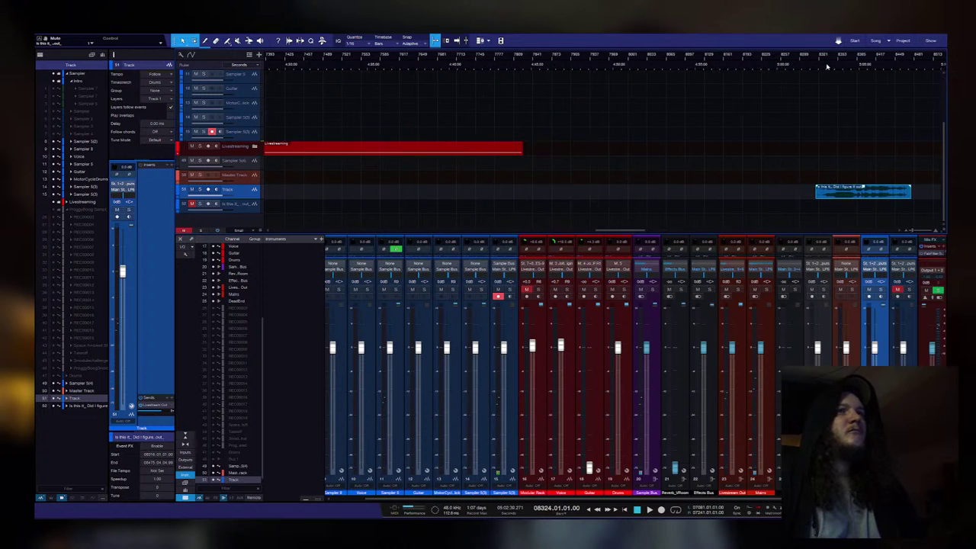
key(space)
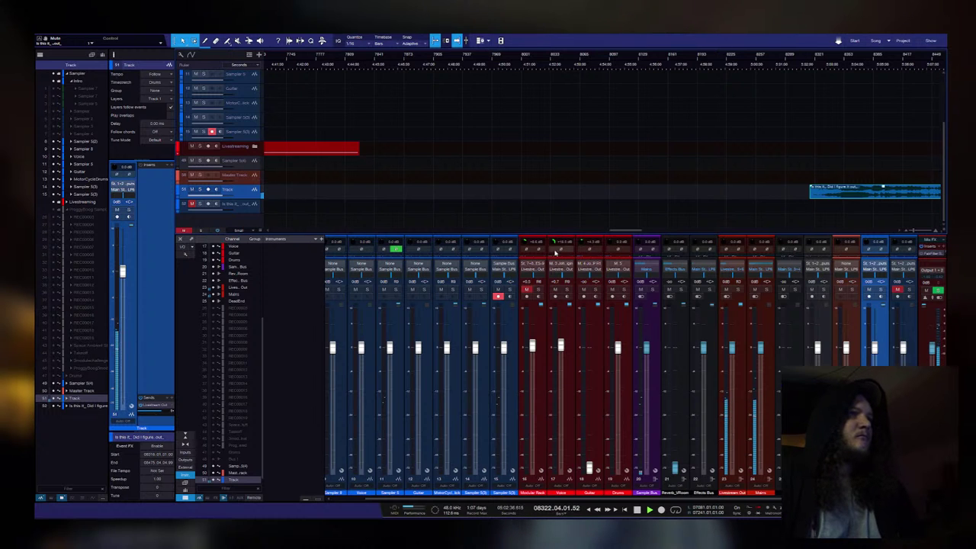
Step: Expand the mixer channels to show their inserts and sends, and make the mixer slightly taller
click(553, 246)
drag(569, 303, 572, 360)
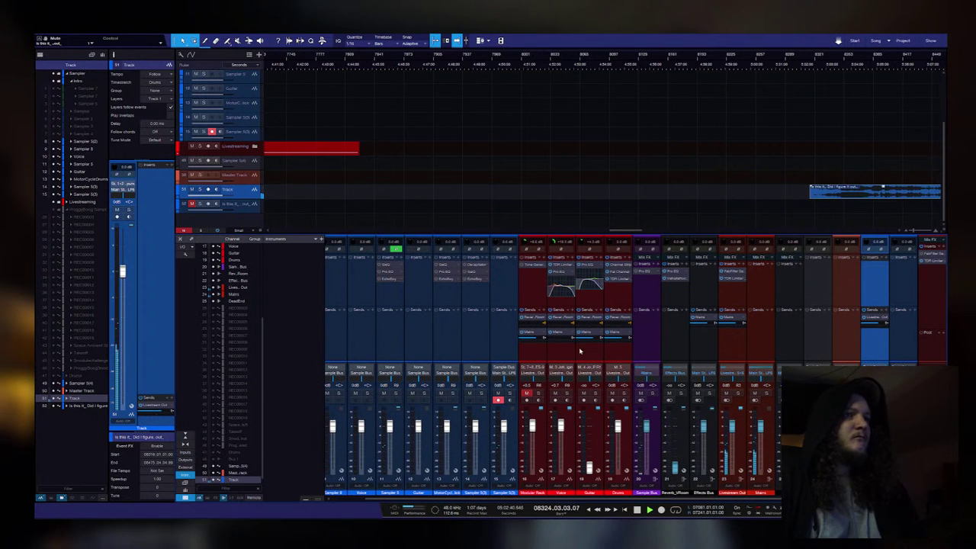
drag(473, 232, 472, 223)
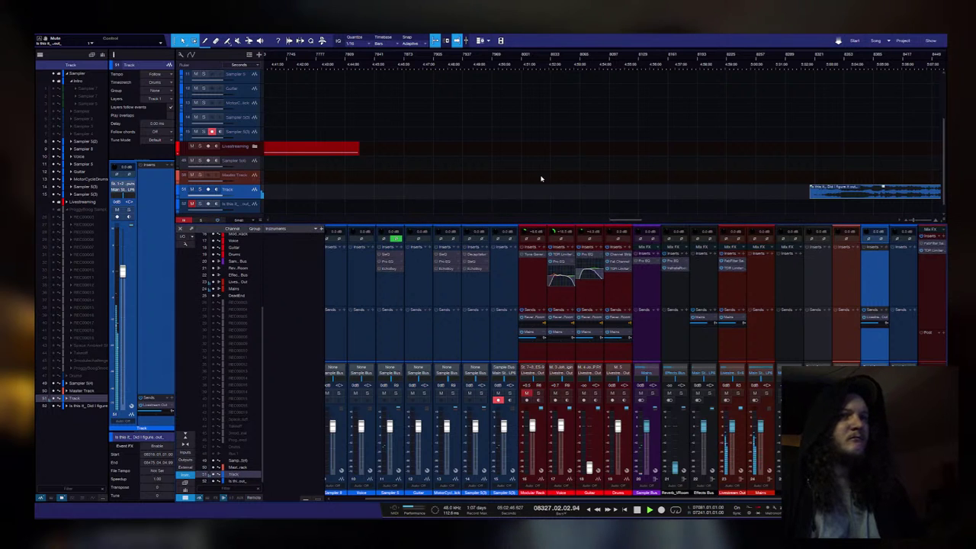
Step: Hide the eight individual tracks numbered 8 to 15 inside the Sampler folder
click(53, 142)
click(54, 149)
click(53, 156)
click(54, 164)
click(53, 171)
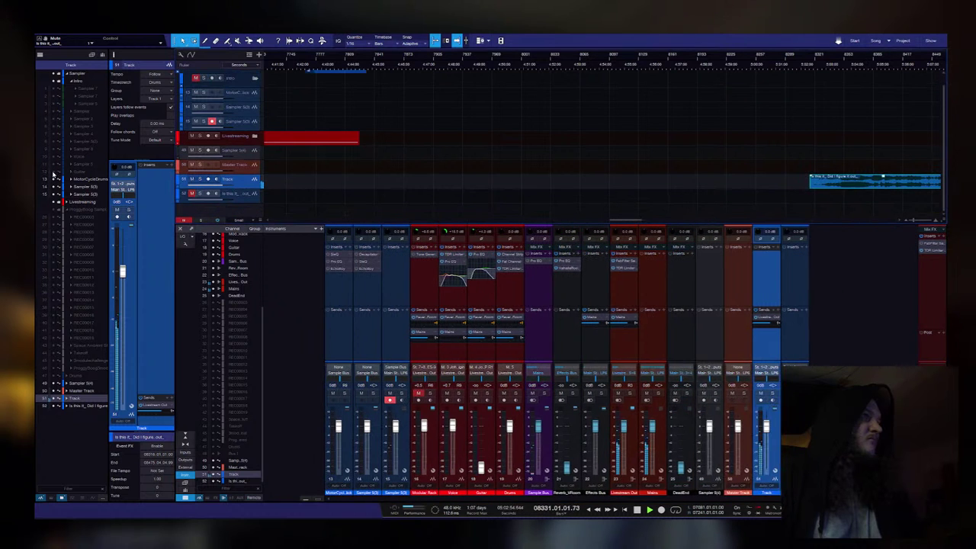
click(53, 178)
click(53, 185)
click(54, 193)
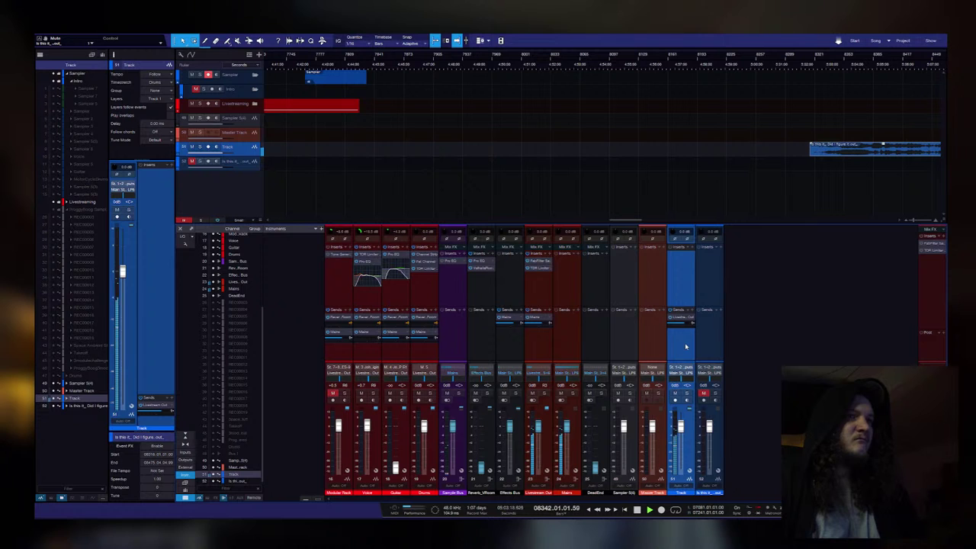
Step: Examine the signal routing by selecting the Livestream Out, Mains and main output channels in turn
click(545, 344)
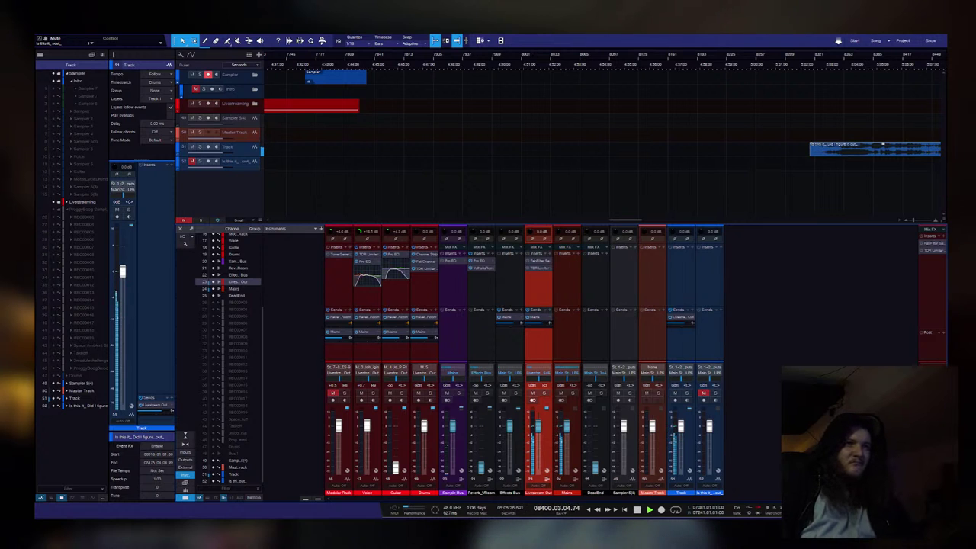
click(572, 448)
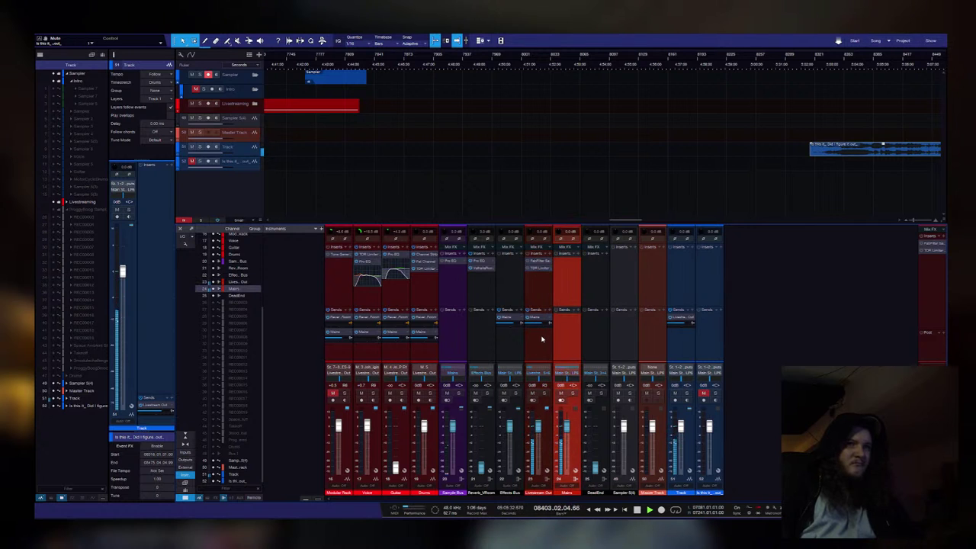
click(930, 282)
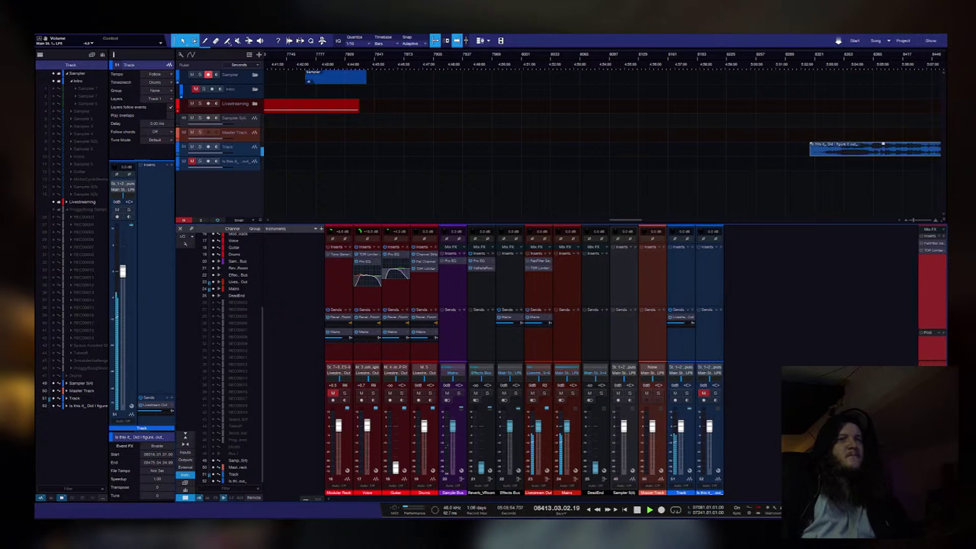
click(539, 326)
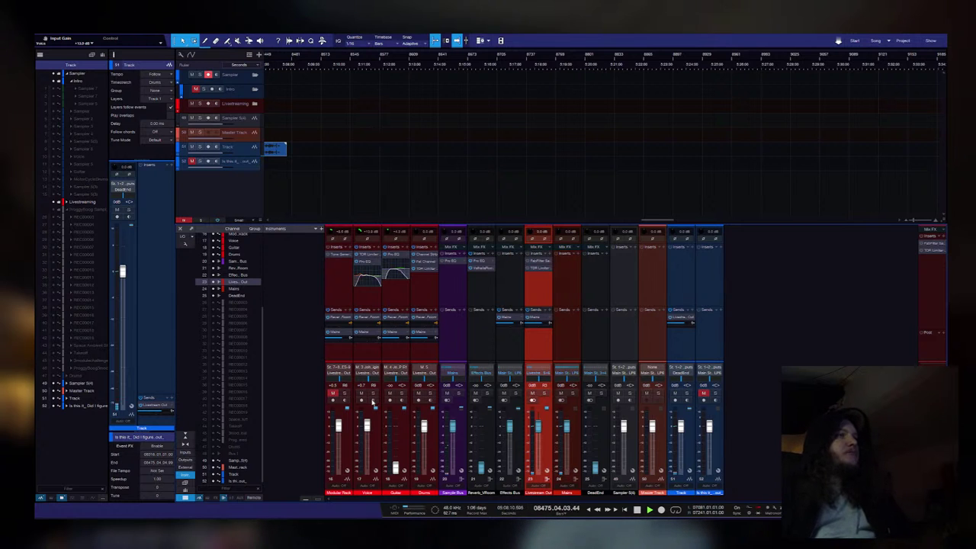
Step: Enable input monitoring on the Voice channel, select that channel, and stop playback
click(374, 399)
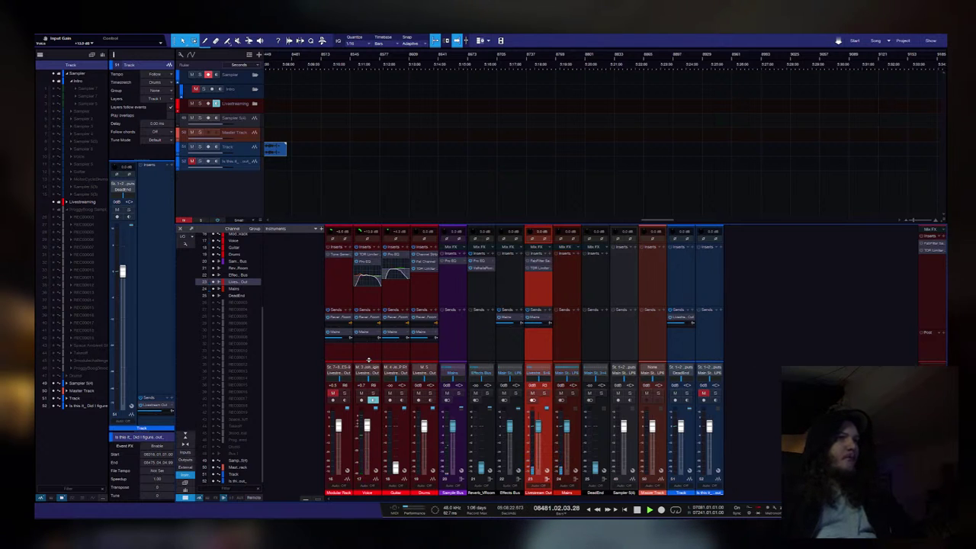
click(366, 357)
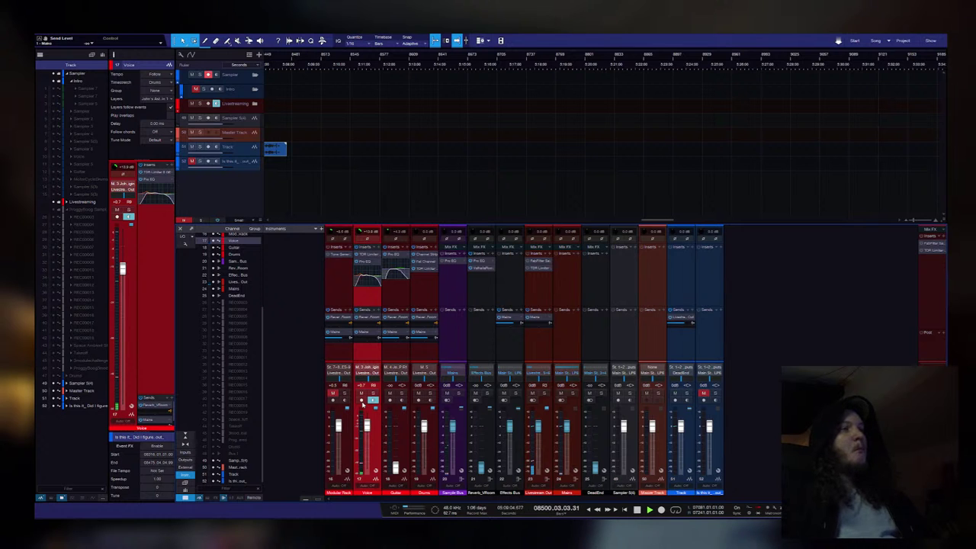
key(space)
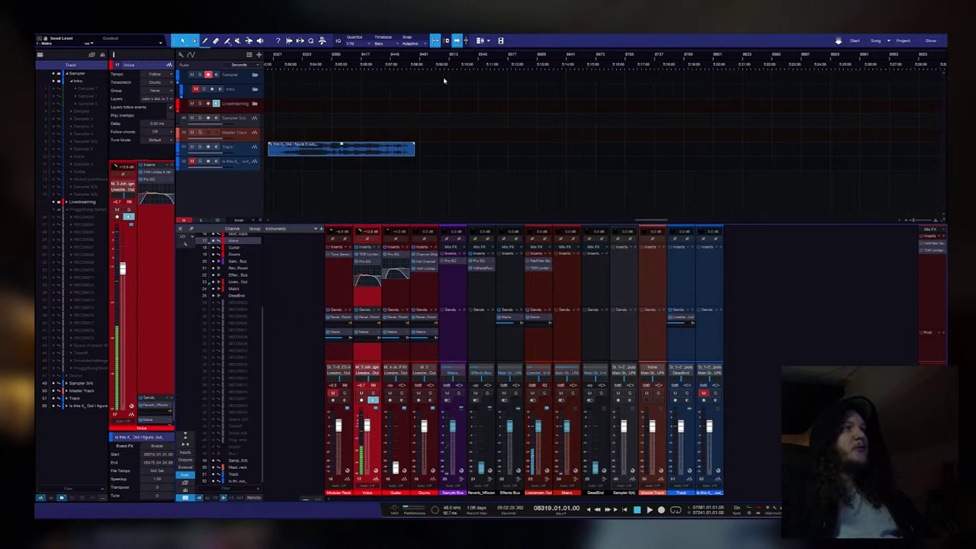
Step: Hide Track, its muted duplicate and the last sampler track above Master Track from the arrangement and mixer
scroll(438, 151, left, 5)
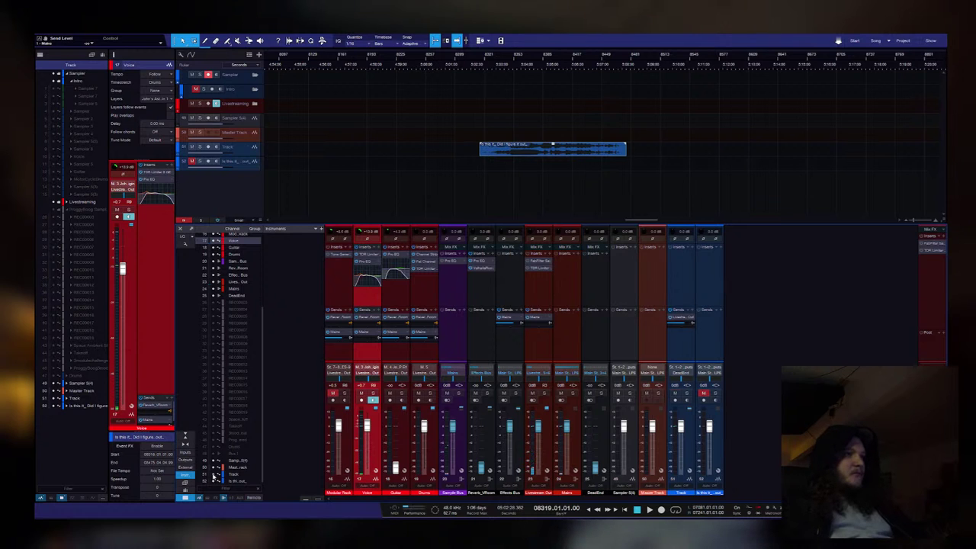
key(Delete)
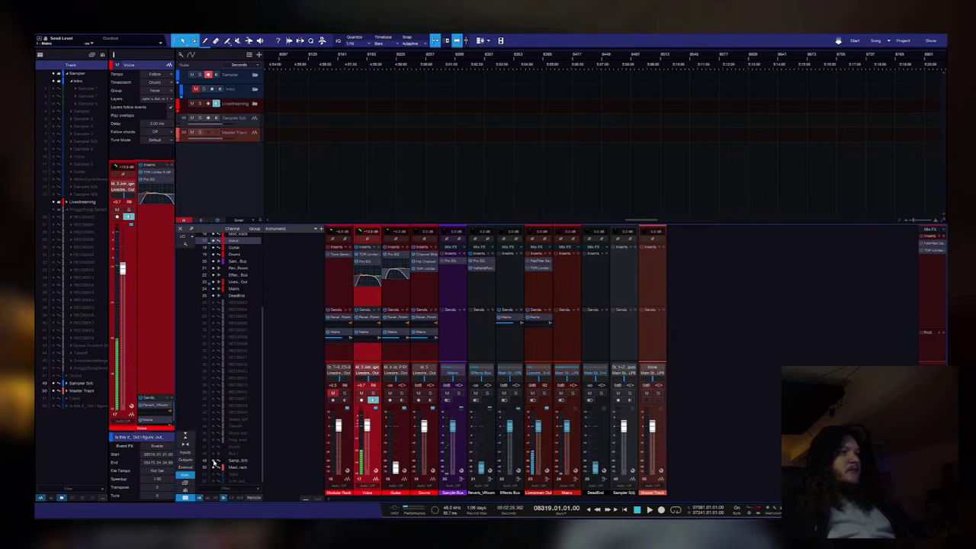
key(Delete)
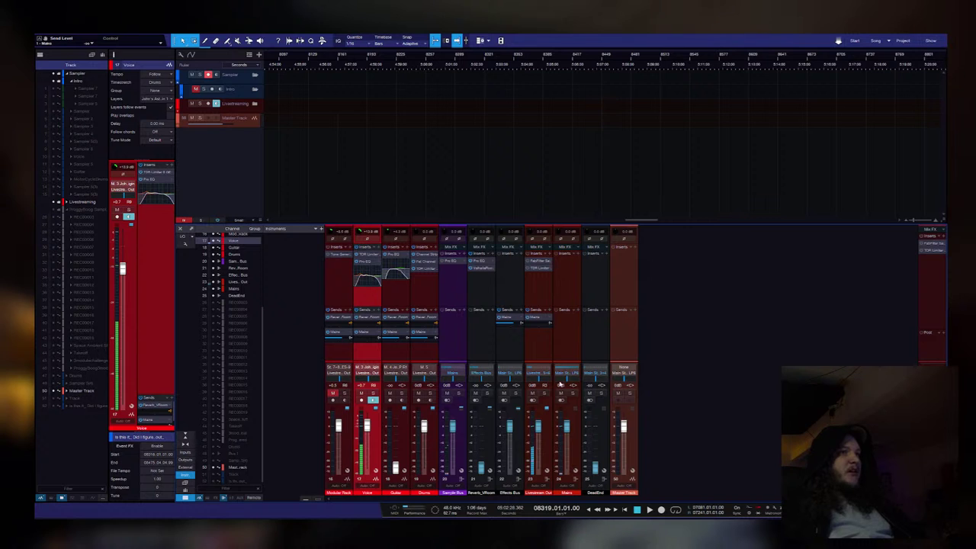
Step: Move the Livestream Out and Mains bus channels together to the end of the mixer, after Master Track
click(560, 347)
shift+click(532, 349)
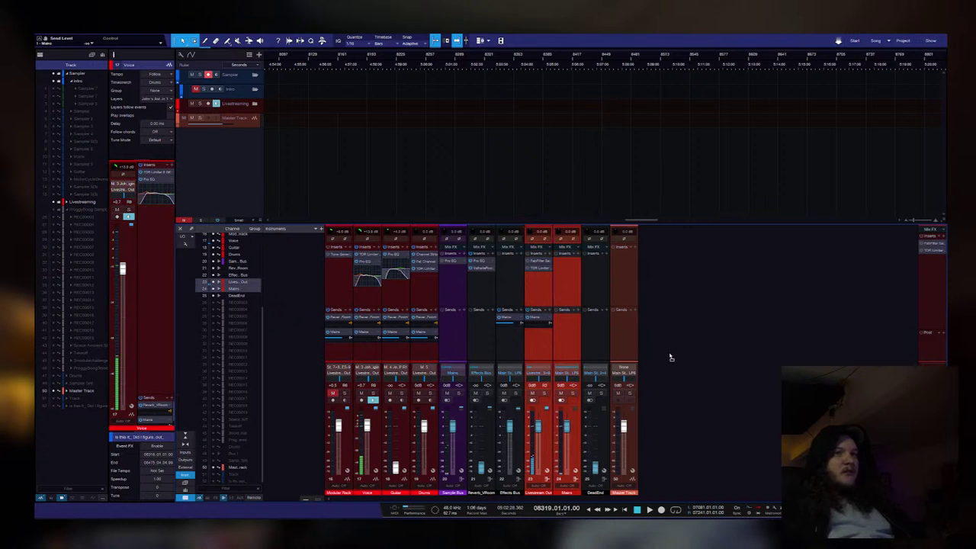
drag(657, 357, 655, 354)
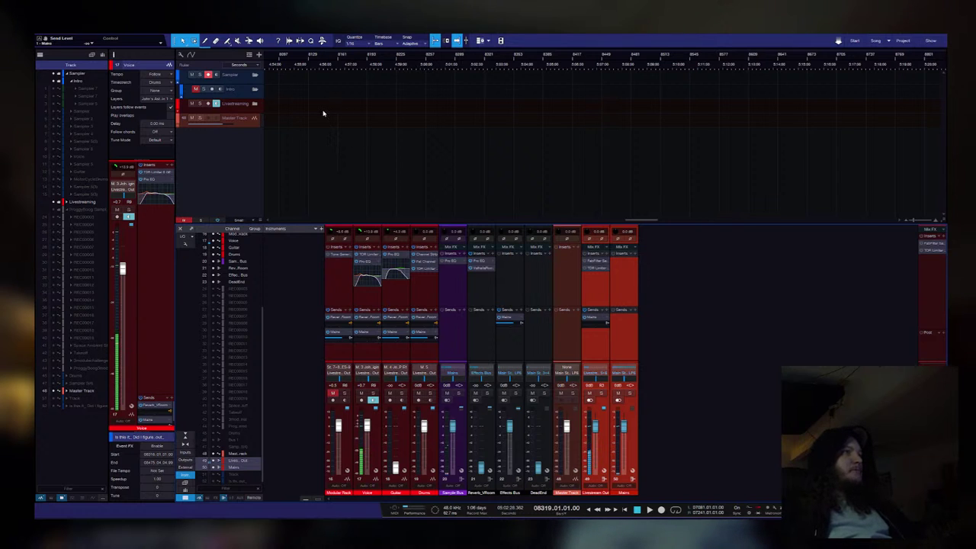
Step: Play the empty section near 4:59 briefly, and look over the earlier Livestreaming recordings along the timeline
key(space)
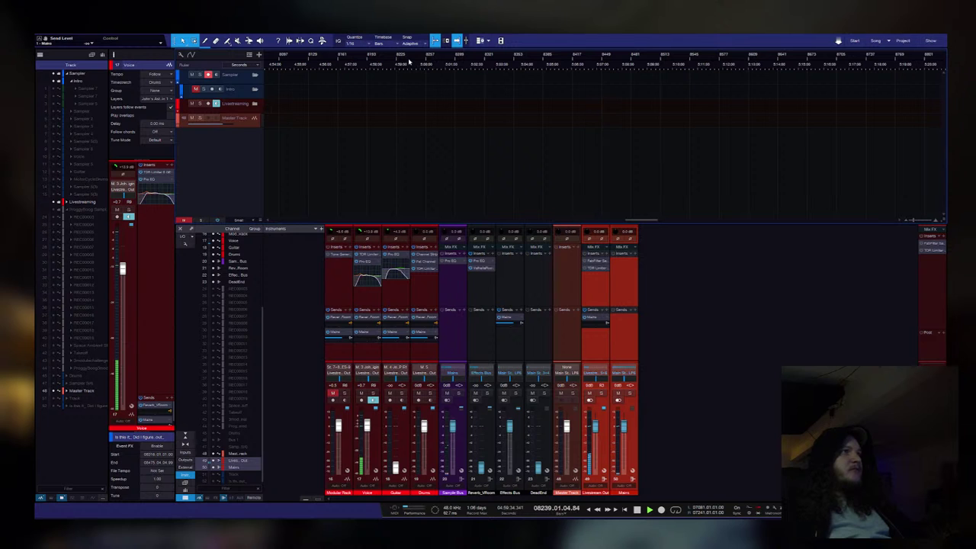
key(space)
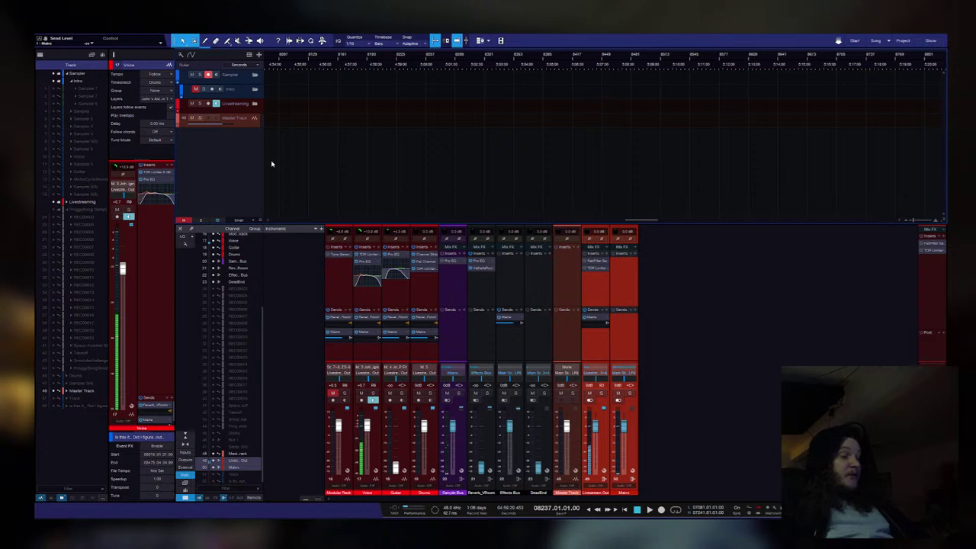
scroll(364, 178, down, 4)
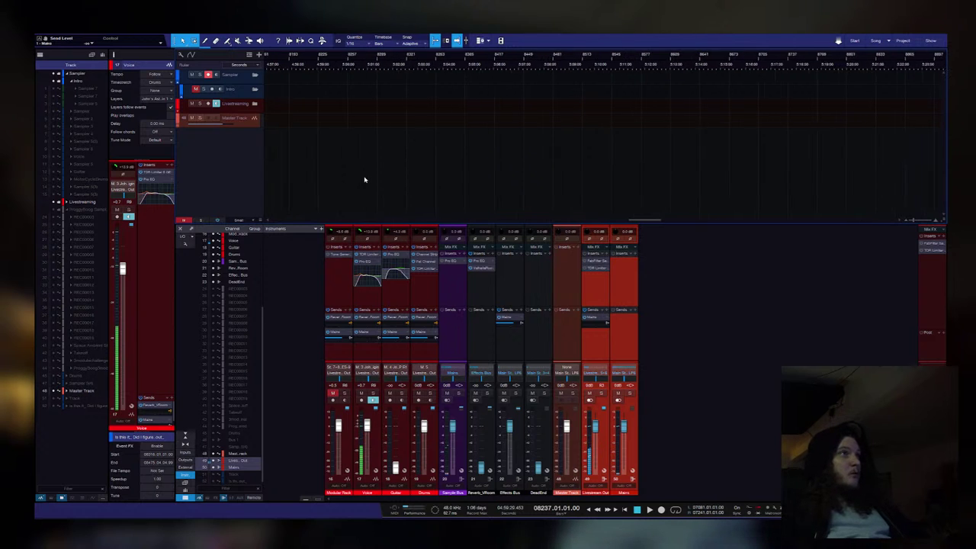
scroll(547, 61, down, 8)
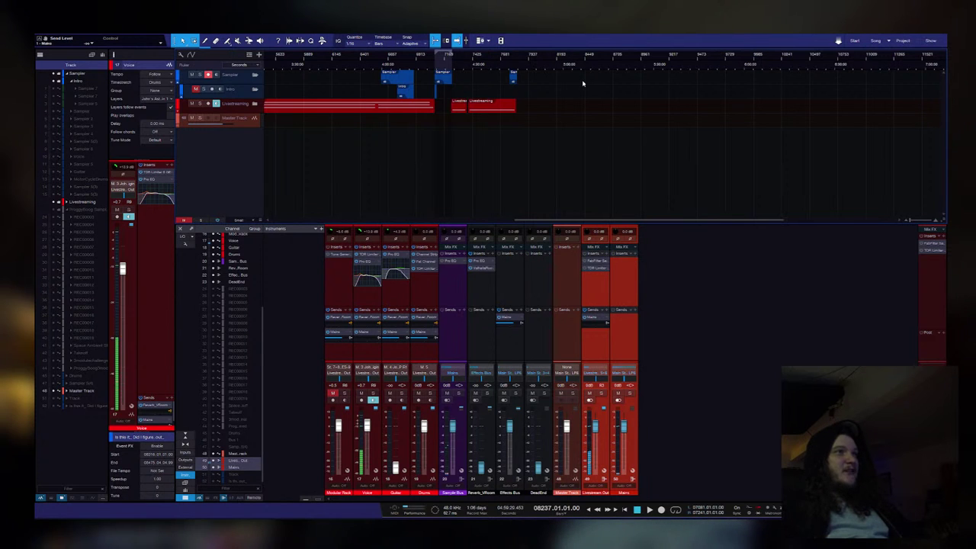
scroll(582, 83, left, 5)
scroll(585, 81, left, 7)
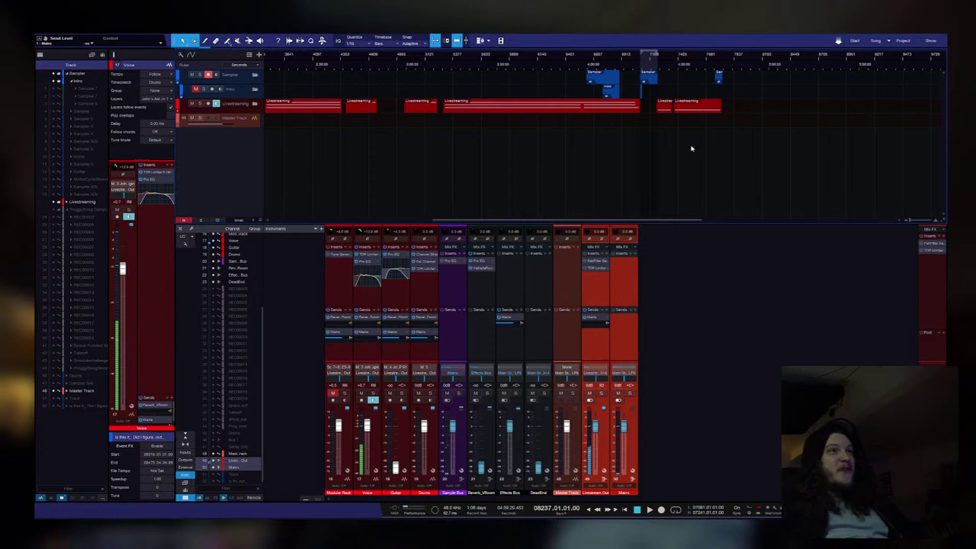
scroll(691, 149, left, 10)
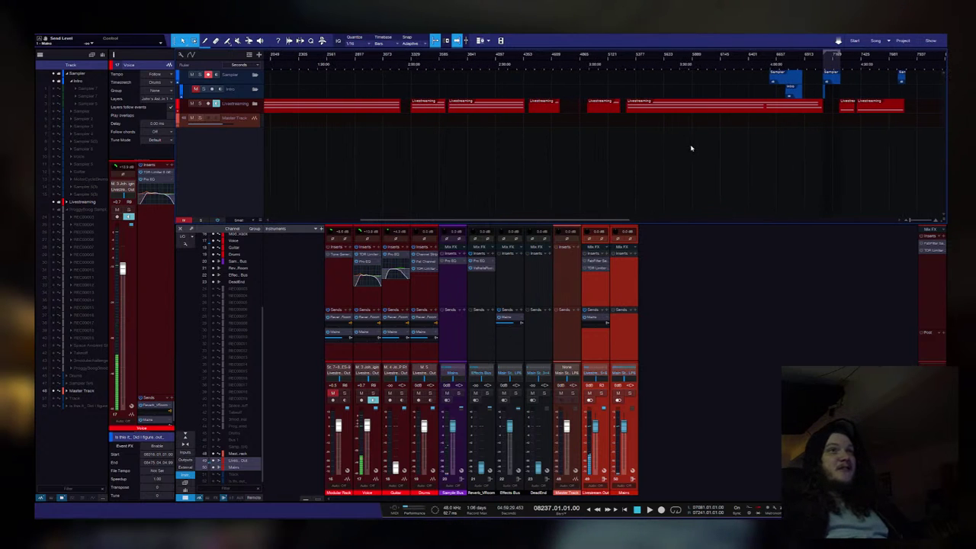
Step: Expand the Livestreaming folder track in the arrangement to show its Modular Rack, Voice, Guitar and Drums tracks
scroll(720, 130, left, 12)
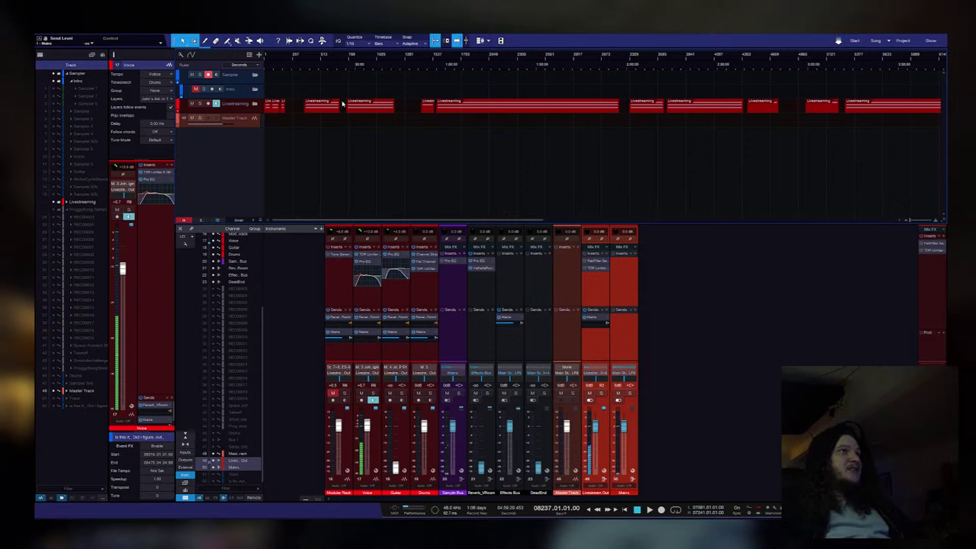
click(217, 108)
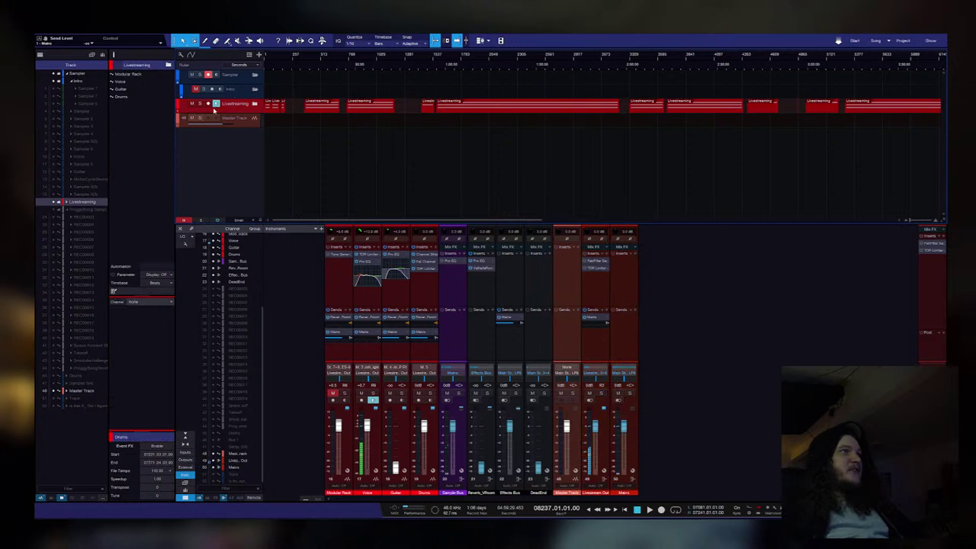
click(181, 105)
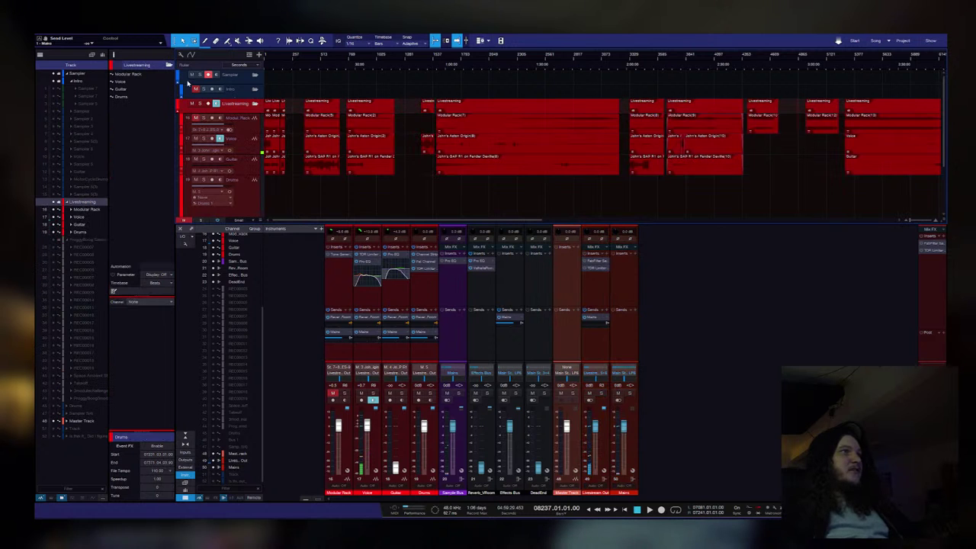
scroll(55, 77, down, 1)
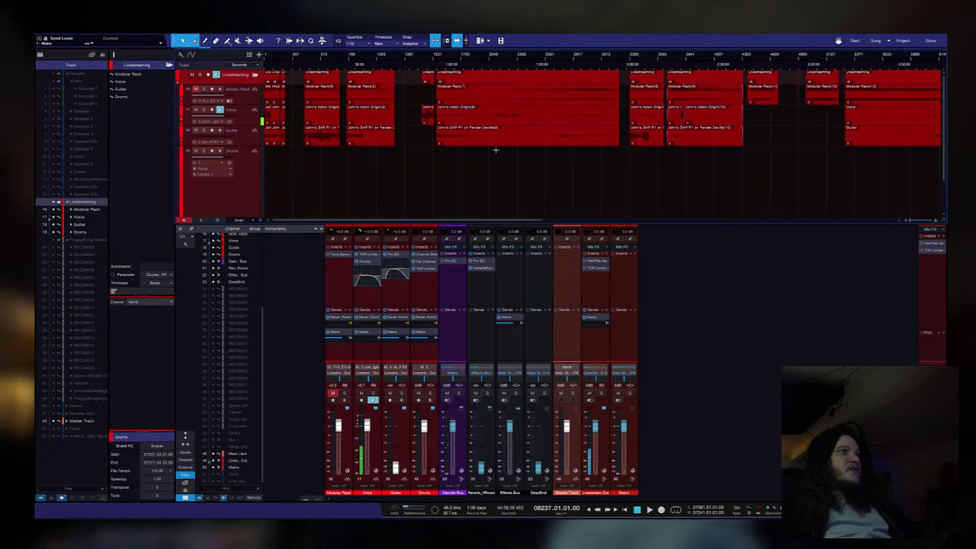
Step: Solo and unsolo the Modular Rack track, and play the Livestreaming recordings from the start of the timeline
click(485, 101)
scroll(604, 184, right, 2)
scroll(603, 184, left, 2)
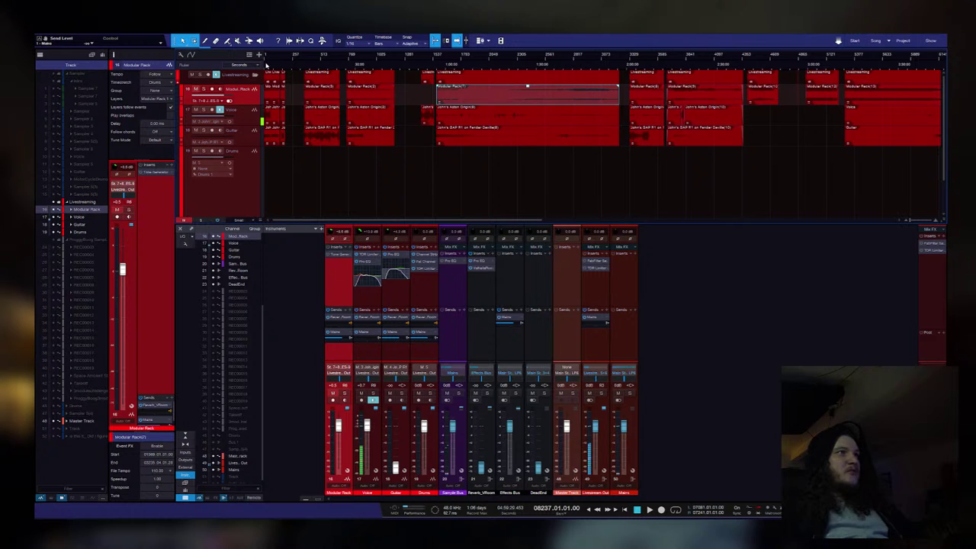
scroll(385, 75, up, 10)
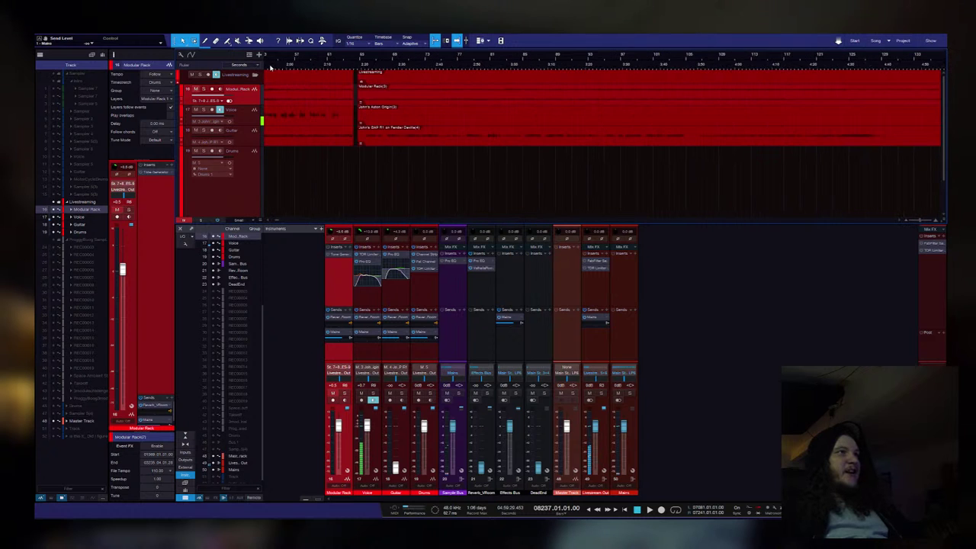
scroll(436, 105, left, 10)
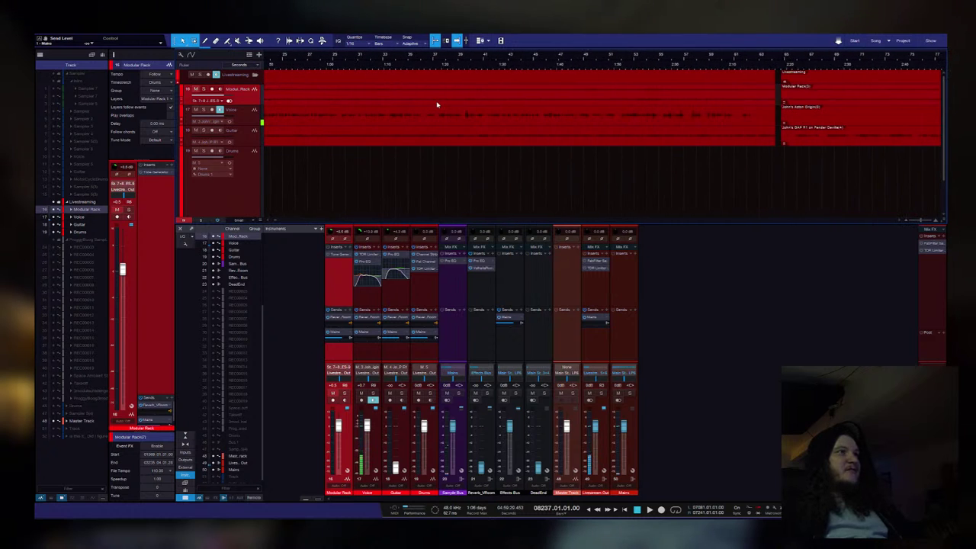
scroll(437, 105, right, 10)
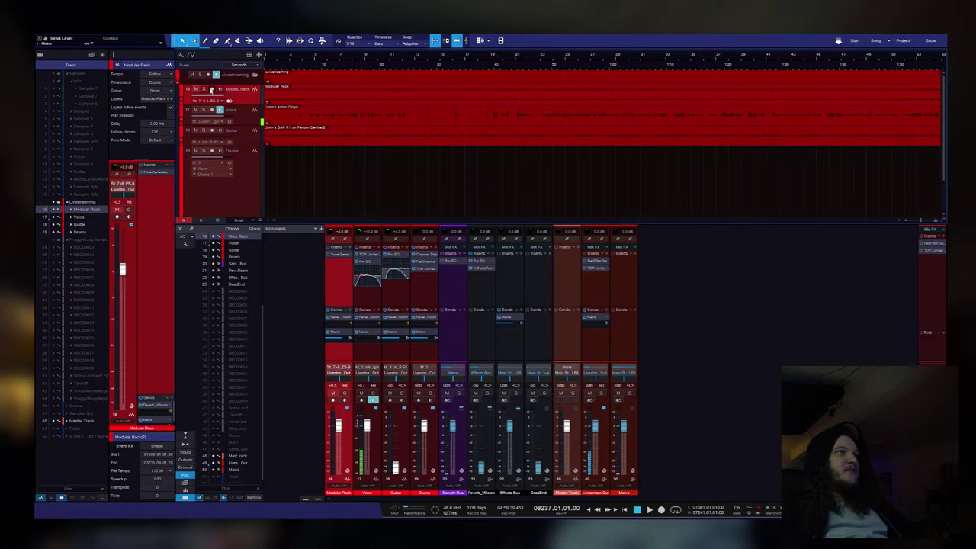
click(203, 89)
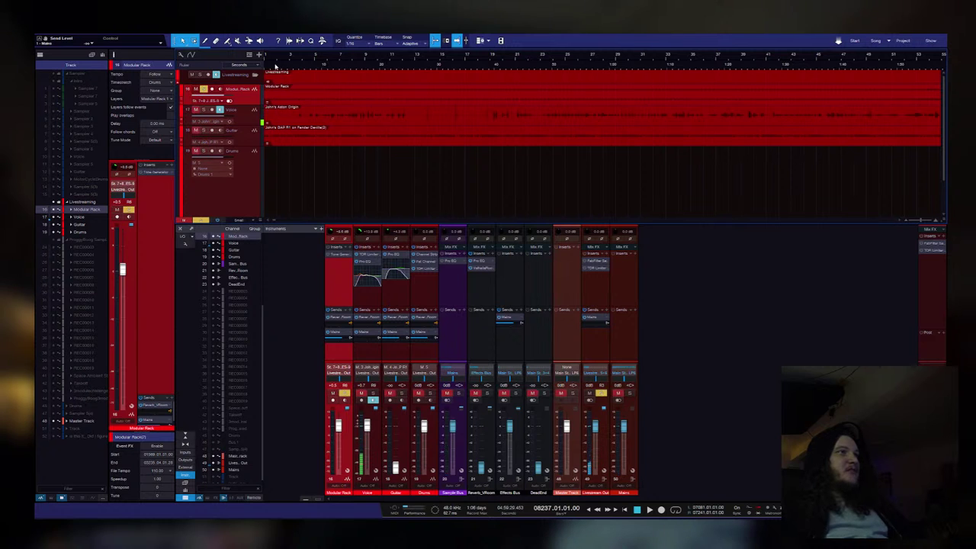
click(203, 90)
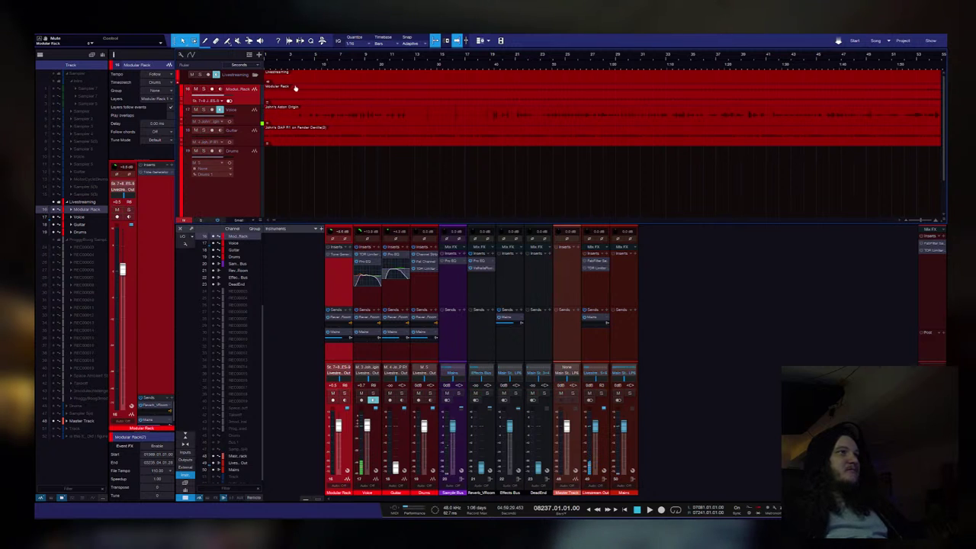
click(272, 68)
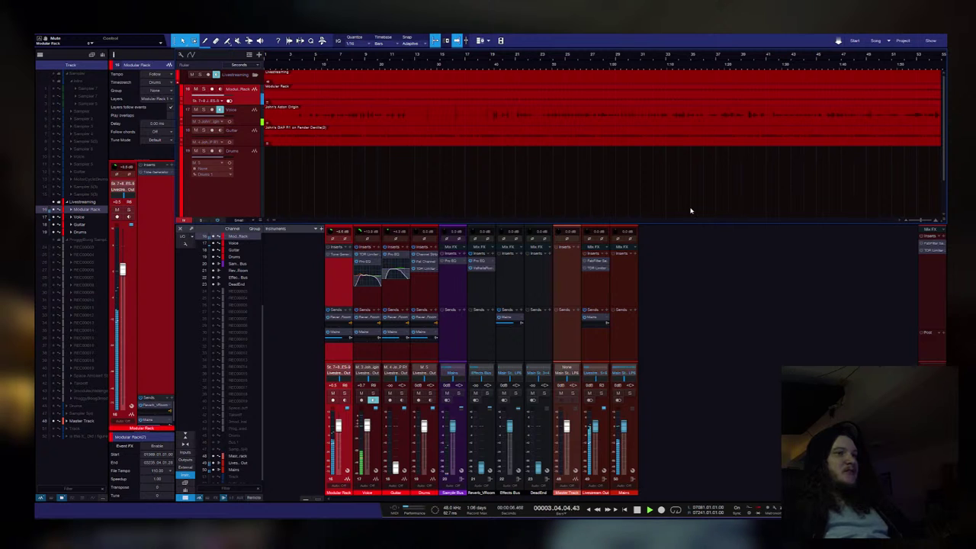
Step: Remove Master Track from the song, and stop playback
click(570, 326)
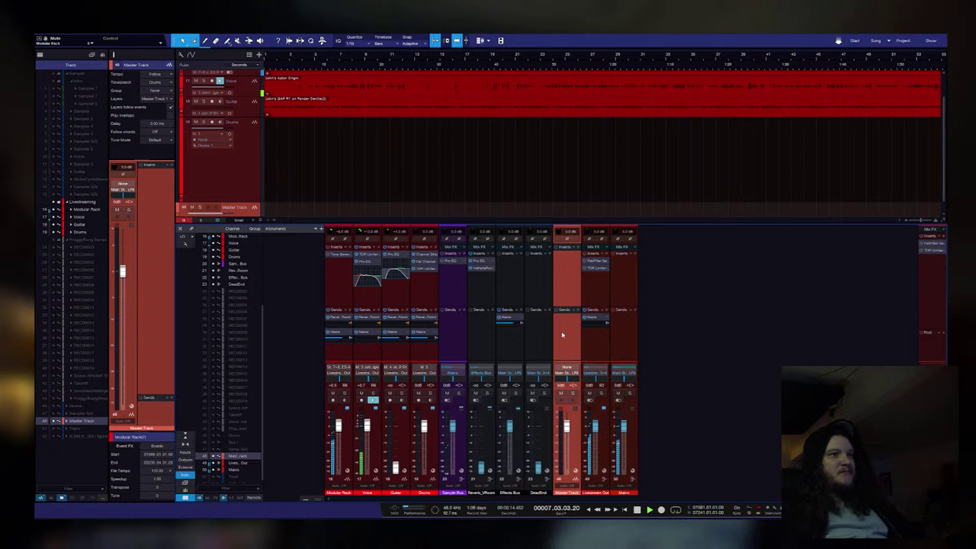
key(Down)
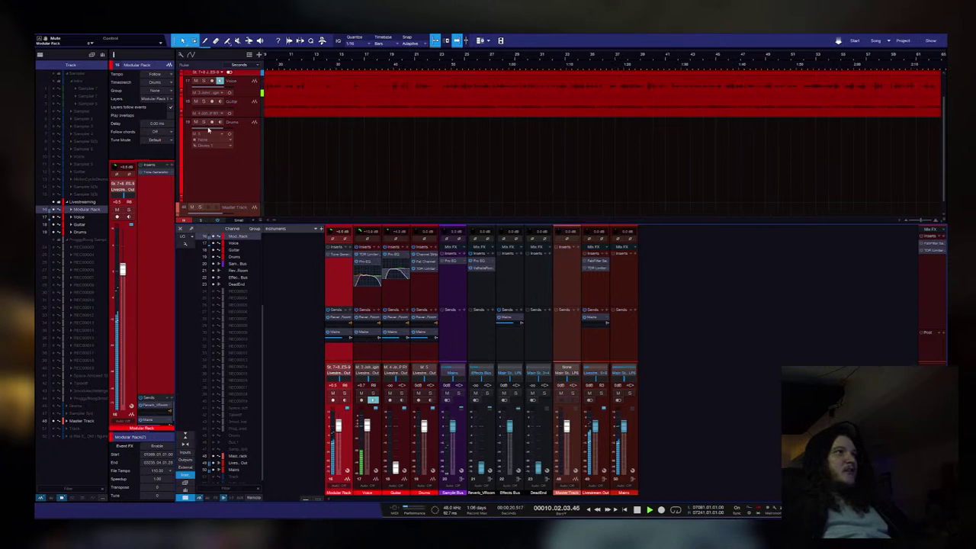
click(248, 209)
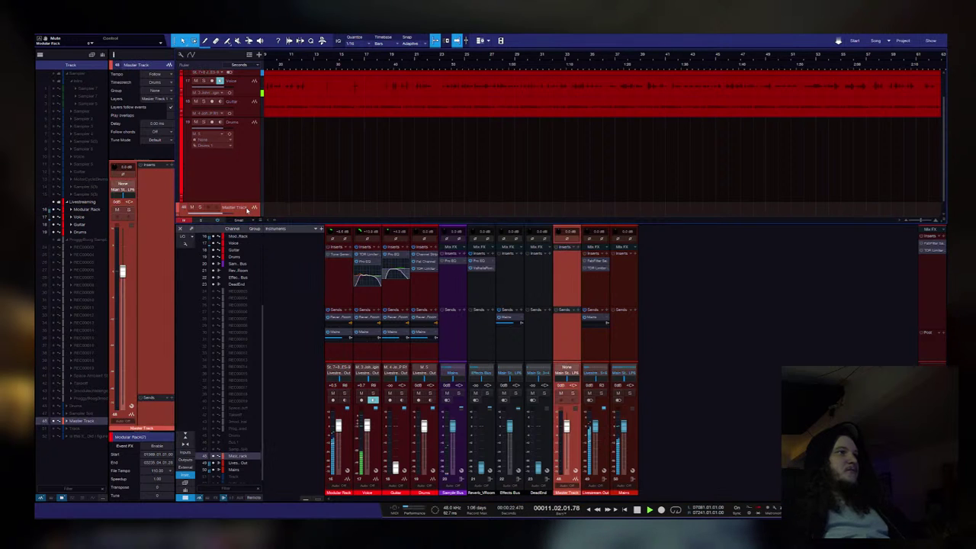
key(Delete)
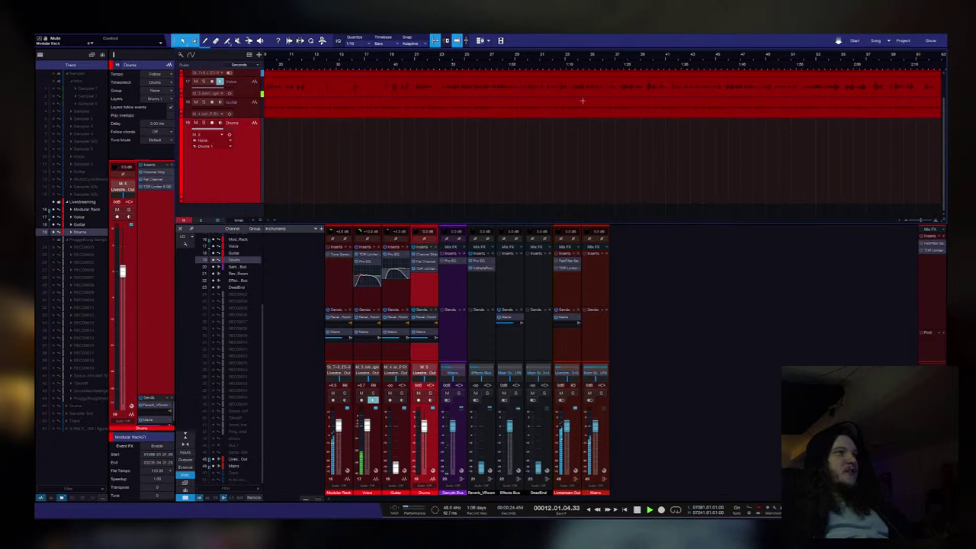
key(space)
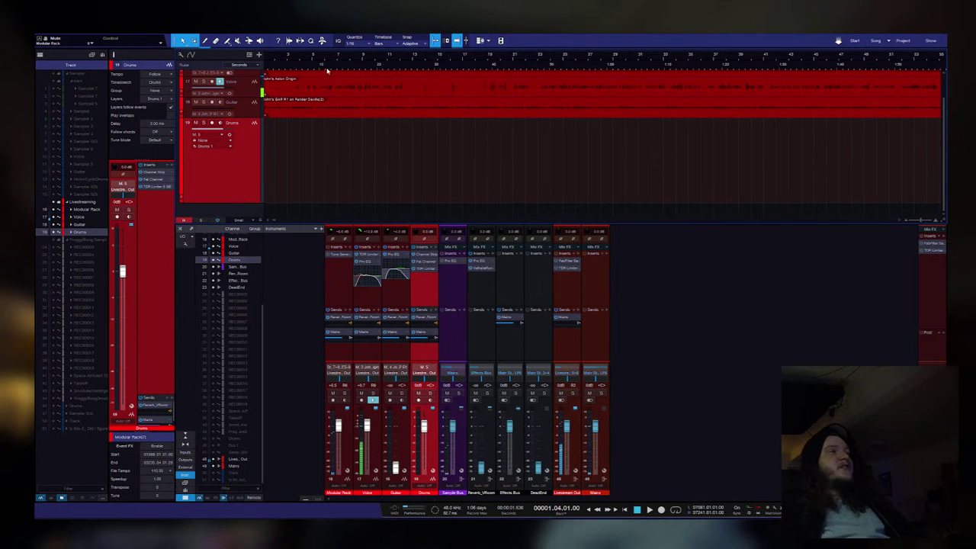
Step: Look along the opening Livestreaming recordings, and collapse the Livestreaming folder track
scroll(374, 136, up, 2)
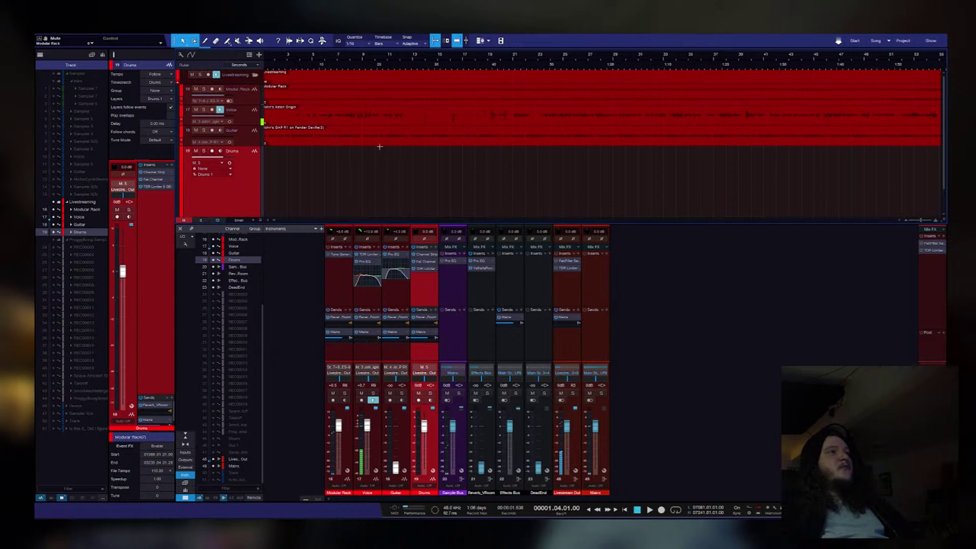
scroll(669, 164, right, 8)
scroll(482, 55, right, 7)
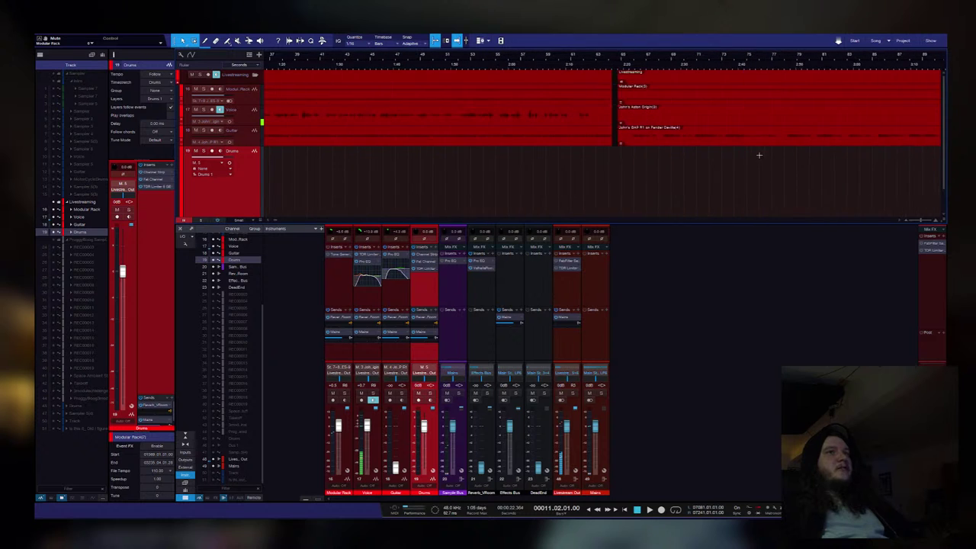
scroll(580, 79, right, 7)
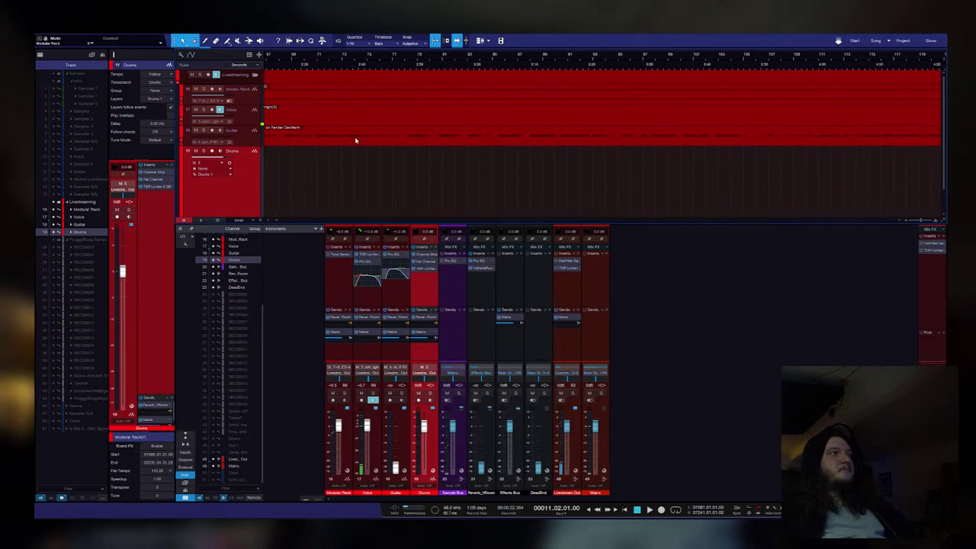
click(237, 172)
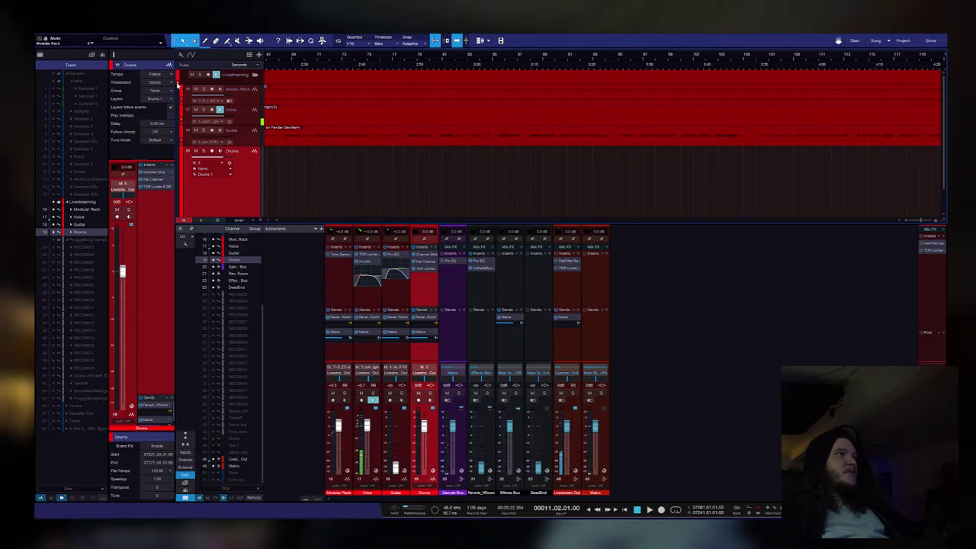
click(209, 76)
click(241, 79)
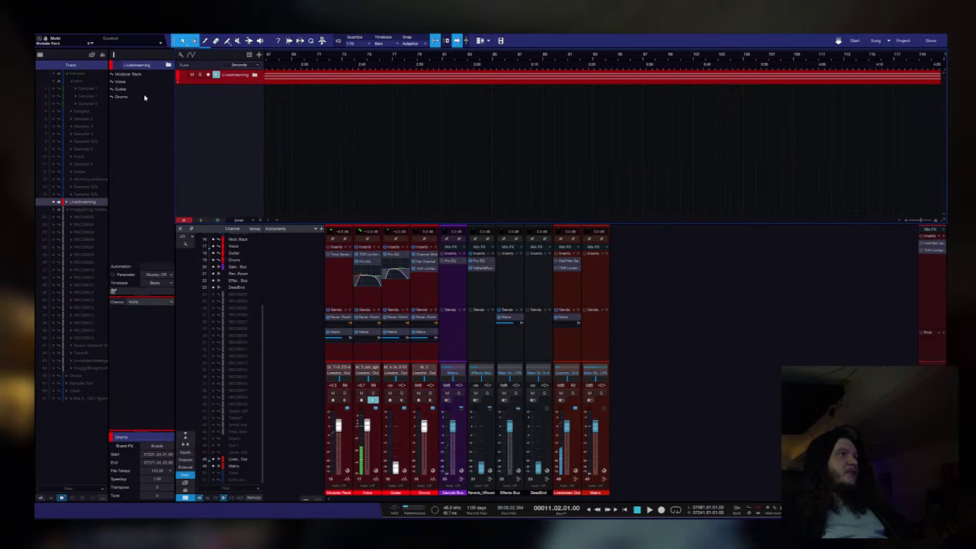
Step: Show the Sampler folder and its tracks again in the arrangement and mixer, and select its Intro subfolder
click(54, 75)
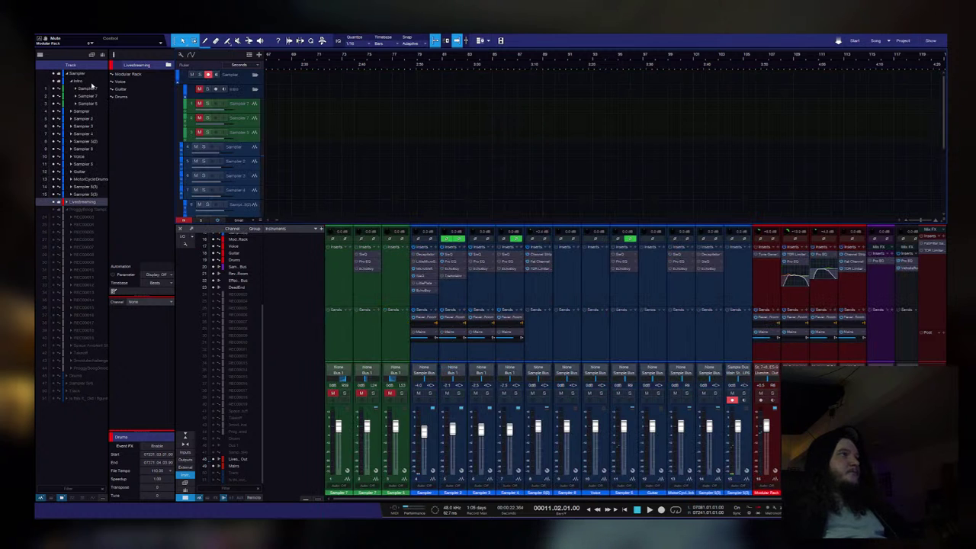
click(239, 78)
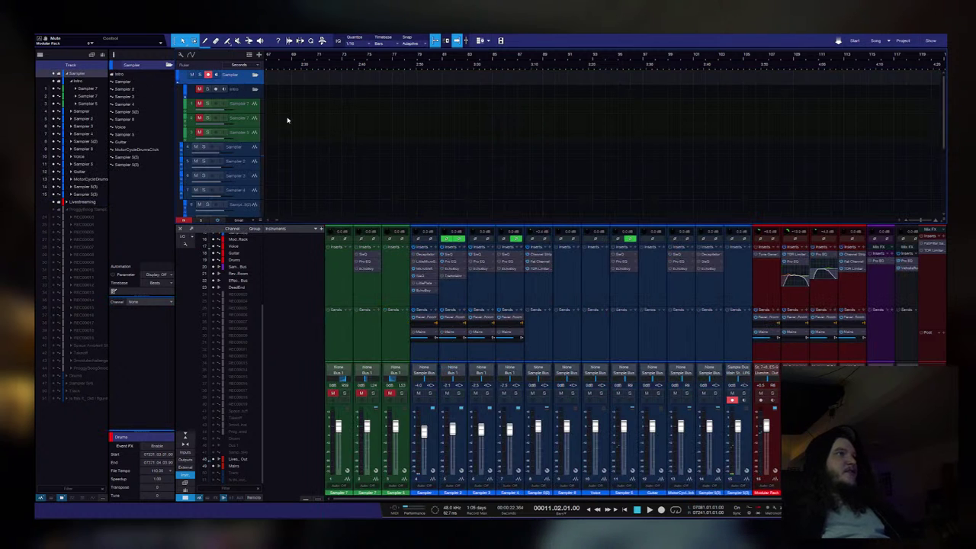
click(245, 95)
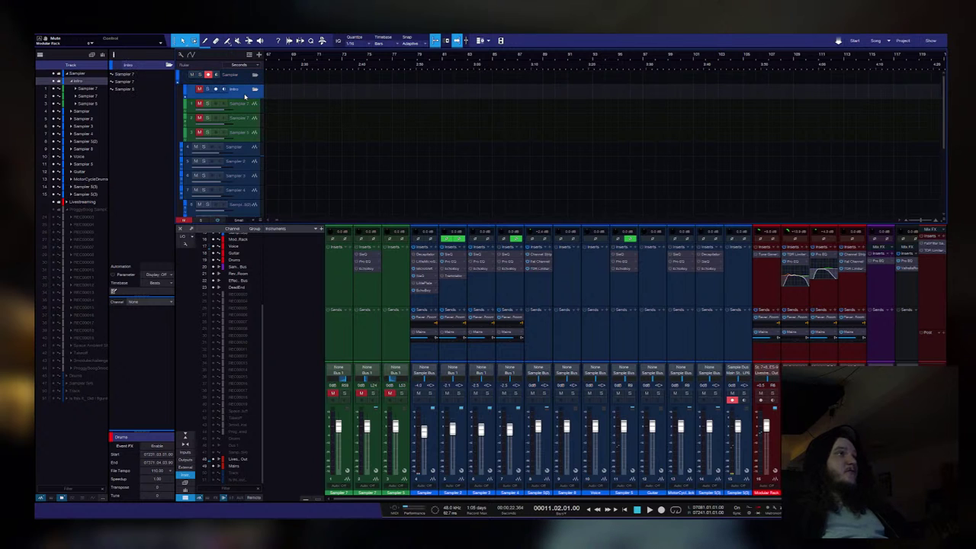
Step: Place the playback position at bar 7081, where the second group of Intro clips starts
scroll(448, 58, down, 6)
scroll(586, 65, up, 6)
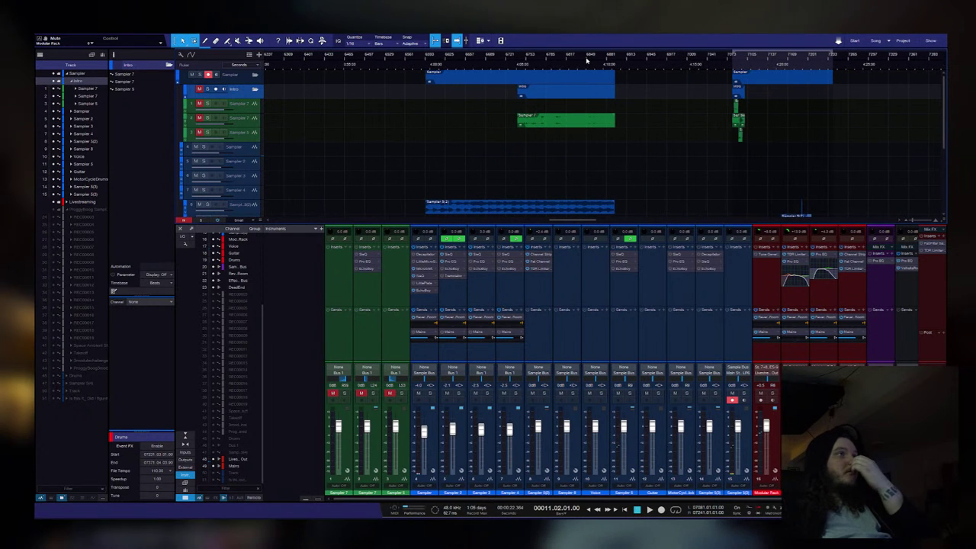
scroll(587, 61, up, 1)
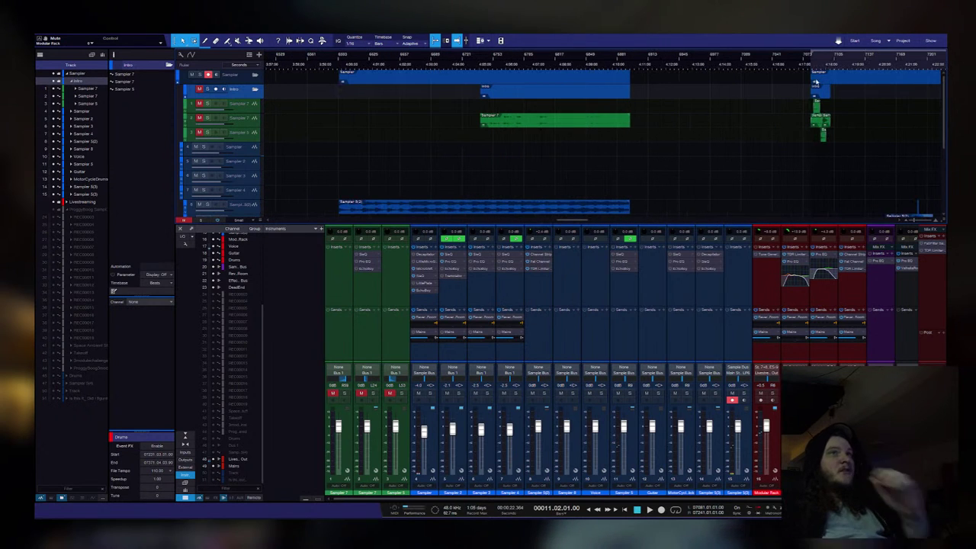
scroll(840, 66, up, 6)
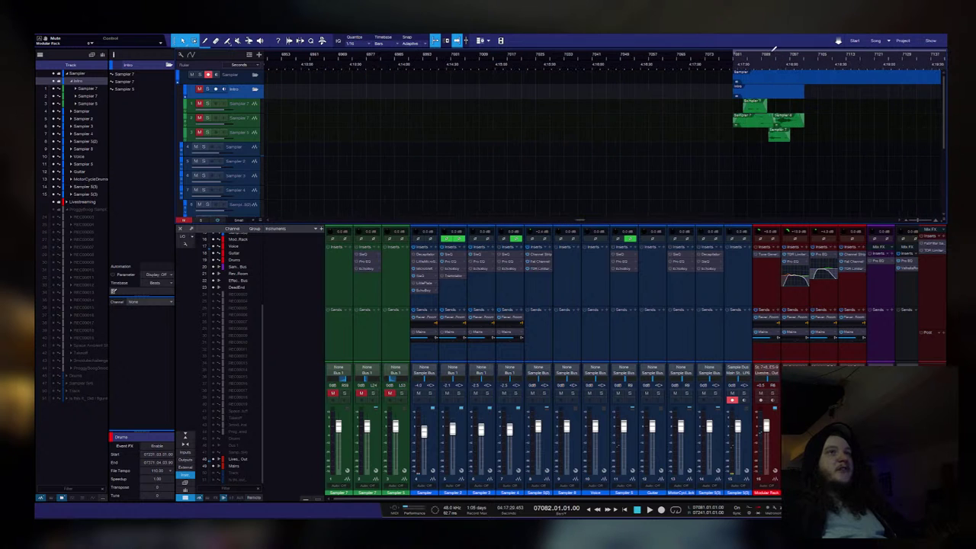
scroll(717, 151, right, 5)
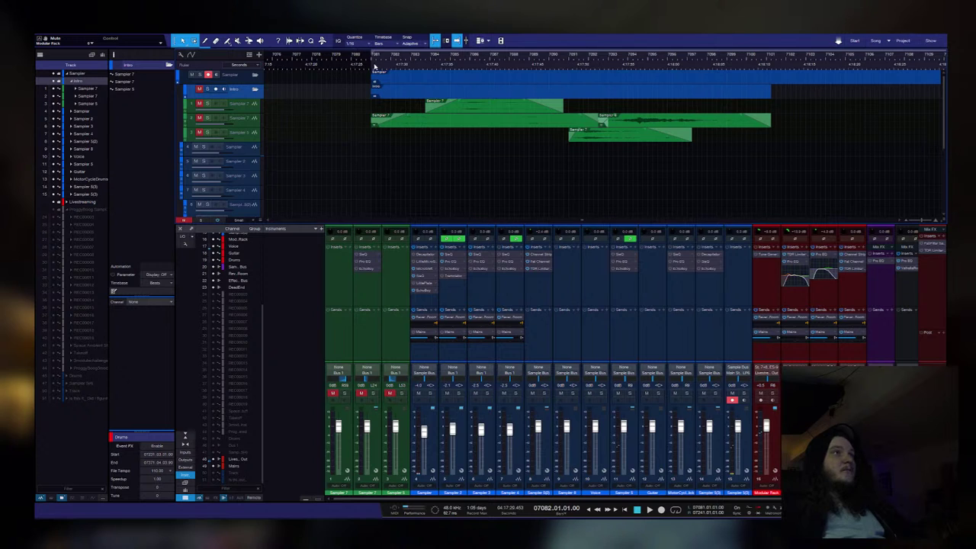
click(372, 63)
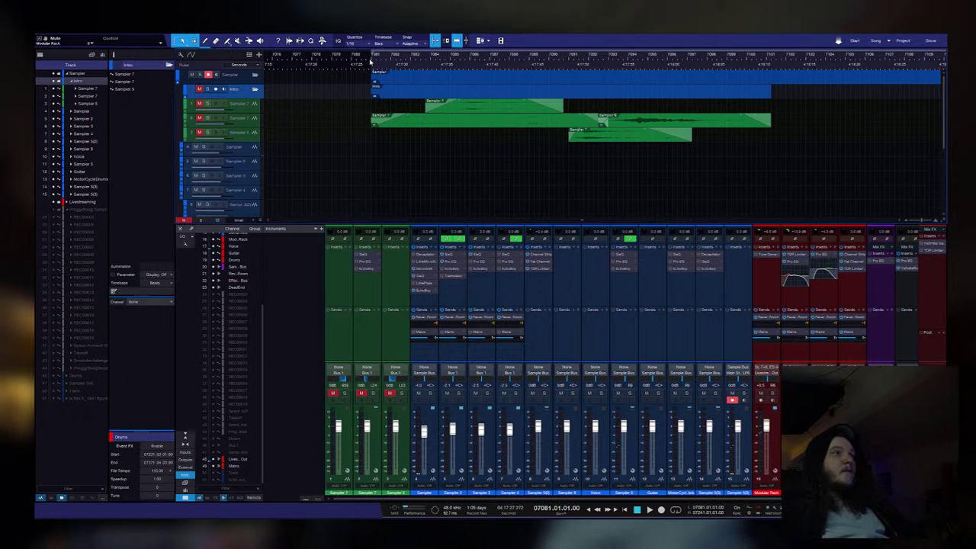
Step: Unmute the three green sampler tracks inside the Intro folder
click(199, 103)
click(199, 118)
click(199, 132)
Step: Try a different colour on the Sampler 8 track, and set it back to blue like the neighbouring sampler tracks
scroll(512, 55, down, 10)
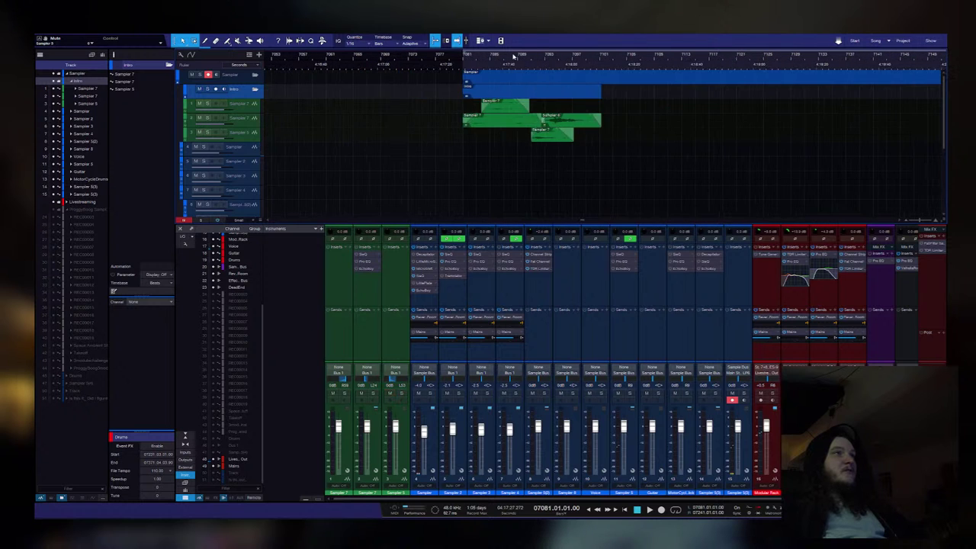
scroll(540, 187, down, 3)
scroll(540, 187, down, 1)
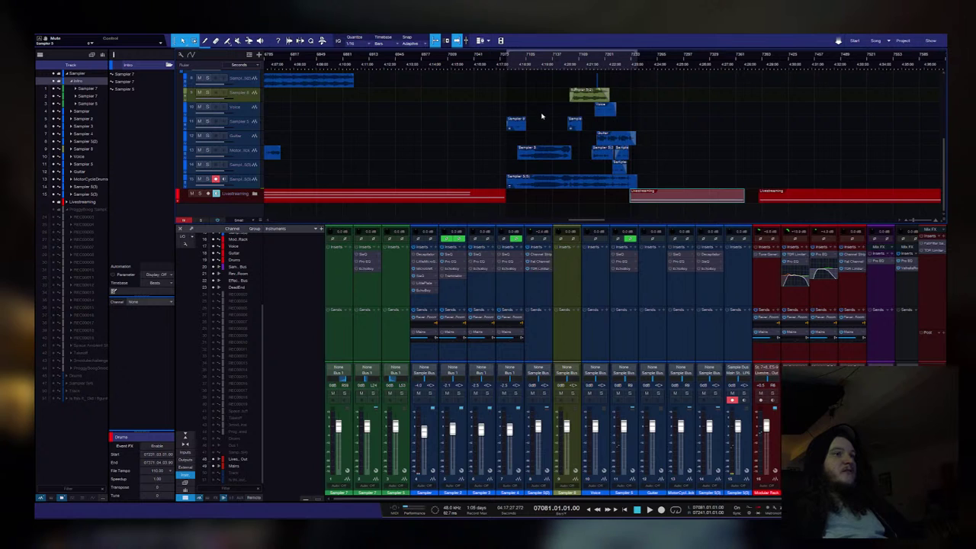
click(573, 518)
click(573, 517)
click(573, 518)
click(574, 518)
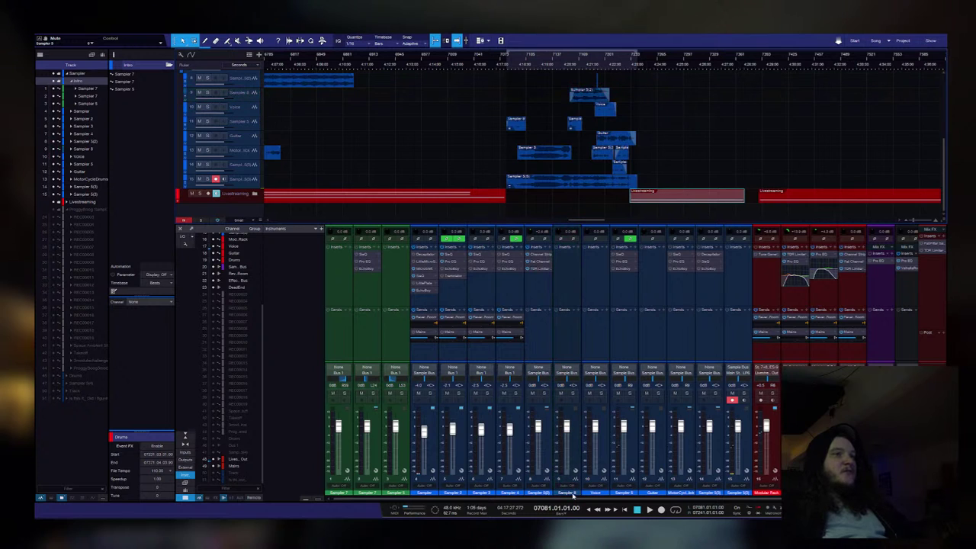
click(576, 494)
click(571, 495)
click(571, 495)
click(571, 495)
click(571, 495)
click(571, 495)
click(571, 495)
click(572, 495)
click(571, 494)
click(571, 494)
click(571, 495)
Step: Select the green Intro clips on the three sampler tracks at bar 7081 and move them further along the timeline
scroll(528, 119, up, 5)
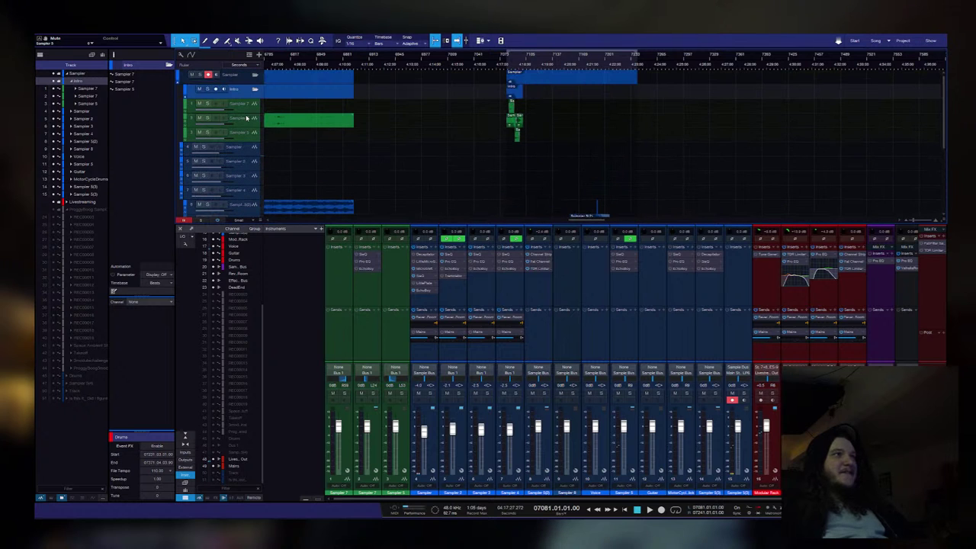
drag(241, 108, 247, 138)
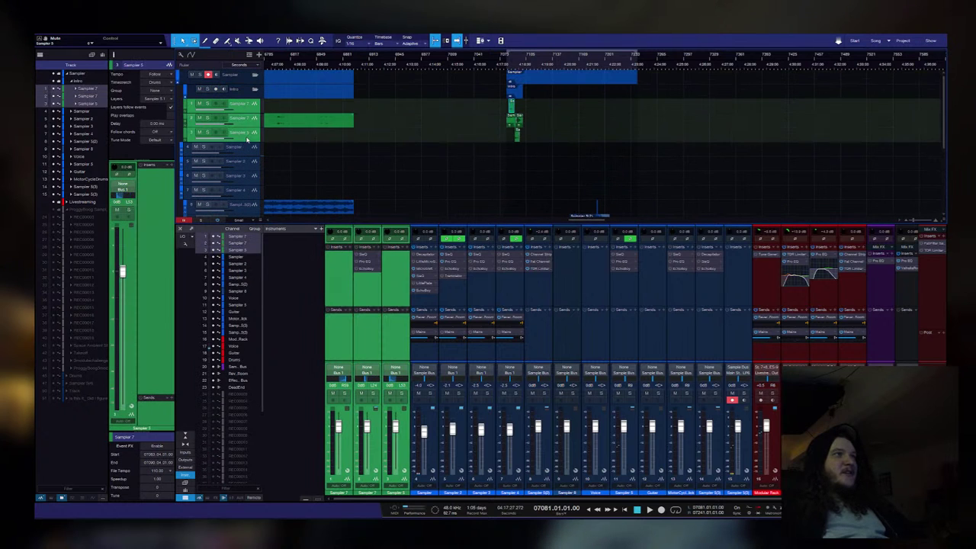
click(517, 120)
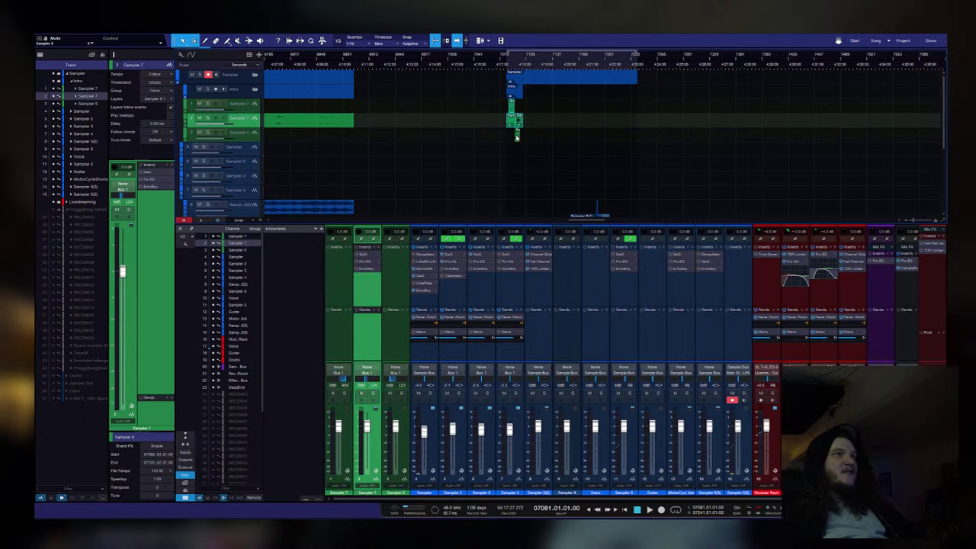
click(517, 135)
click(511, 108)
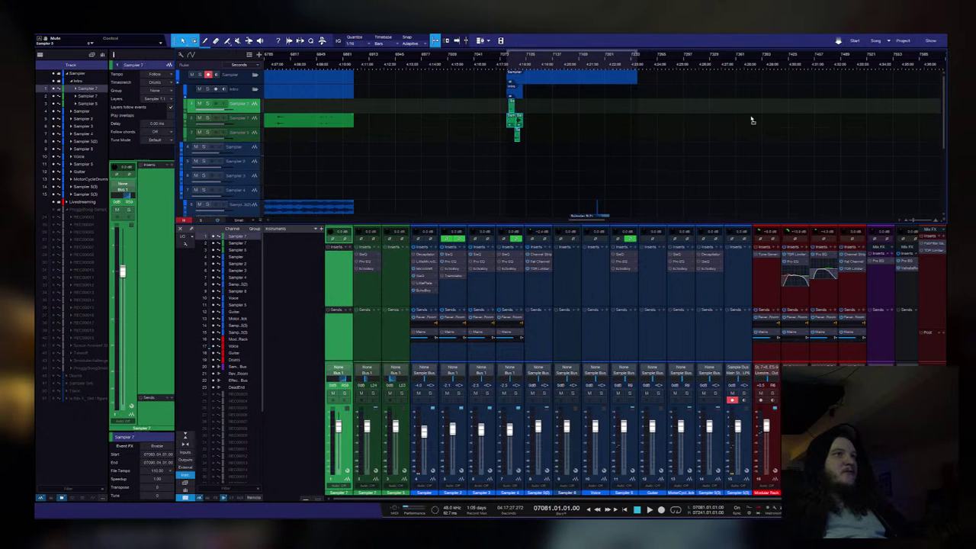
click(915, 122)
scroll(811, 194, down, 5)
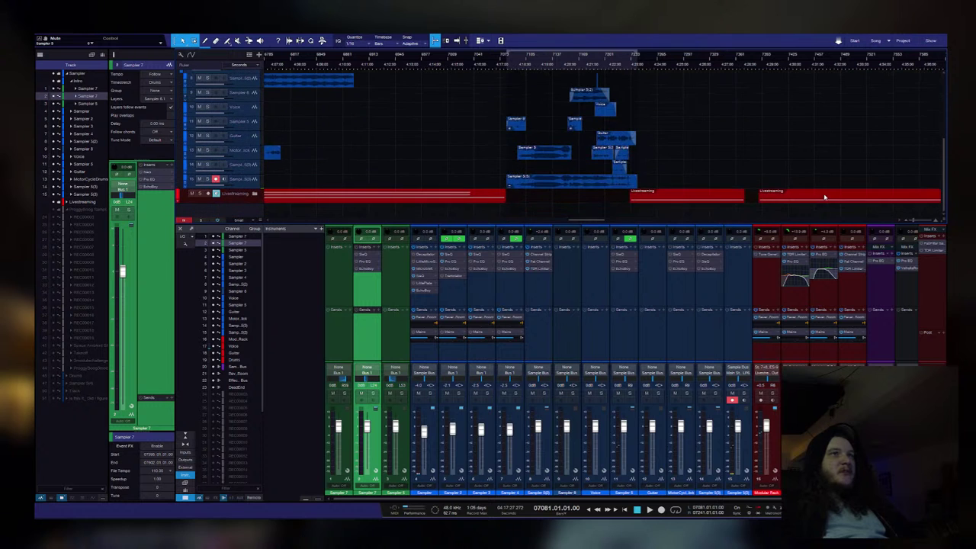
scroll(830, 164, right, 10)
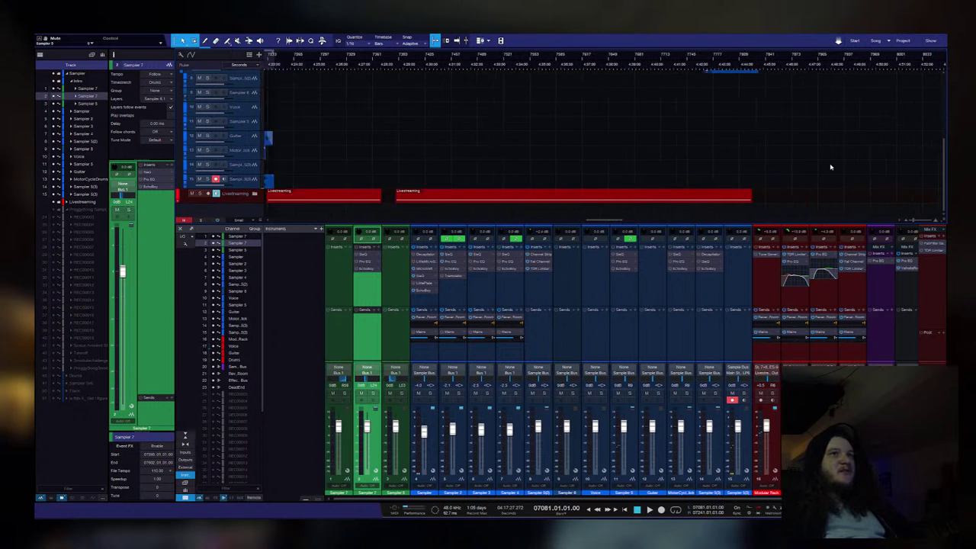
Step: Move the green Intro clips on to bar 7975, past the last blue sampler clips, keeping them on the three green tracks
scroll(739, 160, up, 5)
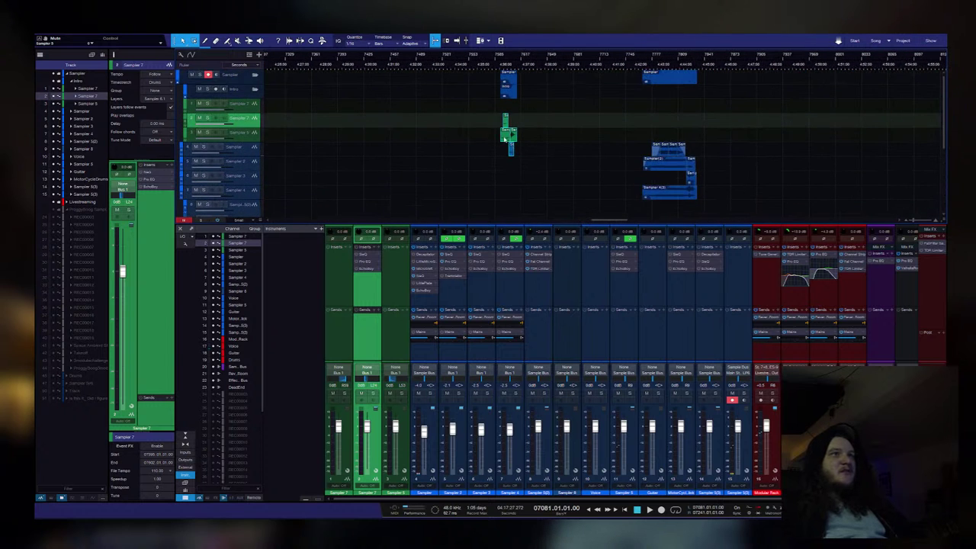
click(507, 137)
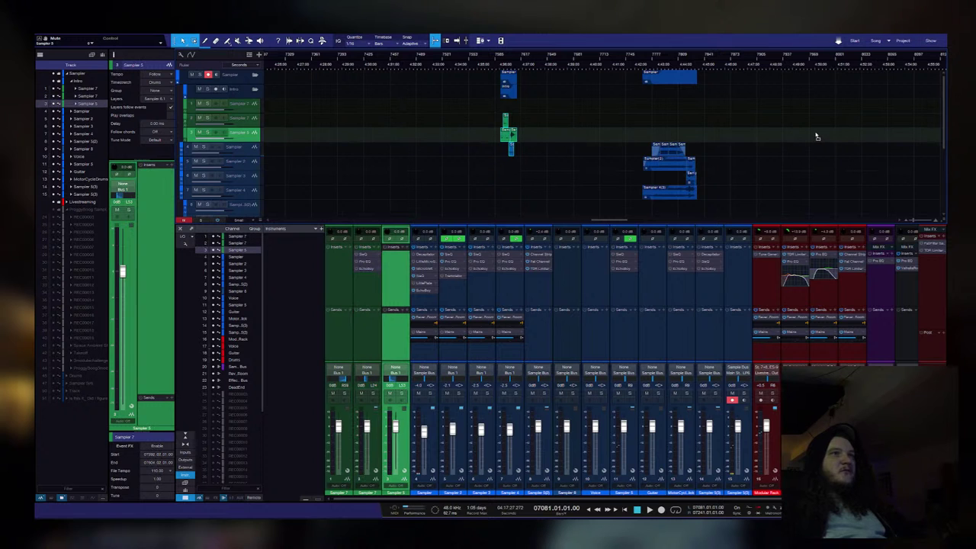
key(ctrl+x)
key(ctrl+v)
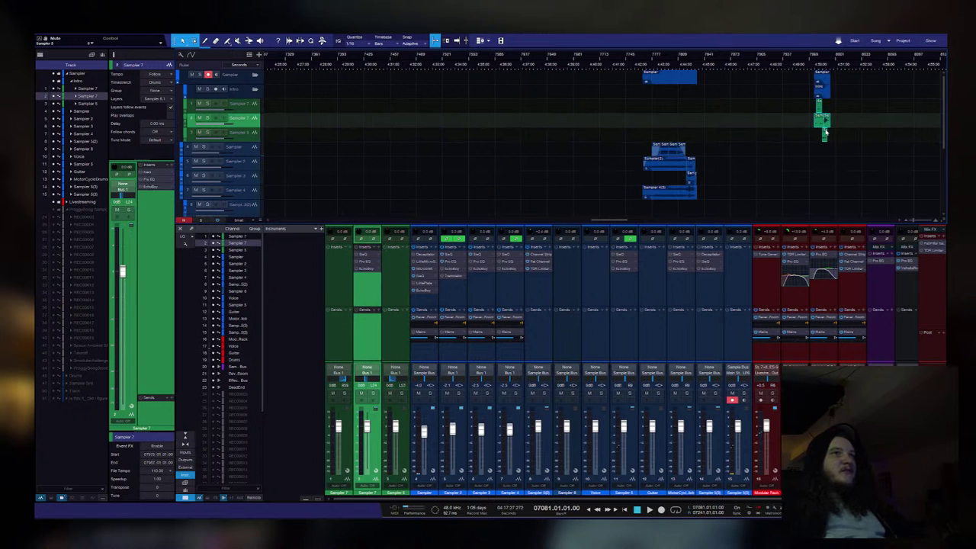
scroll(828, 153, right, 2)
scroll(828, 157, left, 2)
scroll(828, 157, down, 8)
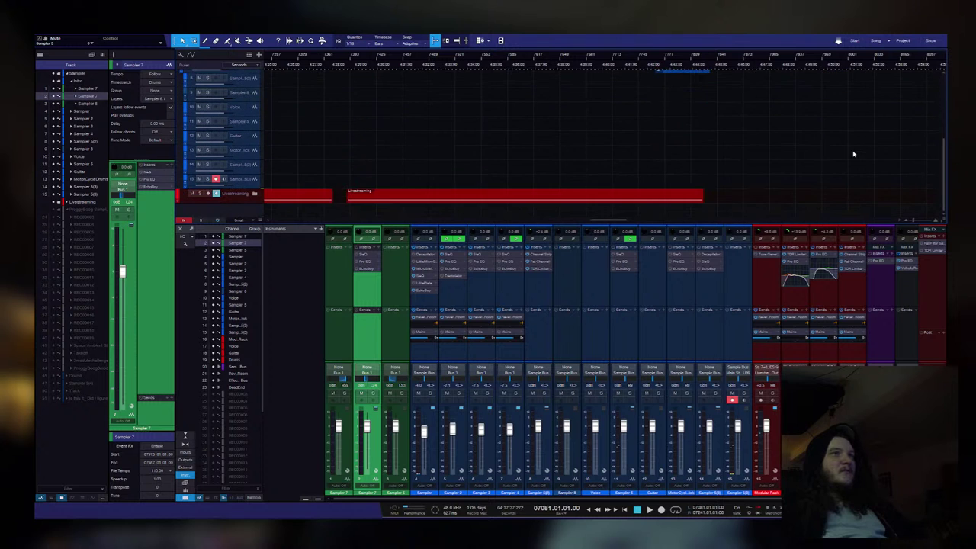
scroll(846, 165, right, 2)
scroll(817, 153, up, 8)
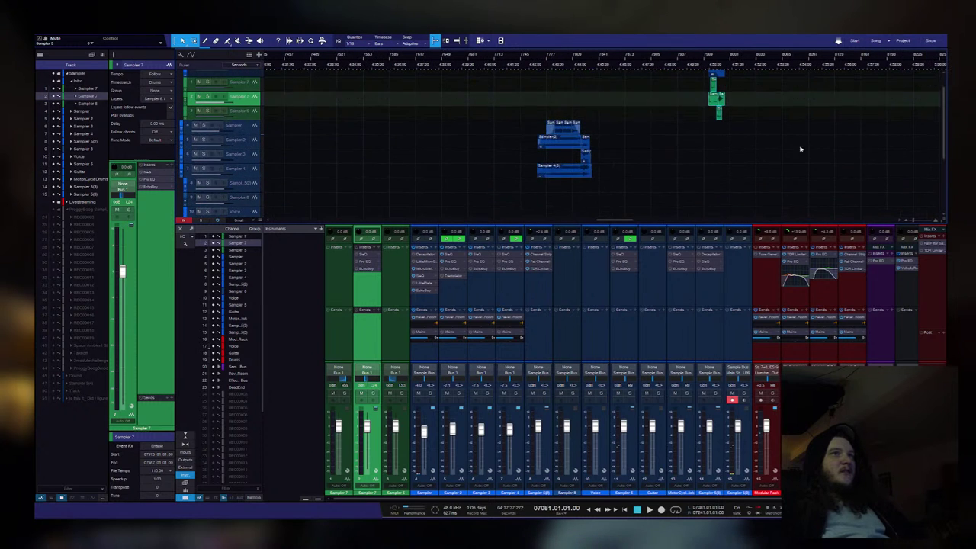
Step: Play the moved Intro clips from bar 7975 and highlight the three green sampler channels in the mixer
scroll(717, 68, up, 5)
click(562, 64)
key(space)
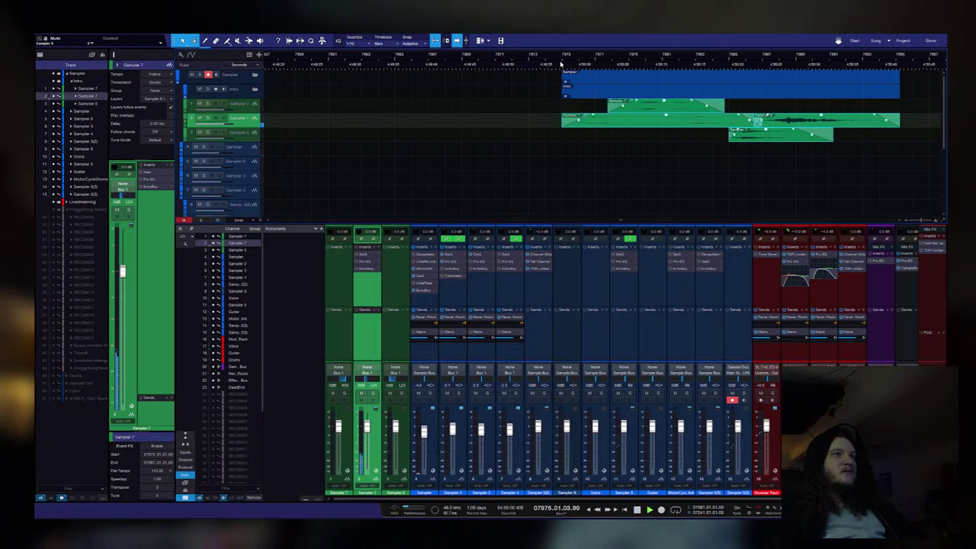
key(space)
key(Up)
shift+click(389, 328)
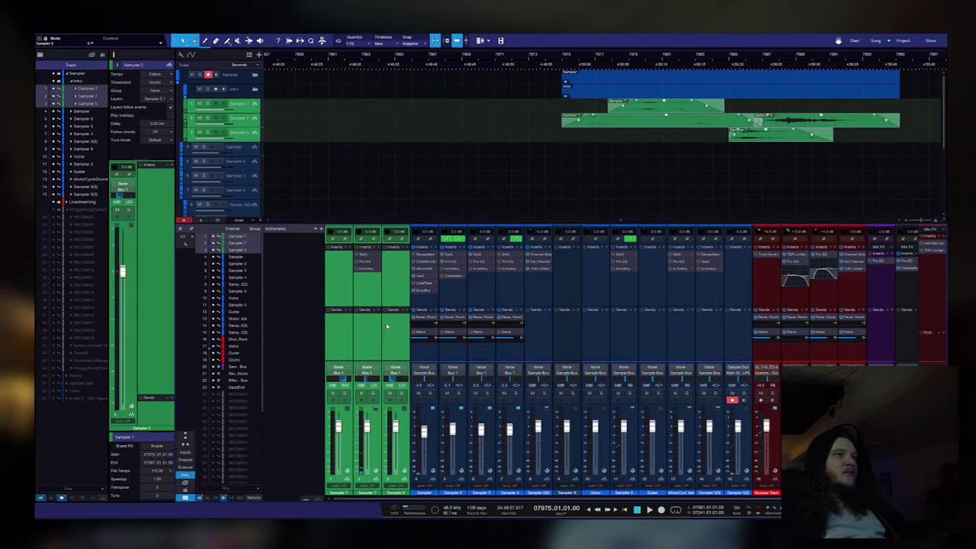
key(Down)
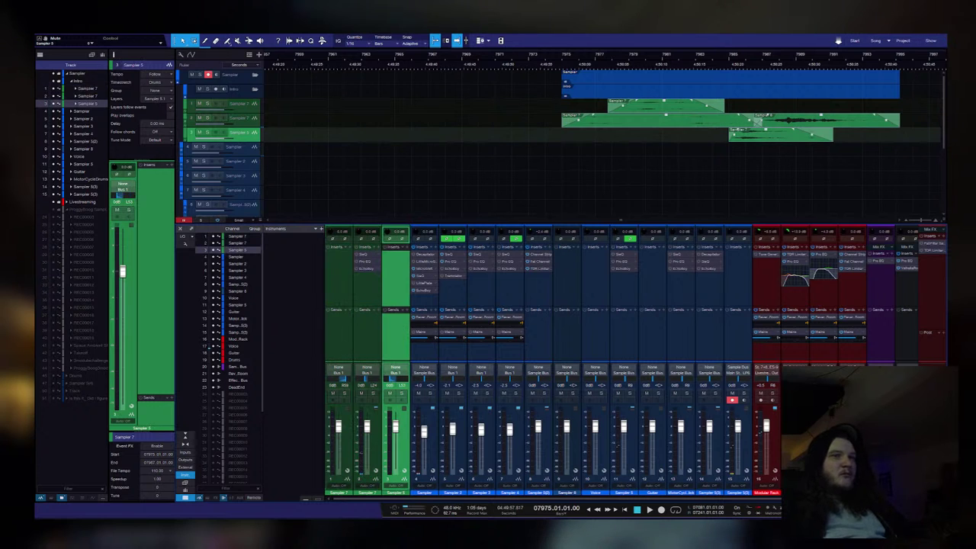
Step: Select Bus 1 in the mixer to show its send to the livestream output, and select that output channel
scroll(238, 393, down, 1)
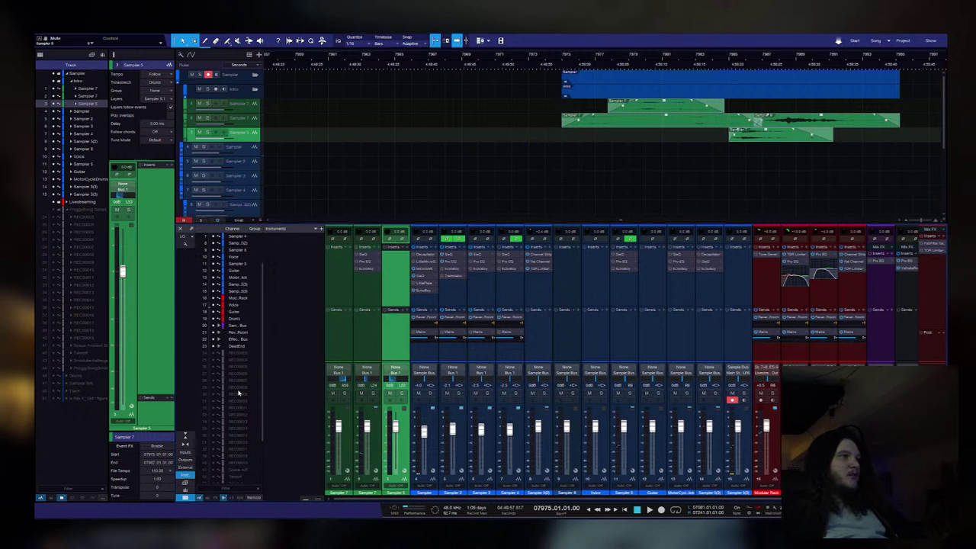
scroll(239, 344, down, 5)
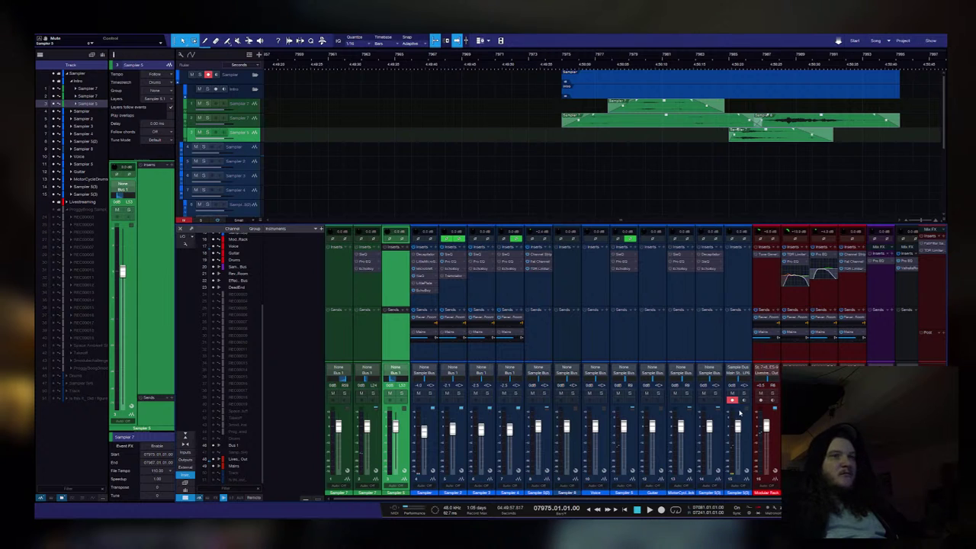
click(244, 444)
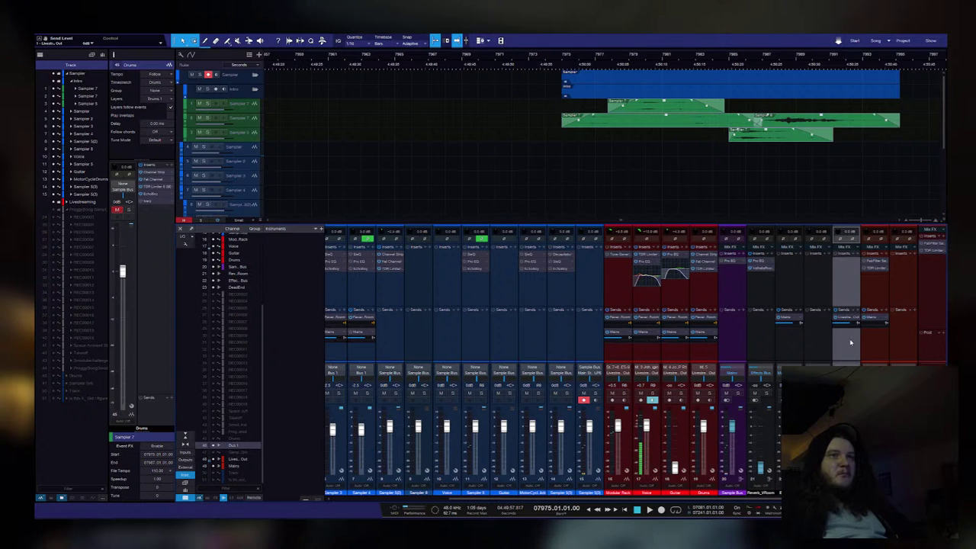
click(879, 345)
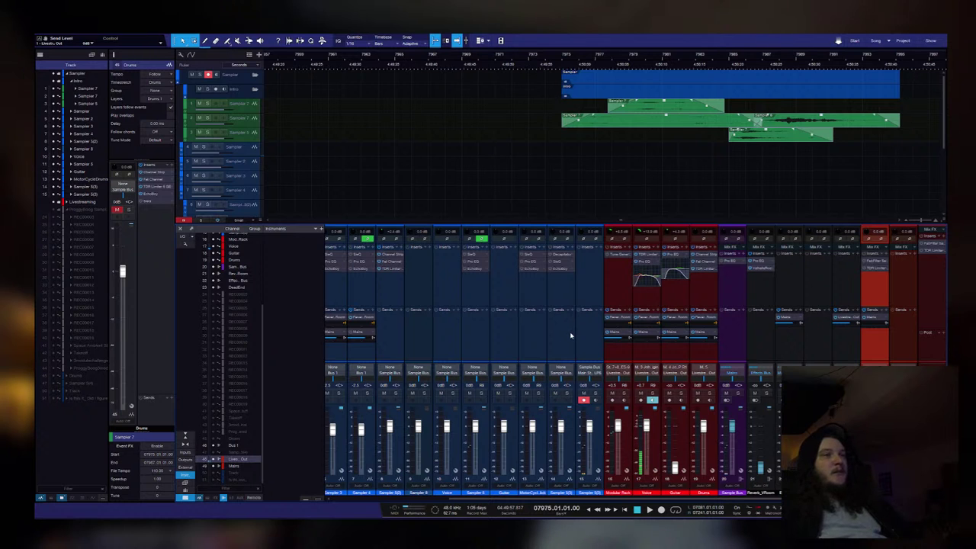
Step: Play the Intro clips briefly to check the routing, and add a send to Mains on Bus 1
key(space)
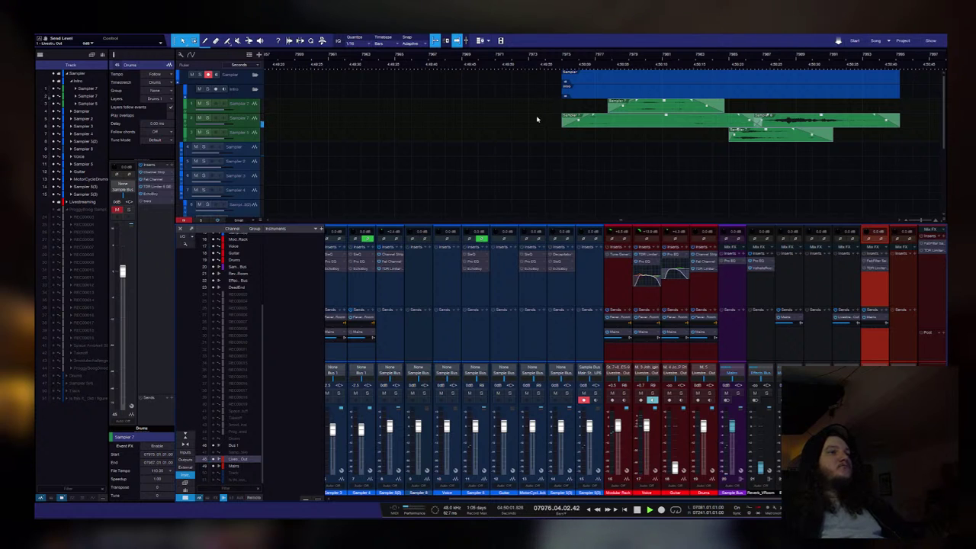
key(space)
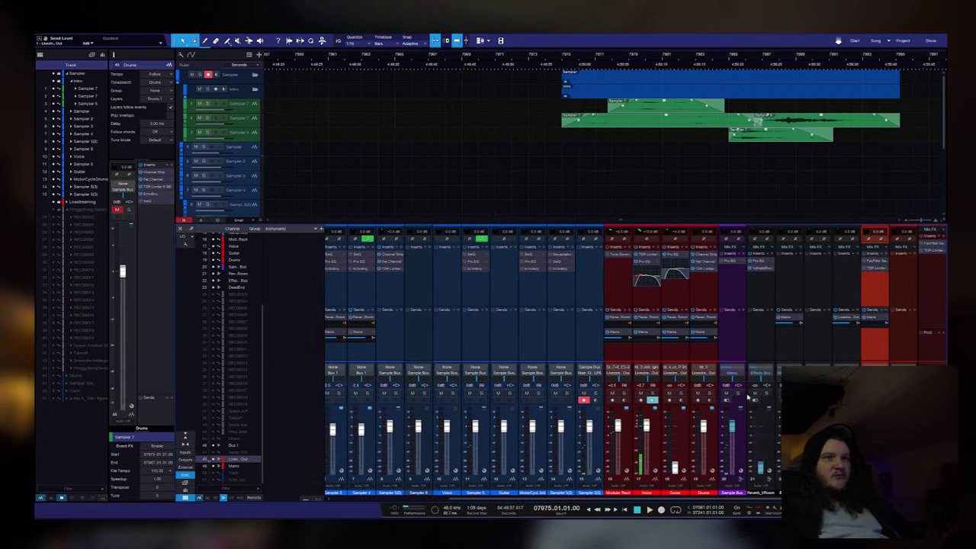
click(847, 343)
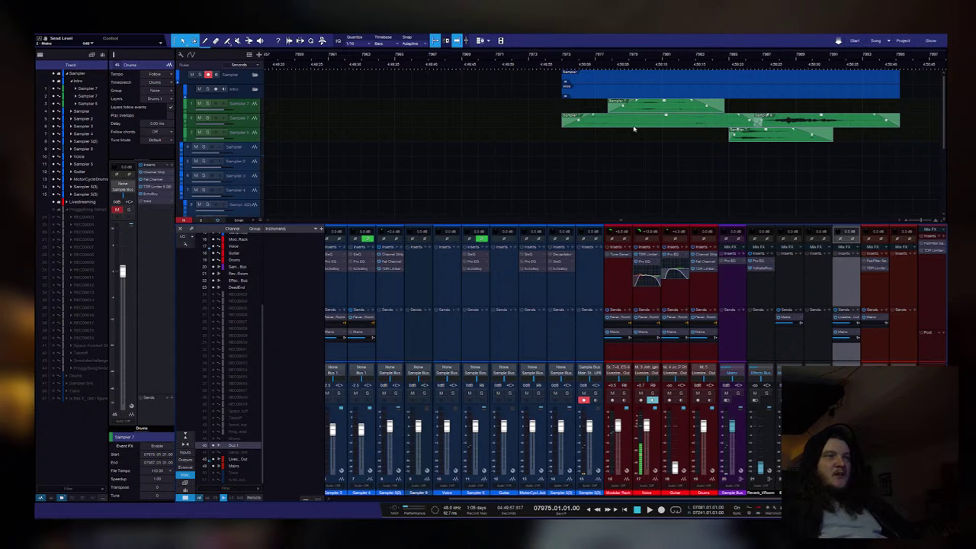
scroll(894, 365, left, 1)
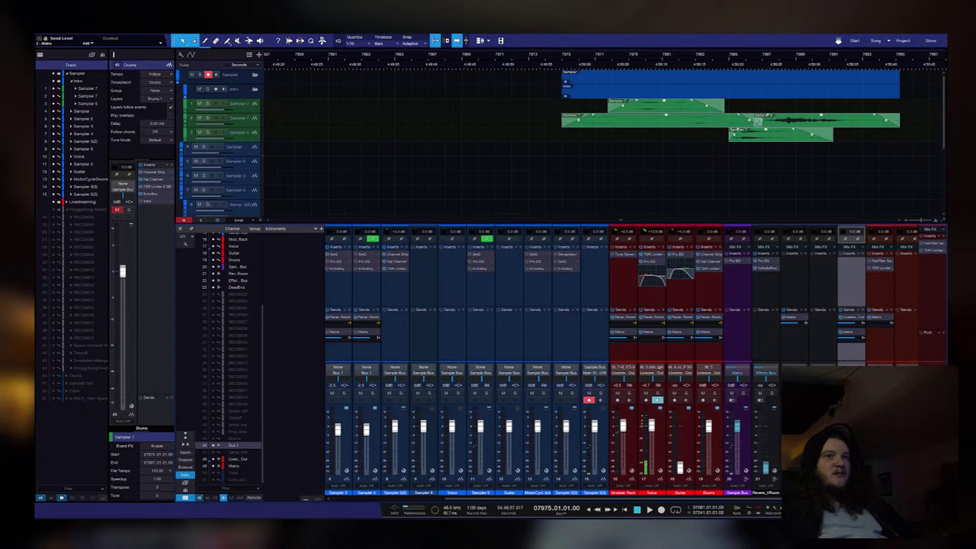
Step: Select the Mains channel and play the Intro clips from bar 7975 to check that their signal reaches it
click(912, 352)
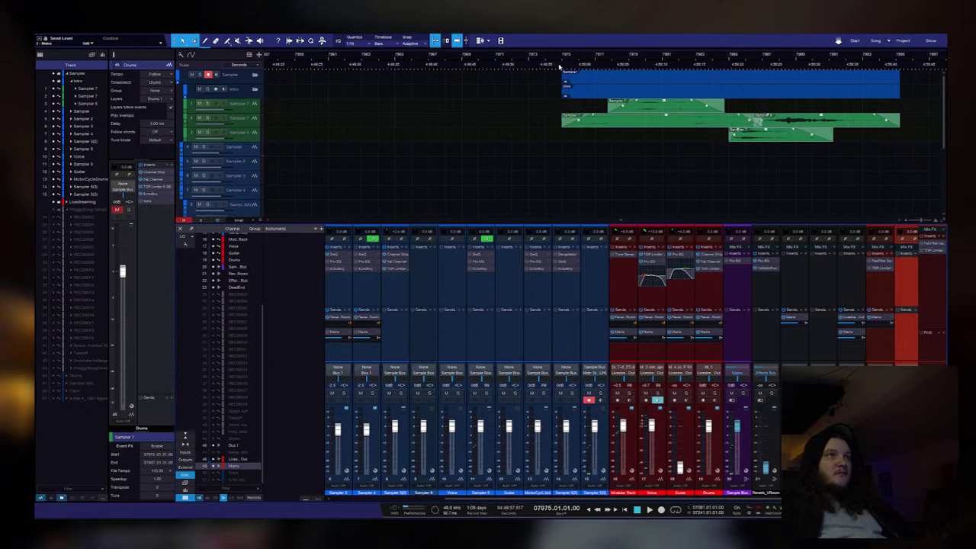
key(space)
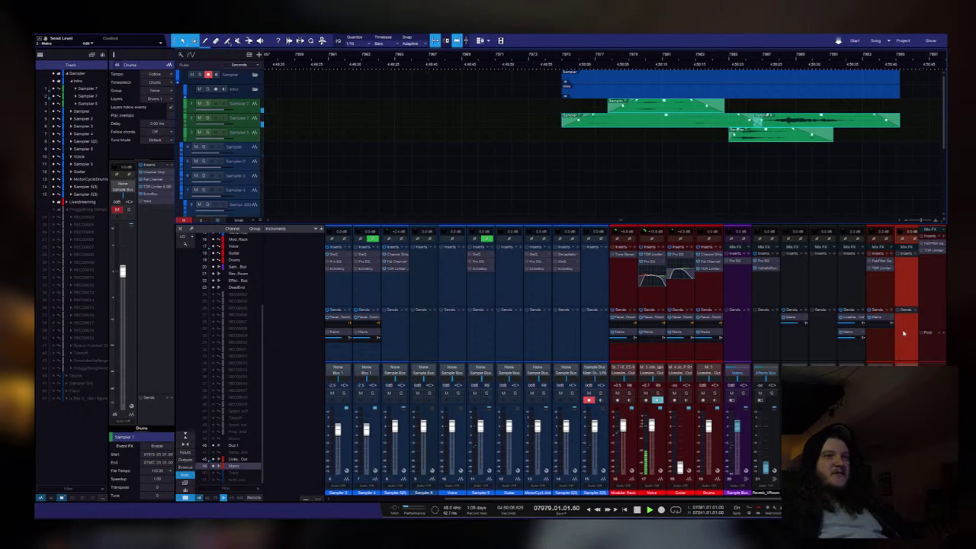
key(space)
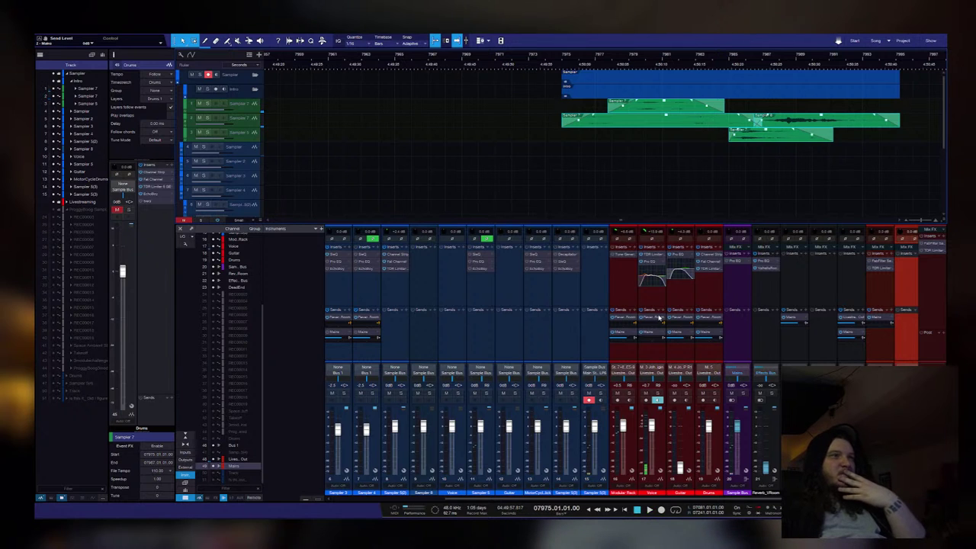
Step: Select the three green sampler channels together in the mixer to show their output routing to Bus 1
click(247, 109)
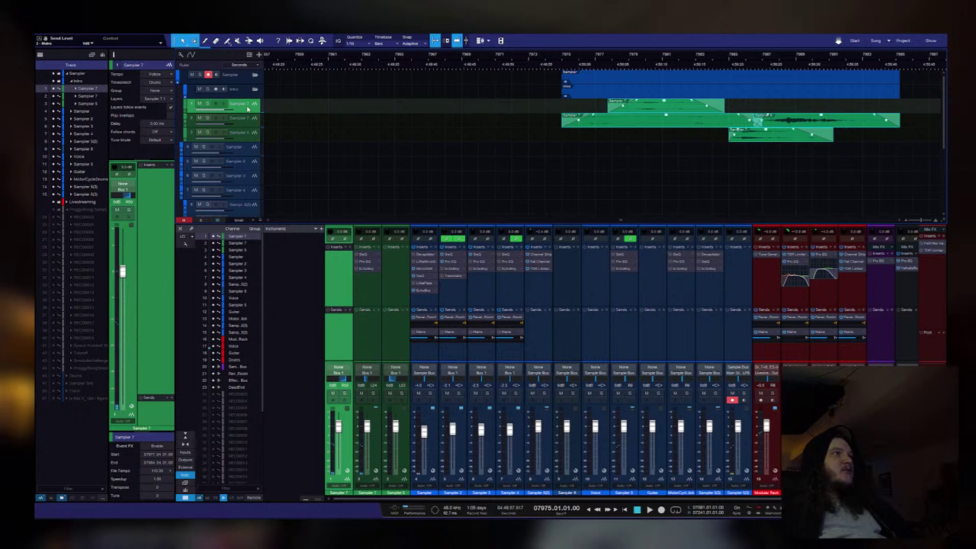
click(372, 345)
click(389, 348)
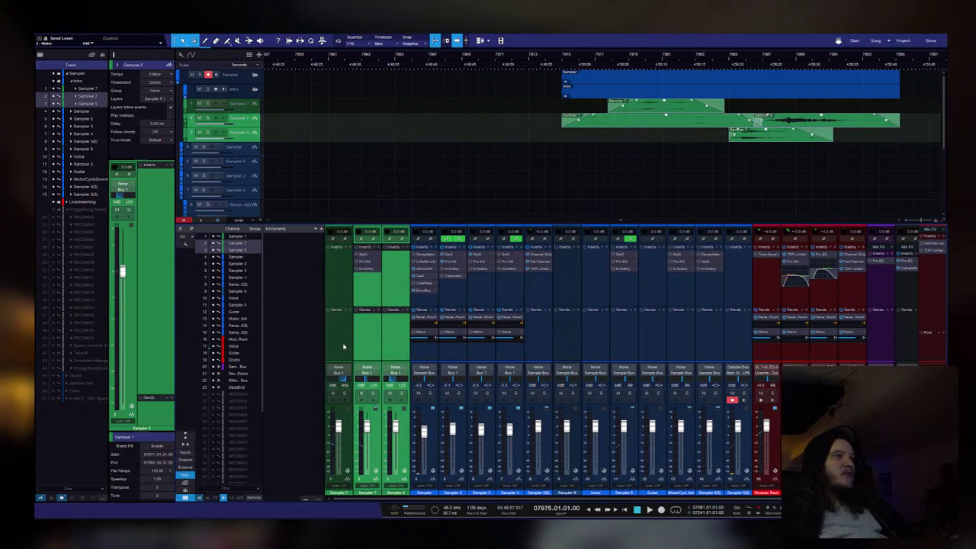
click(336, 347)
shift+click(397, 346)
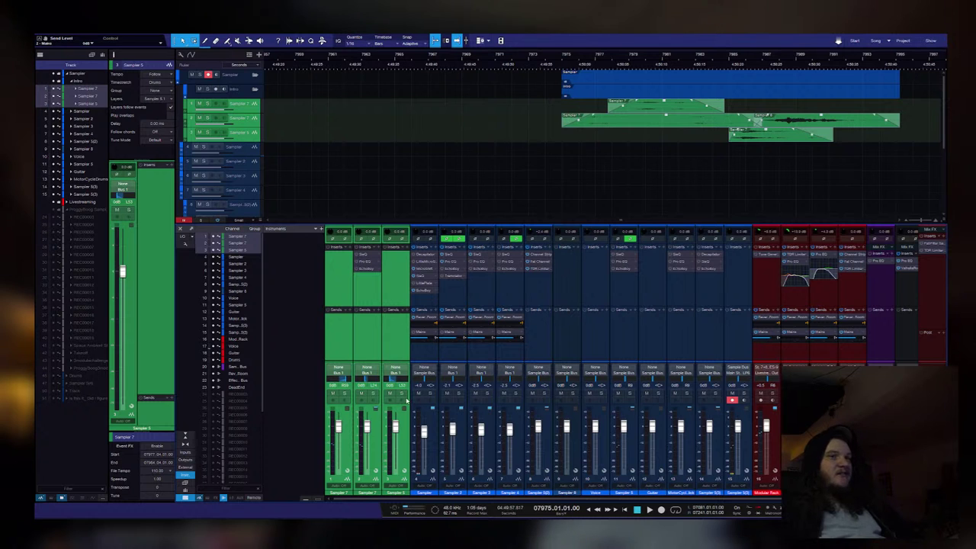
Step: Select the Bus 1 channel and play the Intro clips to show how their signal passes through it
scroll(496, 458, right, 5)
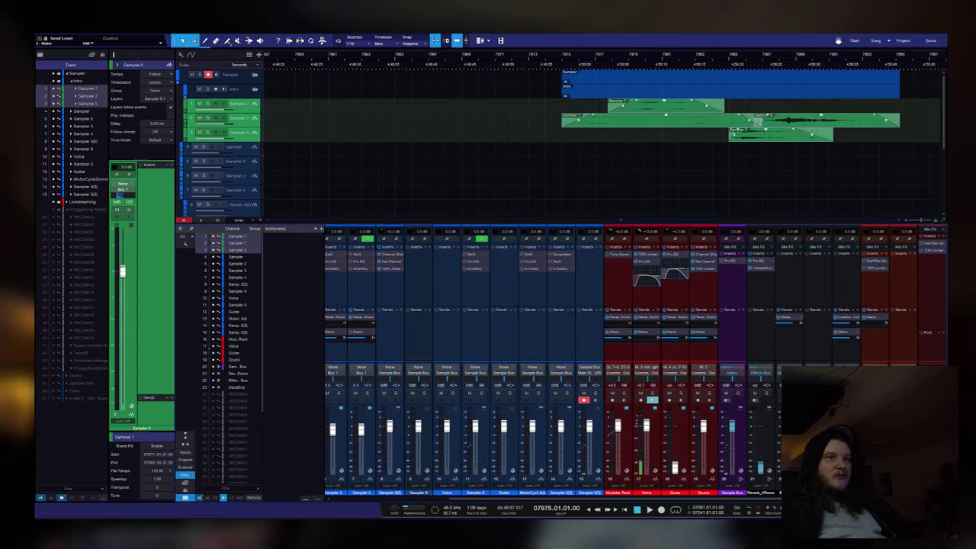
click(846, 289)
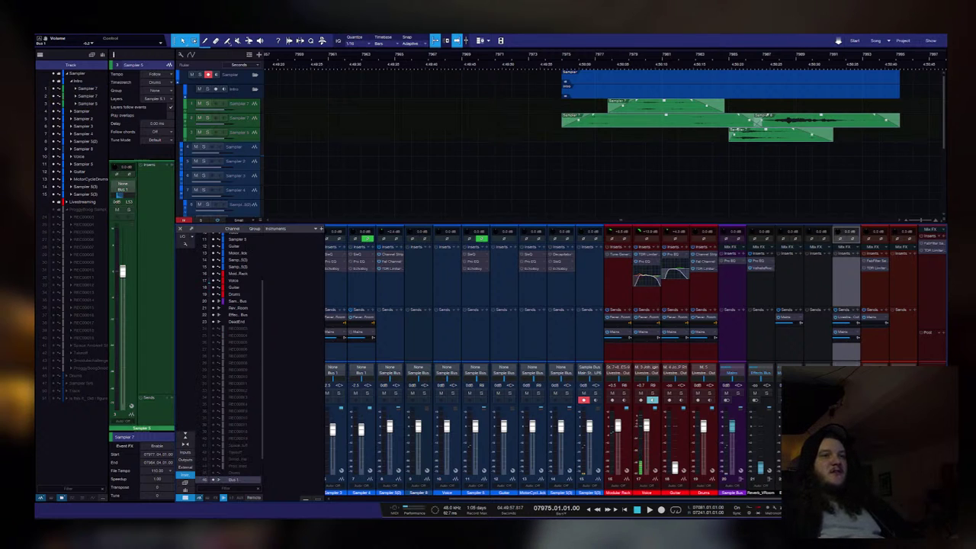
key(space)
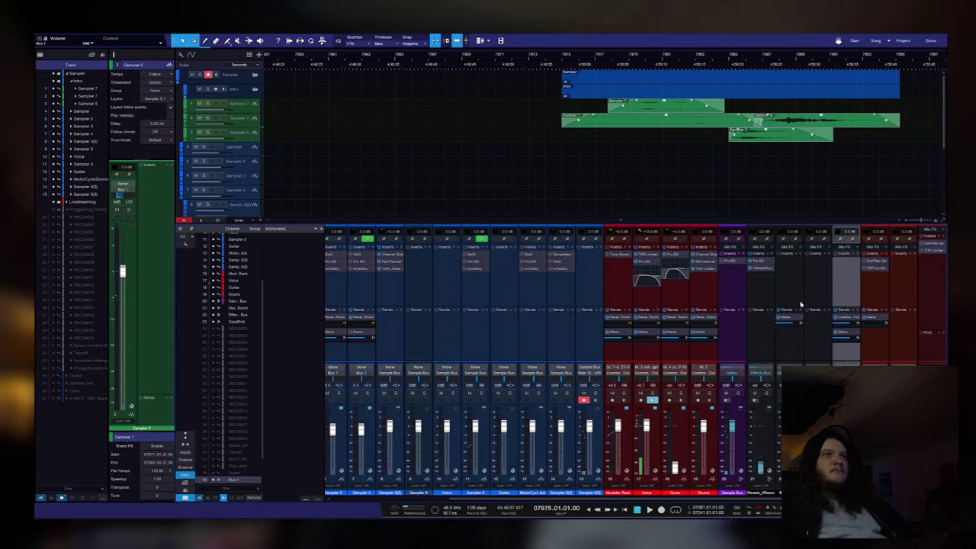
key(space)
Step: Select each clip on the middle green sampler track in turn, and play back the Intro section
click(617, 127)
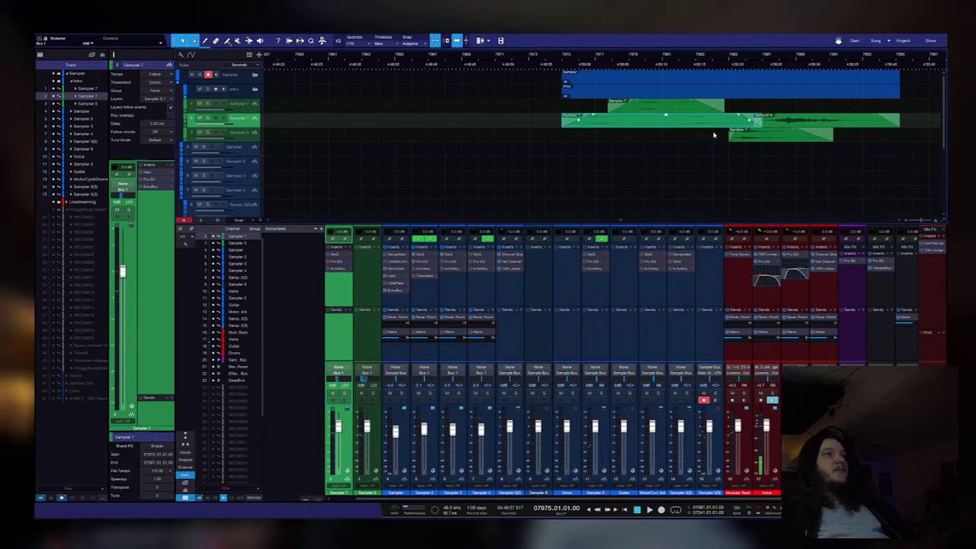
click(785, 126)
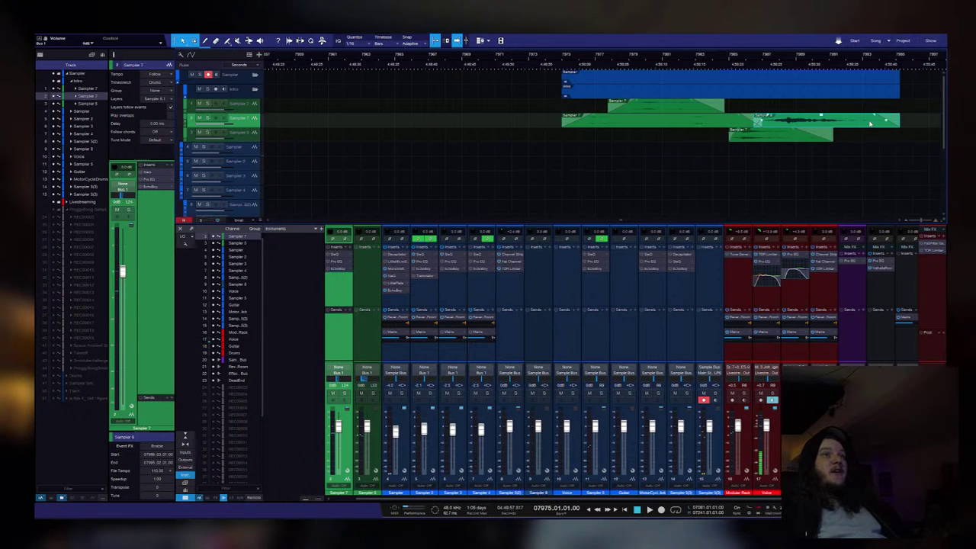
scroll(688, 142, right, 5)
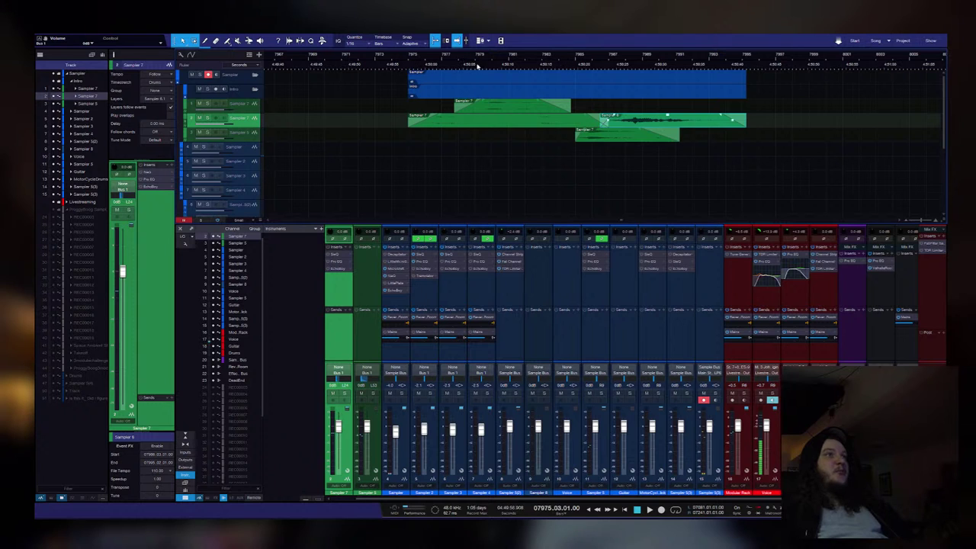
key(space)
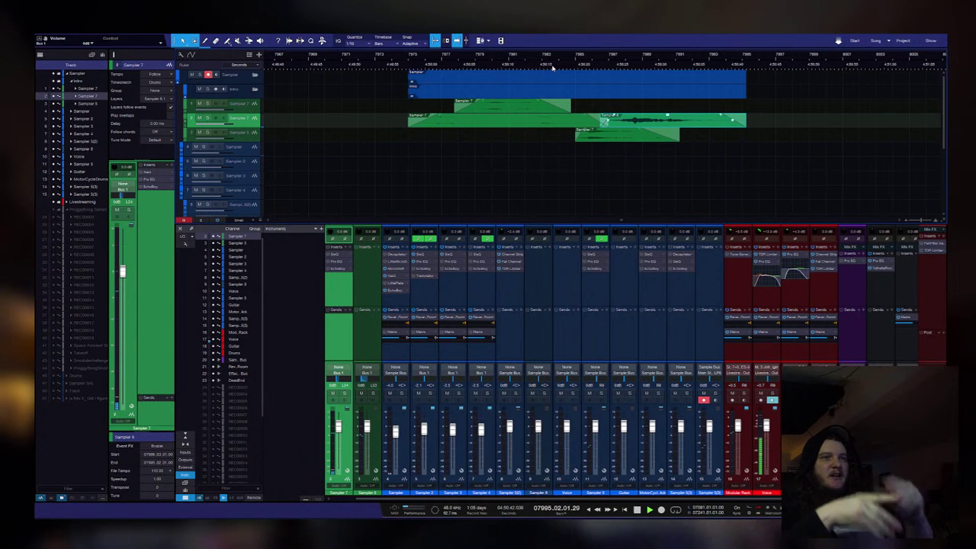
Step: Stop playback, expand the Livestreaming folder and select its Drums track
key(space)
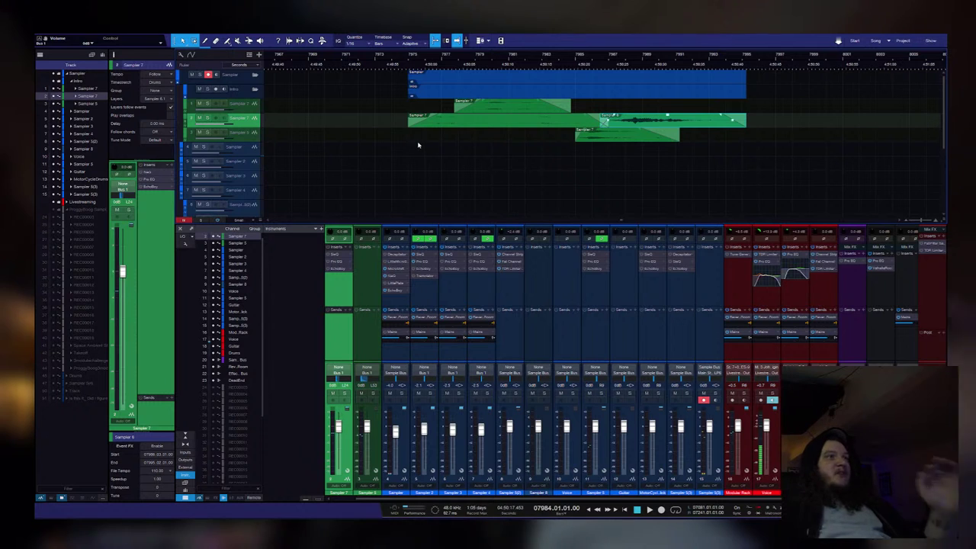
scroll(653, 65, down, 6)
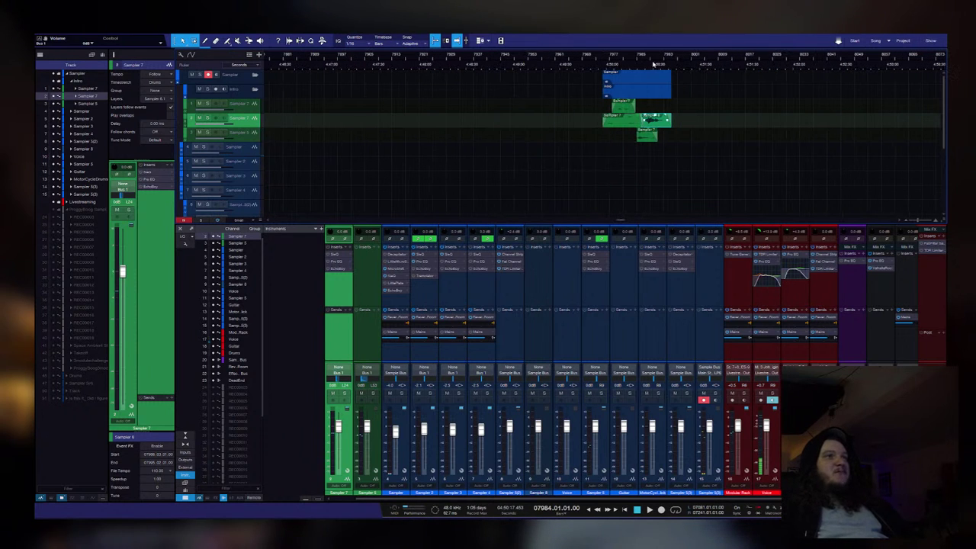
scroll(688, 157, down, 5)
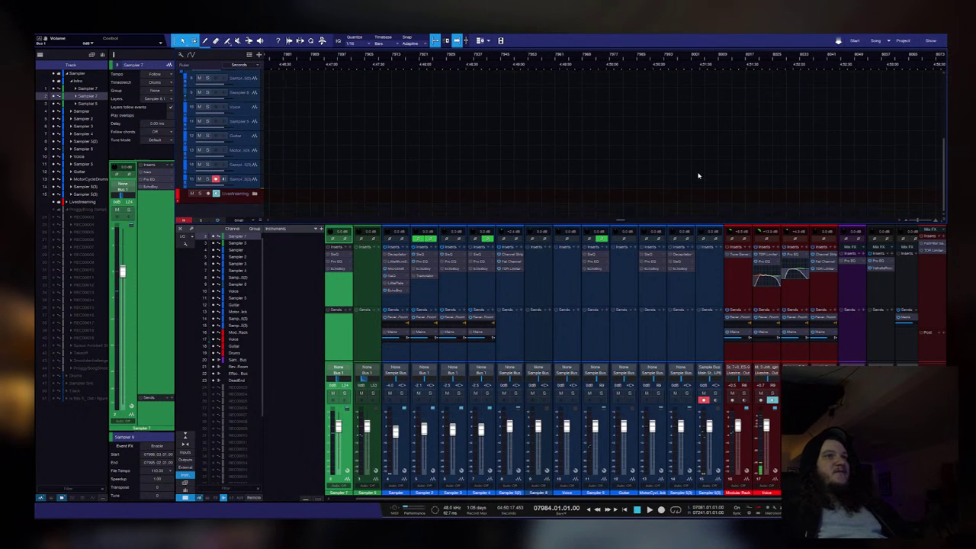
scroll(697, 176, up, 5)
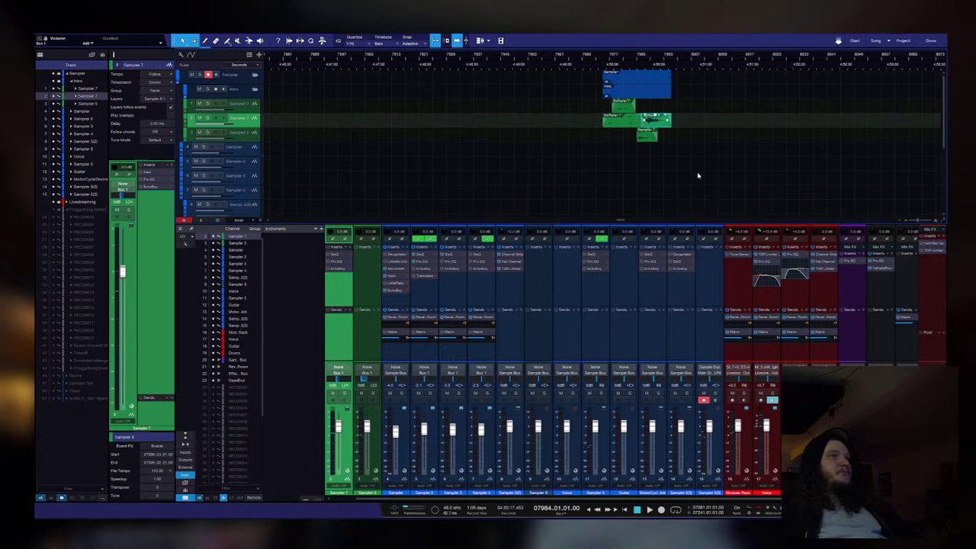
scroll(399, 148, left, 6)
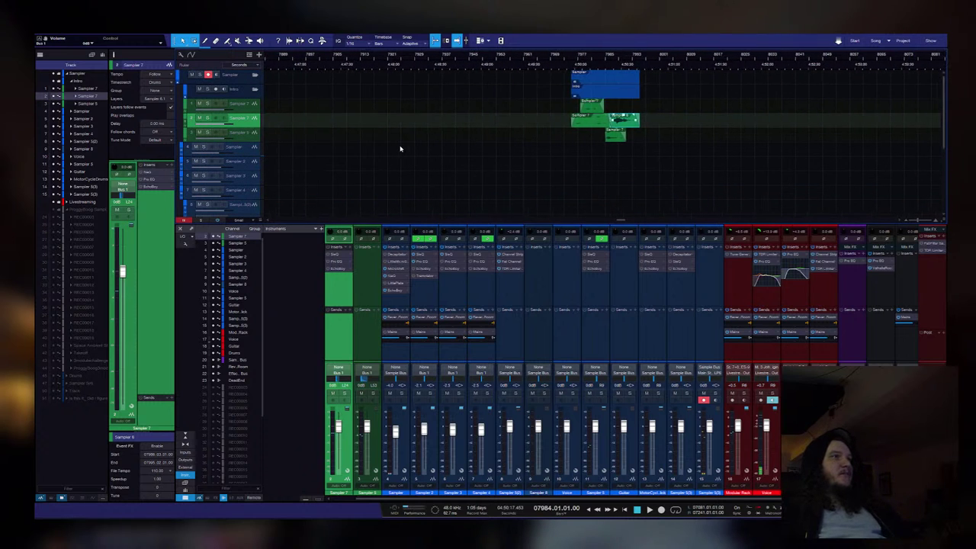
scroll(404, 141, down, 5)
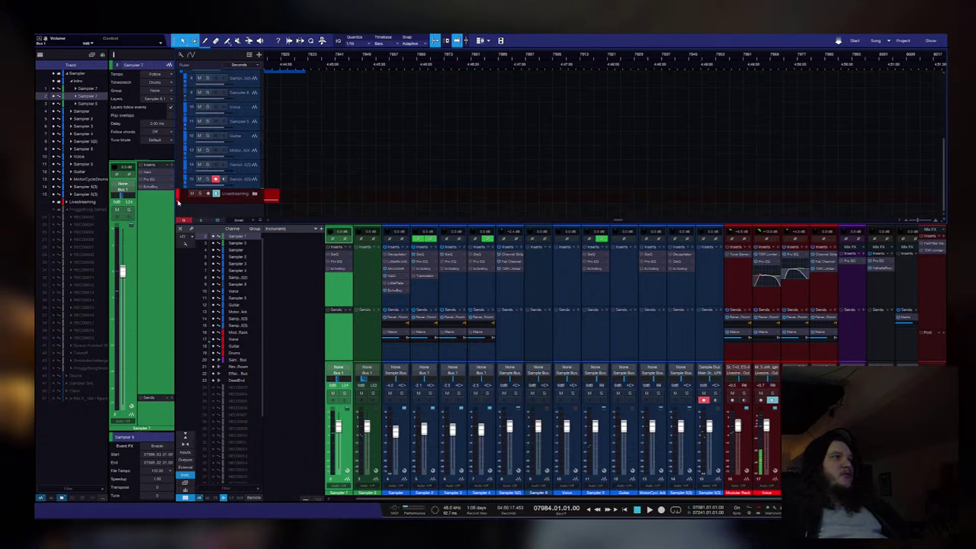
scroll(463, 179, down, 5)
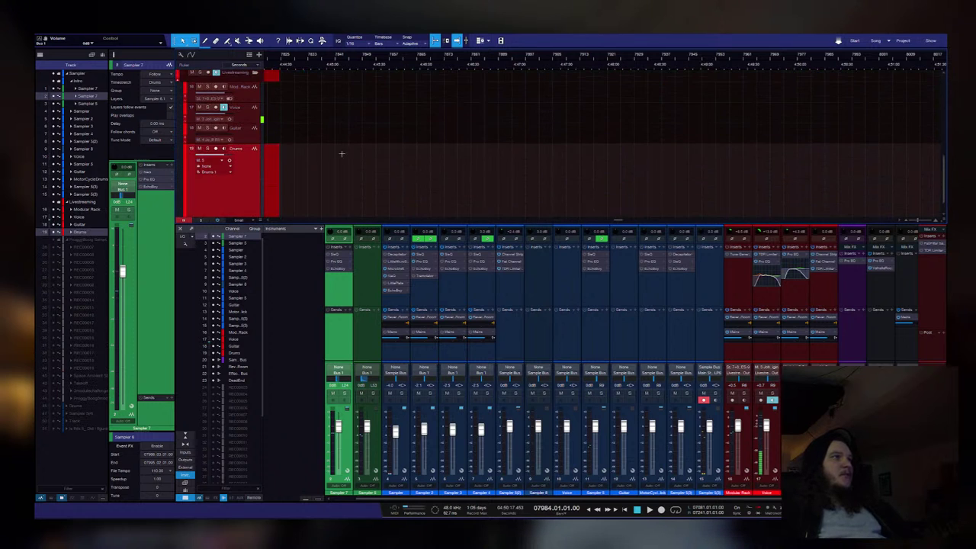
click(242, 191)
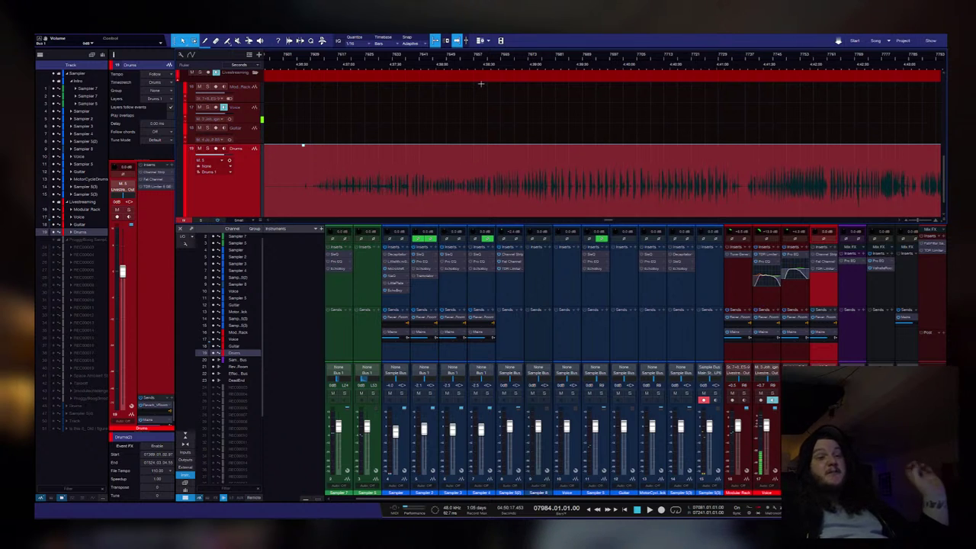
Step: Enlarge the Sends section of the Drums channel and play the Drums recording from bar 7606
scroll(316, 125, right, 2)
scroll(316, 124, left, 6)
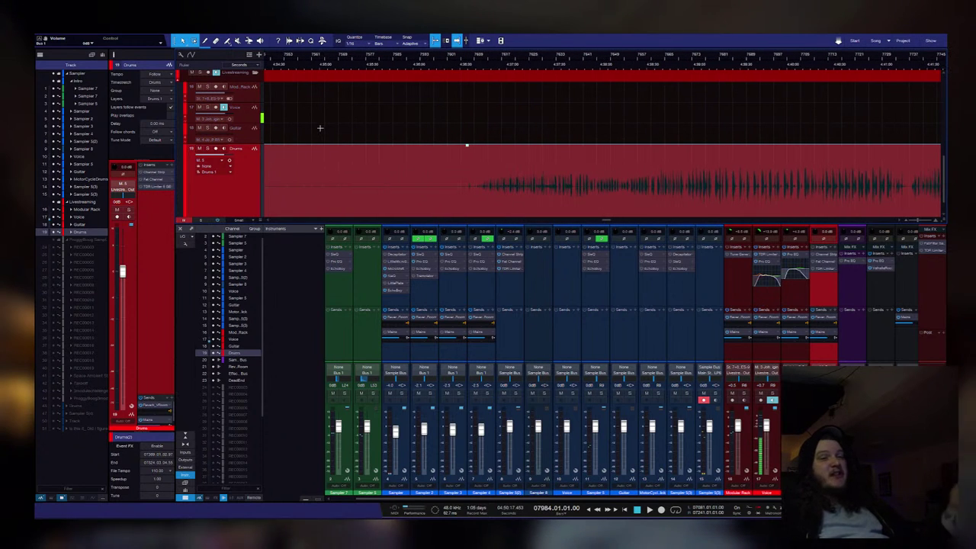
scroll(419, 129, left, 4)
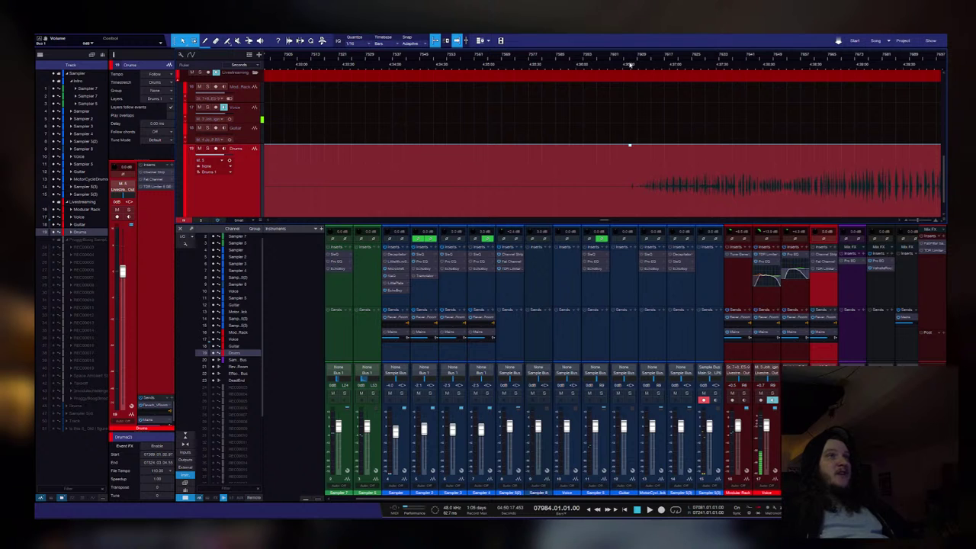
scroll(637, 74, down, 2)
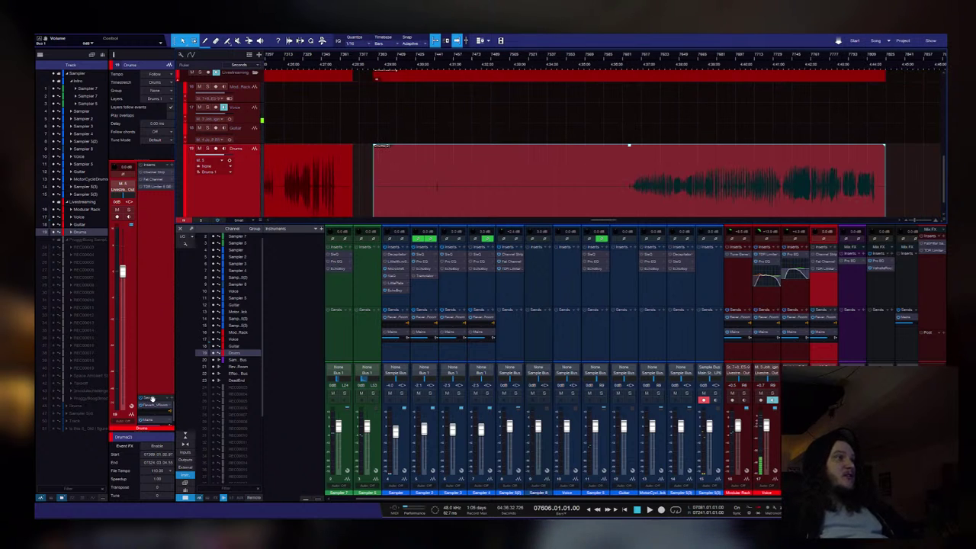
drag(152, 394, 174, 356)
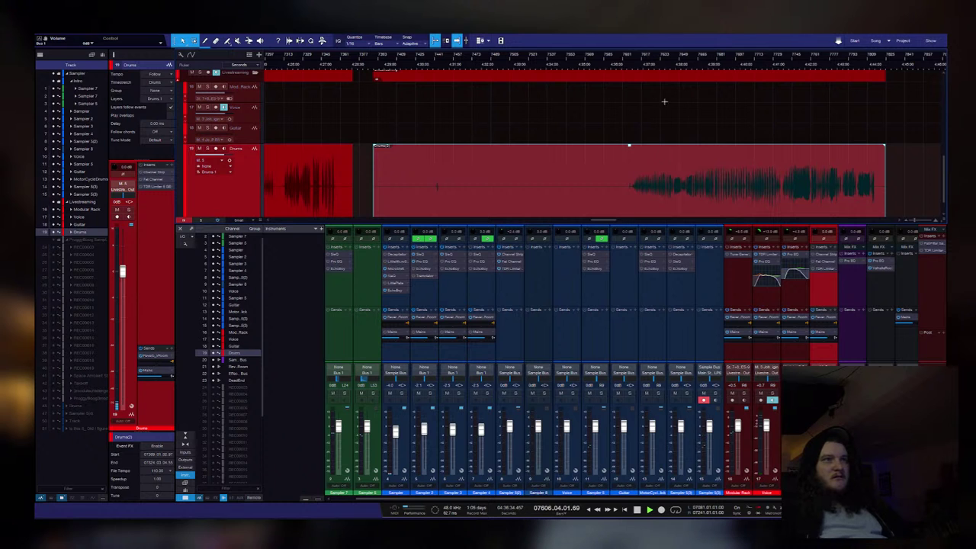
Step: Raise the Drums channel volume to +10 dB while listening to the beginning of the drum part
scroll(659, 144, up, 4)
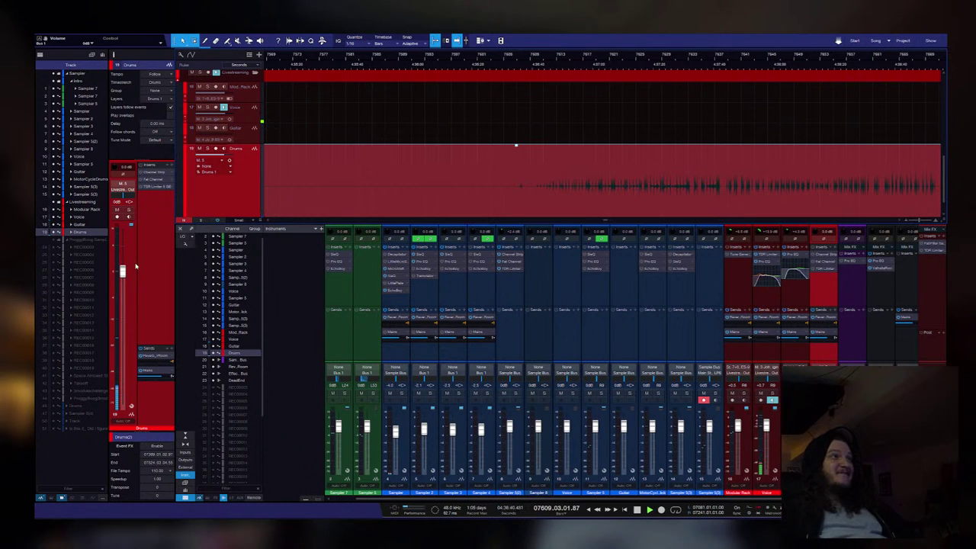
drag(122, 272, 122, 228)
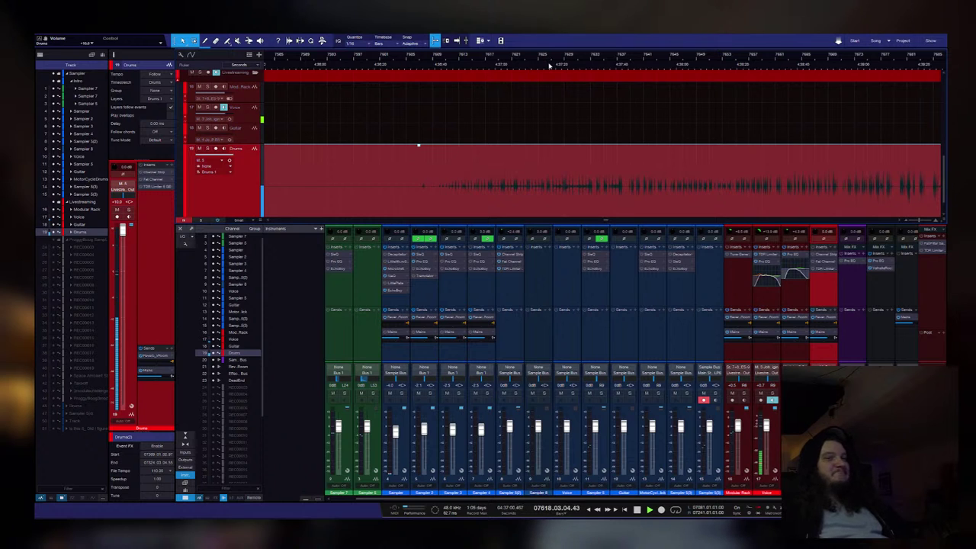
key(f)
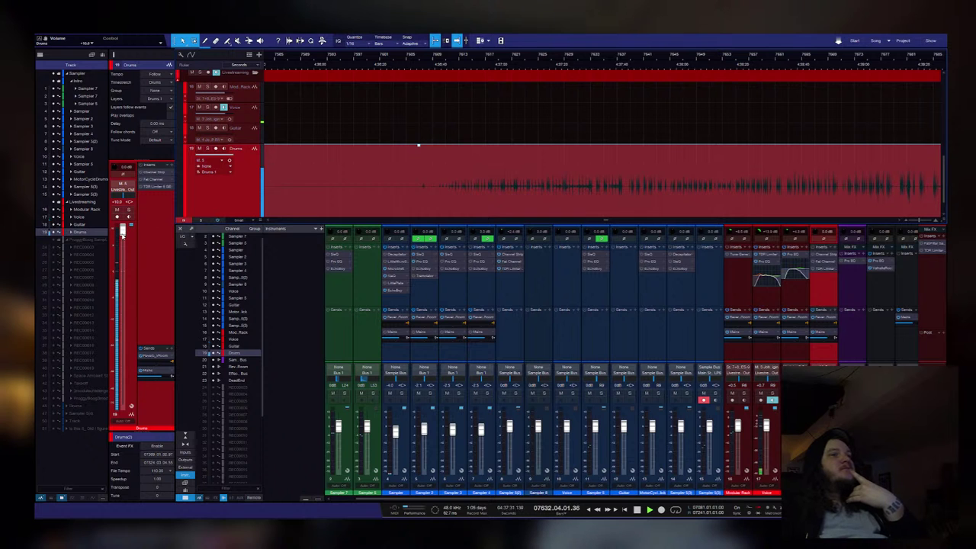
scroll(617, 421, right, 4)
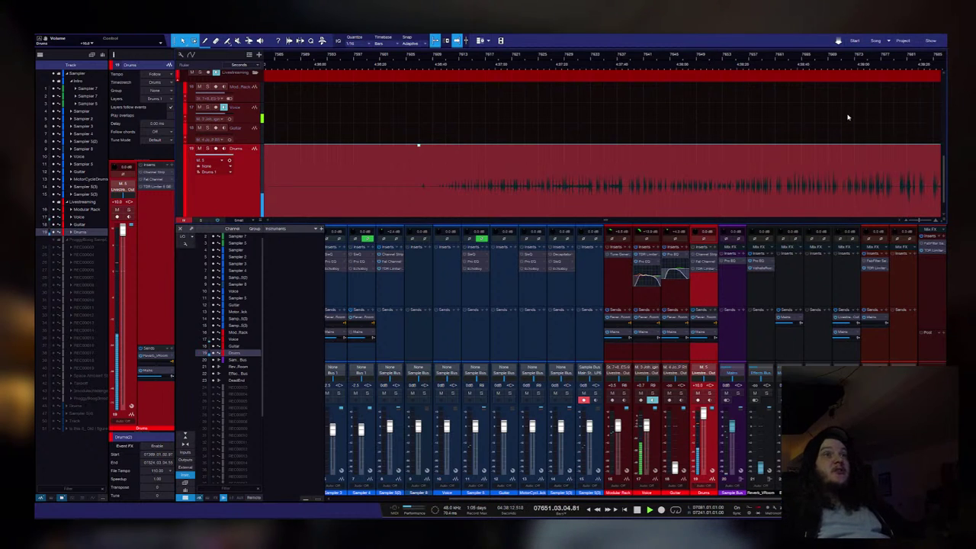
key(space)
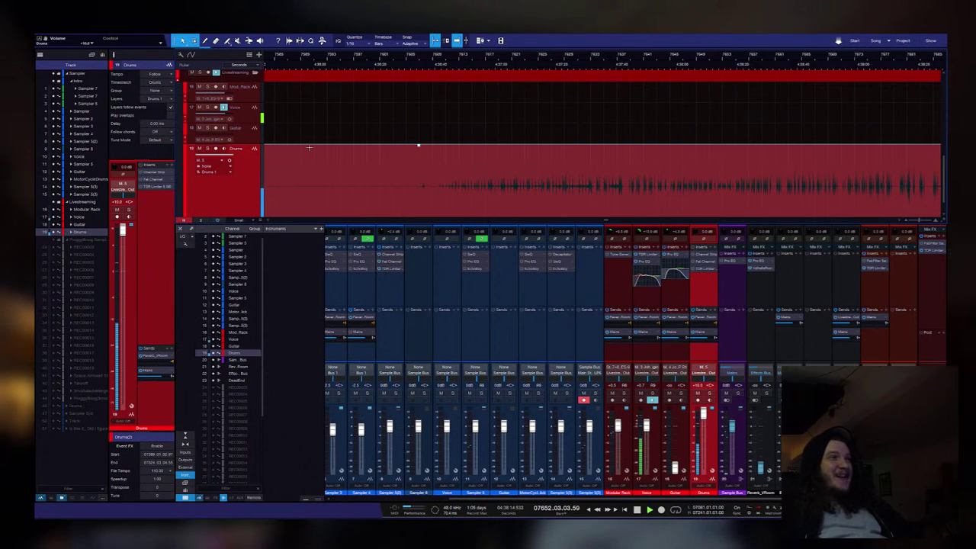
Step: Play the Drums recording from bar 7742 and lower the channel volume slightly from its maximum
scroll(738, 195, right, 5)
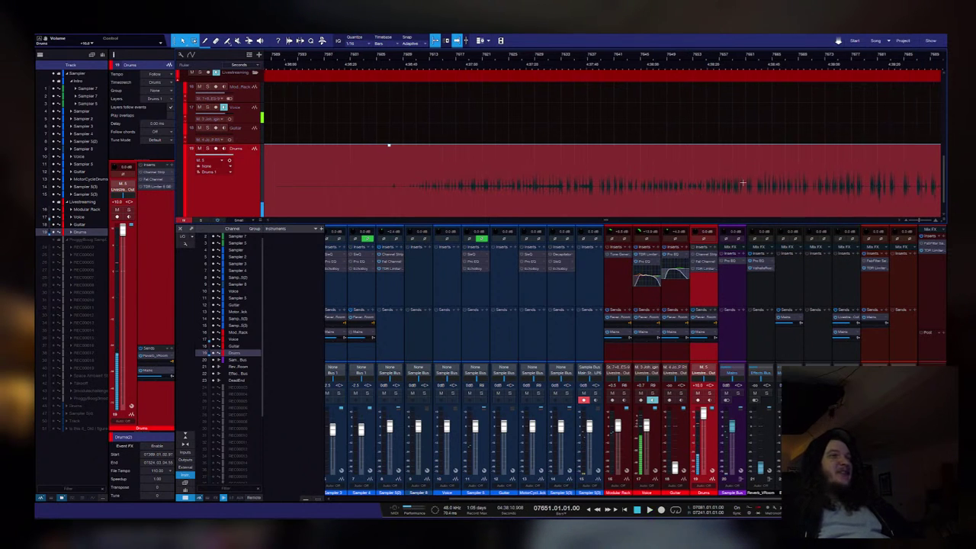
scroll(738, 195, right, 10)
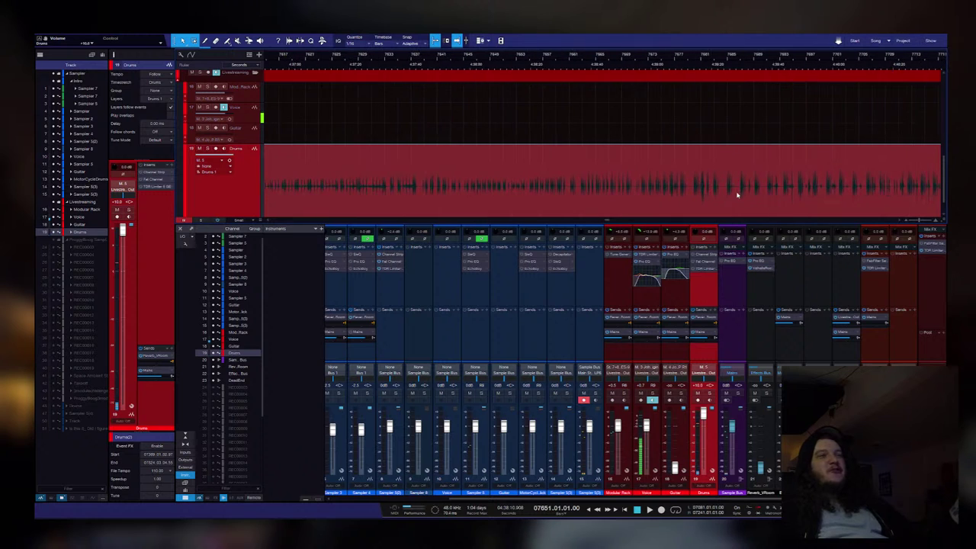
scroll(841, 161, right, 8)
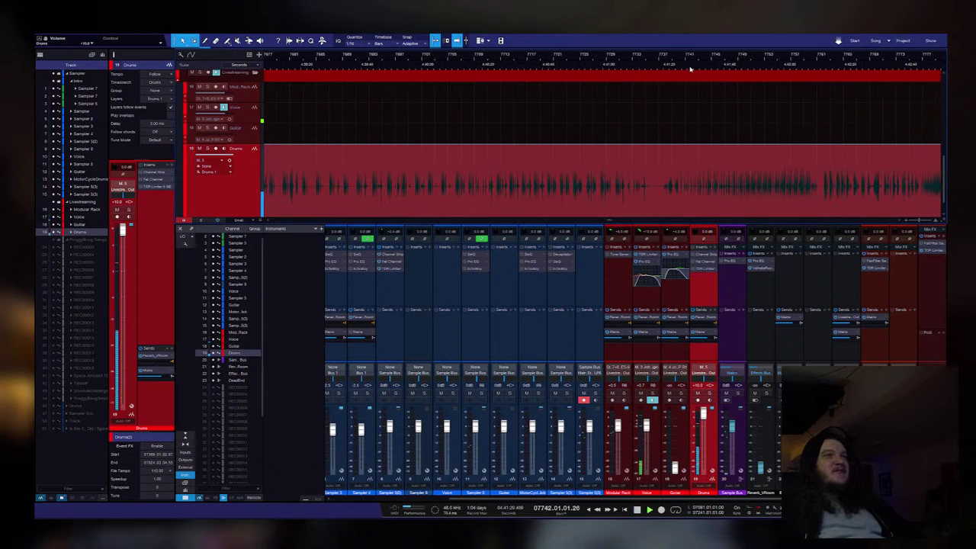
drag(123, 229, 126, 246)
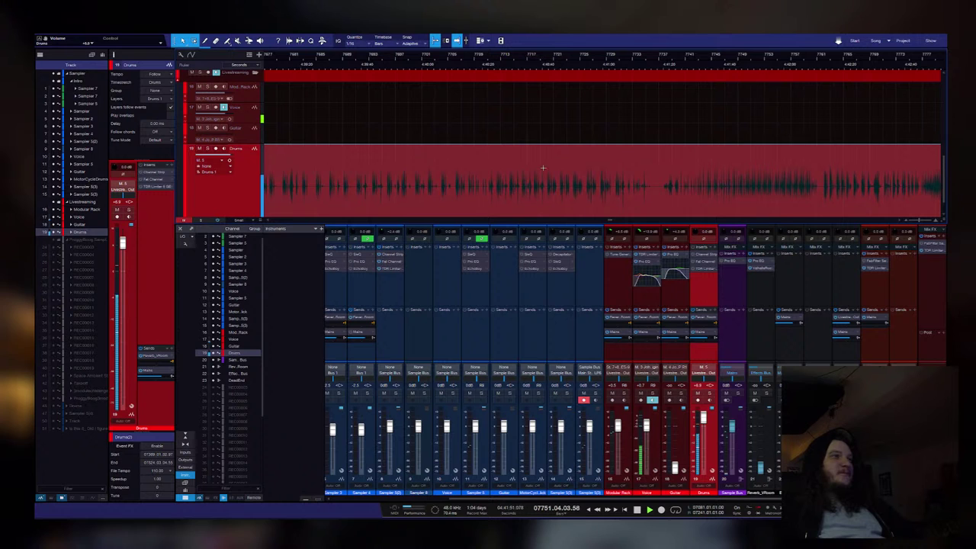
key(space)
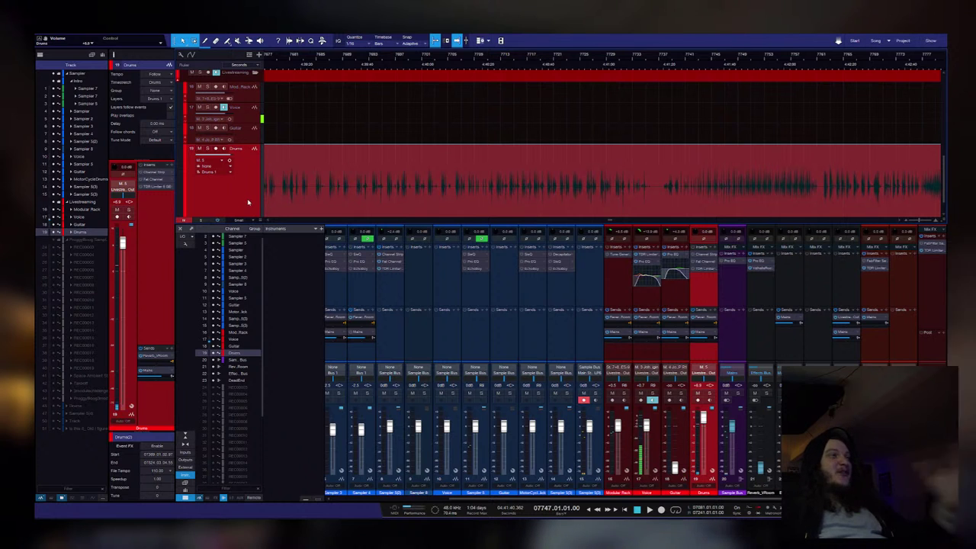
Step: Listen to the closing part of the Drums recording and move the playback position to bar 7777
scroll(817, 192, right, 3)
scroll(824, 198, right, 5)
scroll(482, 135, down, 1)
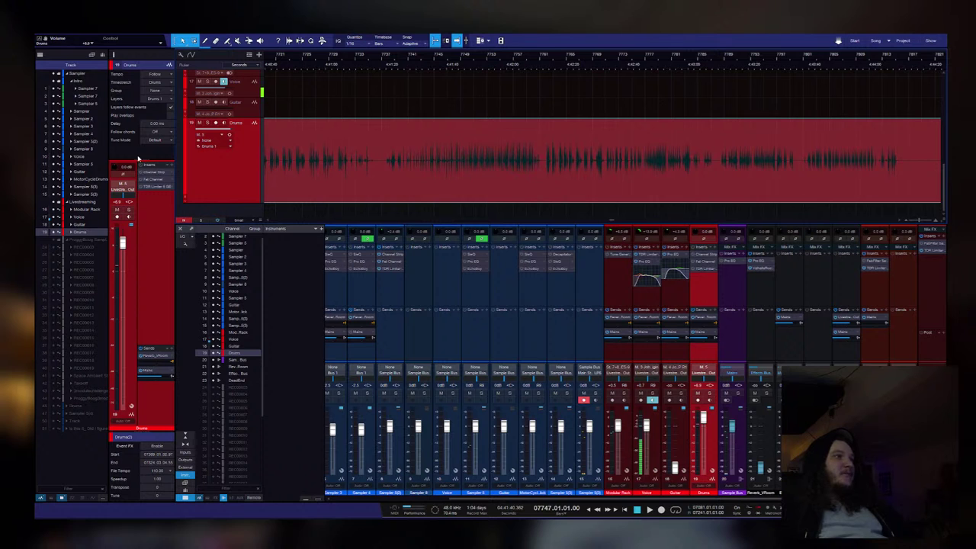
scroll(492, 72, right, 2)
key(space)
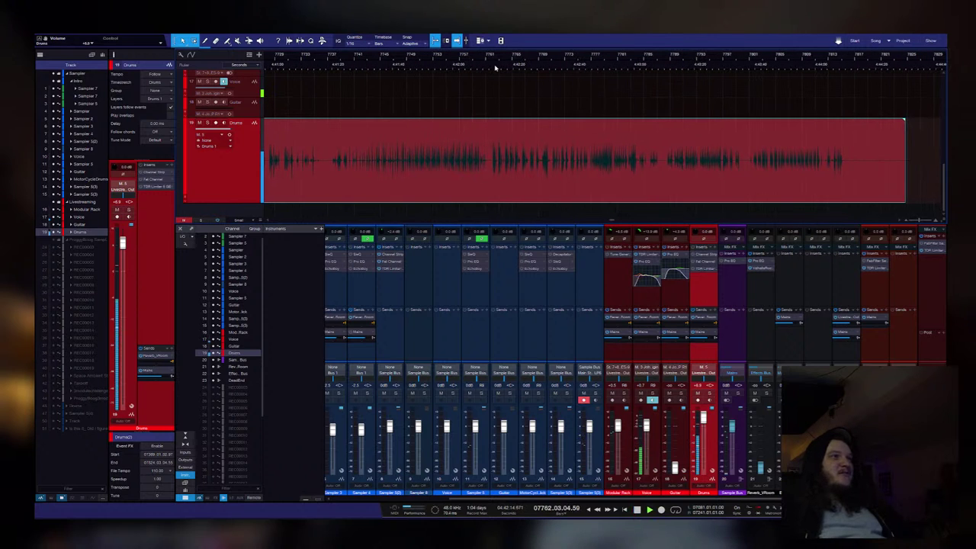
click(588, 68)
key(space)
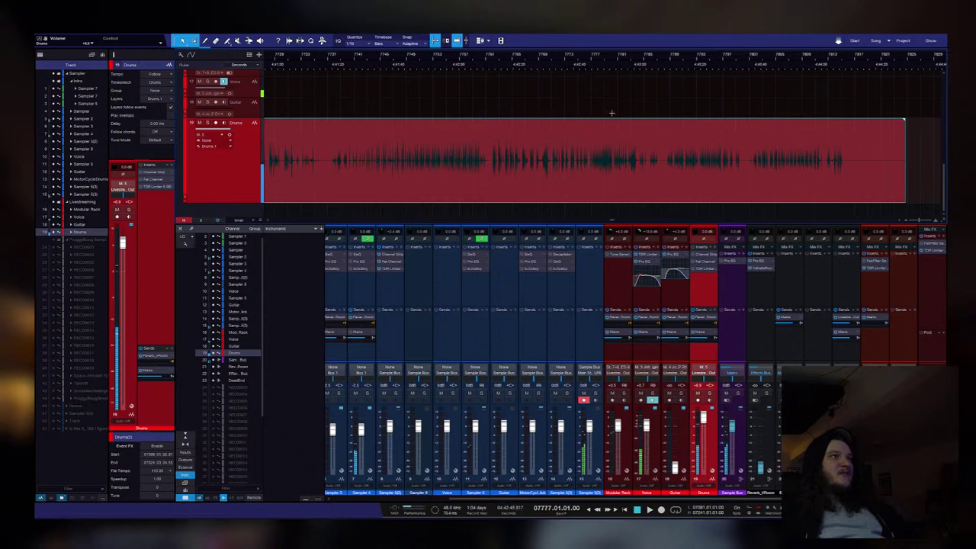
Step: Reset the Drums channel volume to 0 dB and play the closing part of the recording again
scroll(639, 138, down, 3)
scroll(639, 143, down, 1)
scroll(640, 137, down, 1)
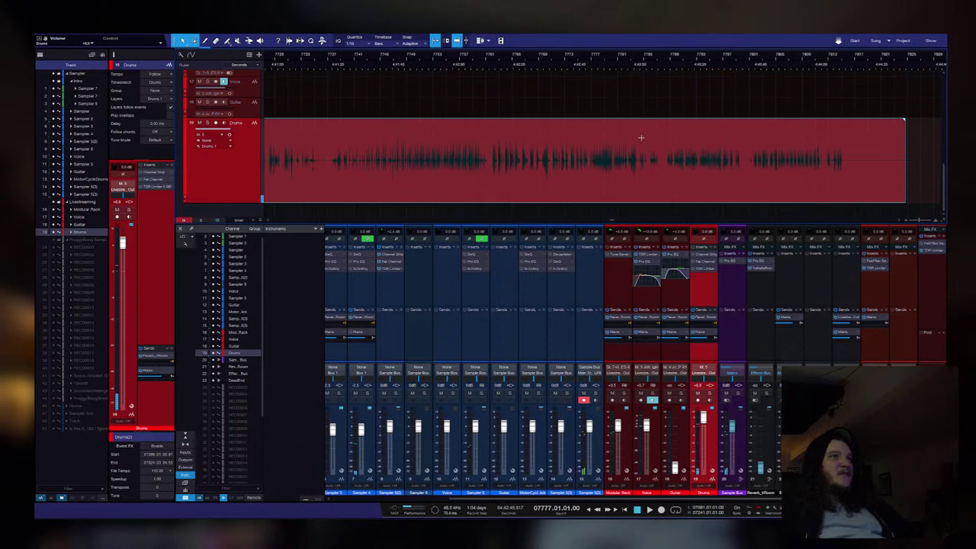
scroll(644, 134, up, 5)
scroll(644, 137, down, 5)
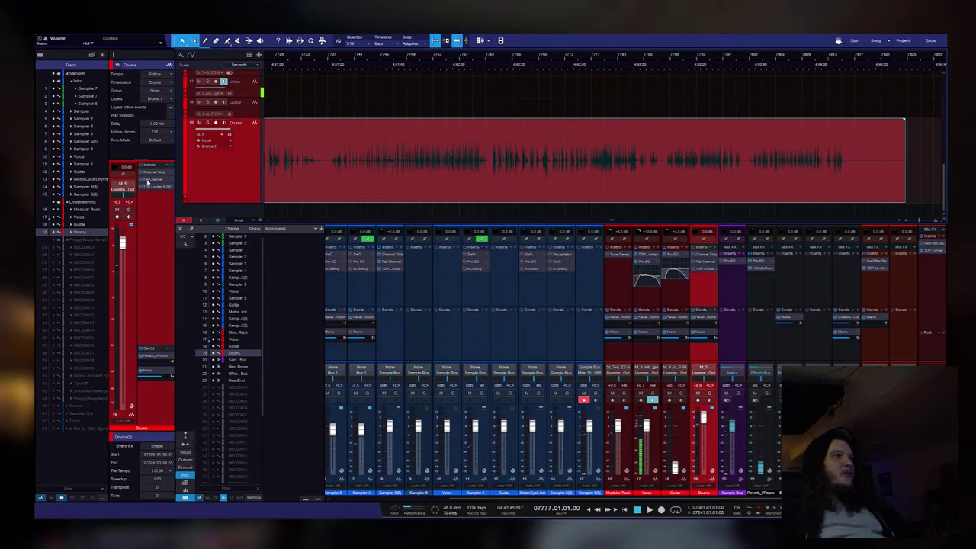
drag(120, 242, 123, 249)
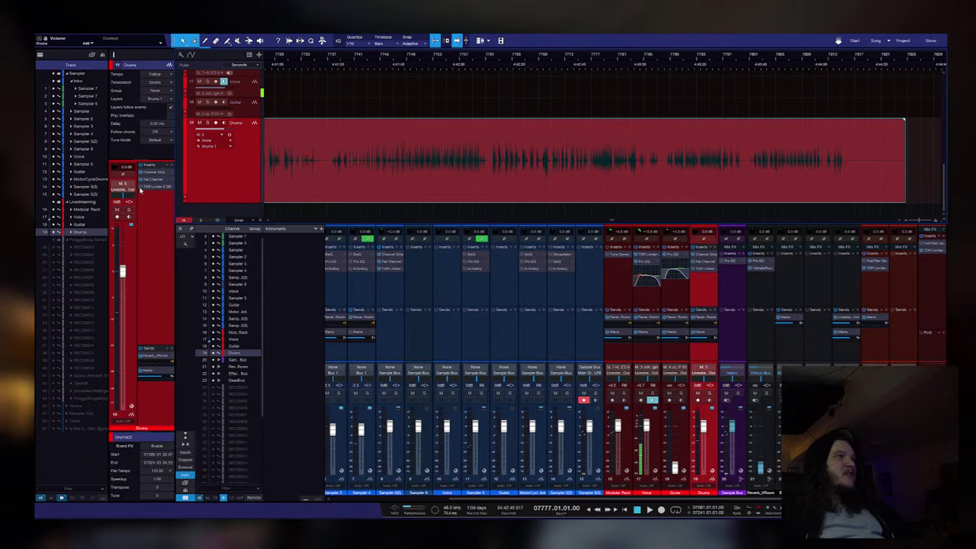
key(space)
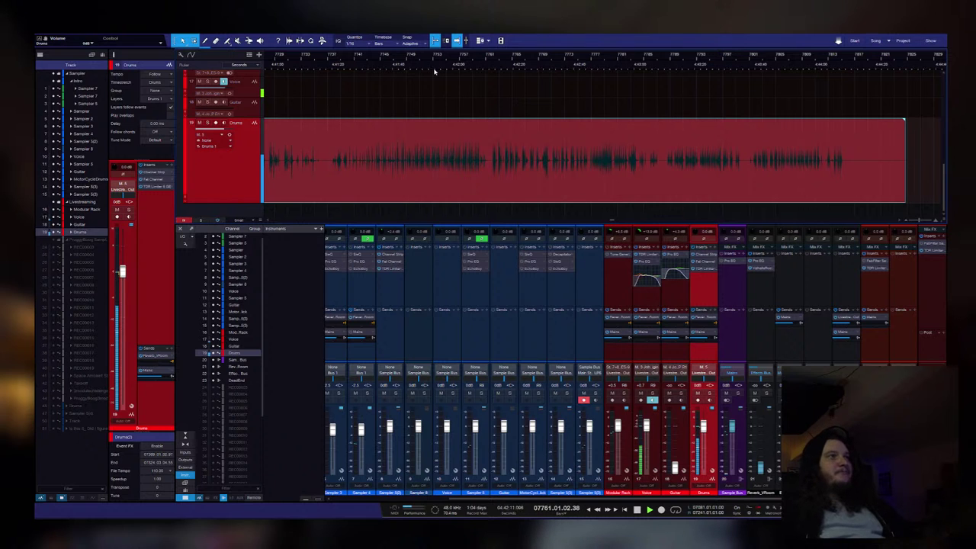
key(space)
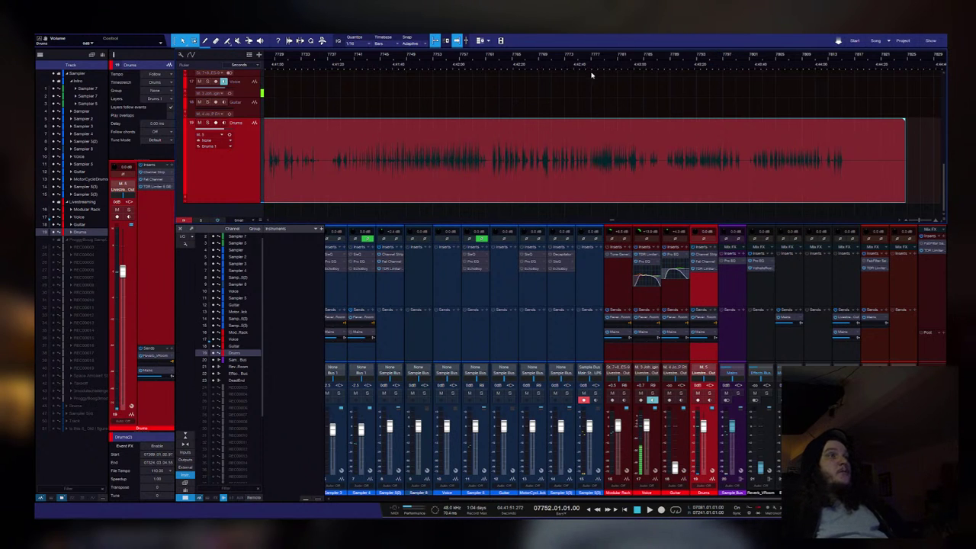
Step: Compare the sampler clips around bar 7777 with the Drums recording in the Livestreaming folder
scroll(608, 146, up, 5)
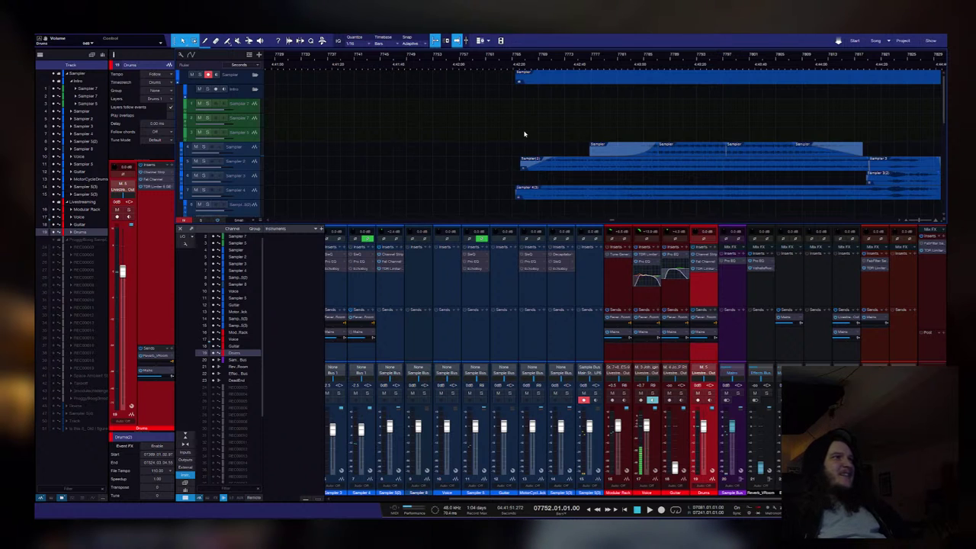
scroll(524, 134, right, 5)
scroll(412, 200, down, 2)
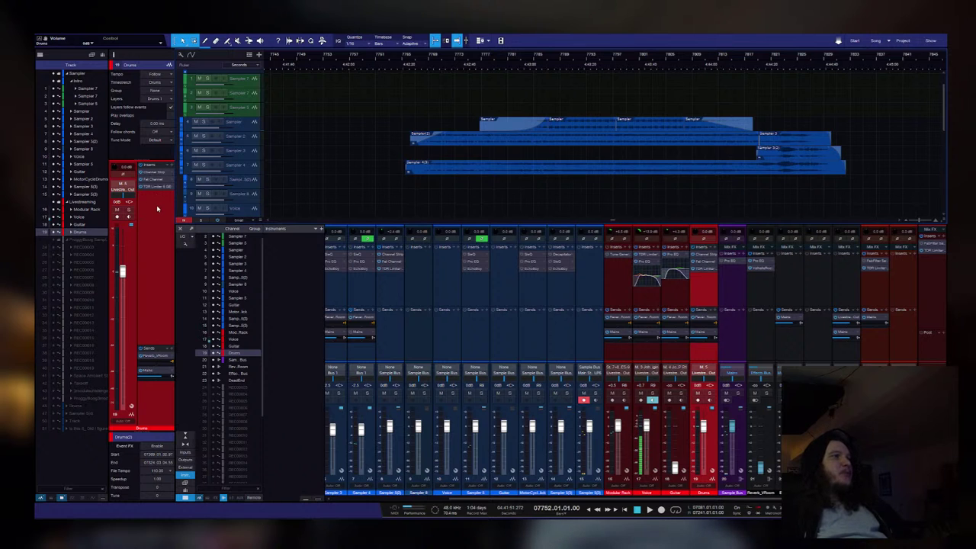
scroll(463, 161, down, 5)
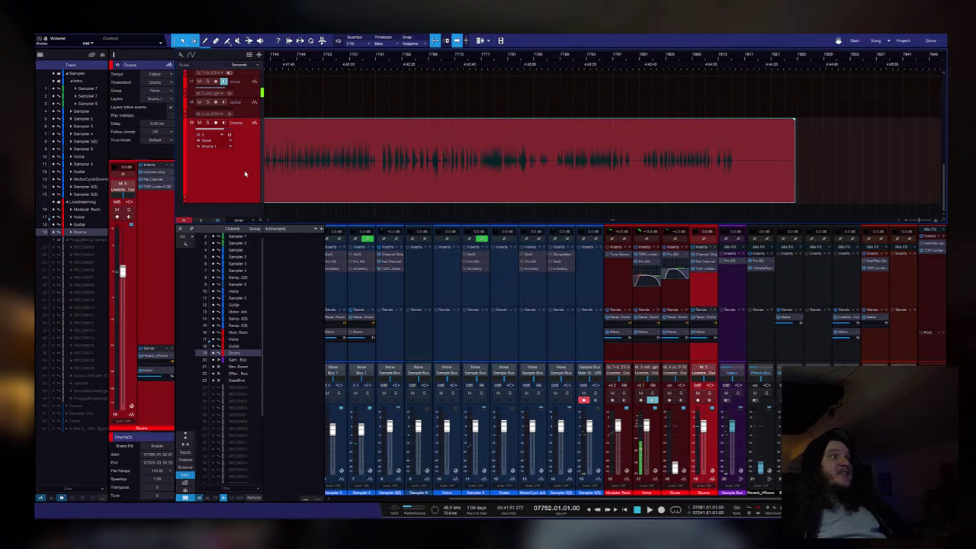
scroll(244, 180, down, 3)
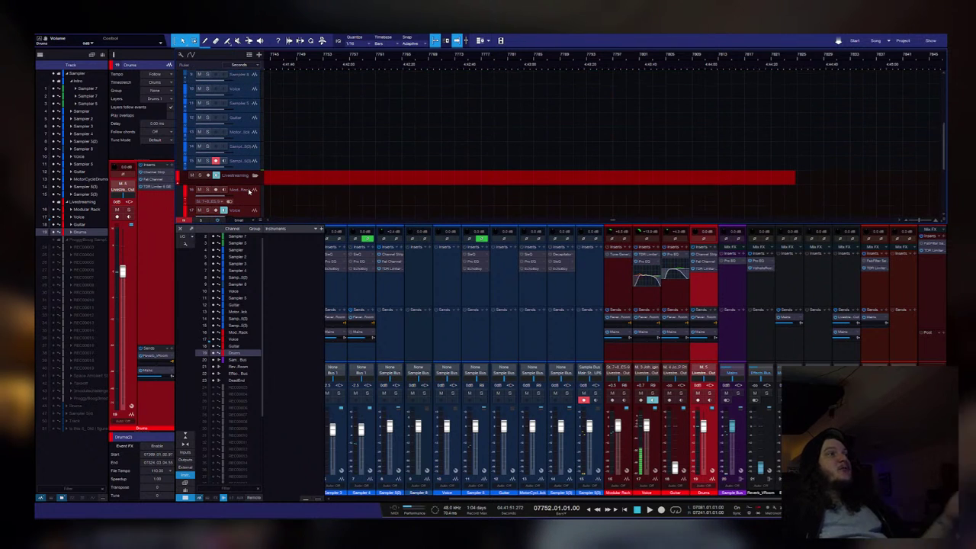
scroll(239, 81, up, 3)
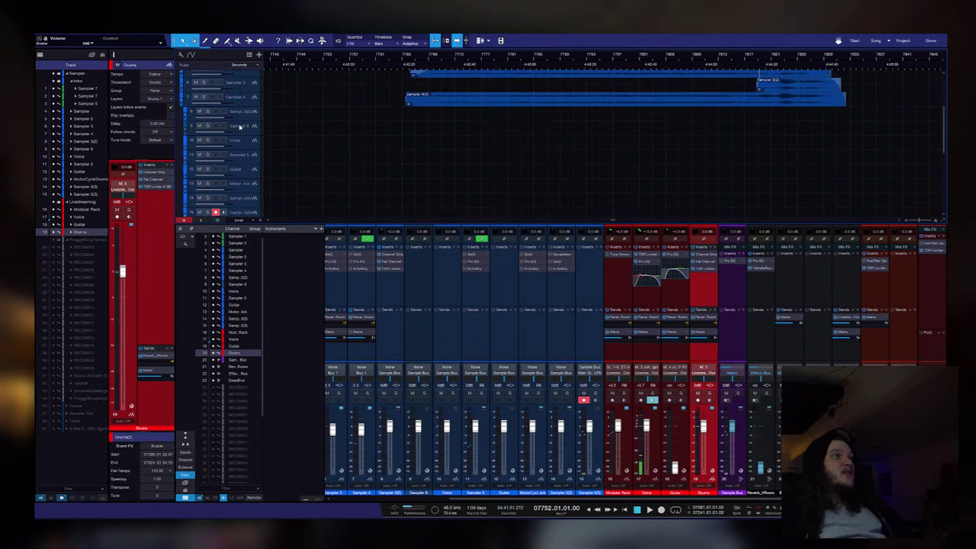
Step: Arm the Sampler 6 track for recording and disarm the last track in the Sampler folder
click(241, 126)
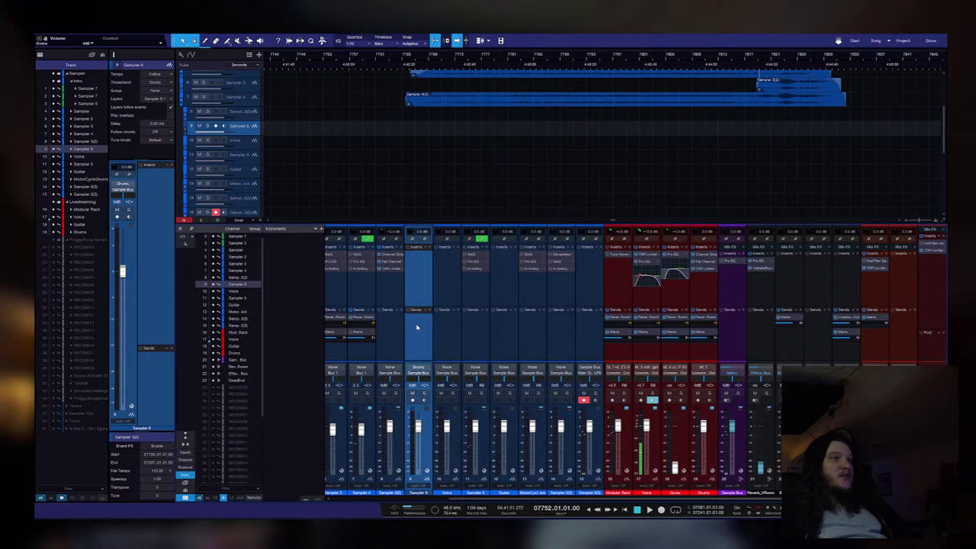
click(413, 400)
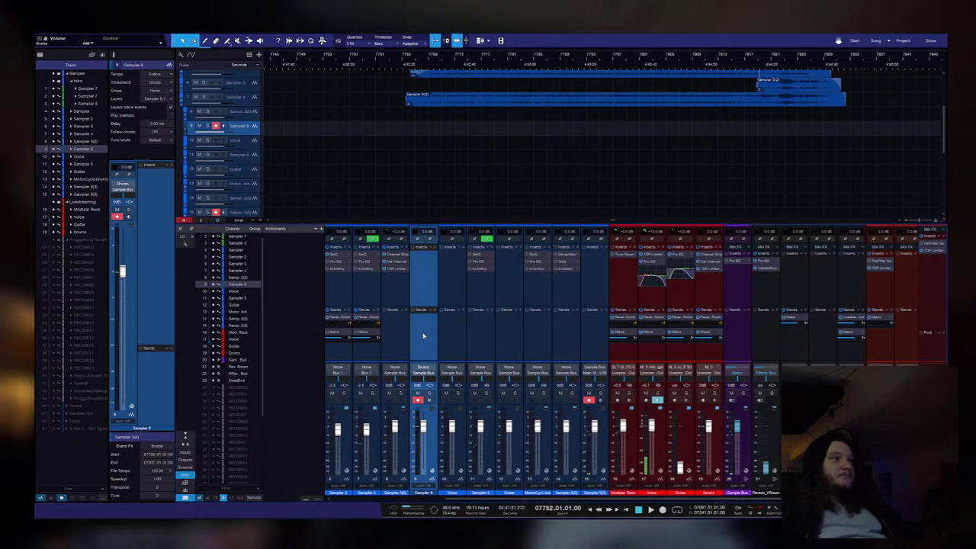
scroll(385, 176, down, 5)
scroll(385, 175, down, 1)
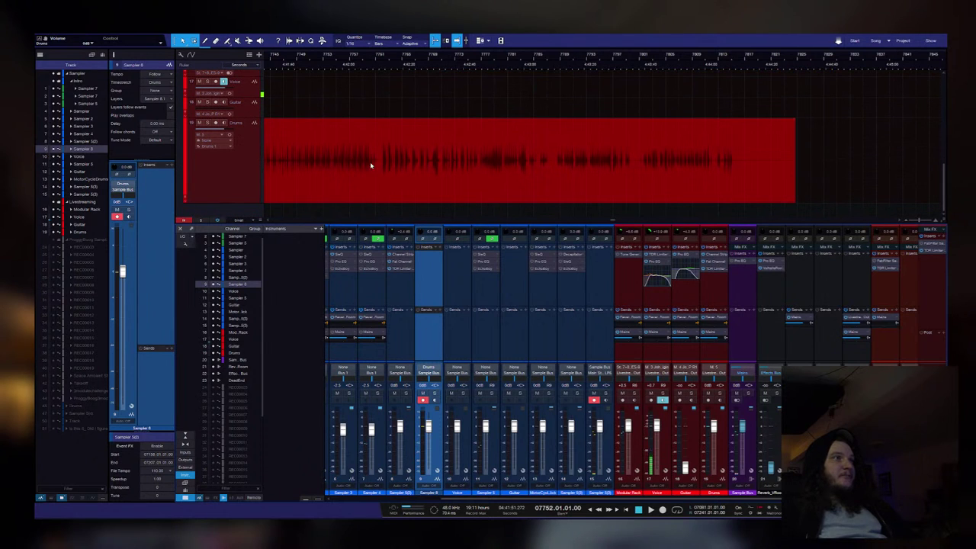
scroll(352, 120, up, 3)
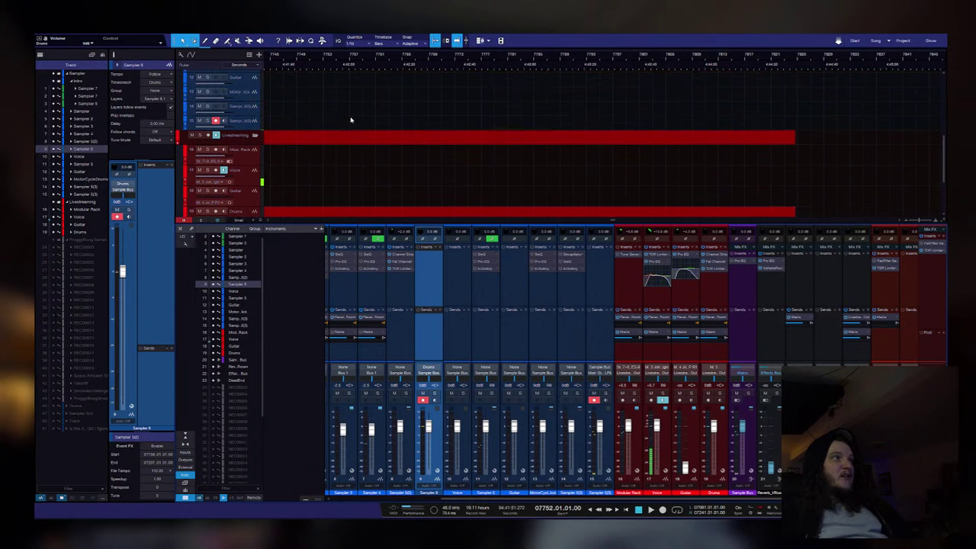
scroll(349, 198, up, 5)
scroll(350, 197, up, 2)
scroll(349, 197, down, 4)
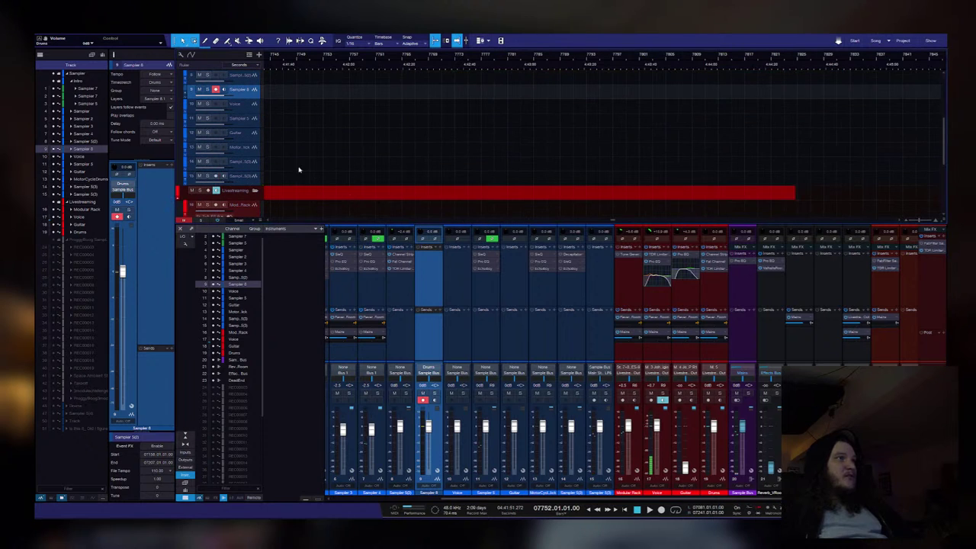
scroll(302, 170, up, 3)
scroll(302, 173, up, 2)
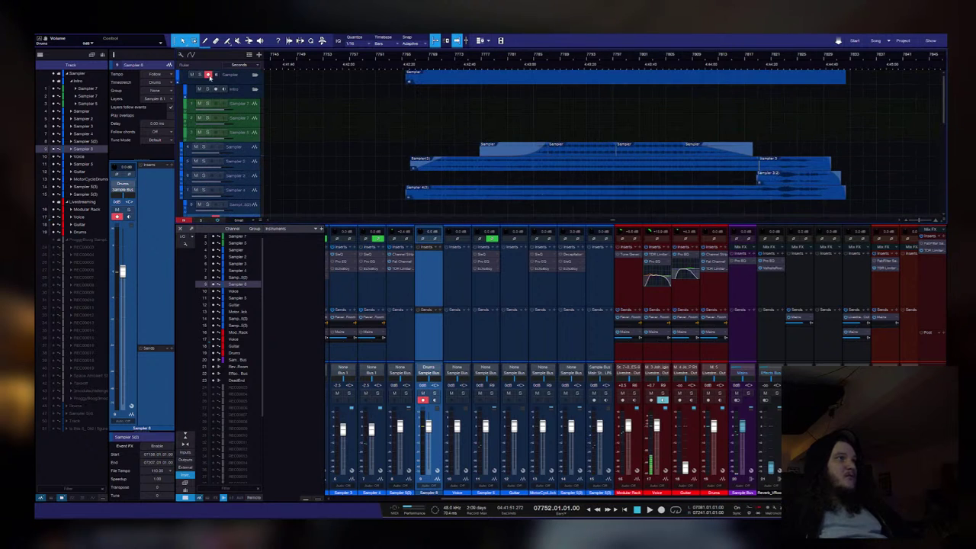
Step: Examine the Drums recording in the Livestreaming folder and select the Sampler 6 channel that takes Drums as its input
scroll(337, 160, down, 5)
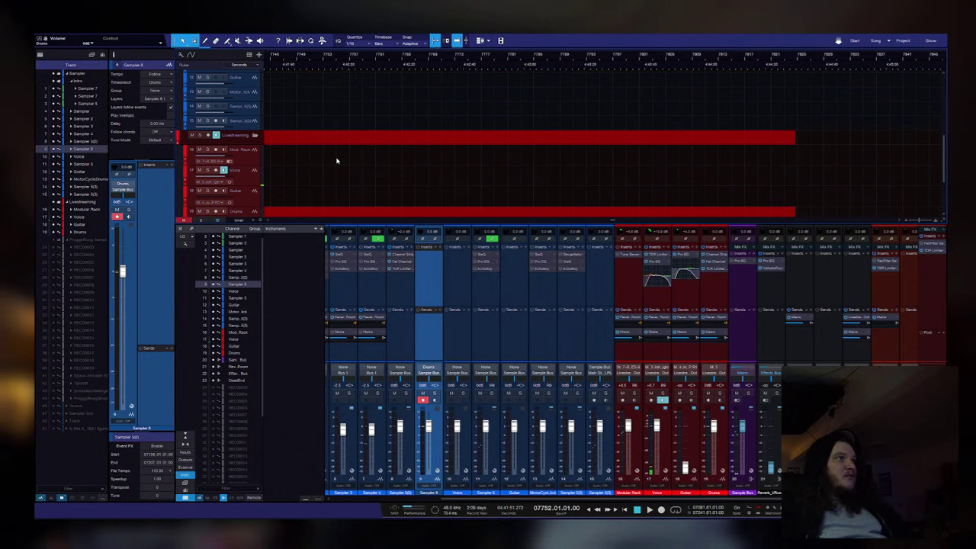
scroll(348, 187, up, 4)
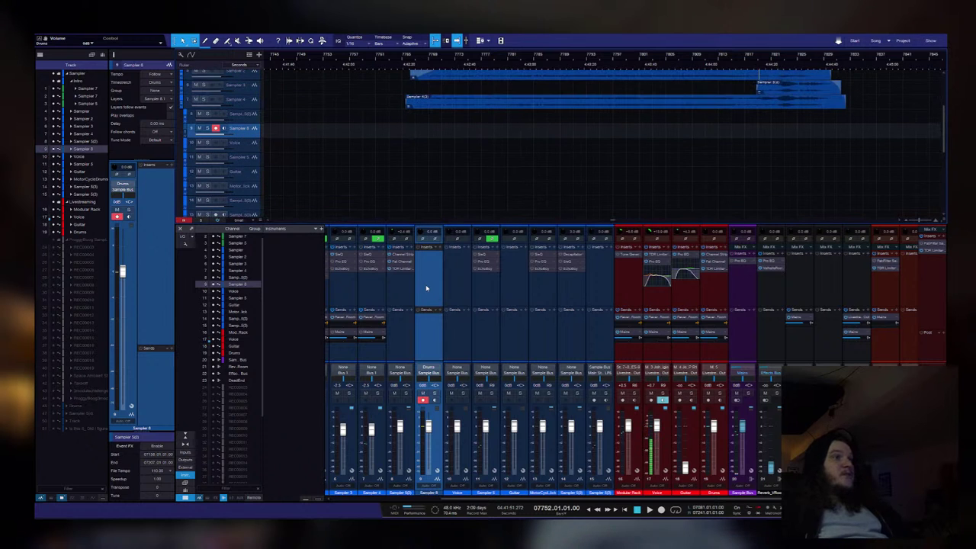
scroll(435, 131, down, 5)
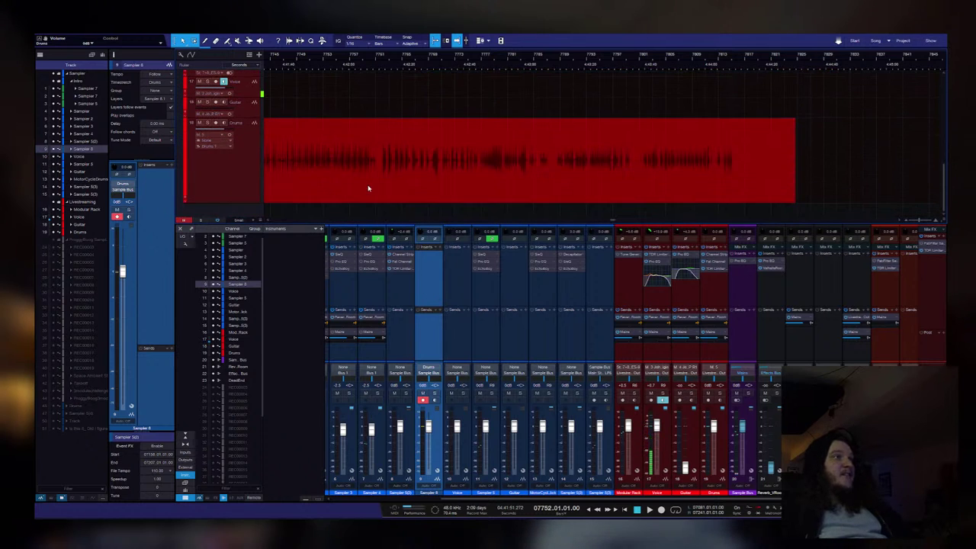
click(369, 189)
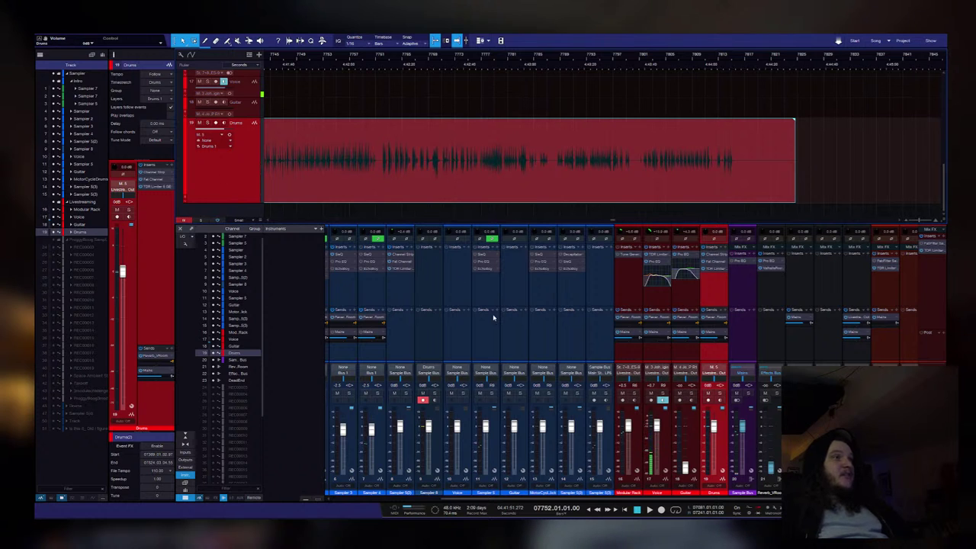
click(429, 379)
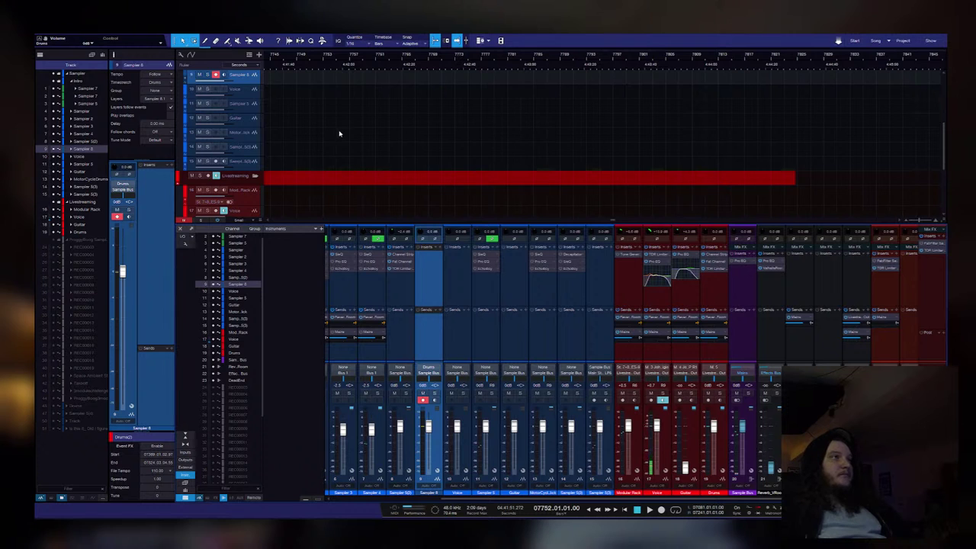
Step: Record the Drums channel's playback onto the Sampler 6 track from bar 7752 to about bar 7758
scroll(339, 133, up, 5)
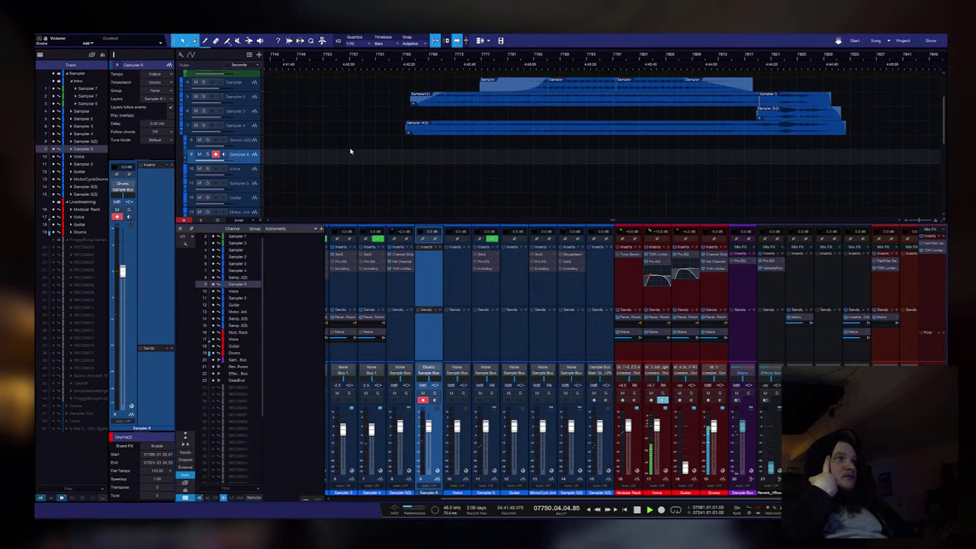
key(KP_Multiply)
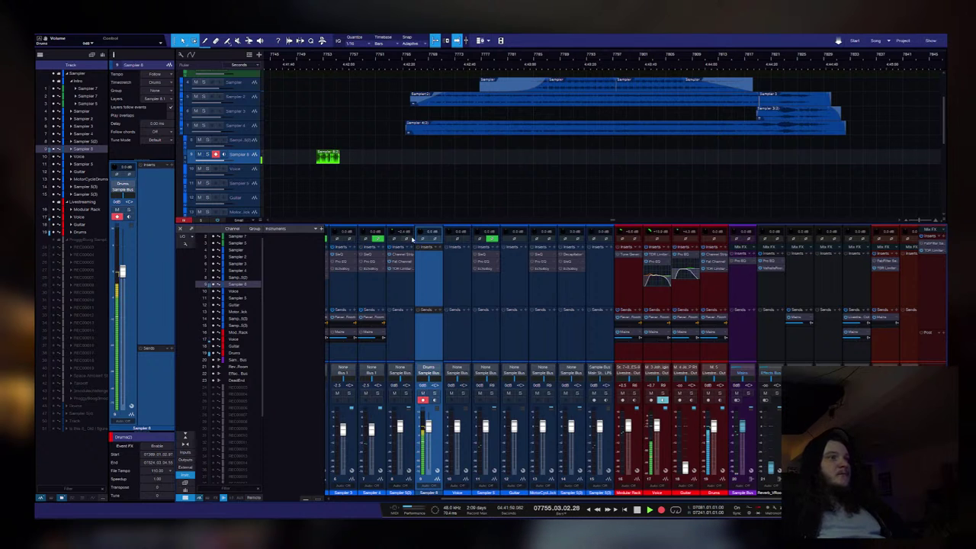
scroll(335, 65, up, 3)
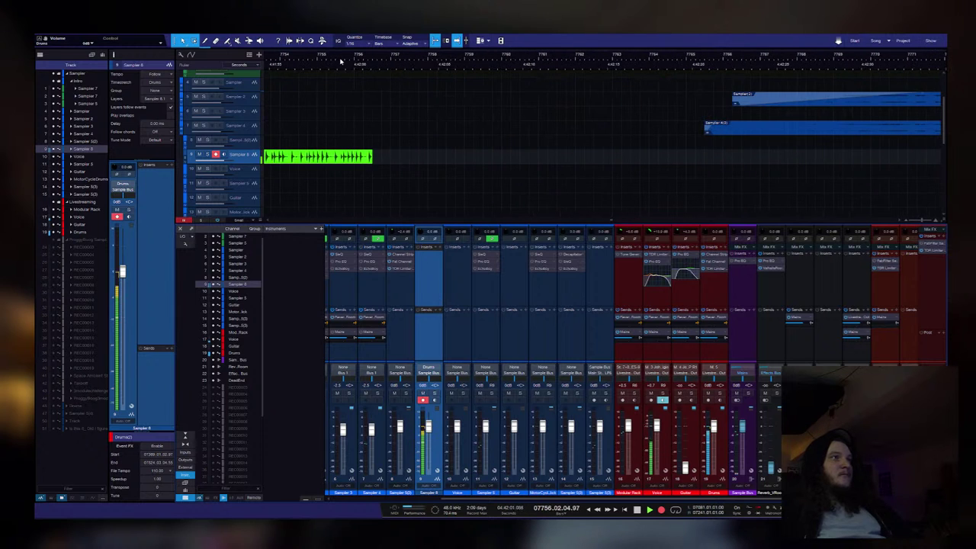
scroll(340, 61, up, 3)
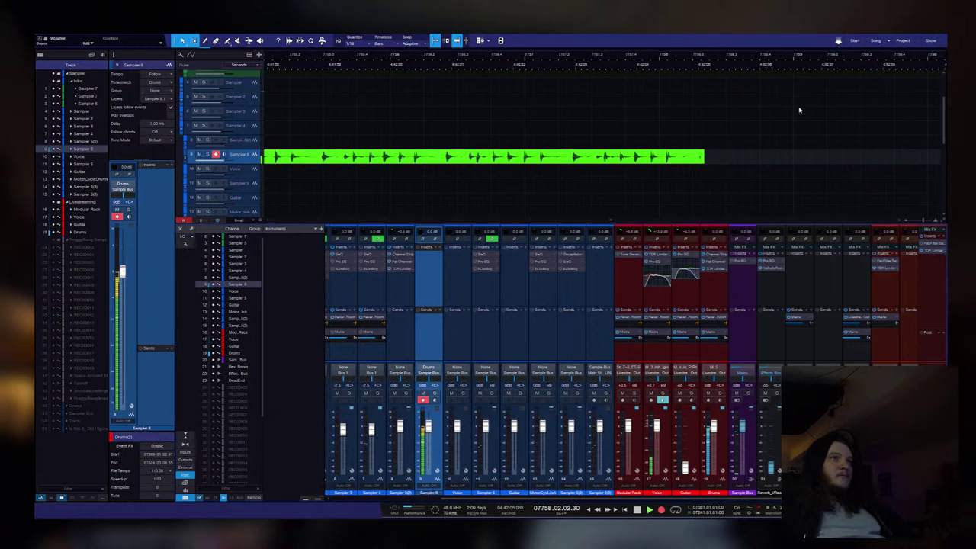
key(space)
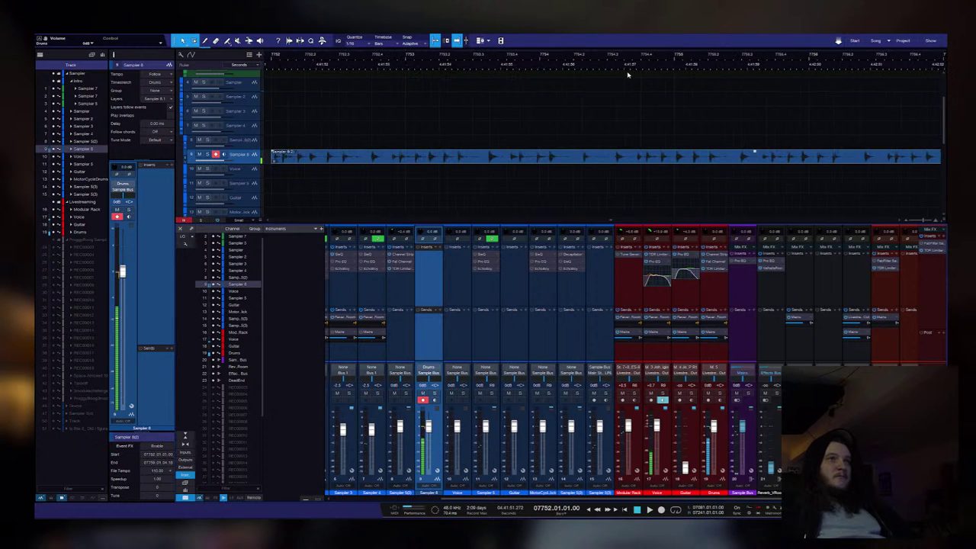
Step: Move the newly recorded Sampler 6 clip slightly later, to start at about beat 3 of bar 7752
scroll(641, 67, down, 3)
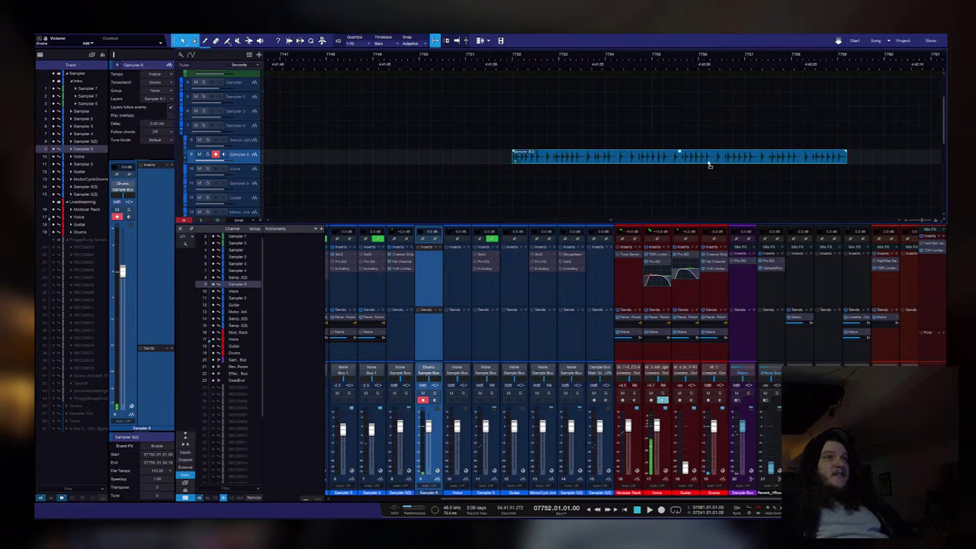
drag(658, 160, 687, 163)
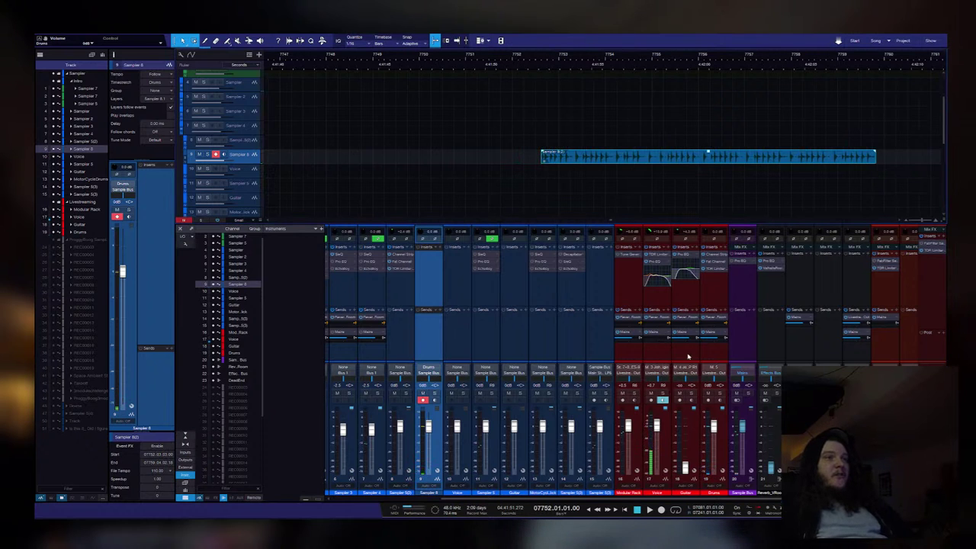
Step: Play the Drums recording from bar 7752 against the Sampler 6 clip, muting the Sampler 6 track during playback
click(712, 262)
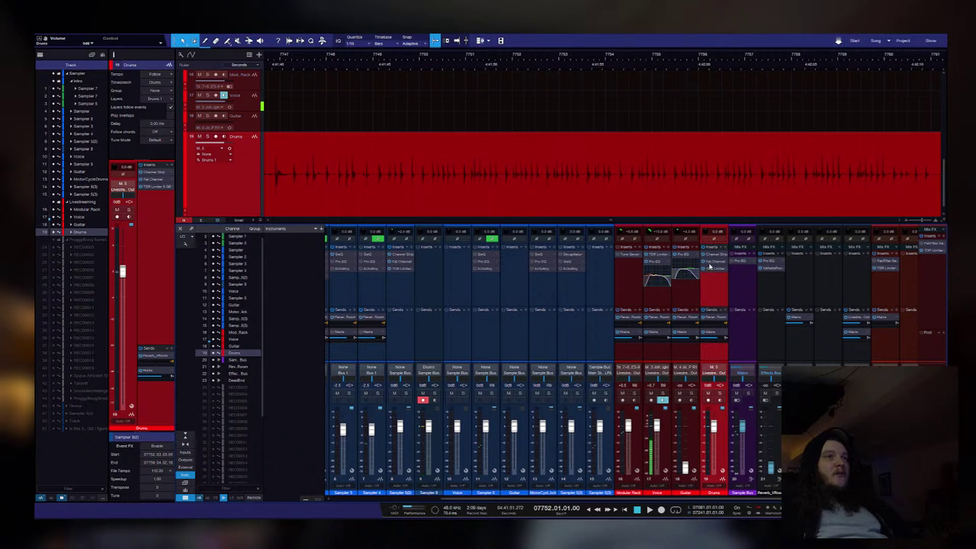
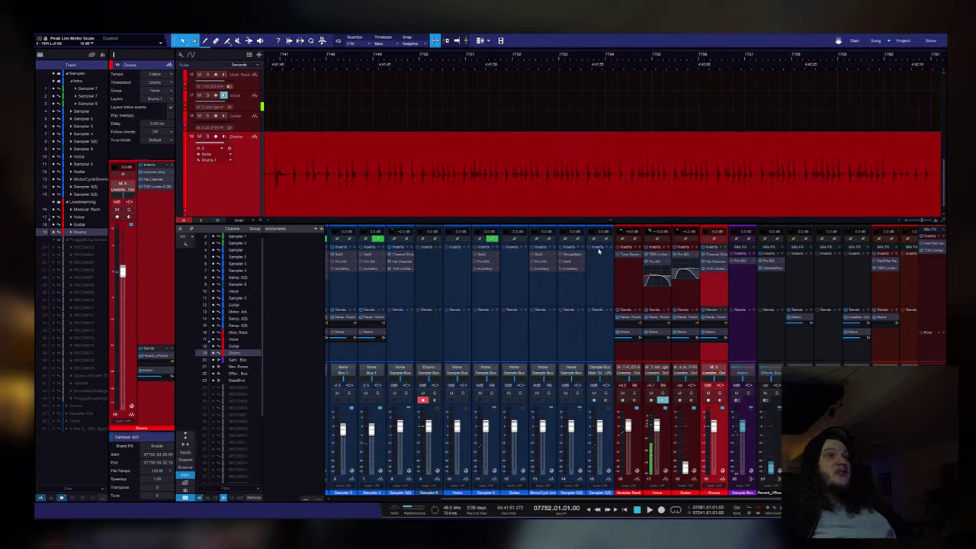
key(space)
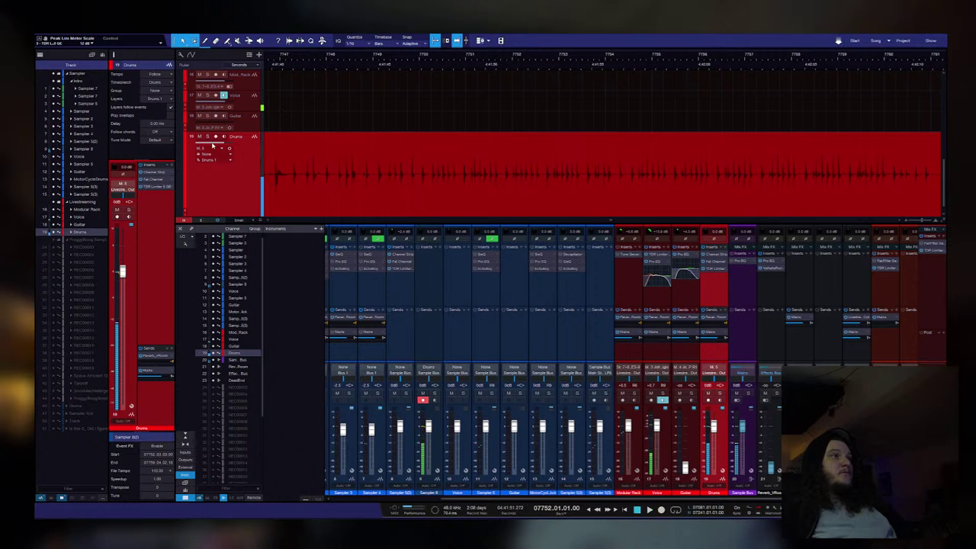
key(space)
scroll(318, 142, down, 3)
scroll(519, 111, down, 3)
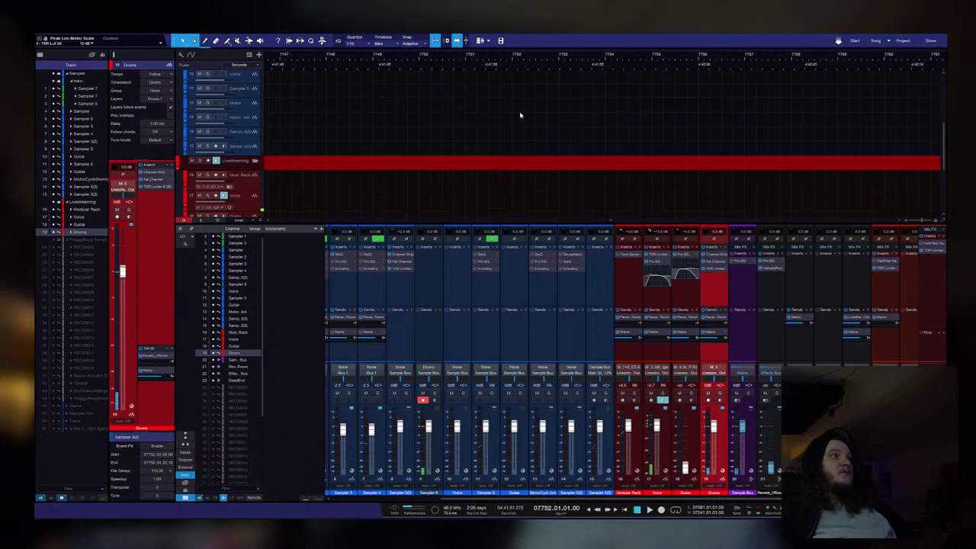
scroll(521, 115, up, 3)
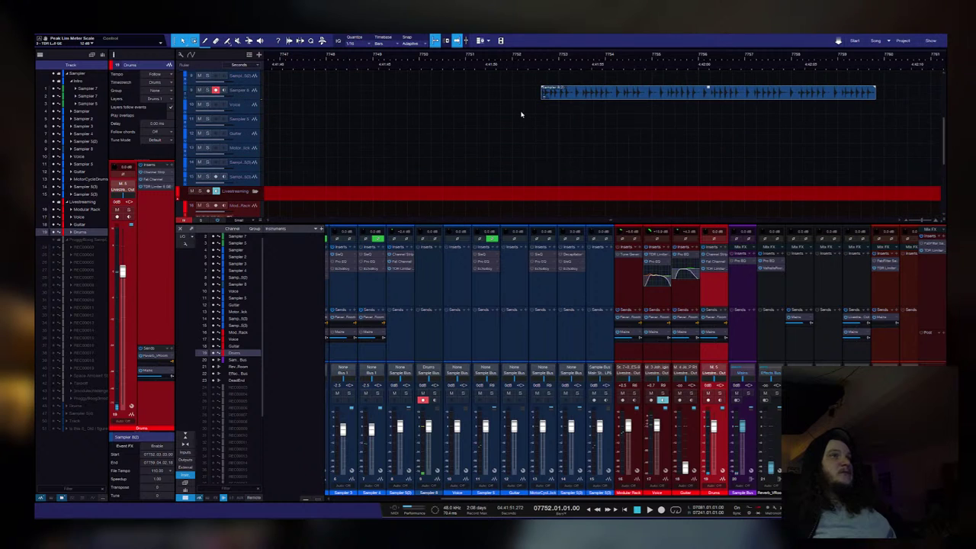
key(space)
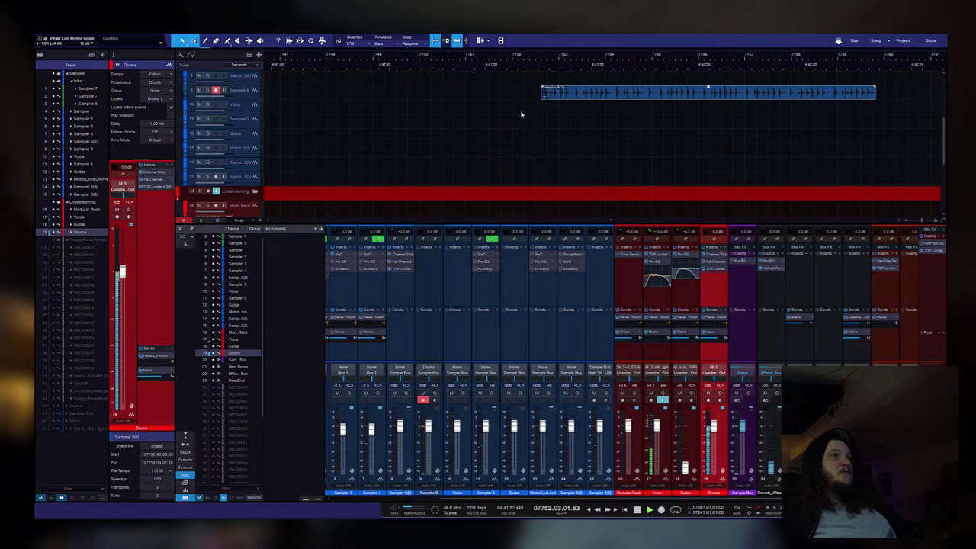
click(199, 90)
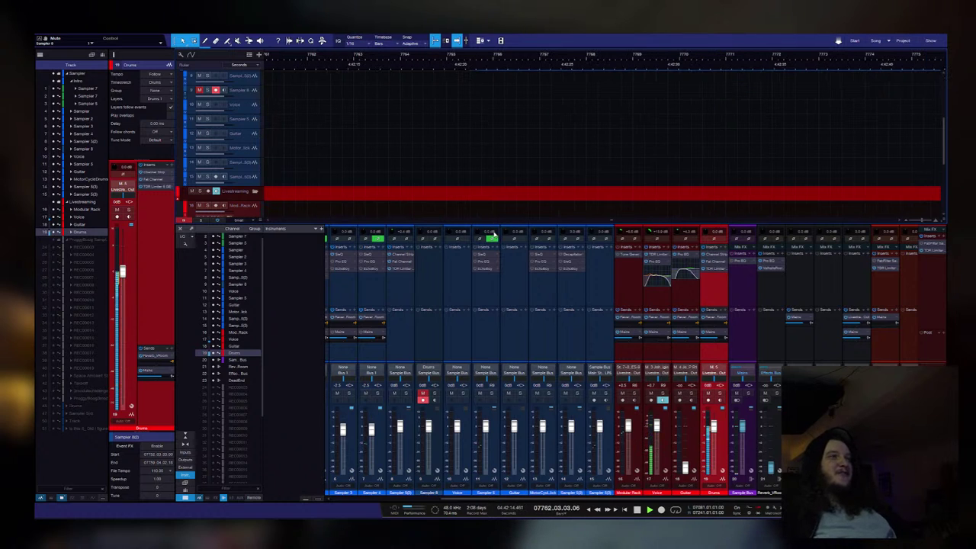
key(space)
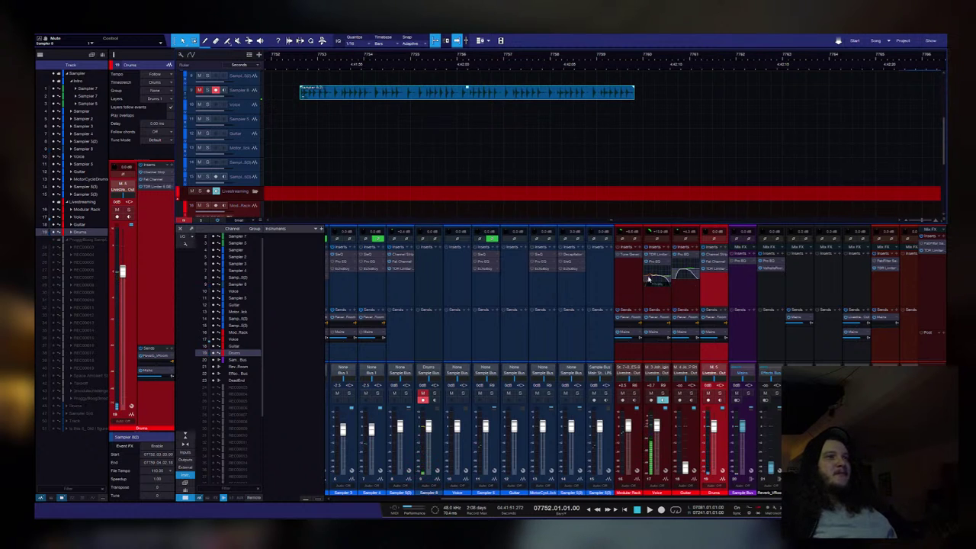
Step: Unmute the Sampler 6 track and mute the Drums track in the Livestreaming folder
click(716, 285)
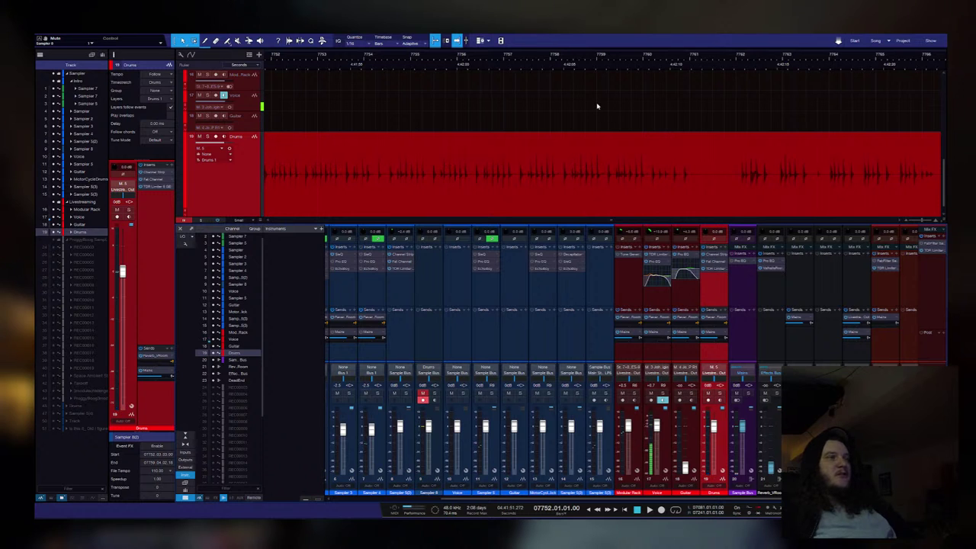
scroll(577, 187, up, 3)
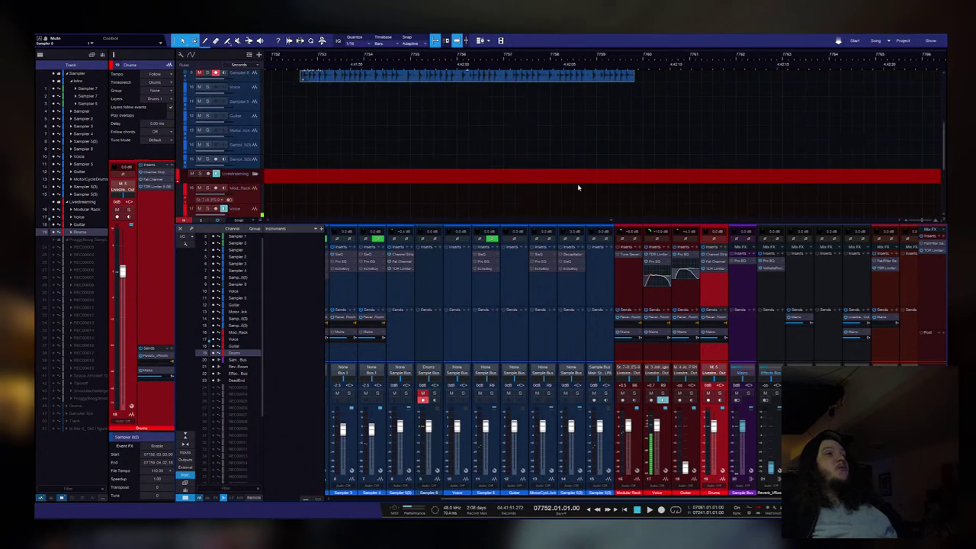
click(270, 120)
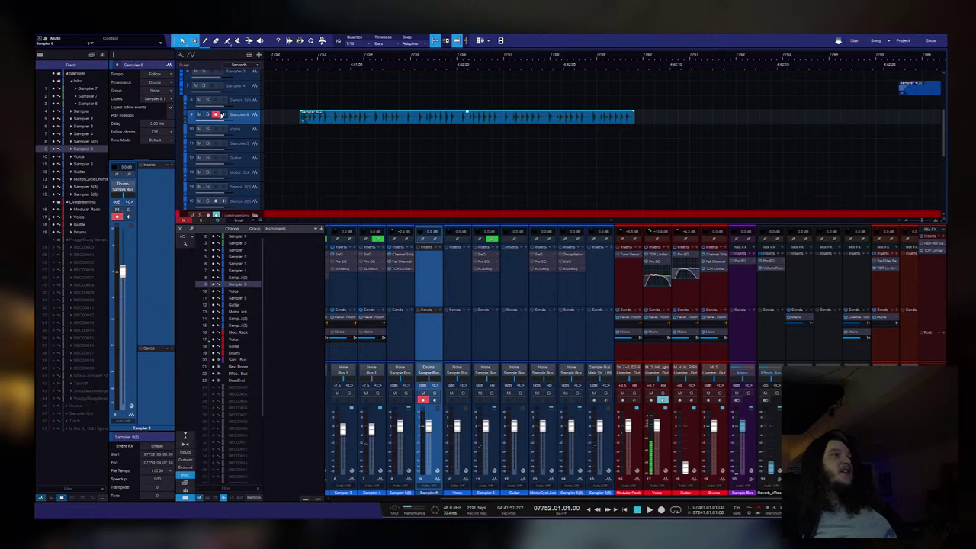
scroll(379, 152, down, 5)
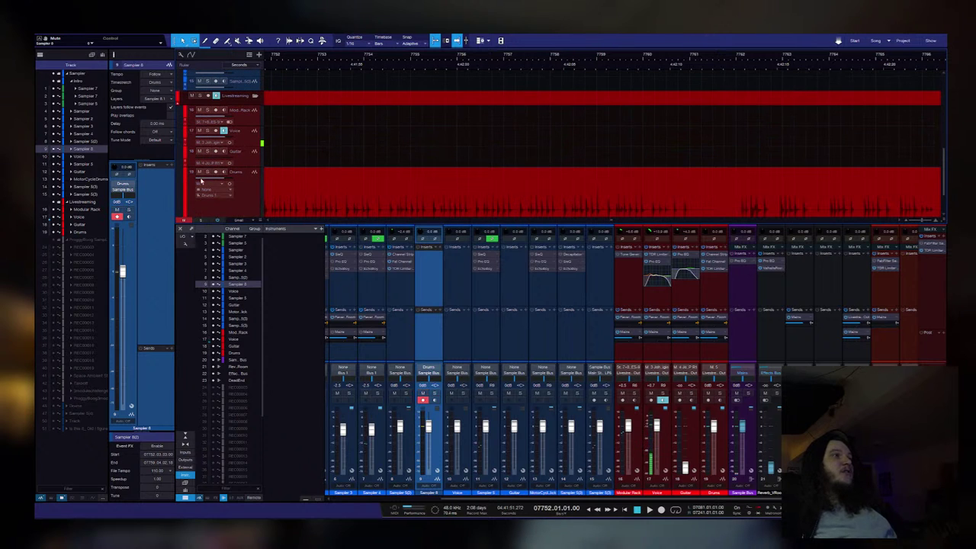
scroll(464, 159, up, 5)
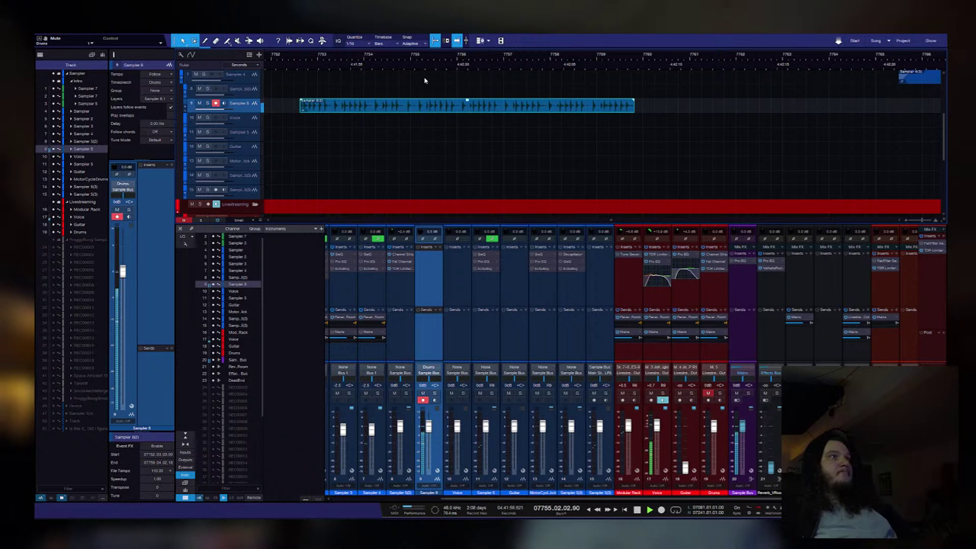
Step: Enlarge the track height to Medium and play the Sampler 6 clip on its own from its start
key(shift+e)
key(shift+e)
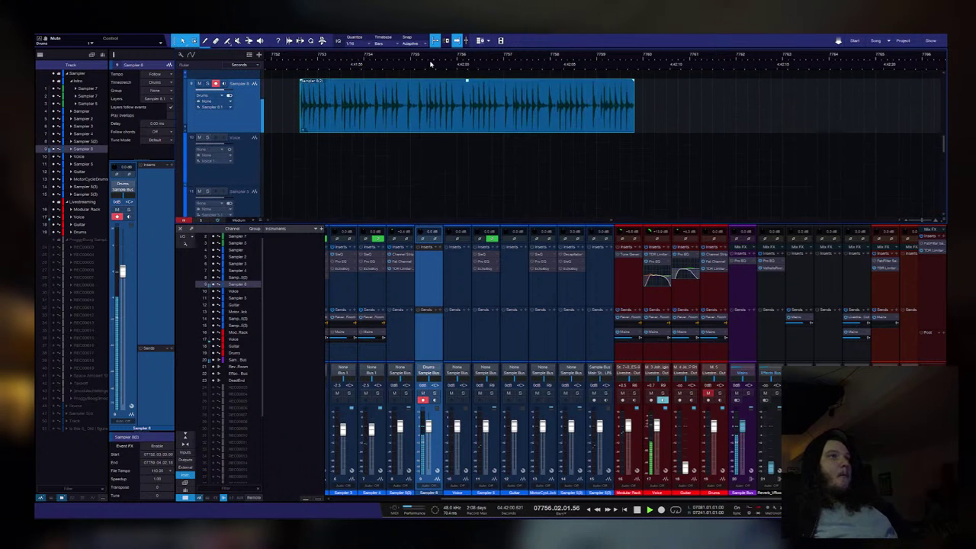
key(space)
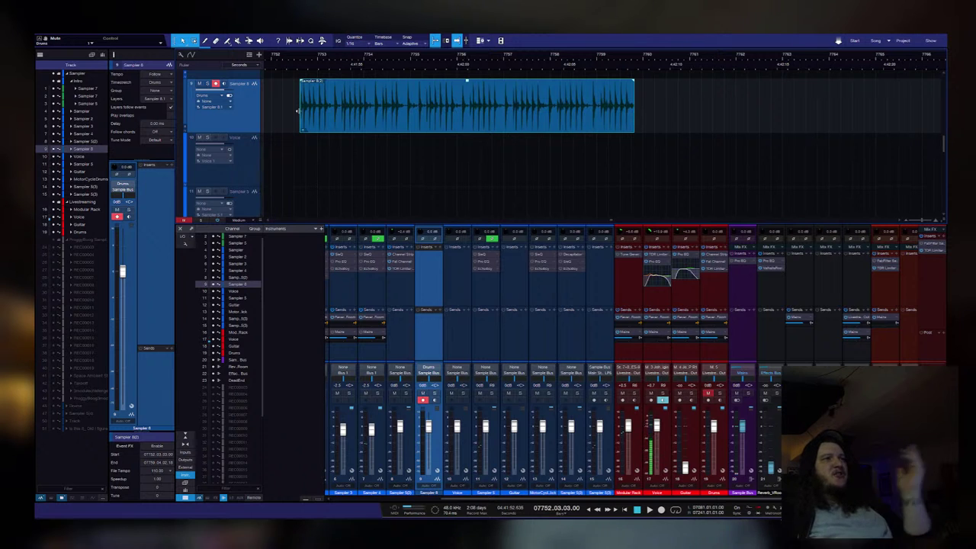
key(space)
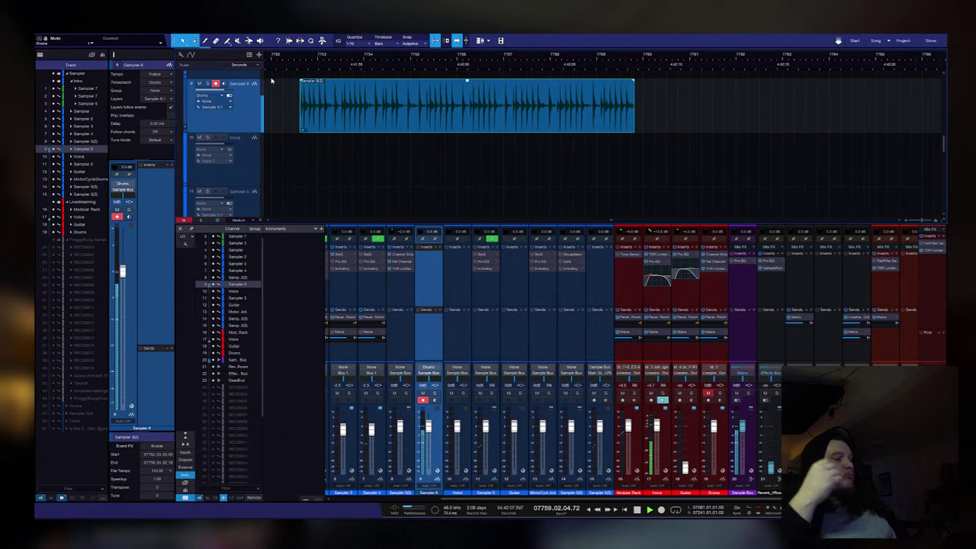
key(space)
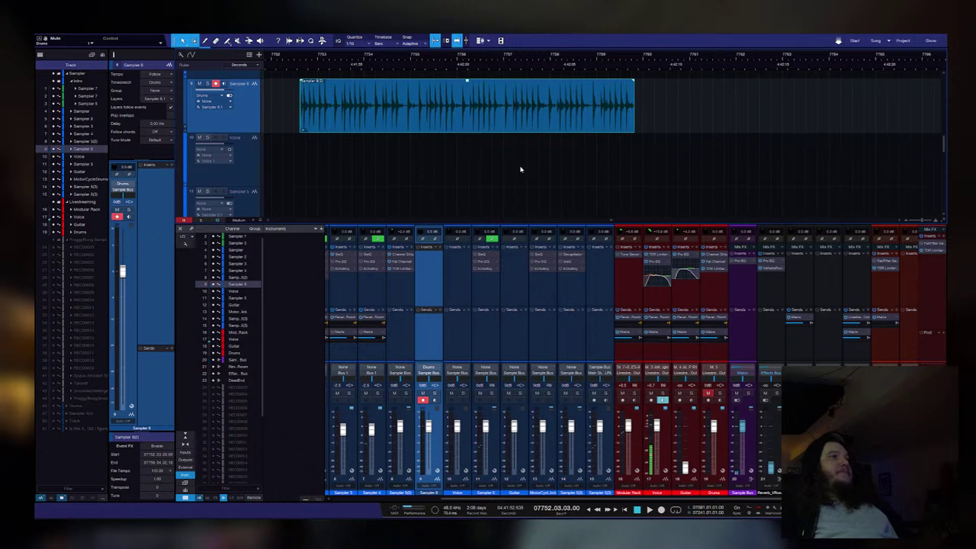
Step: Look over the Sampler folder's tracks and the Livestreaming folder down to the end of the Drums recording
scroll(540, 192, down, 5)
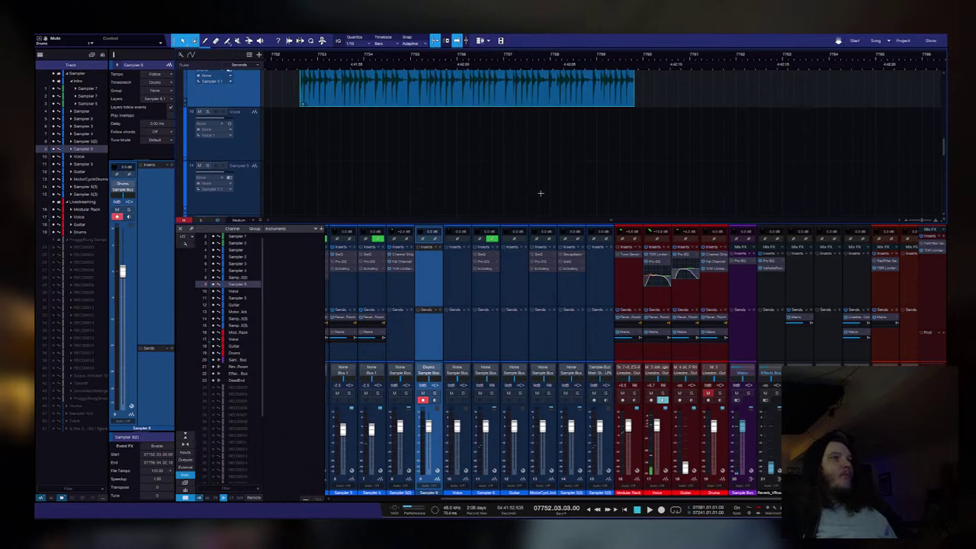
scroll(540, 192, up, 4)
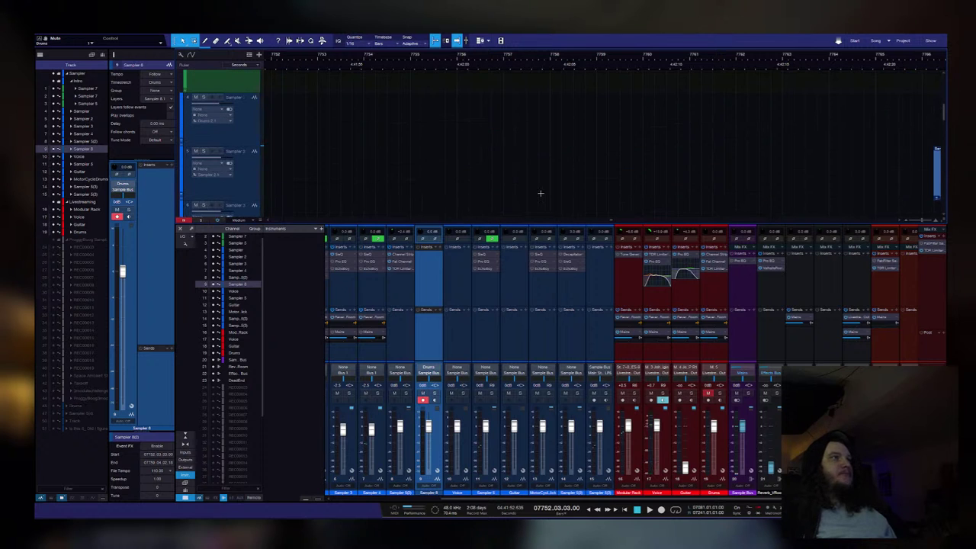
scroll(540, 192, up, 2)
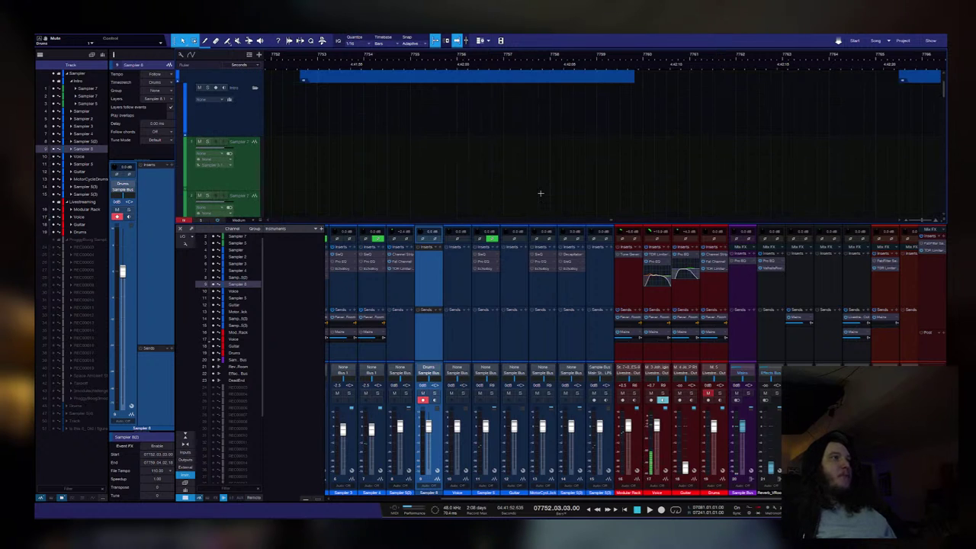
scroll(539, 192, down, 4)
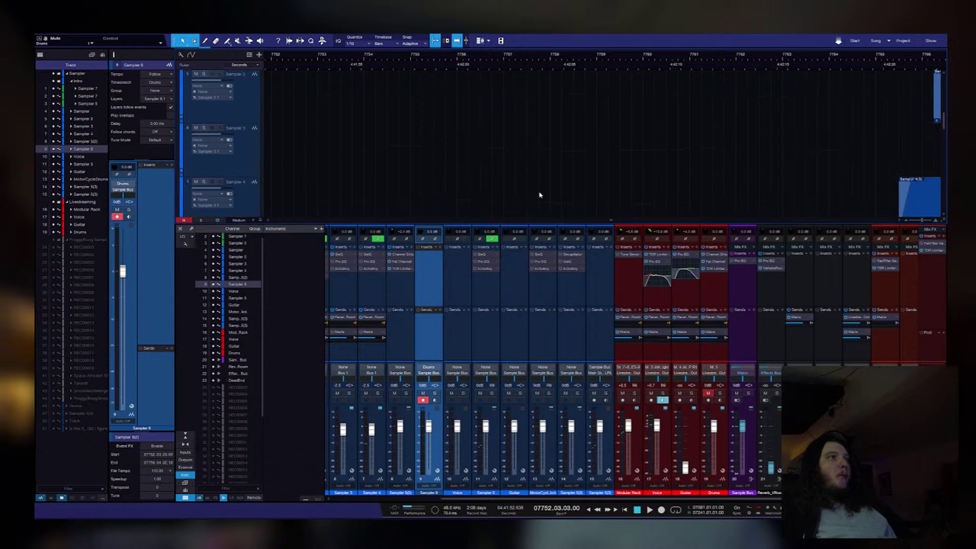
scroll(539, 193, up, 3)
scroll(538, 192, down, 5)
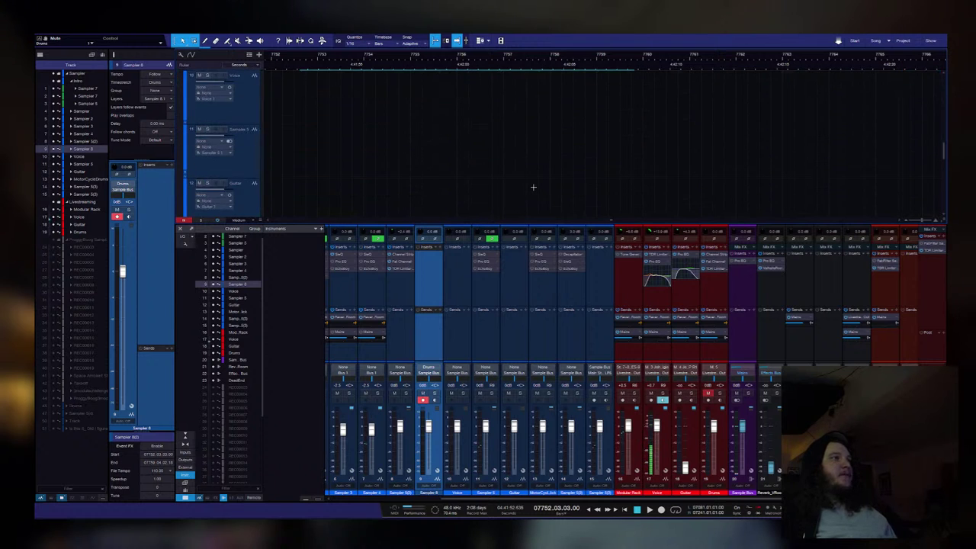
scroll(533, 187, down, 2)
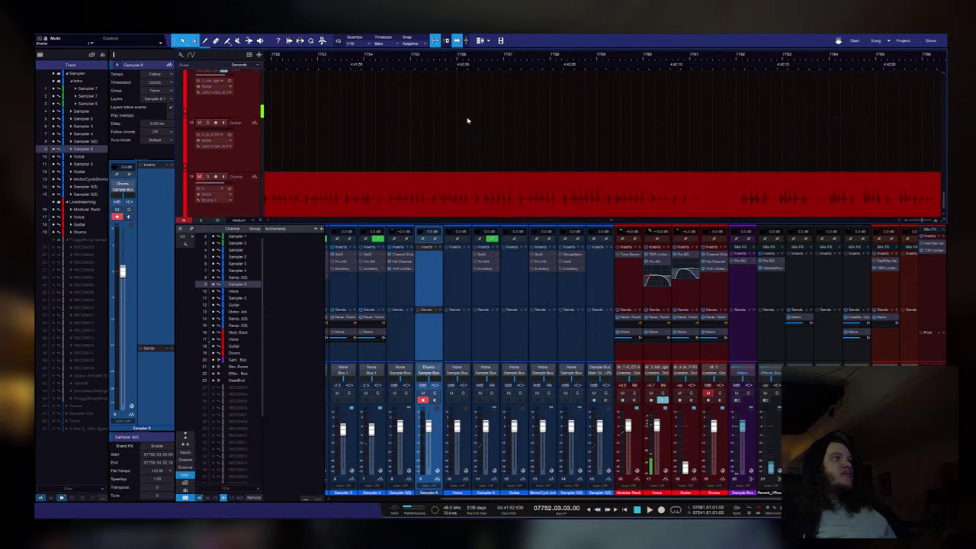
scroll(458, 114, down, 5)
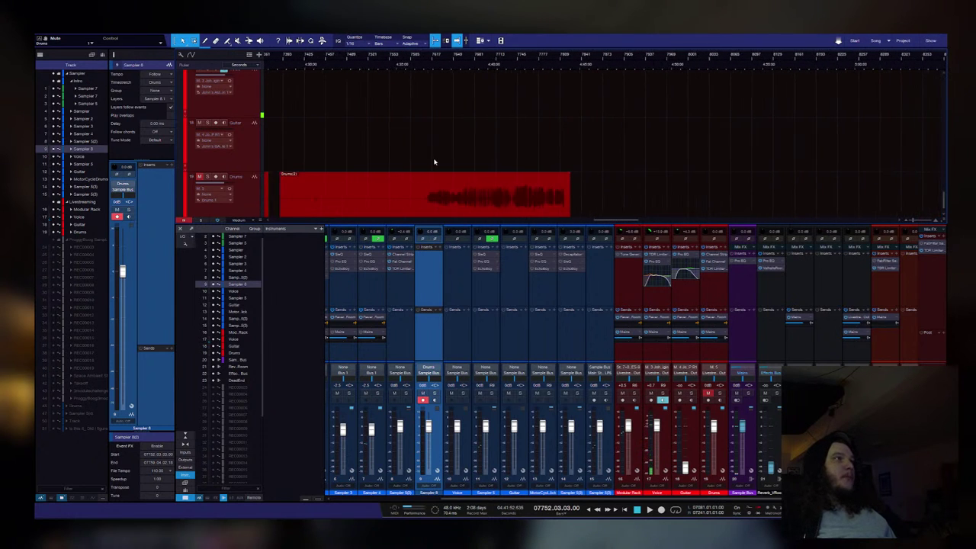
Step: Examine the earlier Modular Rack, Voice and Guitar recordings across the Livestreaming folder's timeline
click(281, 114)
scroll(281, 129, up, 1)
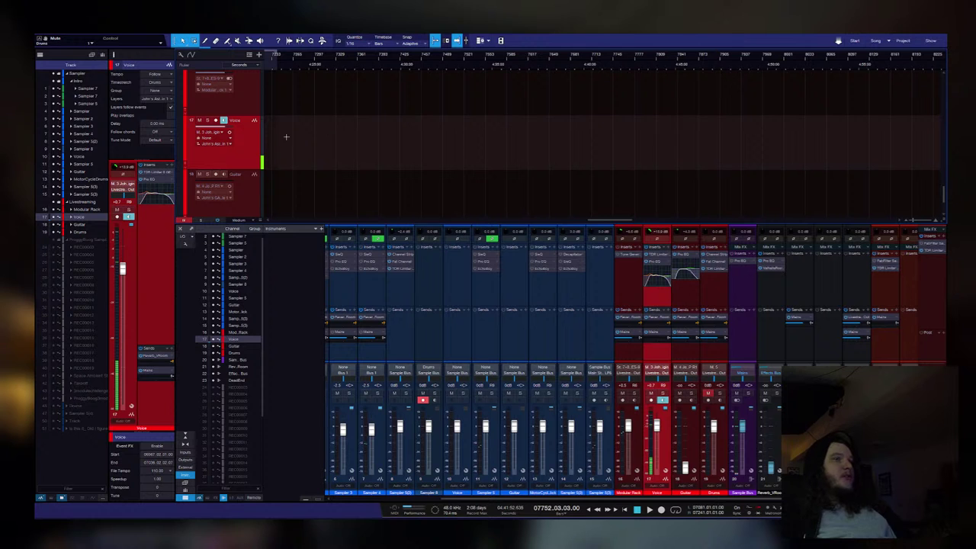
scroll(242, 98, up, 1)
click(307, 136)
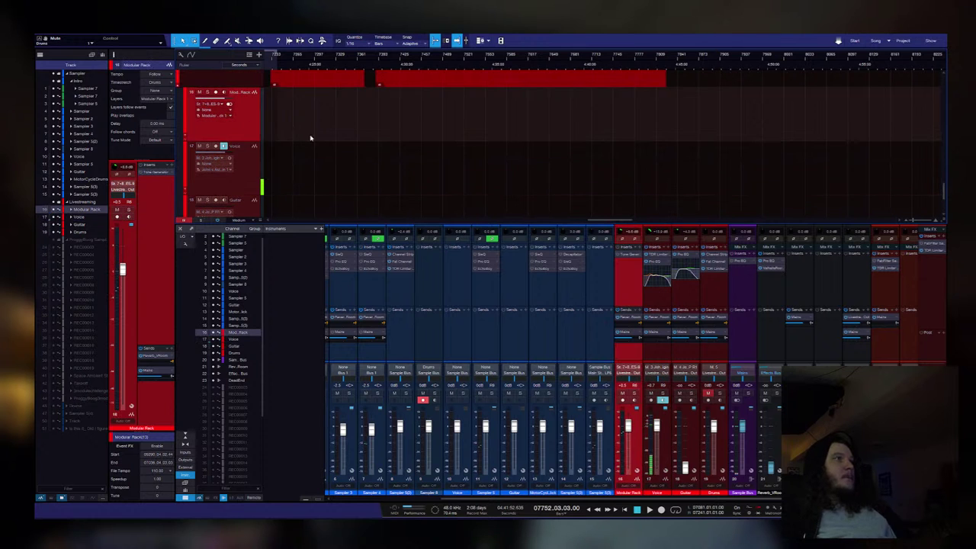
scroll(351, 145, left, 10)
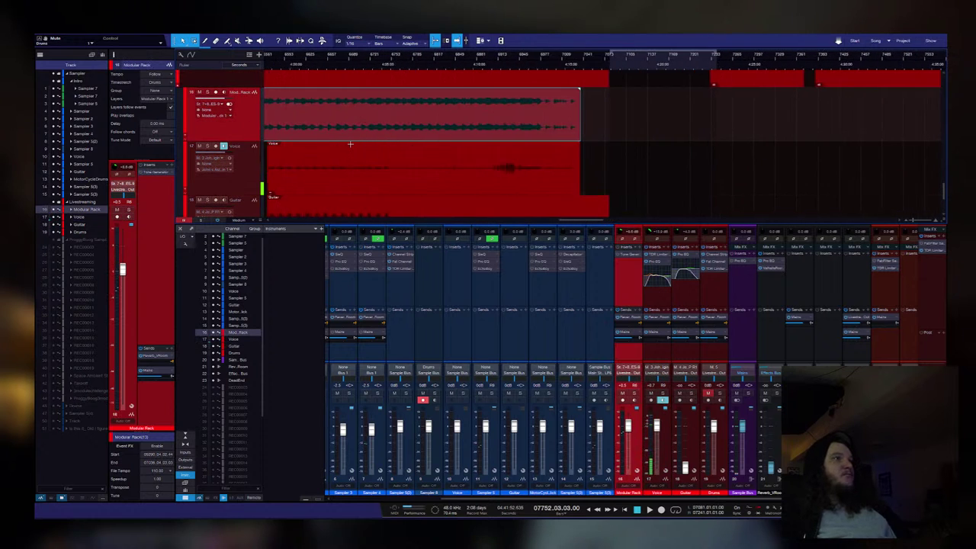
scroll(505, 135, down, 8)
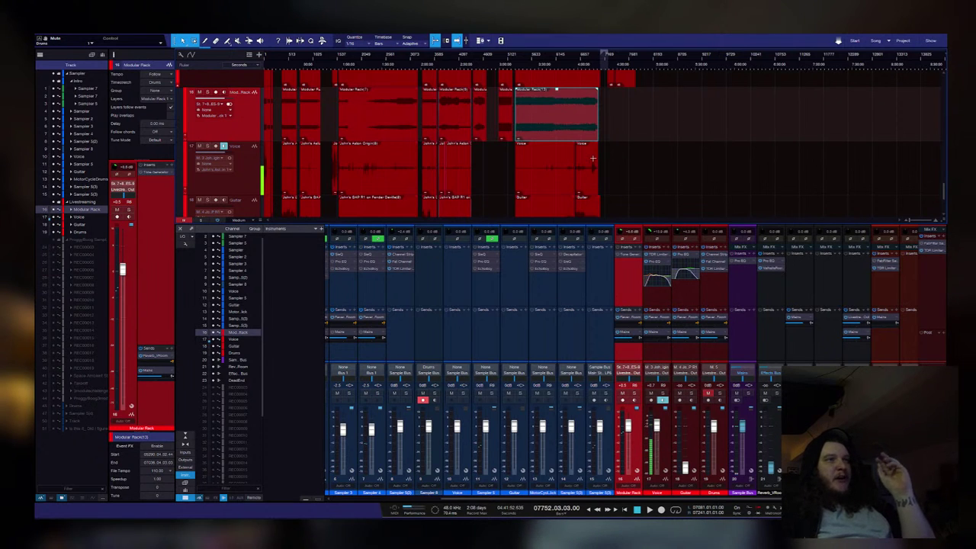
Step: Hide the mixer and briefly play the long Modular Rack recording from bar 5894
key(F3)
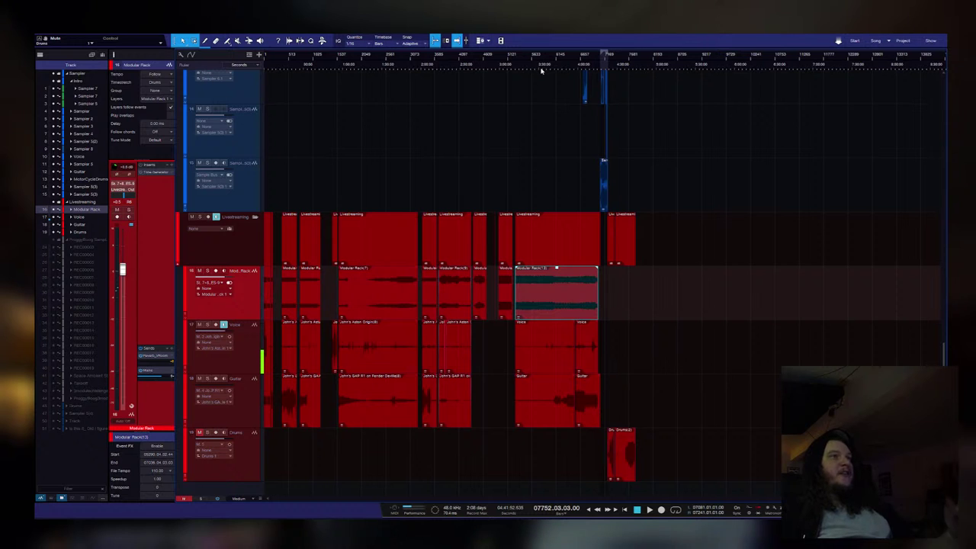
key(z)
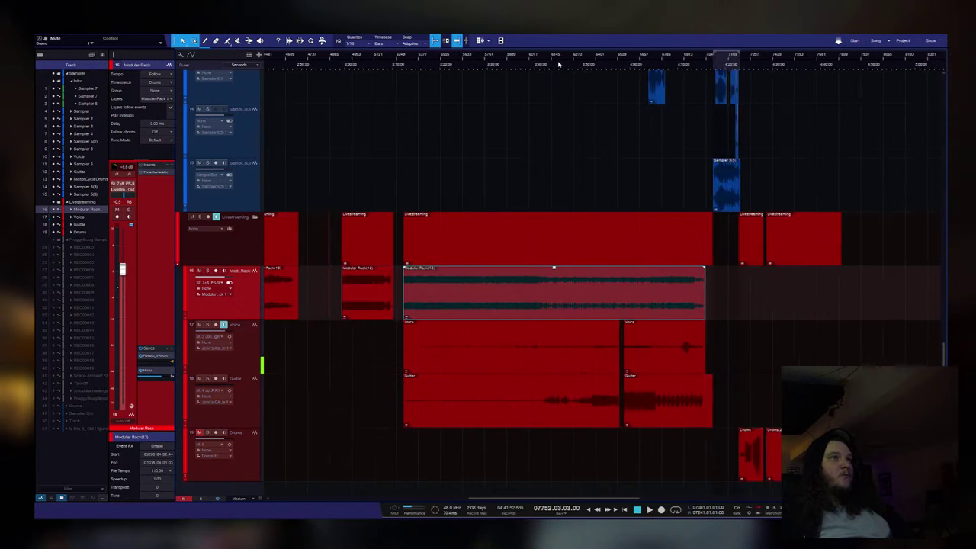
click(439, 64)
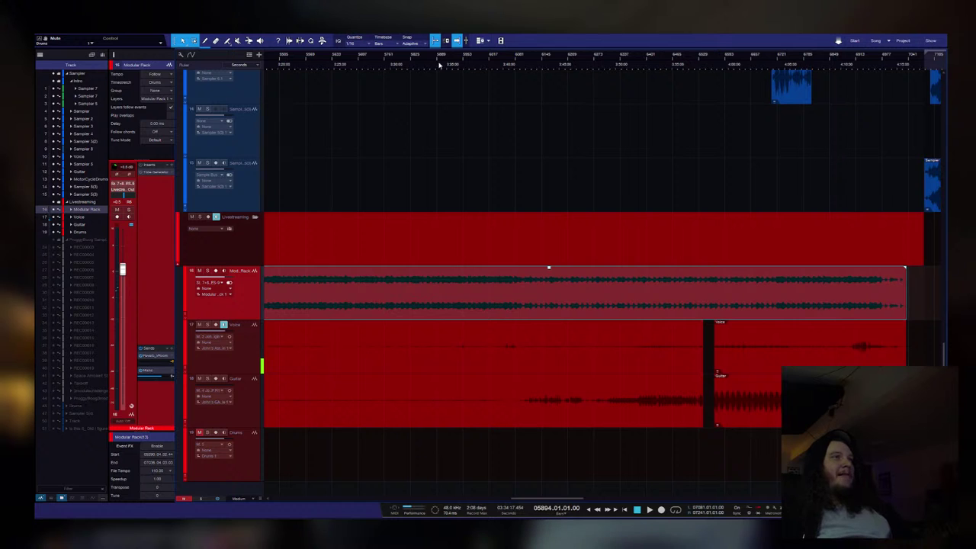
key(space)
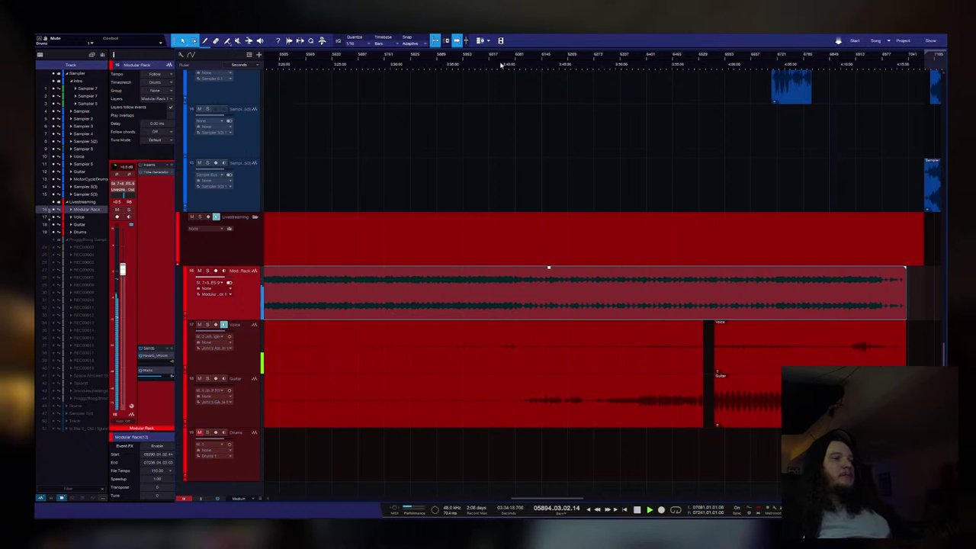
key(space)
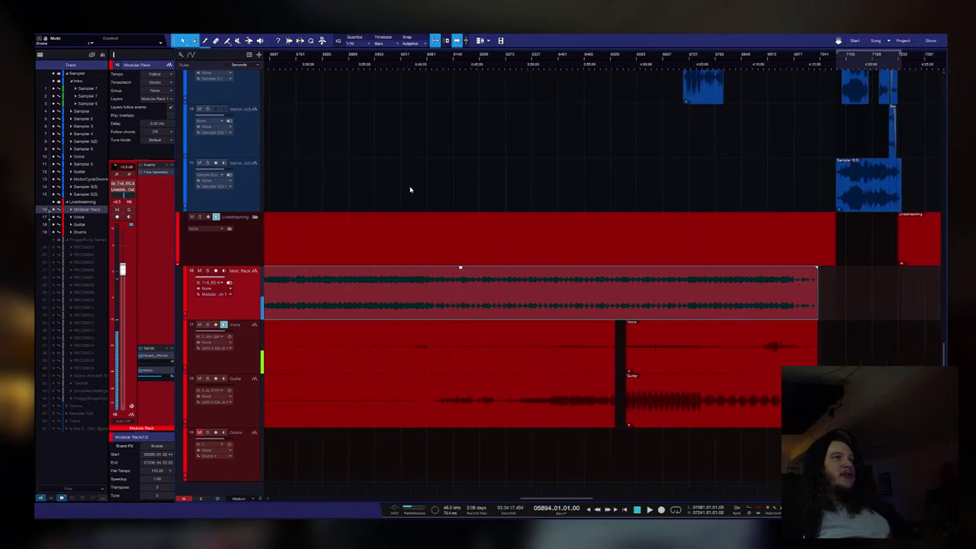
Step: Play the shorter Modular Rack clip from bar 4996 and bring the mixer back beneath the arrangement
scroll(407, 181, right, 5)
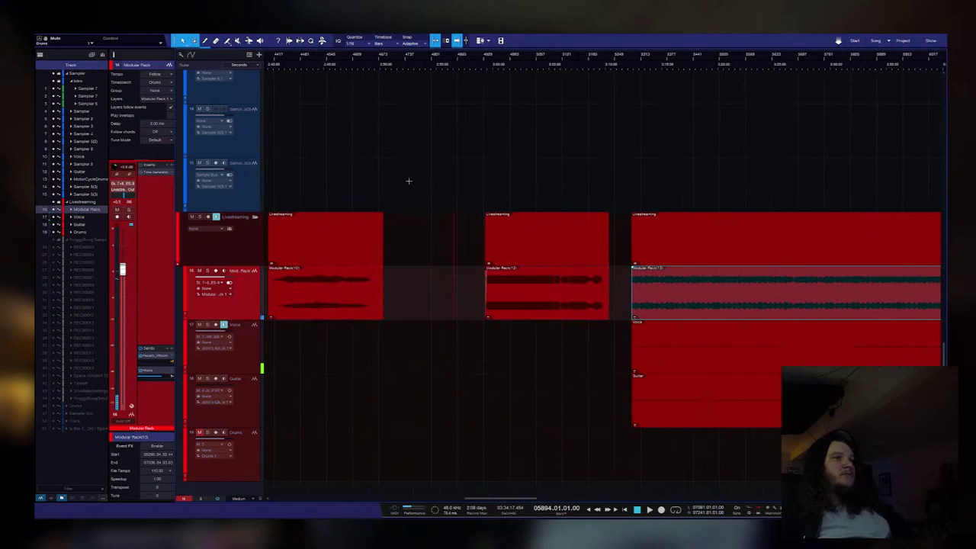
key(space)
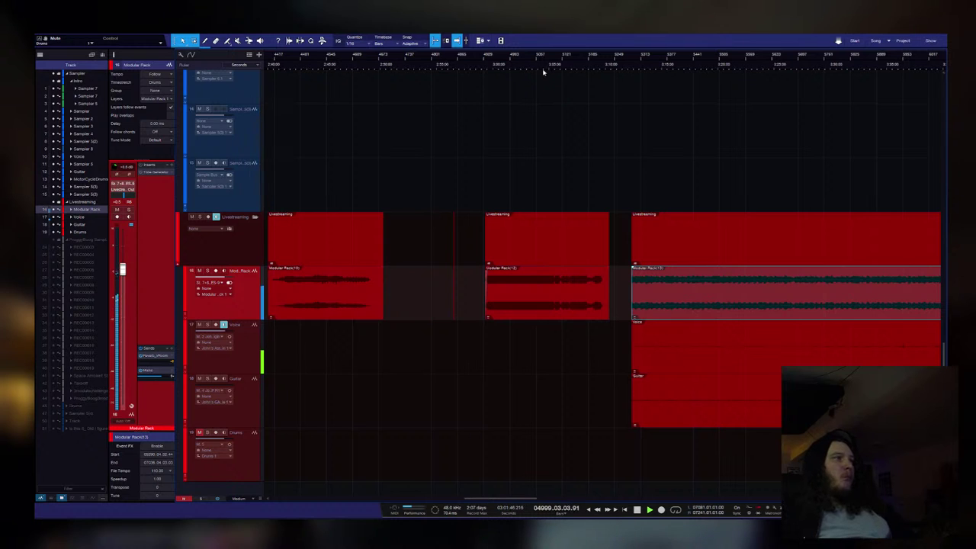
key(4)
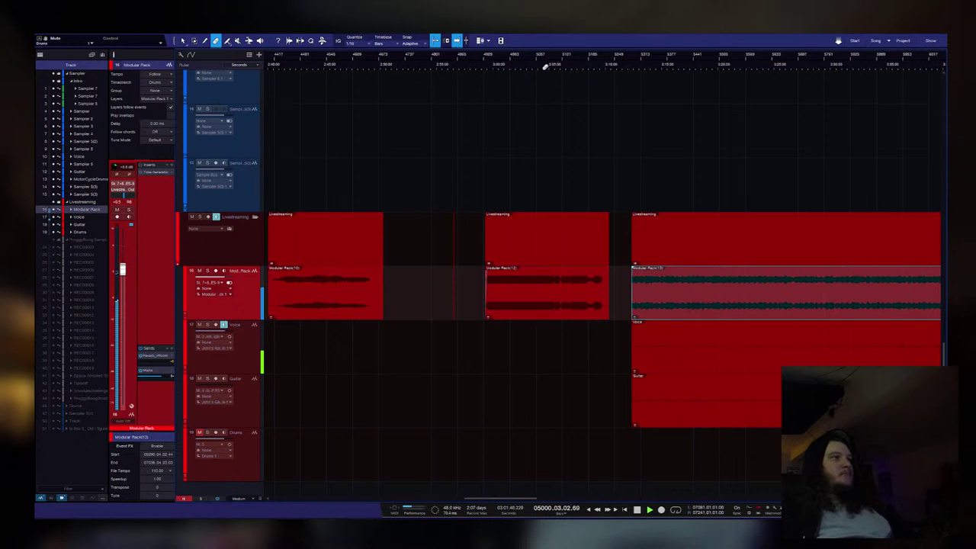
key(F3)
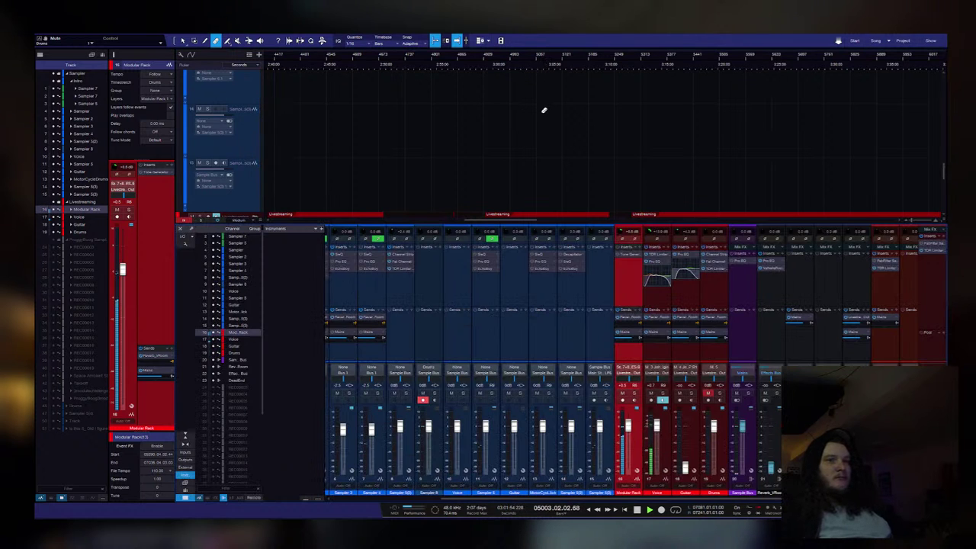
scroll(526, 116, down, 3)
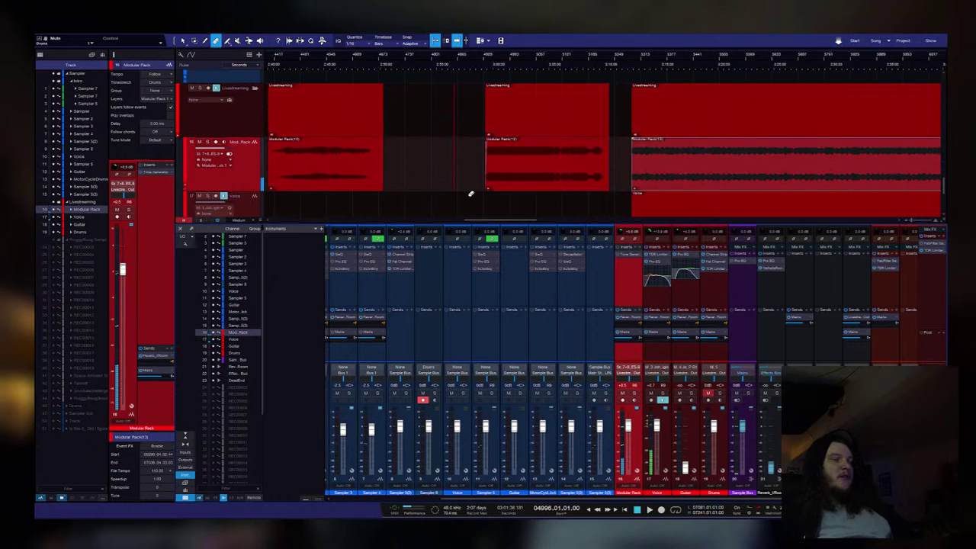
Step: Play the Modular Rack(10) clip from bar 4464 and again from bar 4631, with the Arrow tool active
scroll(472, 192, left, 5)
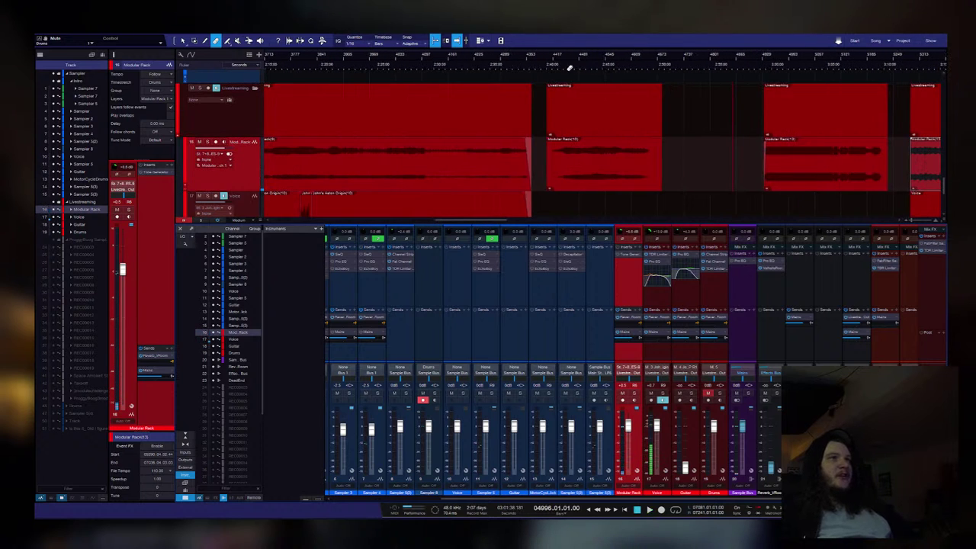
click(572, 69)
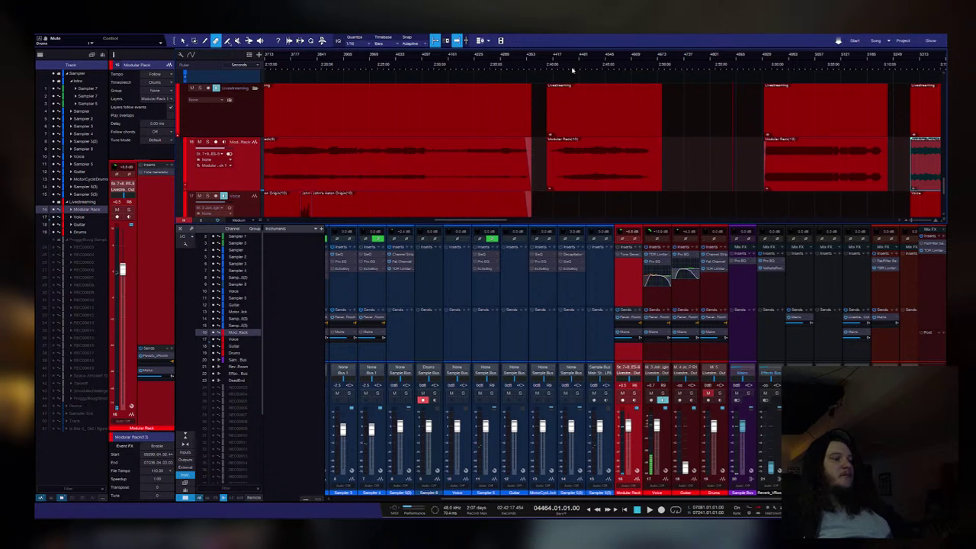
key(1)
key(space)
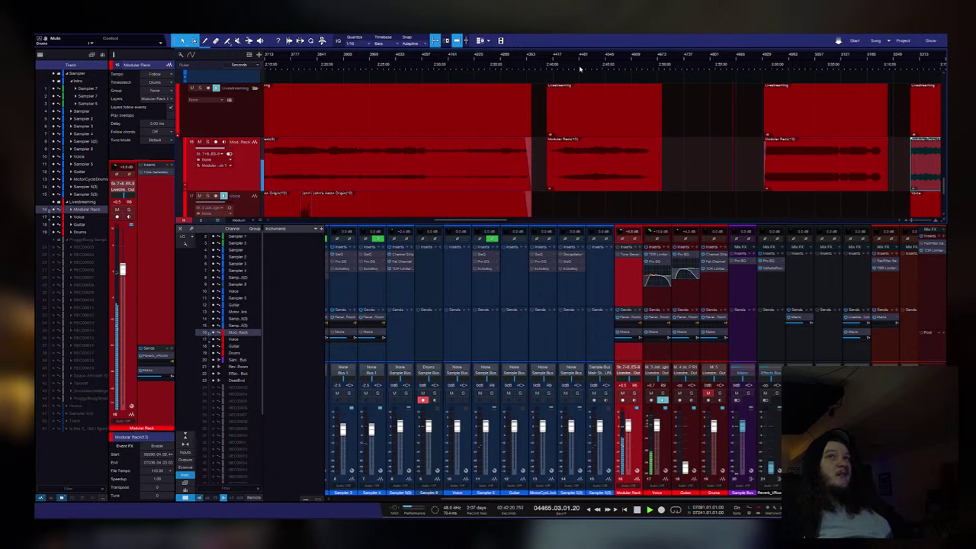
scroll(579, 68, up, 2)
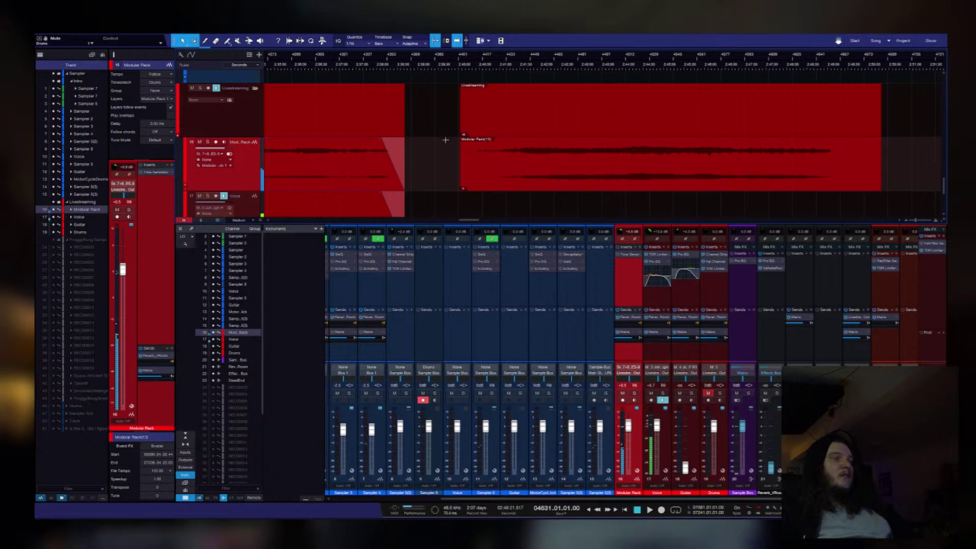
key(space)
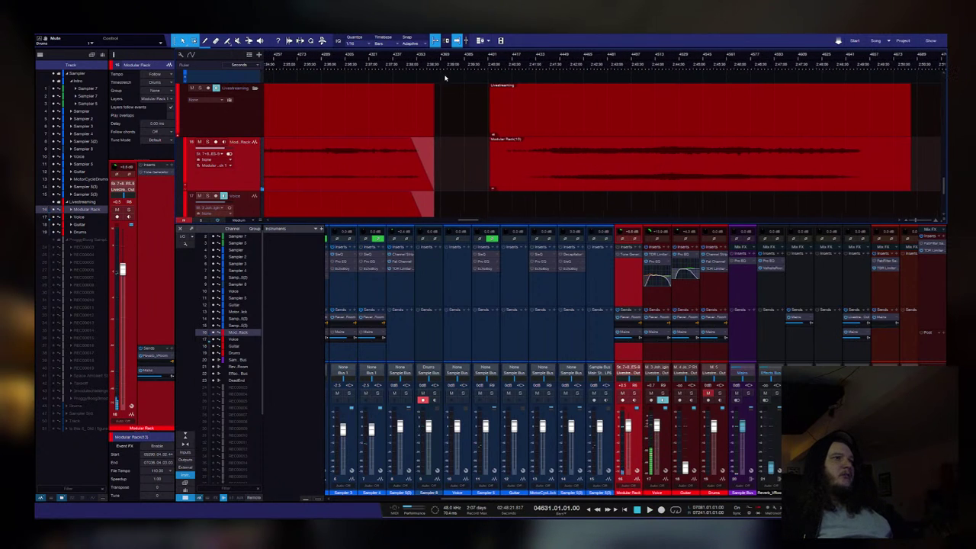
Step: Play the Modular Rack(9) clip from around bar 3788 and from a point further into the clip
scroll(456, 67, down, 3)
scroll(477, 162, left, 3)
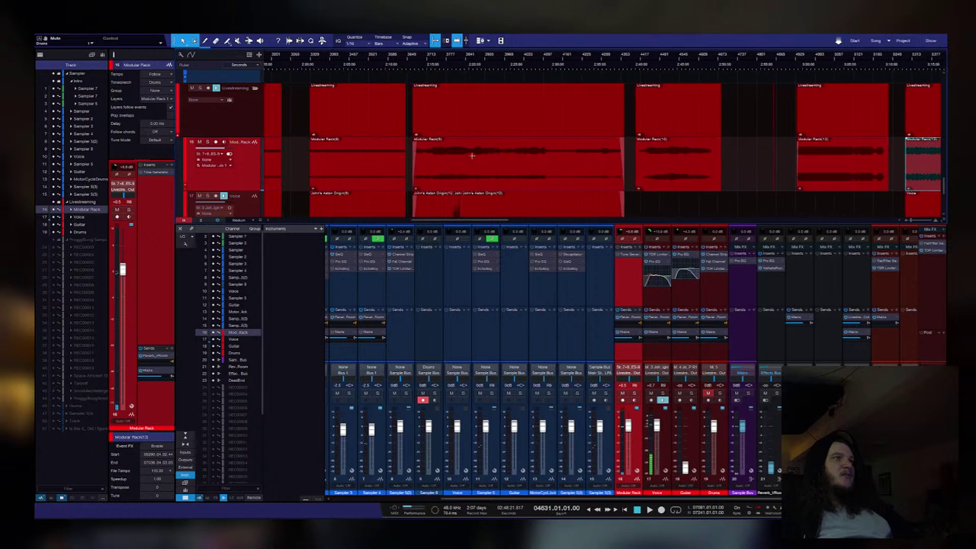
key(space)
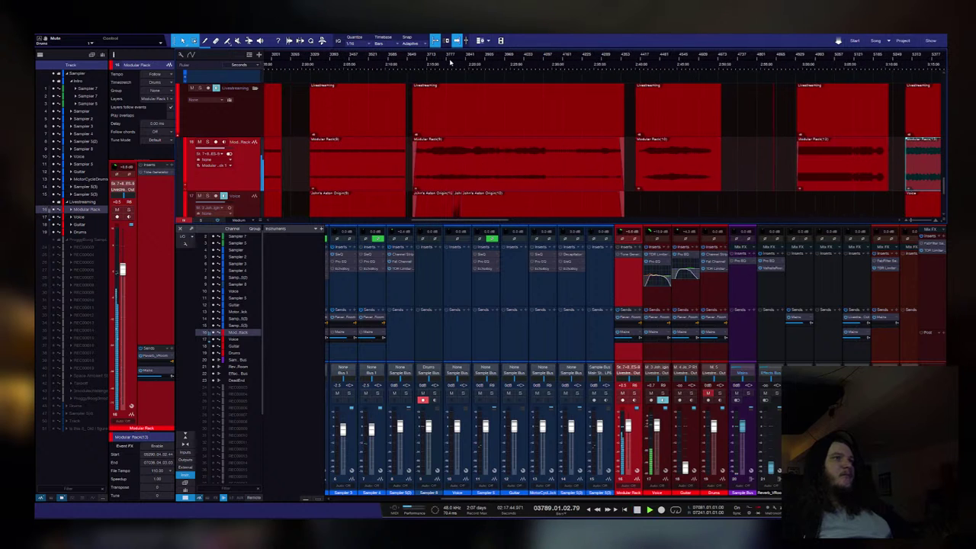
click(497, 67)
key(space)
Step: Play the Livestreaming recordings from around bar 3465, where the Guitar track also has audio
click(411, 65)
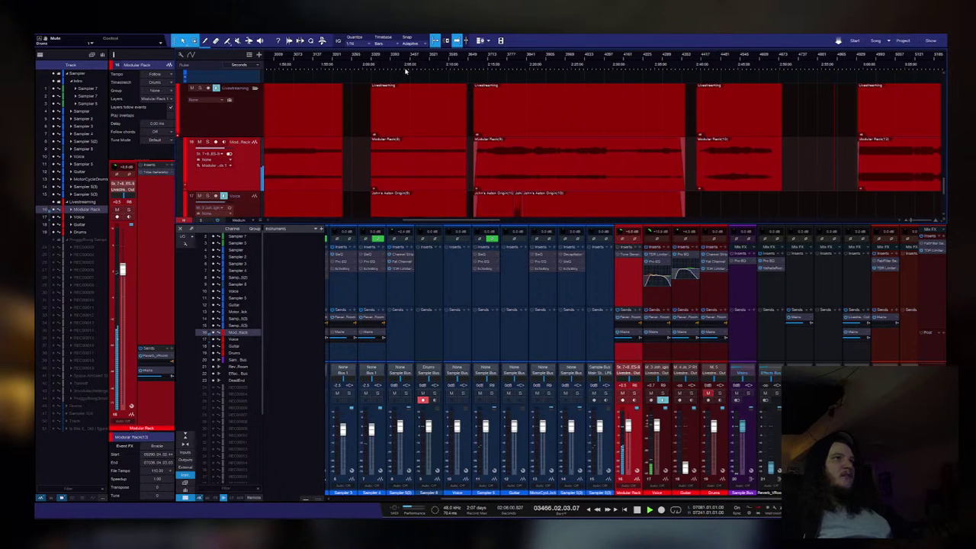
scroll(409, 65, up, 2)
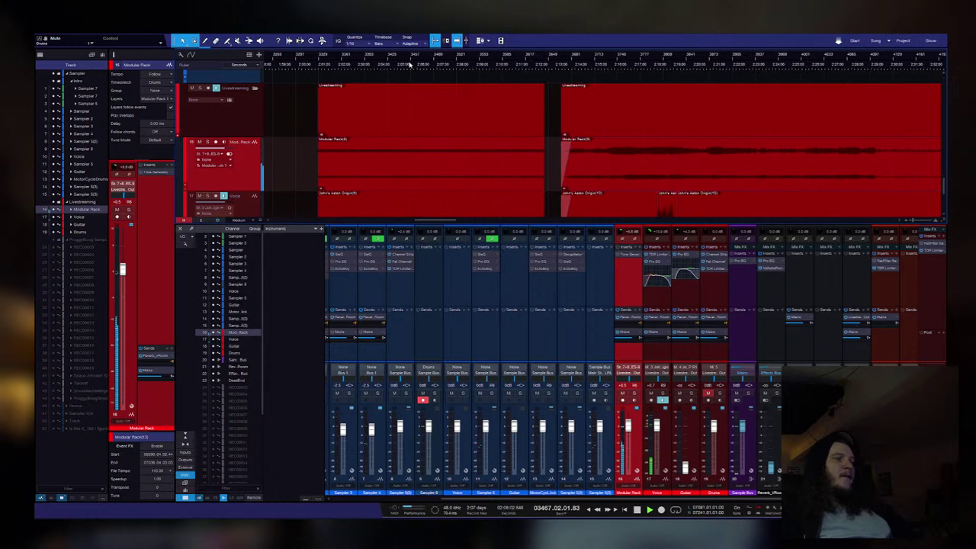
scroll(501, 188, down, 2)
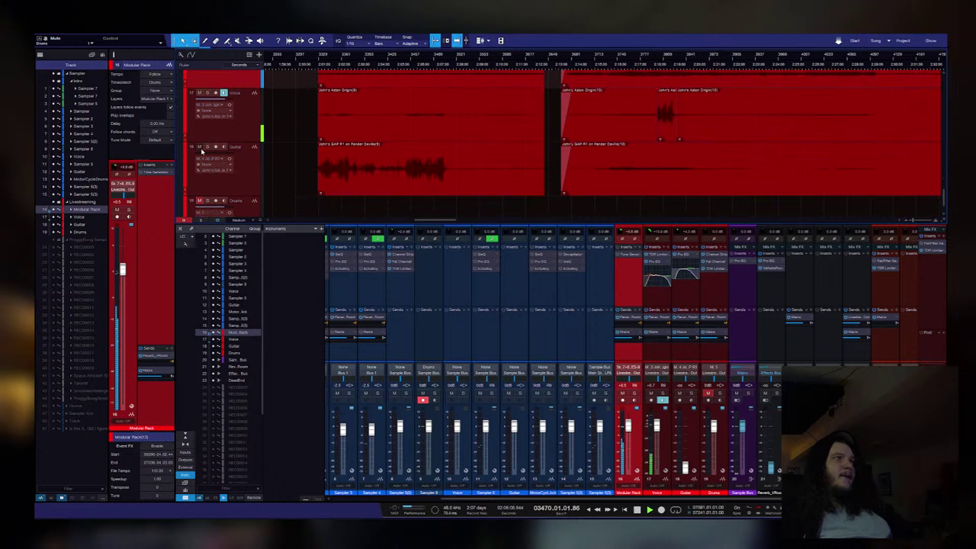
Step: Audition the Guitar track during playback by raising its fader to near 0 dB, and return the fader to its minimum
click(248, 165)
drag(122, 405, 115, 278)
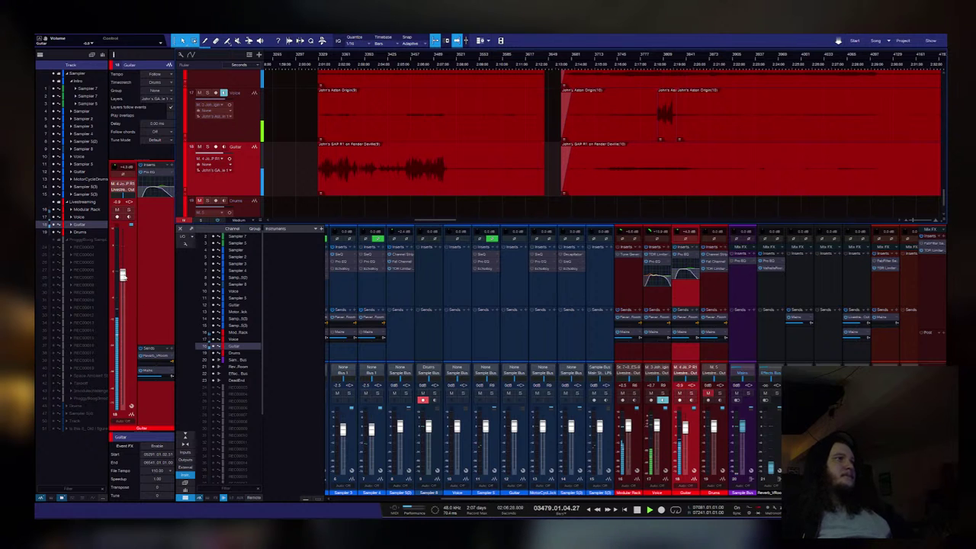
drag(122, 275, 153, 503)
Step: Play the earlier Livestreaming recordings from around bar 3146, with the Guitar fader kept down
scroll(293, 156, up, 2)
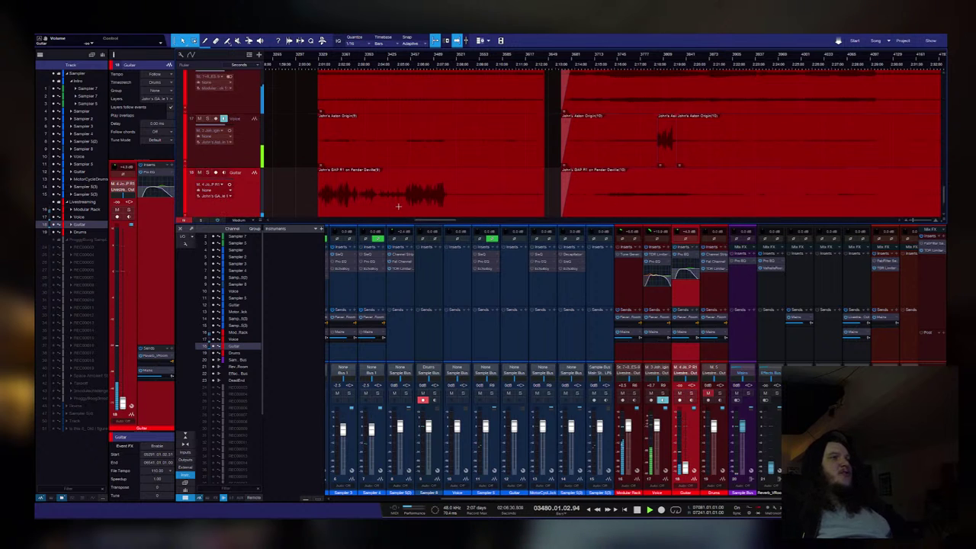
scroll(294, 156, down, 2)
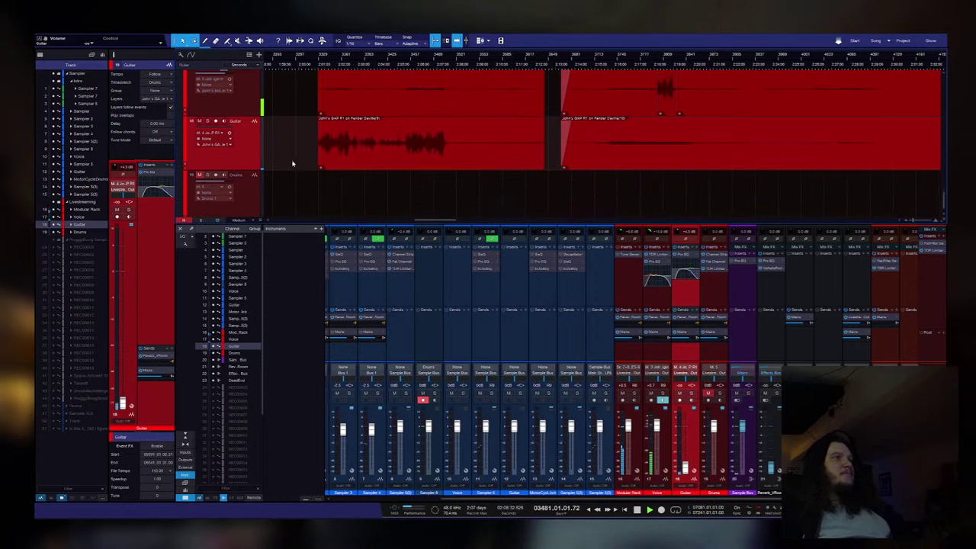
click(354, 65)
key(f)
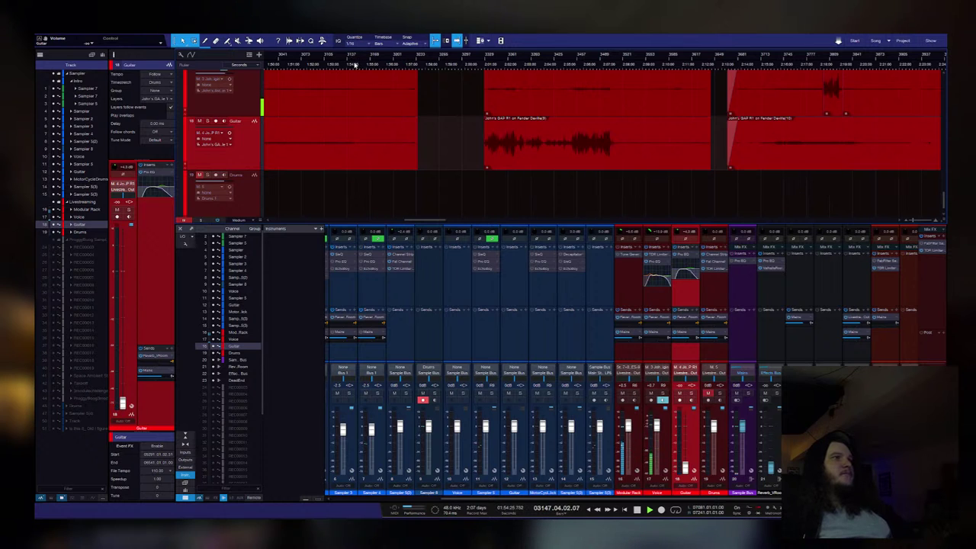
Step: Play the earlier Livestreaming recordings from around bar 2752 and from around bar 1725
scroll(433, 158, up, 2)
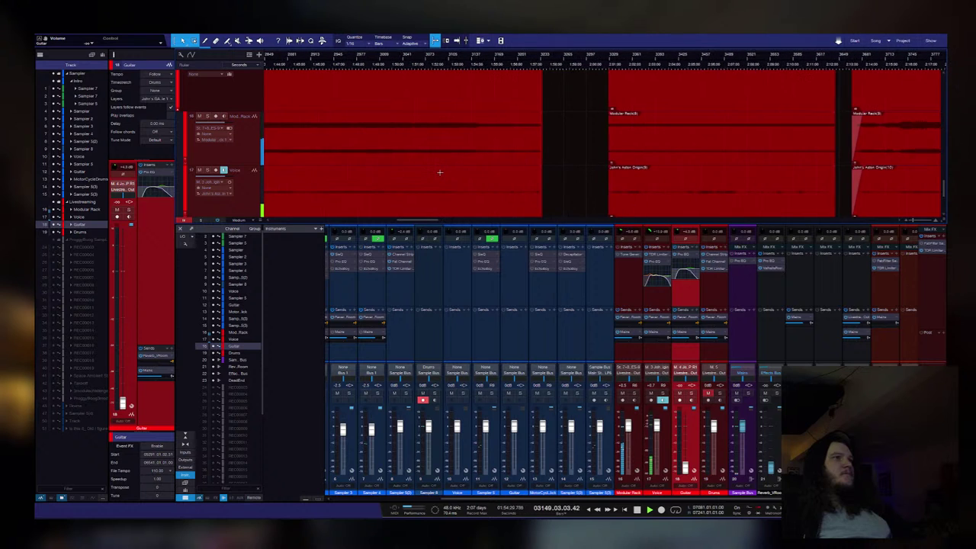
click(388, 71)
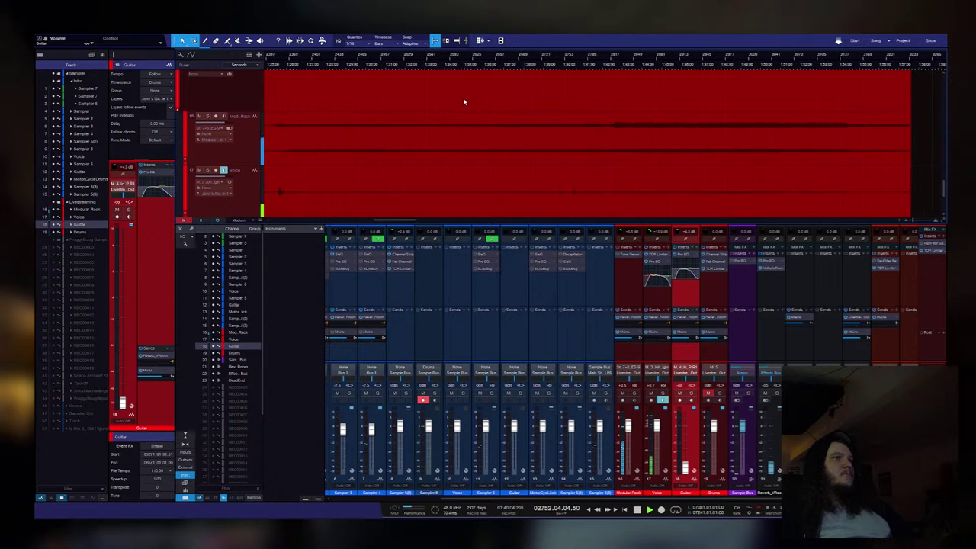
scroll(472, 65, down, 2)
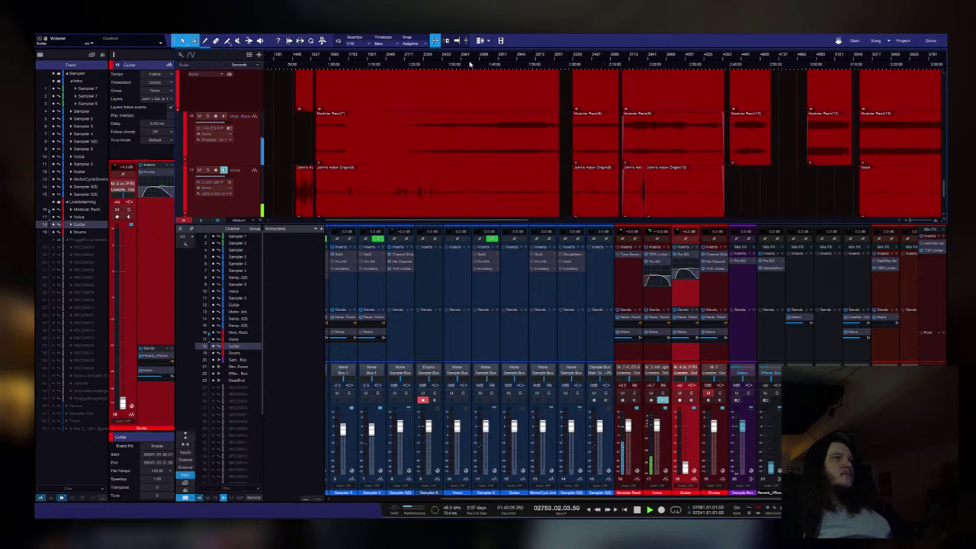
click(414, 65)
click(334, 65)
scroll(337, 67, up, 2)
scroll(339, 69, down, 5)
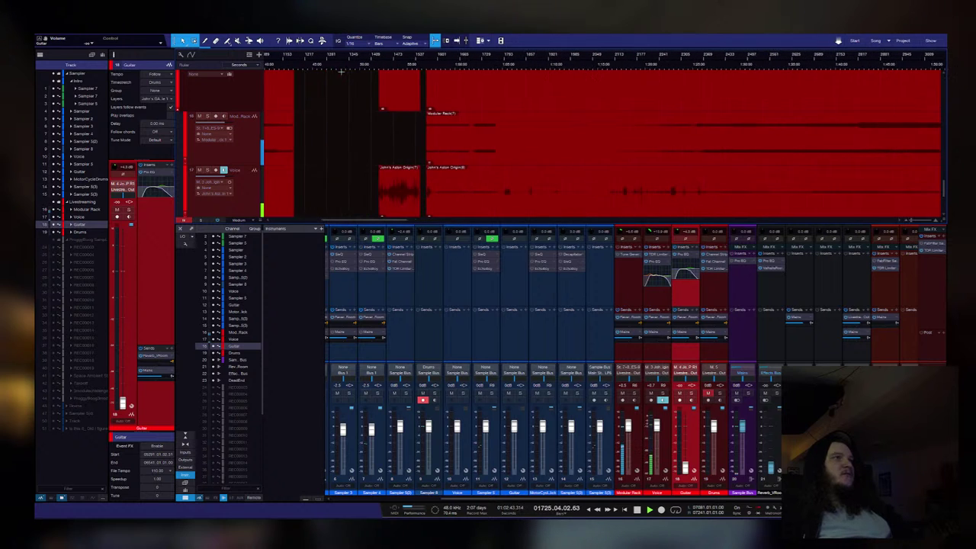
Step: Play the Modular Rack recordings from around bar 999 and from around bar 1115, and stop playback
click(306, 65)
scroll(306, 66, up, 2)
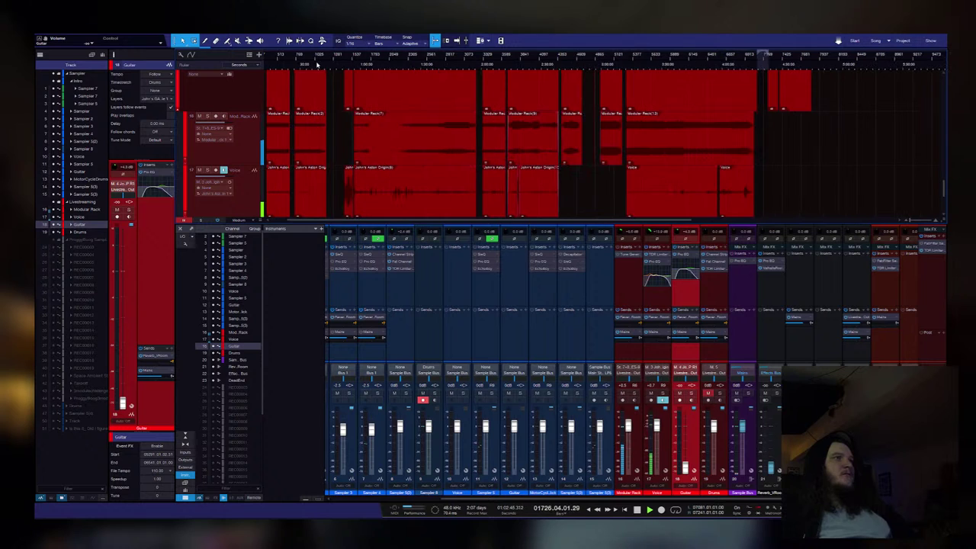
scroll(321, 61, up, 1)
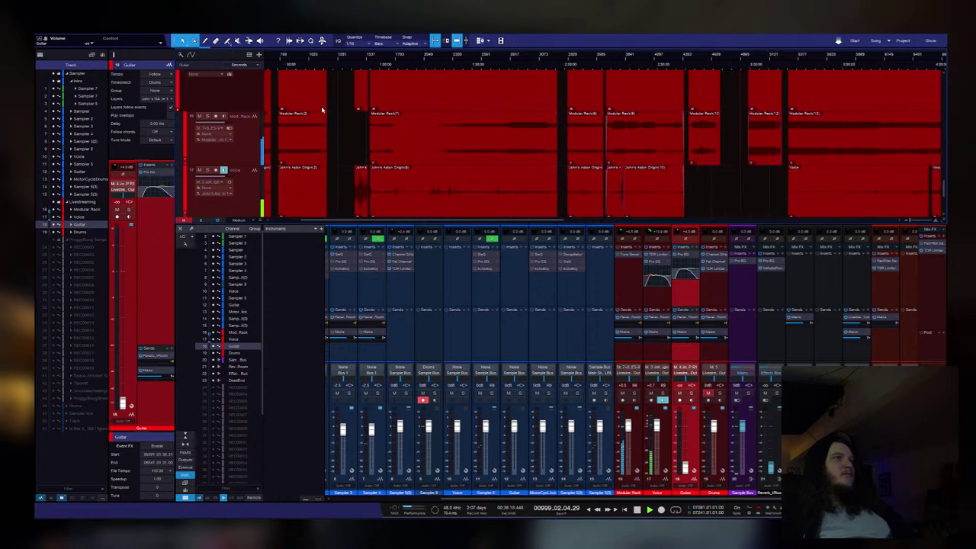
scroll(322, 115, left, 2)
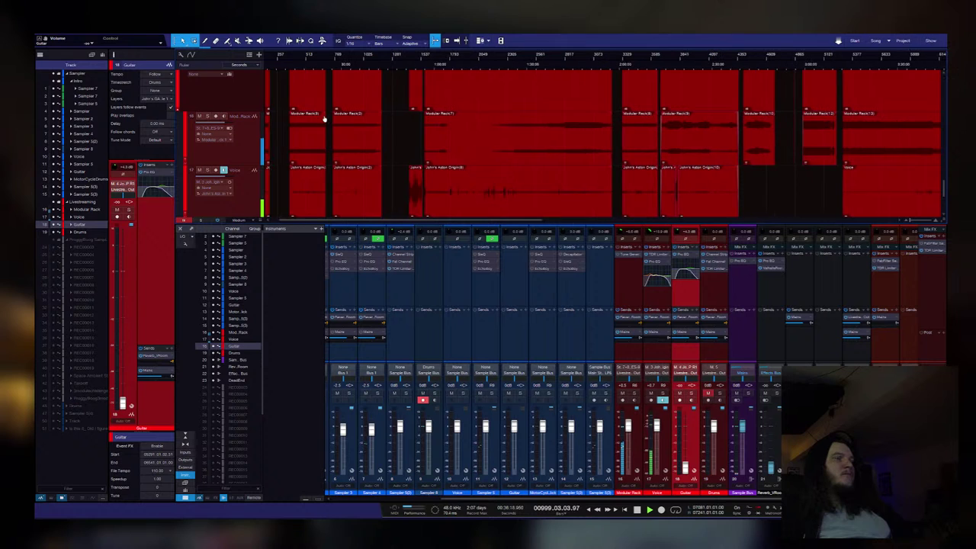
scroll(379, 67, up, 5)
click(394, 66)
click(441, 64)
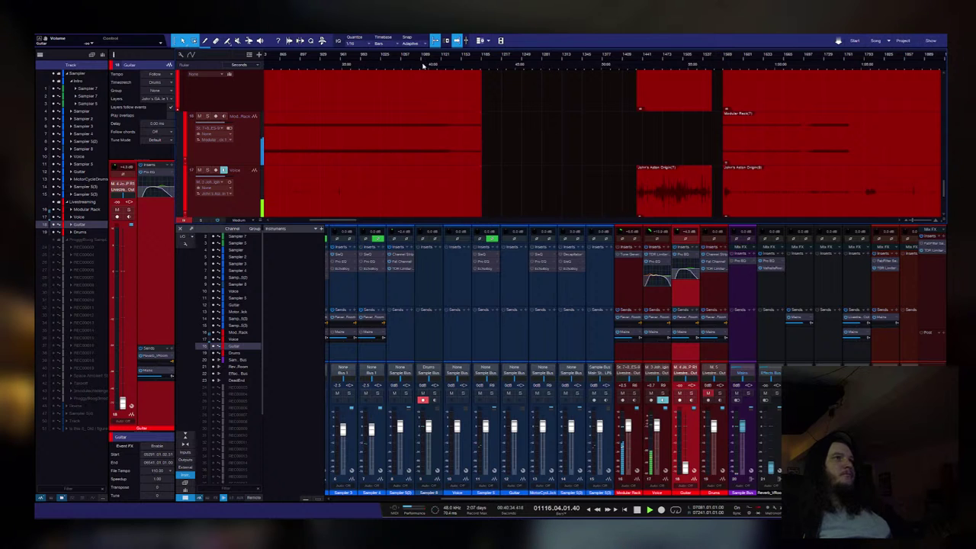
key(space)
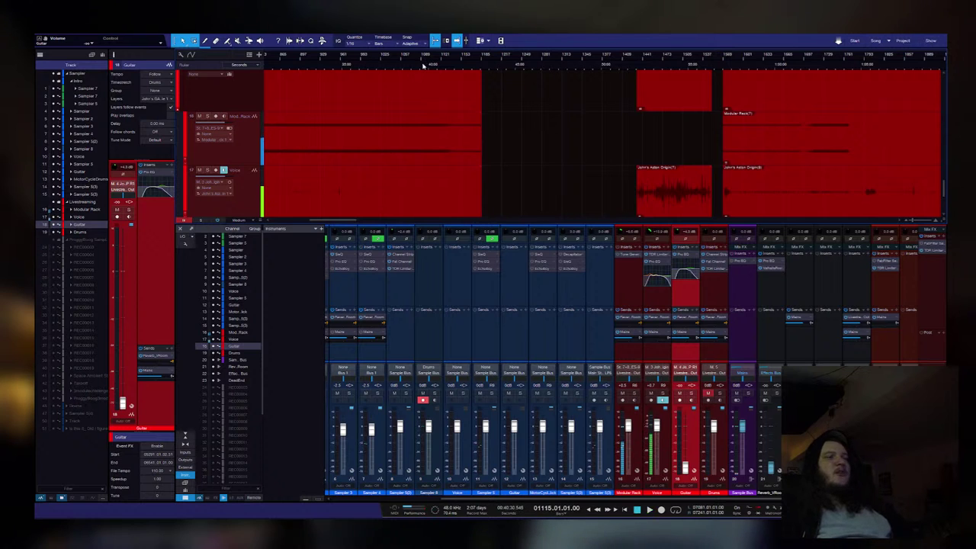
Step: Select the Modular Rack(2) clip and mark a section of its waveform near bar 1094 as a range
click(431, 125)
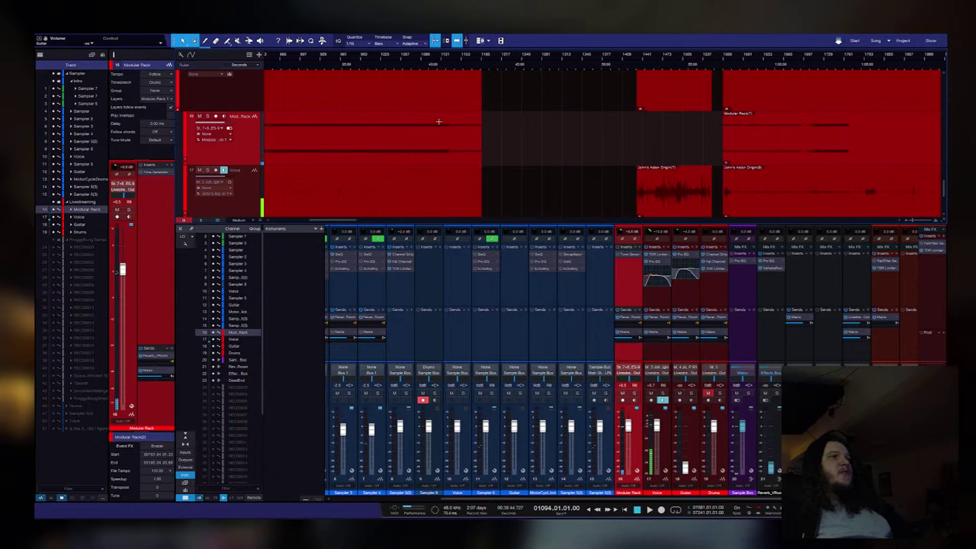
scroll(453, 124, down, 1)
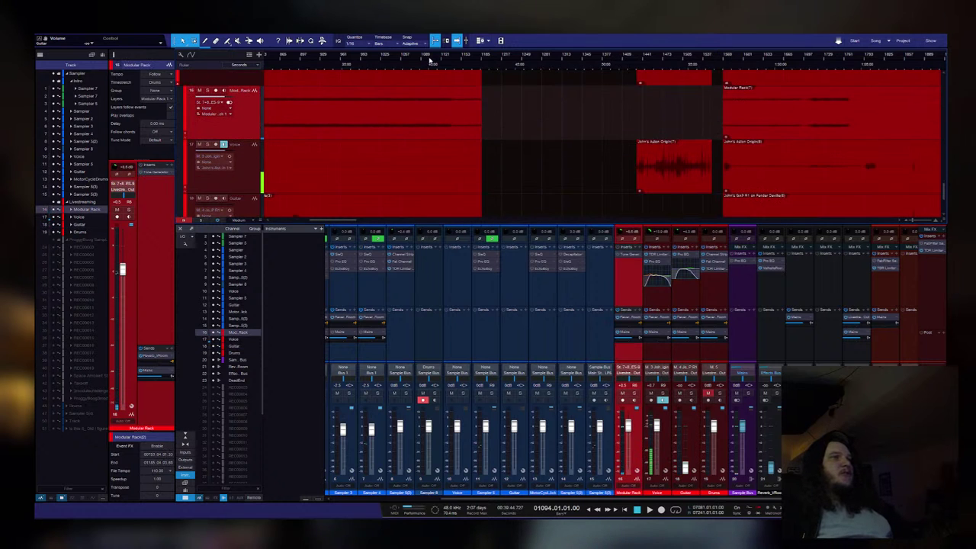
scroll(431, 61, up, 3)
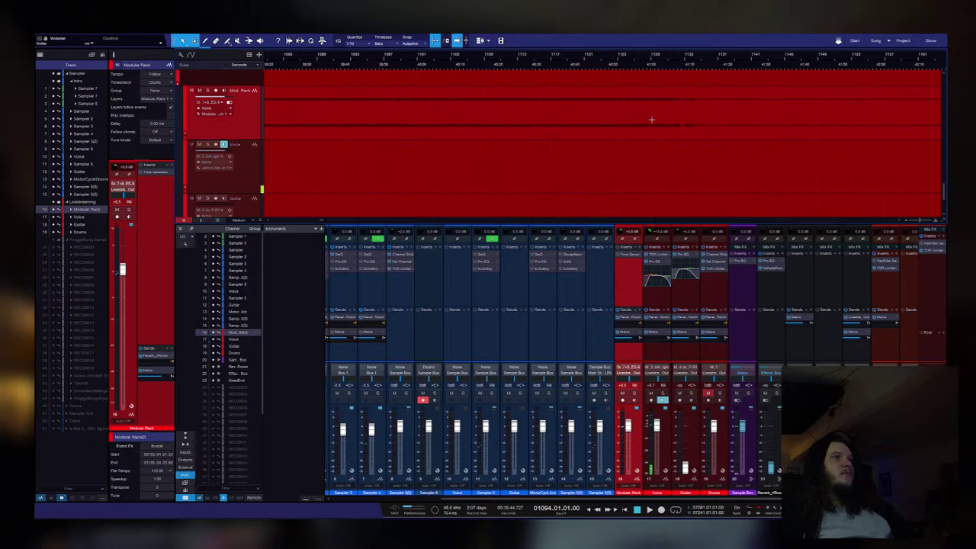
drag(651, 119, 358, 135)
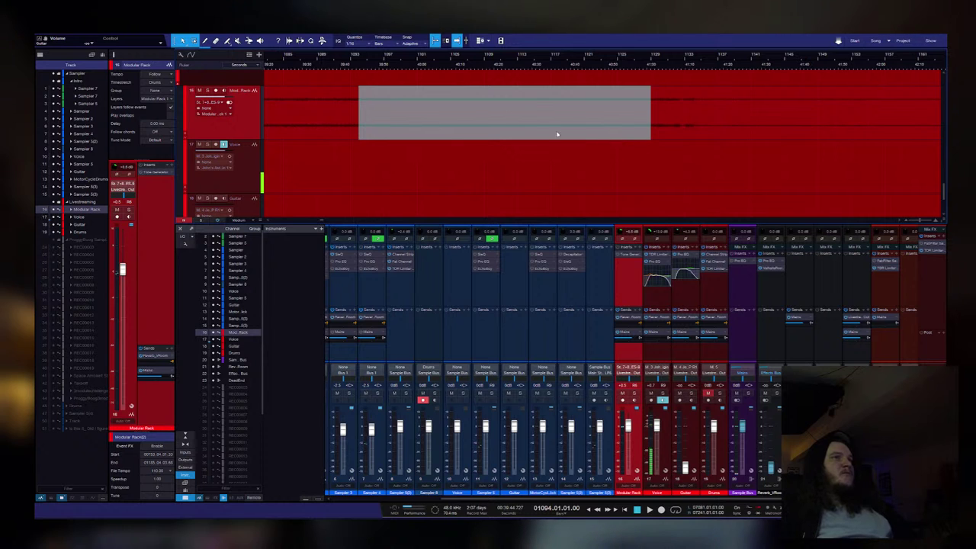
click(610, 143)
Step: Examine the empty Sampler tracks above the Livestreaming group and the free timeline space after the recordings
scroll(386, 141, up, 3)
scroll(386, 141, up, 3)
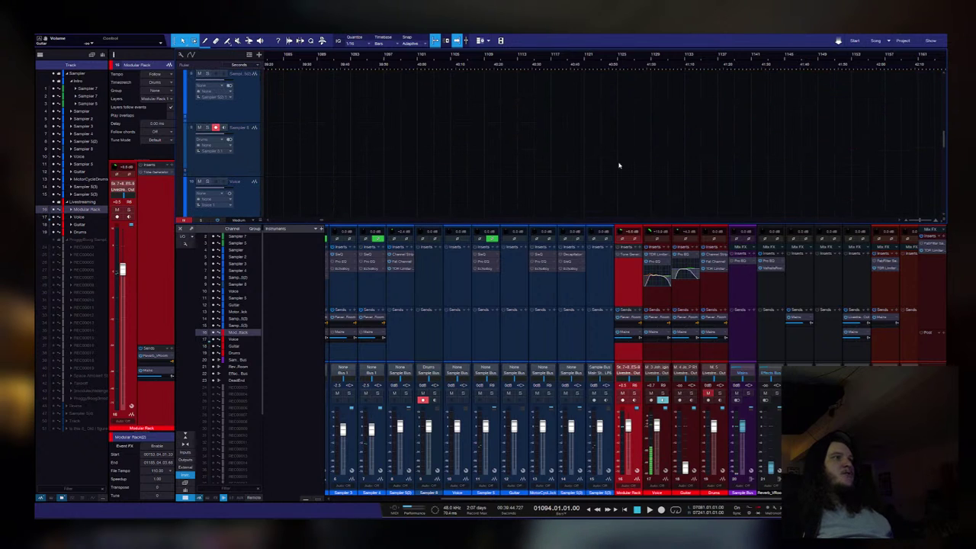
scroll(645, 68, down, 10)
scroll(668, 190, down, 5)
scroll(755, 170, down, 5)
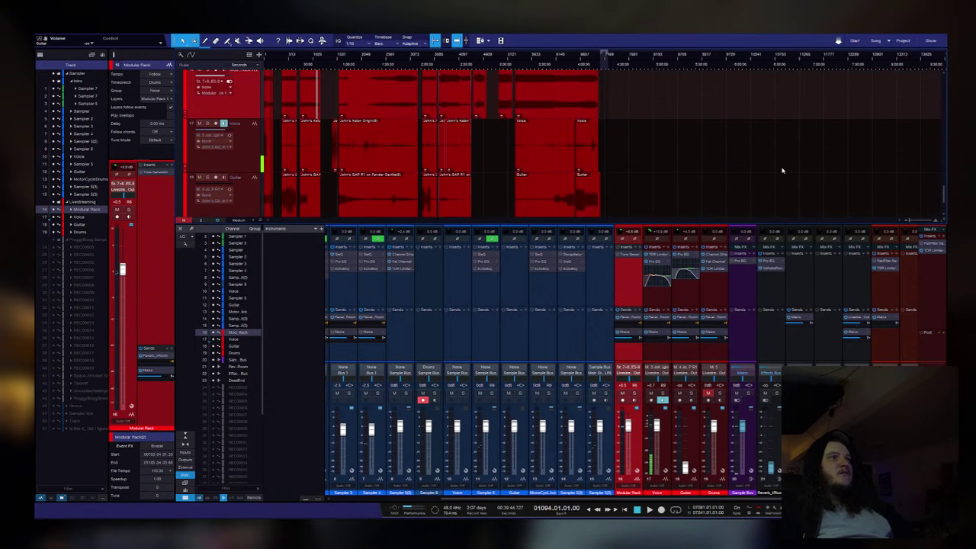
scroll(780, 166, up, 10)
scroll(669, 70, up, 5)
scroll(678, 152, down, 1)
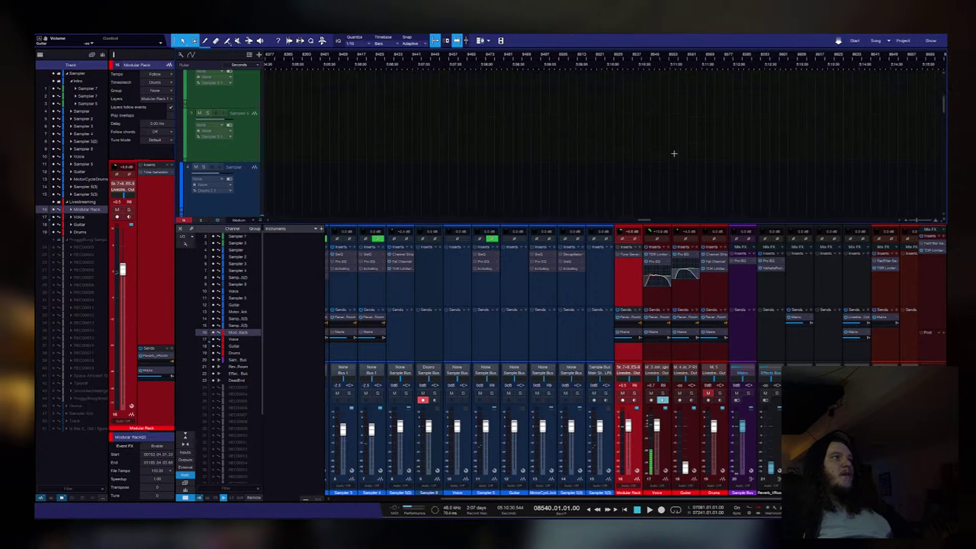
scroll(670, 150, down, 1)
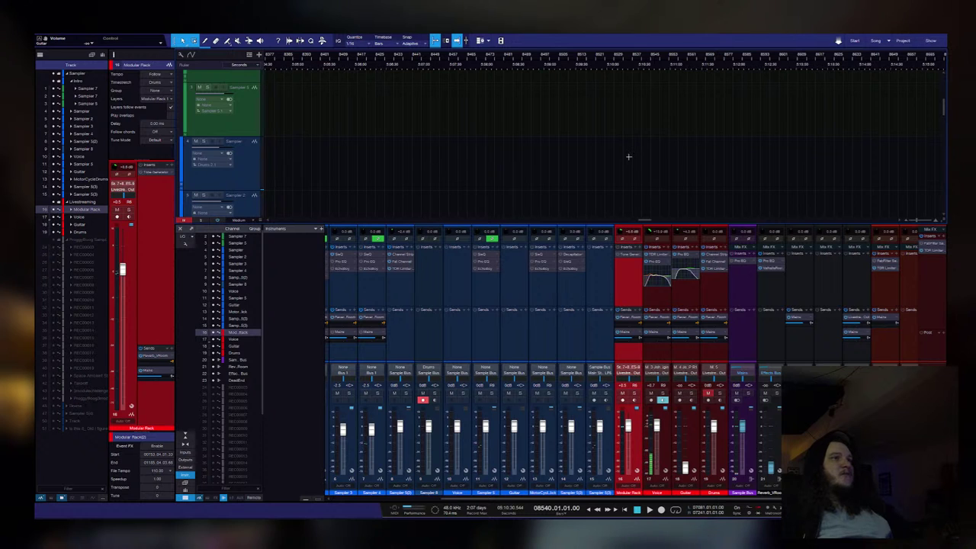
Step: Disarm recording on the Sampler 6 track and place the Modular Rack clip on it at bar 8540
click(428, 293)
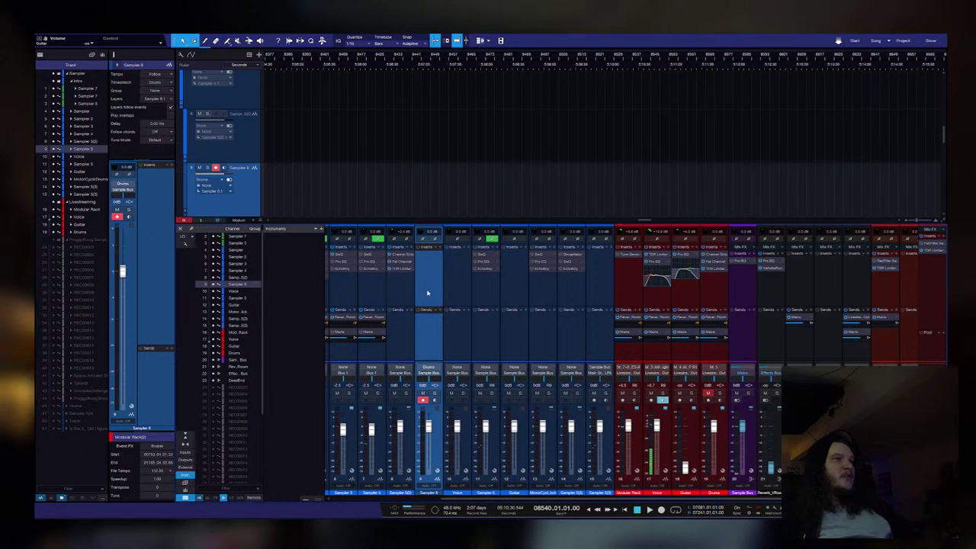
click(424, 401)
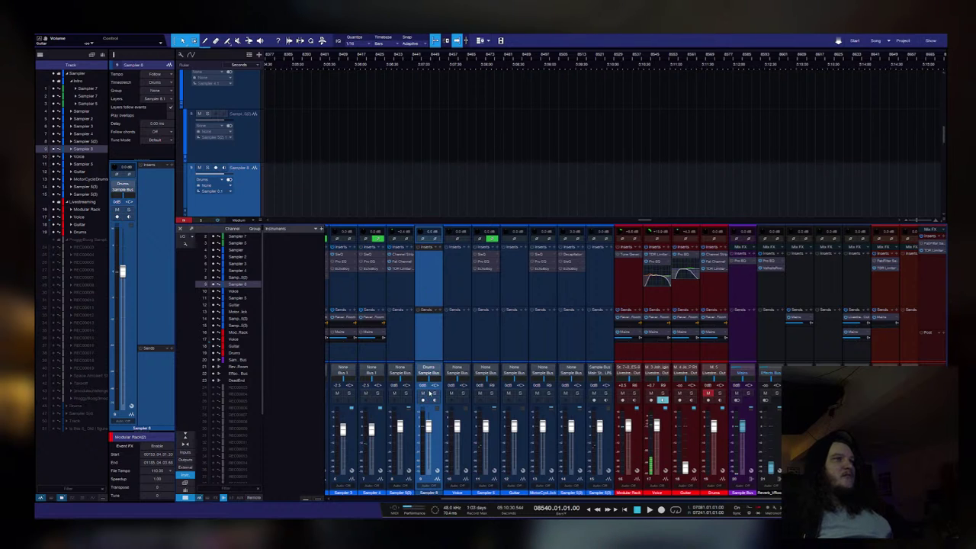
double_click(639, 167)
scroll(261, 174, down, 1)
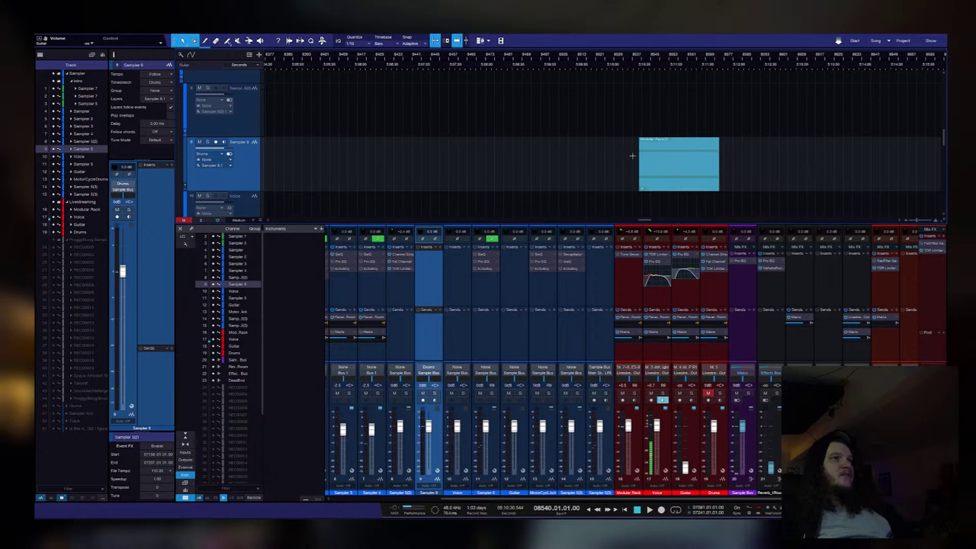
Step: Play back the Modular Rack clip on the Sampler 6 track from its start
click(703, 189)
key(space)
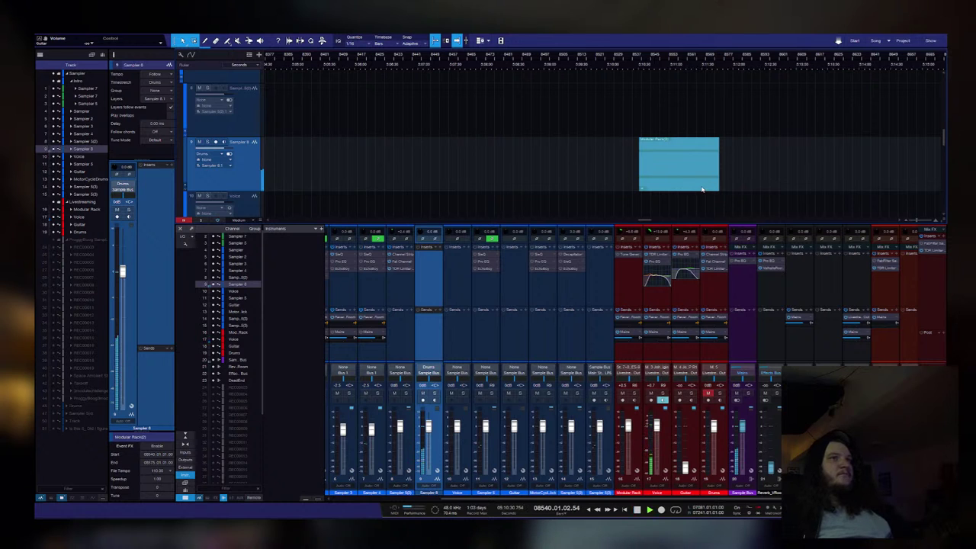
scroll(652, 70, up, 5)
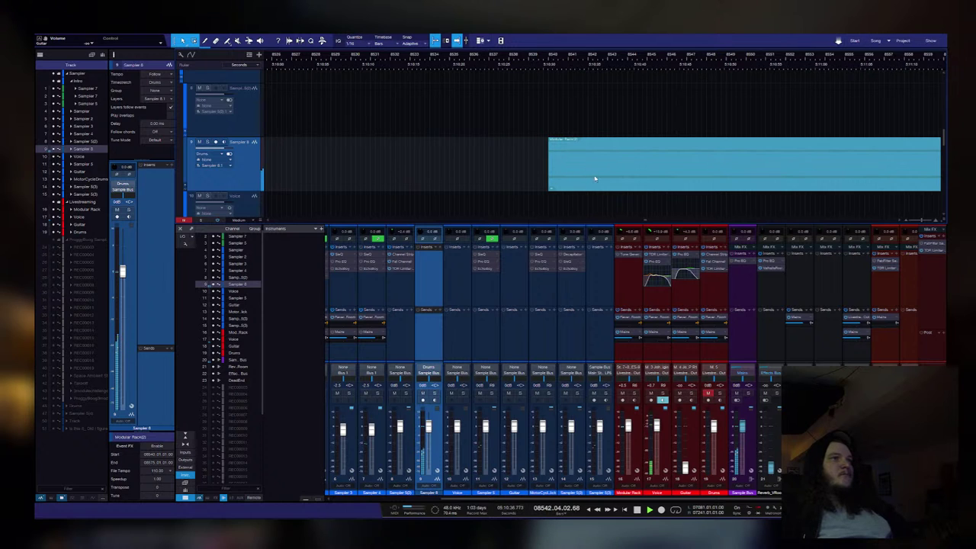
key(space)
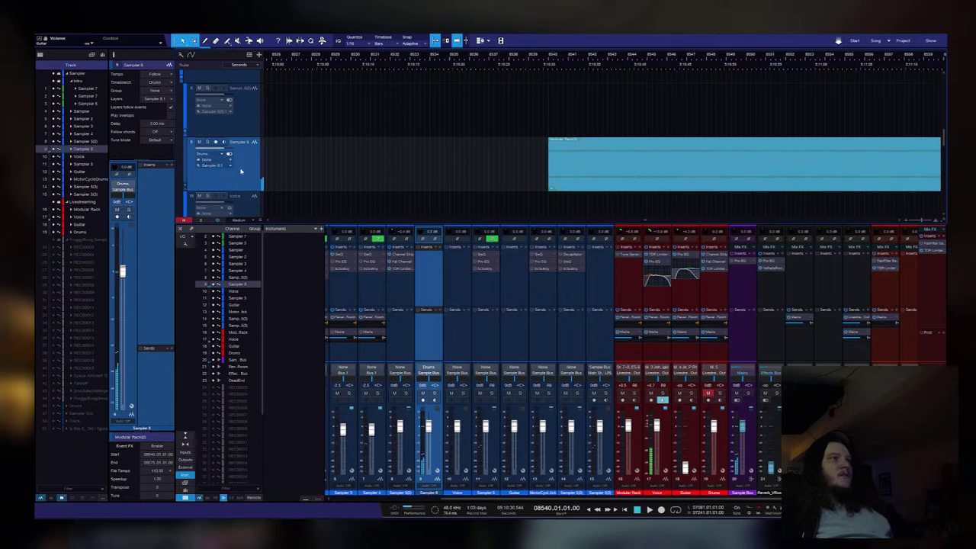
Step: Add a short fade-in at the start and a short fade-out at the end of the Modular Rack clip, auditioning it
click(243, 119)
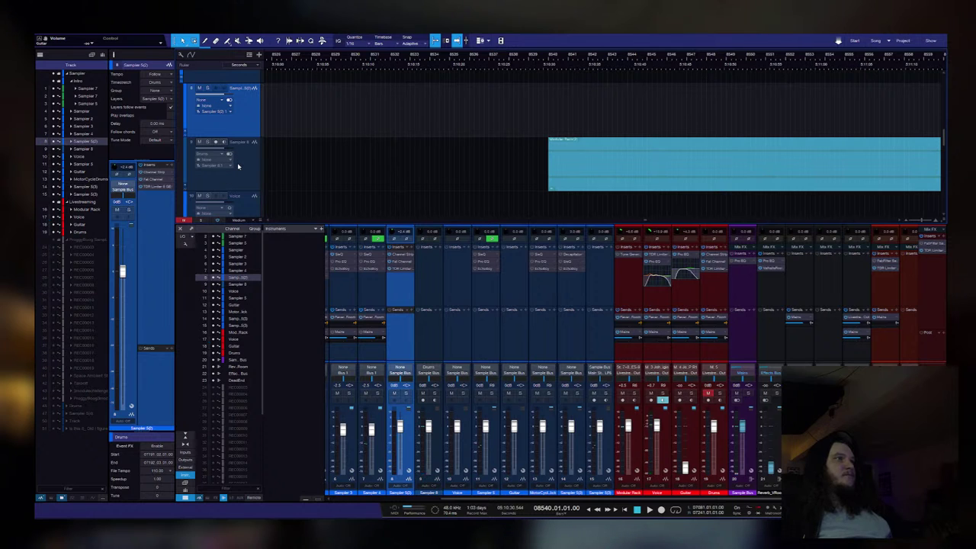
click(256, 124)
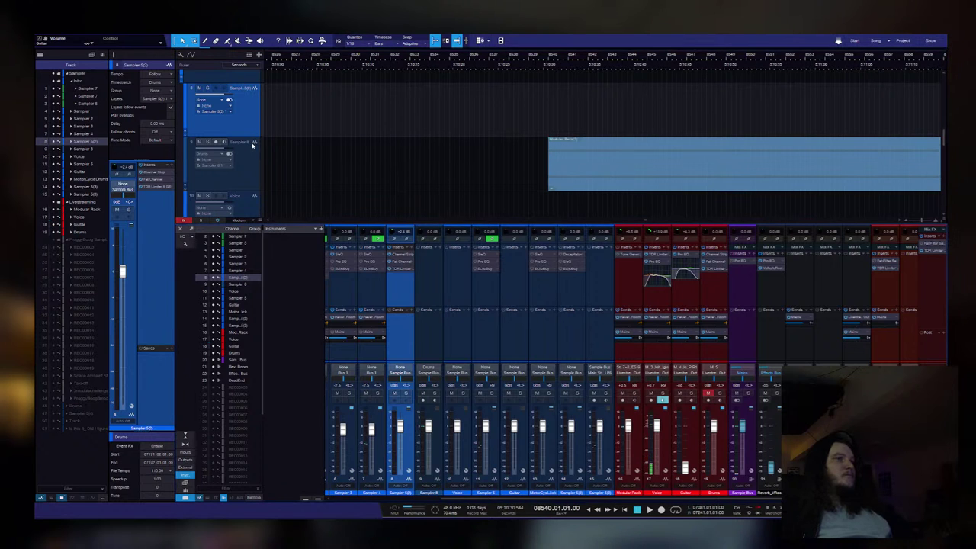
click(553, 188)
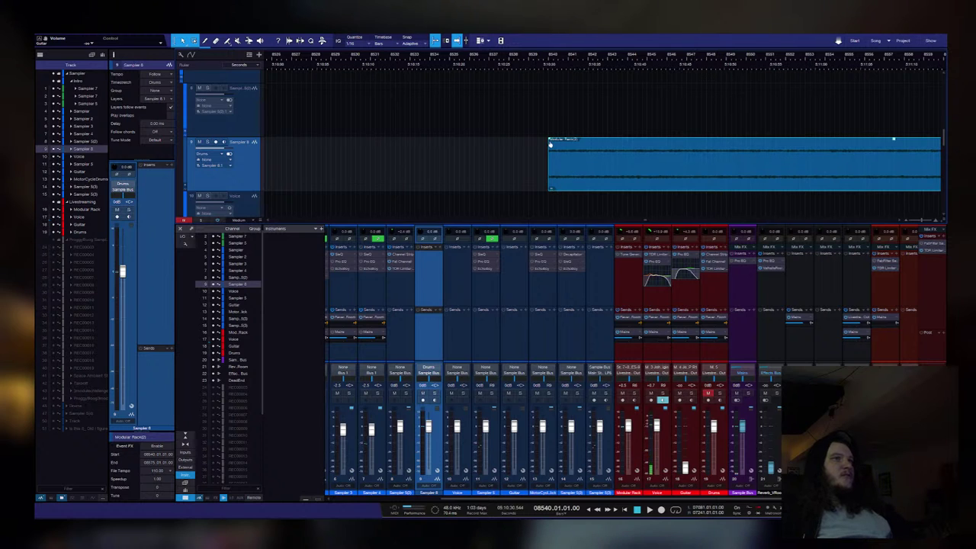
drag(550, 141, 571, 145)
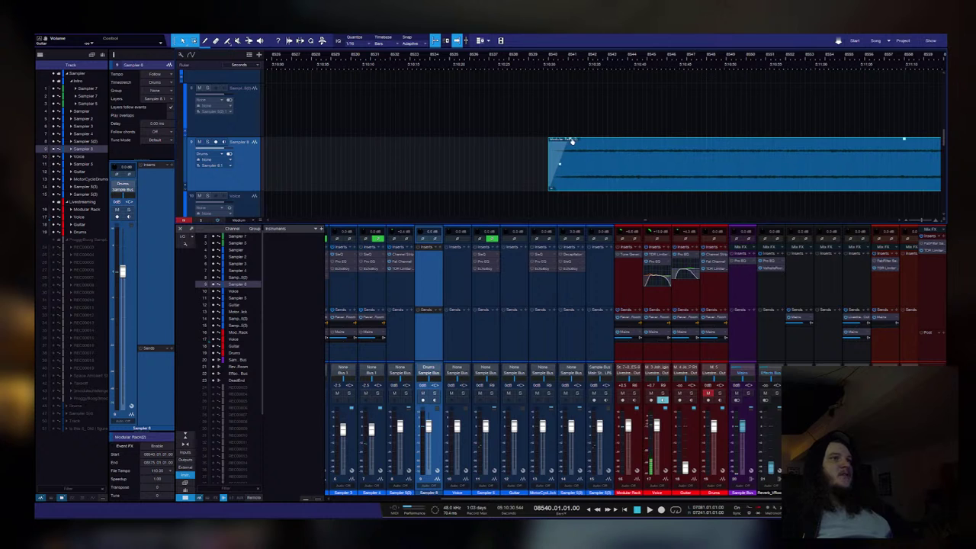
key(space)
scroll(425, 183, right, 3)
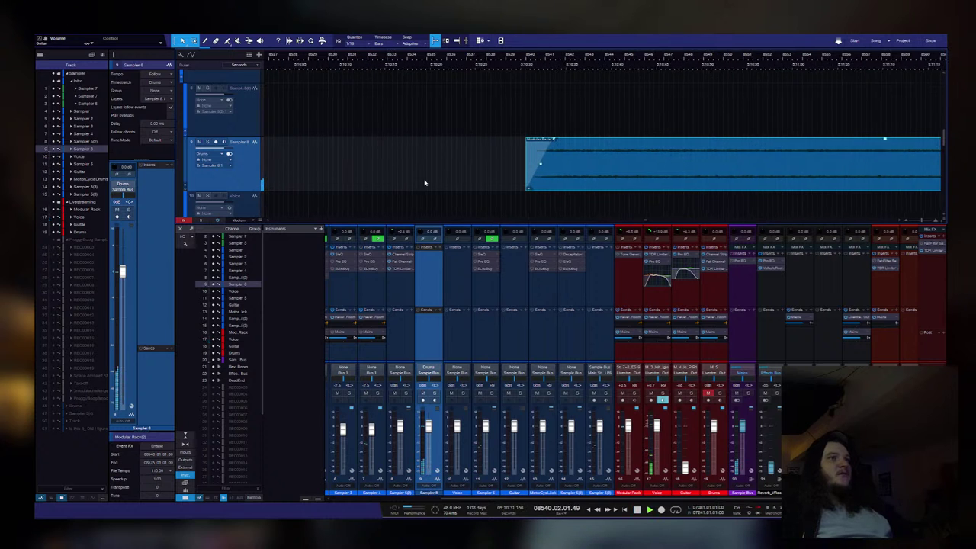
scroll(439, 175, right, 10)
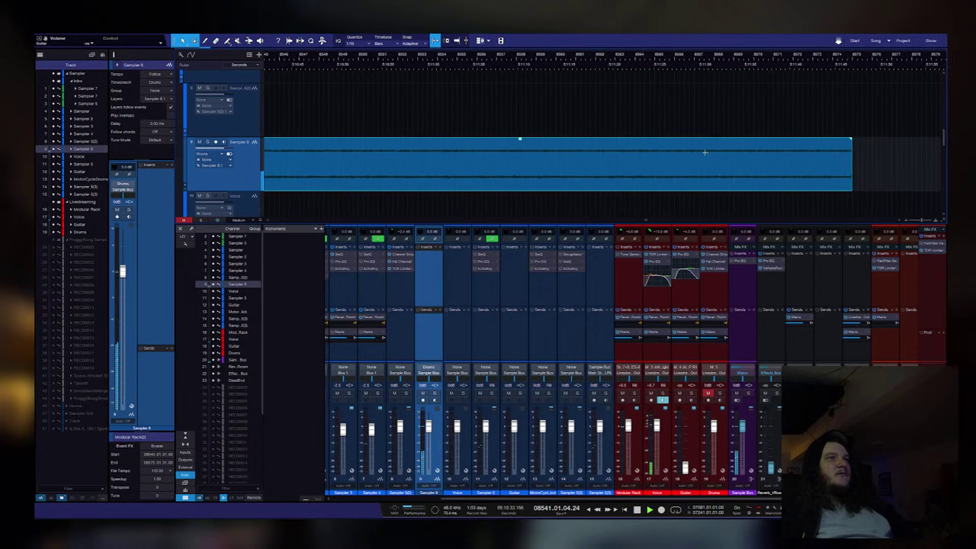
drag(793, 141, 773, 143)
scroll(602, 175, left, 7)
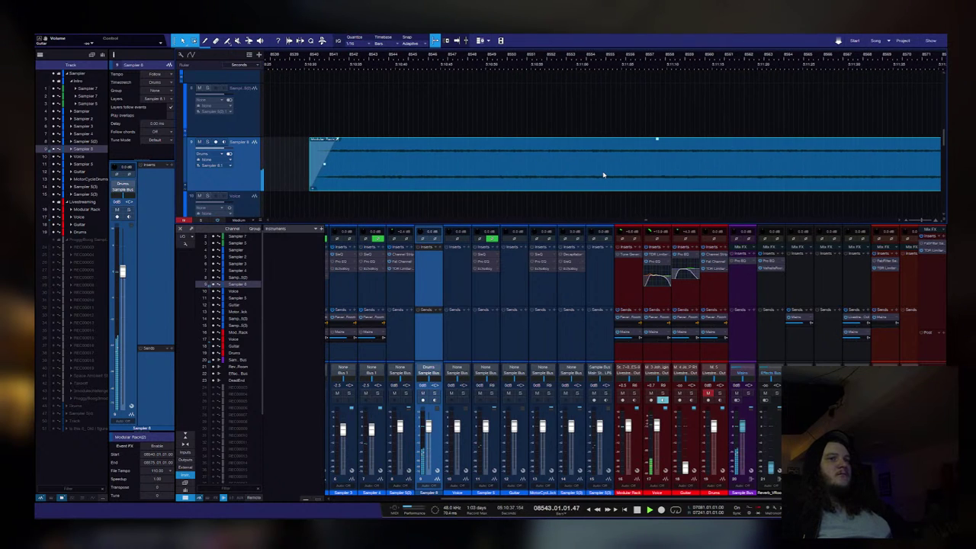
scroll(603, 176, left, 2)
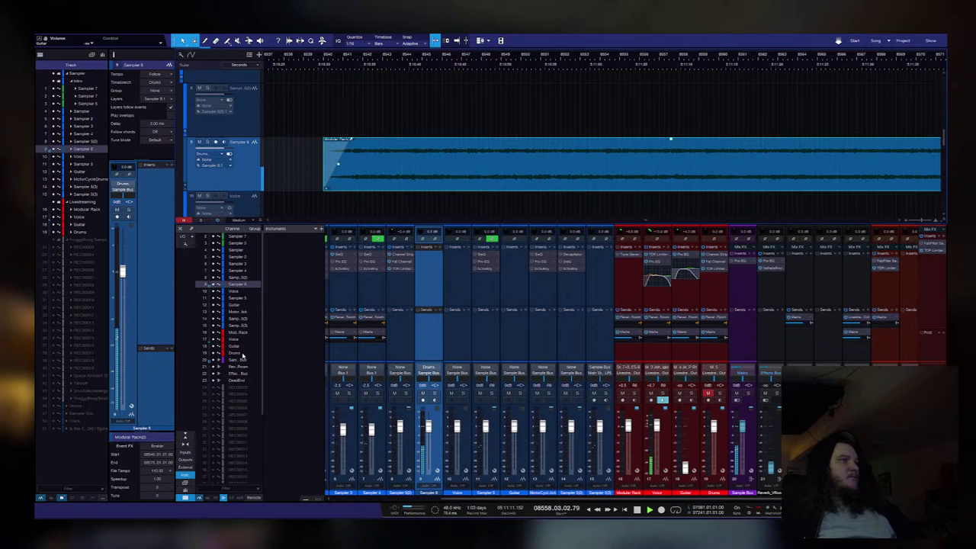
Step: Insert the MicroShift effect on the Sampler 6 channel and check the faded clip
drag(238, 368, 439, 252)
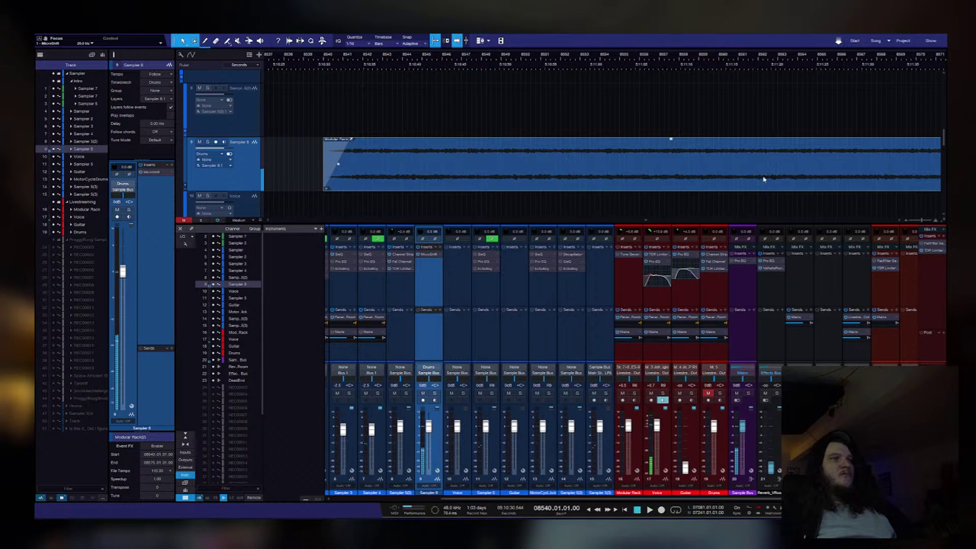
scroll(765, 128, right, 3)
scroll(765, 128, right, 1)
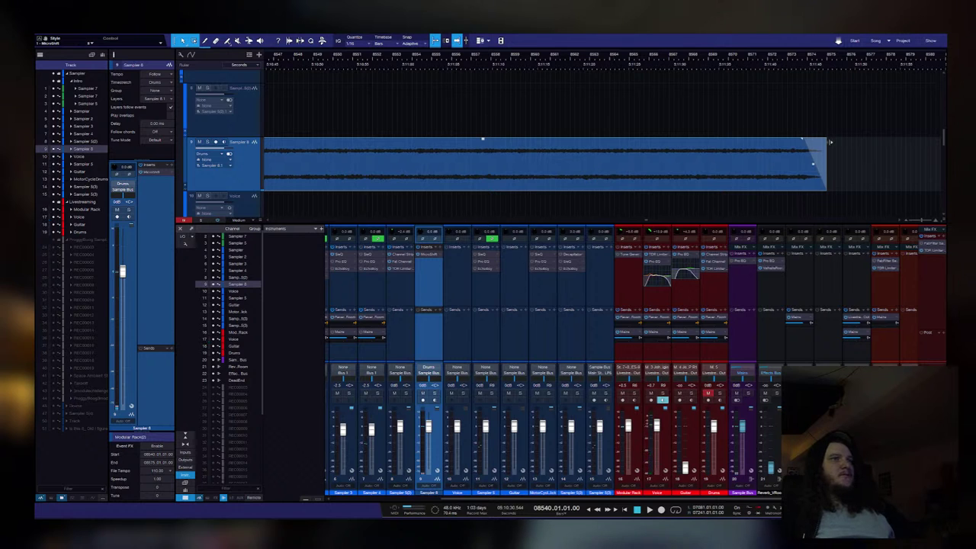
scroll(397, 65, down, 5)
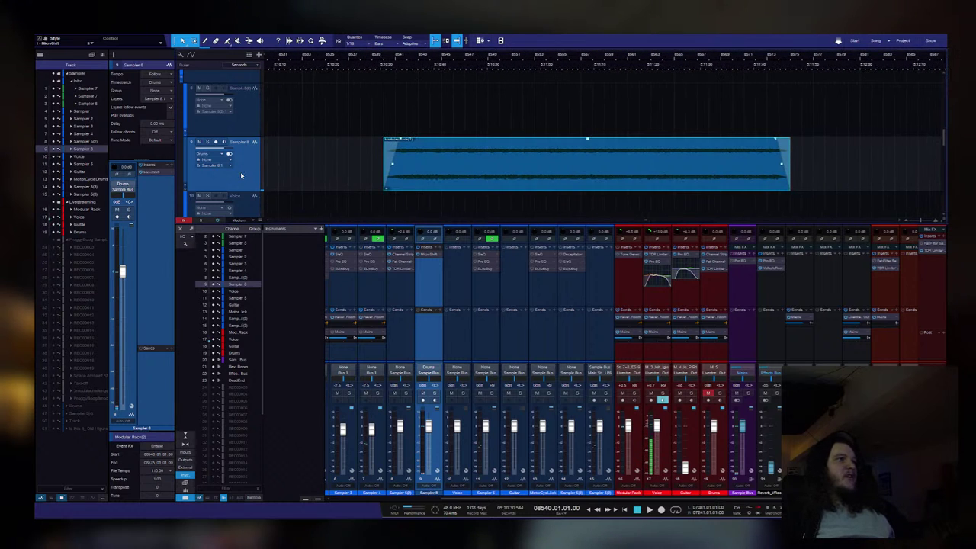
Step: Route the Sampler 5(2) channel with the Sample Bus as its input and the main stereo out as its output
click(431, 350)
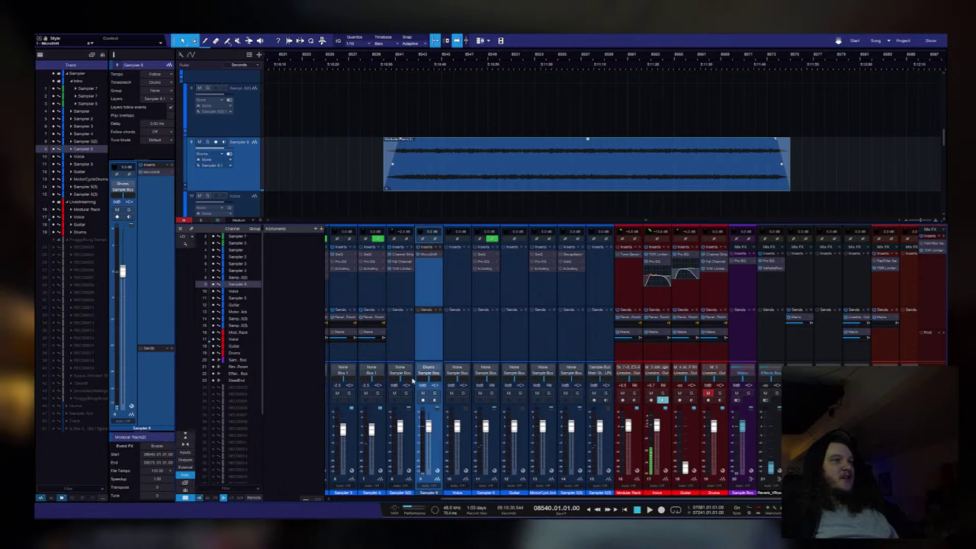
click(400, 347)
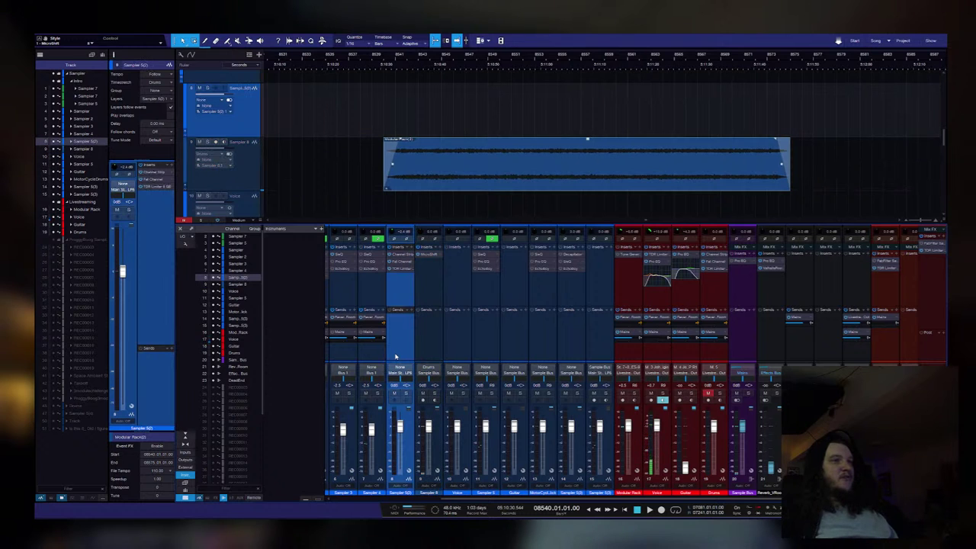
click(438, 347)
click(403, 347)
click(429, 354)
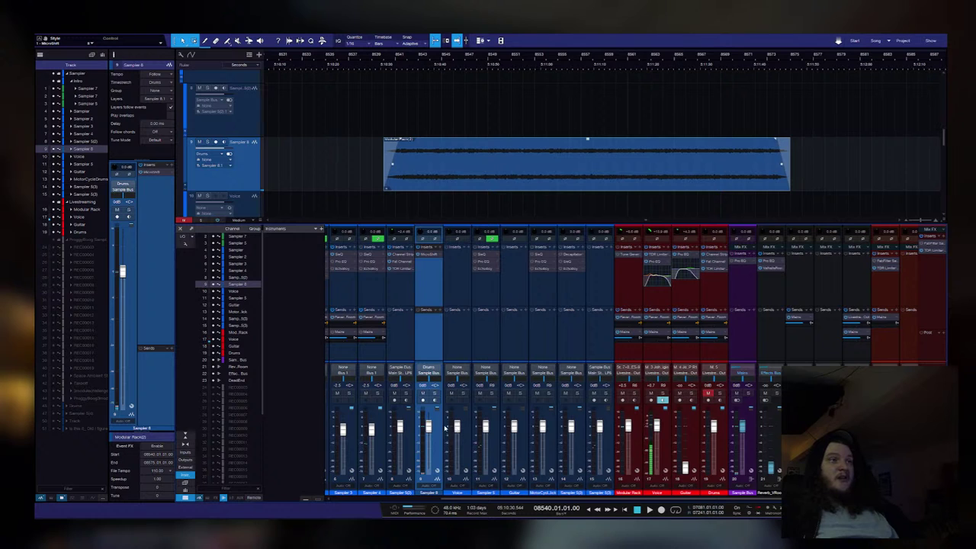
Step: Check the Sample Bus against the Sampler 5(2) channel and arm Sampler 5(2) for recording
click(746, 429)
click(407, 416)
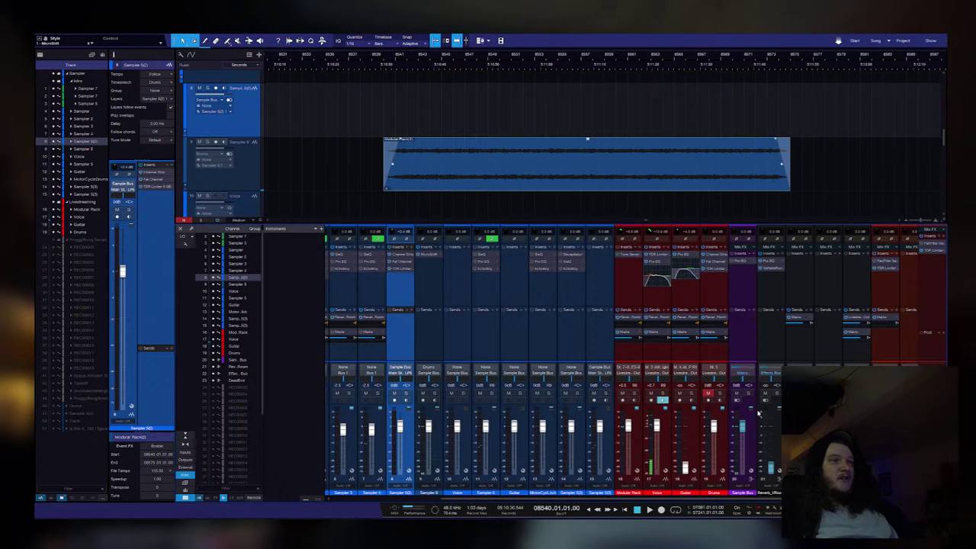
click(748, 434)
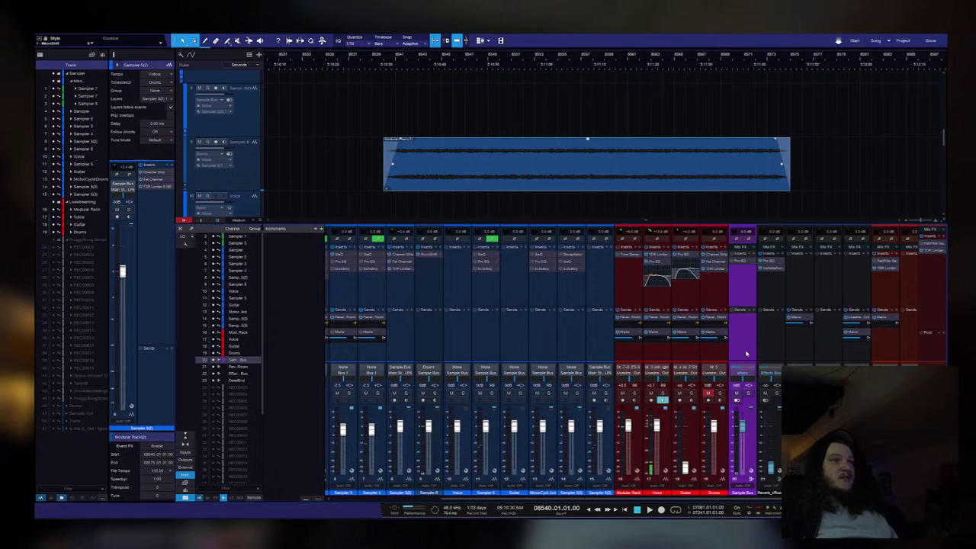
click(398, 335)
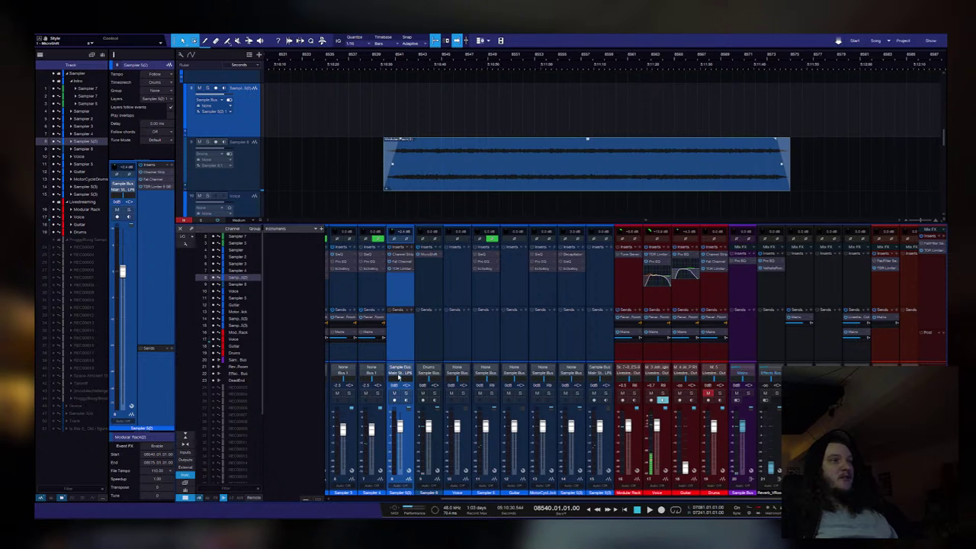
click(394, 400)
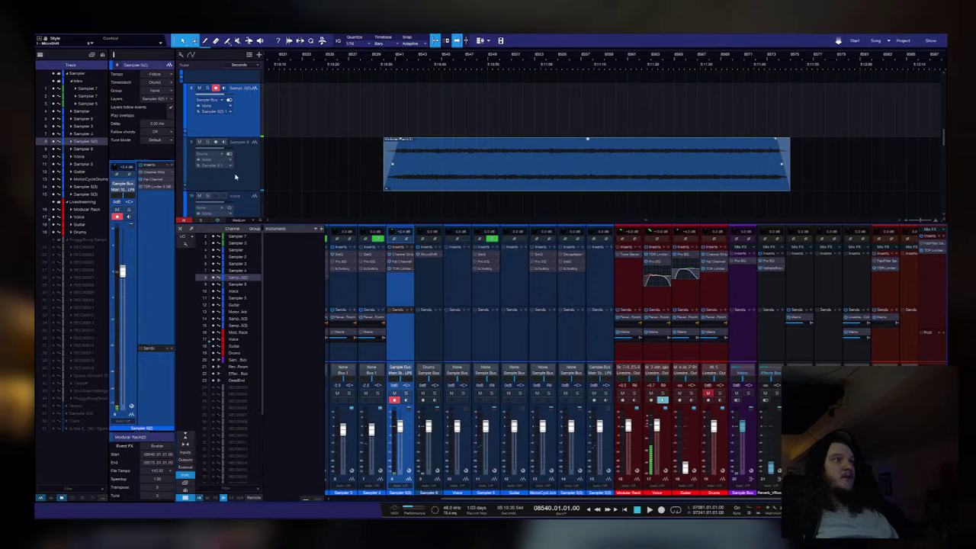
Step: Record the MicroShift-processed clip onto the Sampler 5(2) track for its full length and delete the original Modular Rack clip from Sampler 6
click(238, 178)
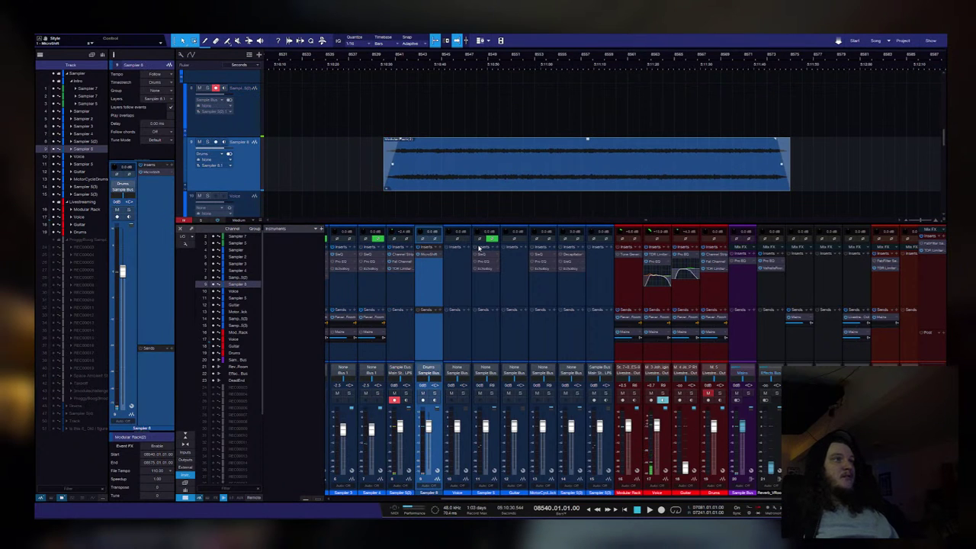
key(space)
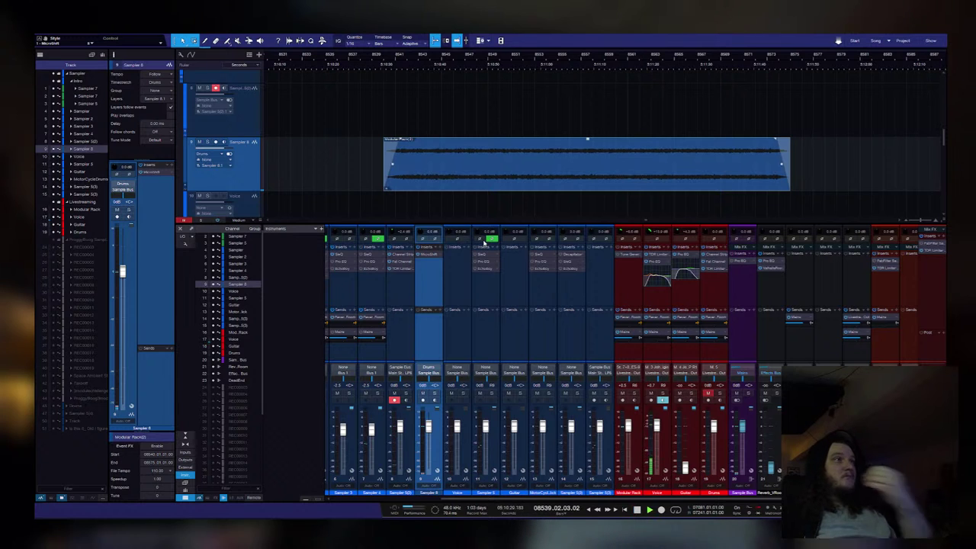
key(KP_Multiply)
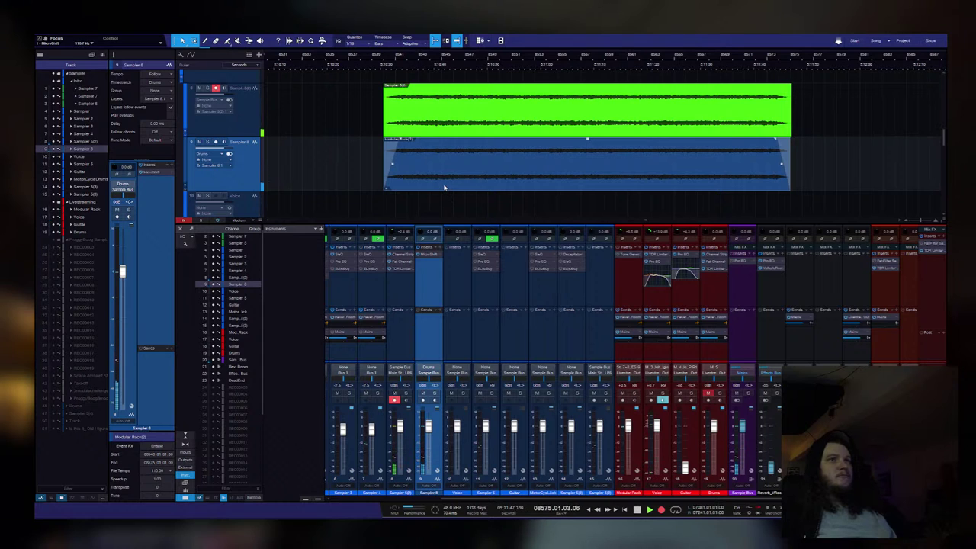
key(space)
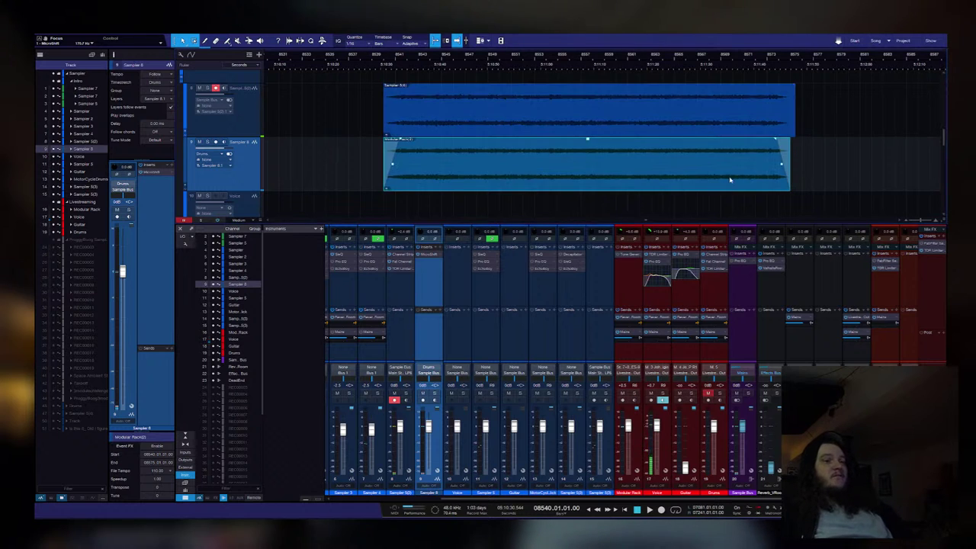
key(Delete)
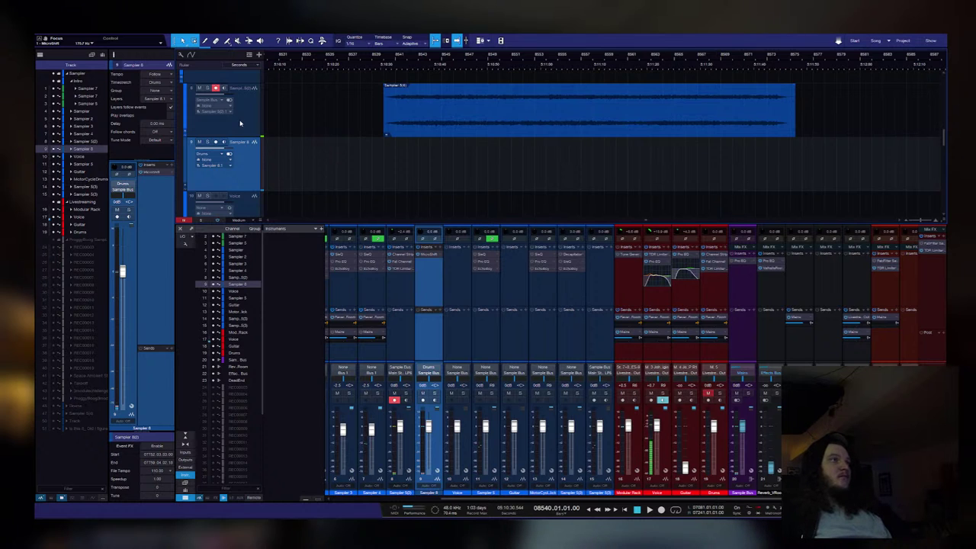
Step: Disarm the Sampler 5(2) channel, setting its input to None and its output back to Sample Bus
click(239, 122)
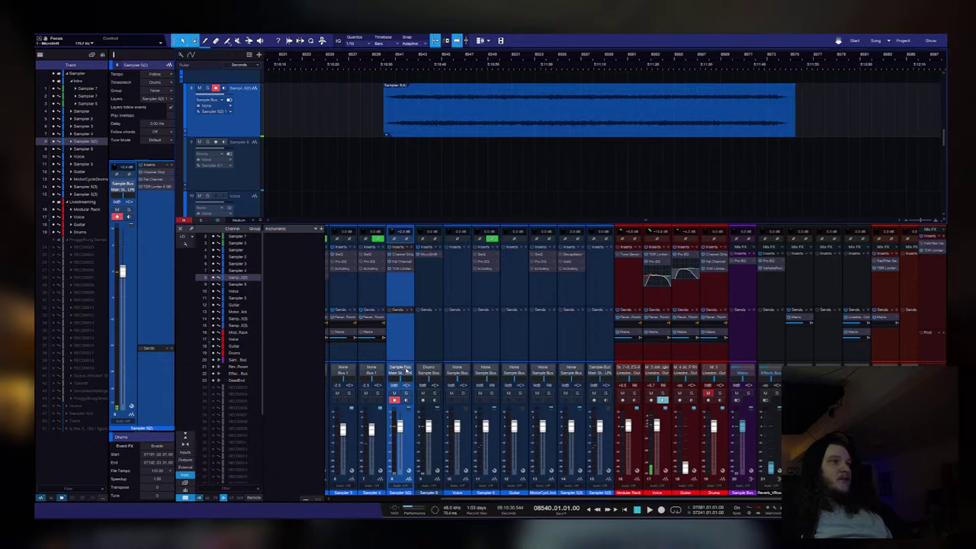
click(394, 398)
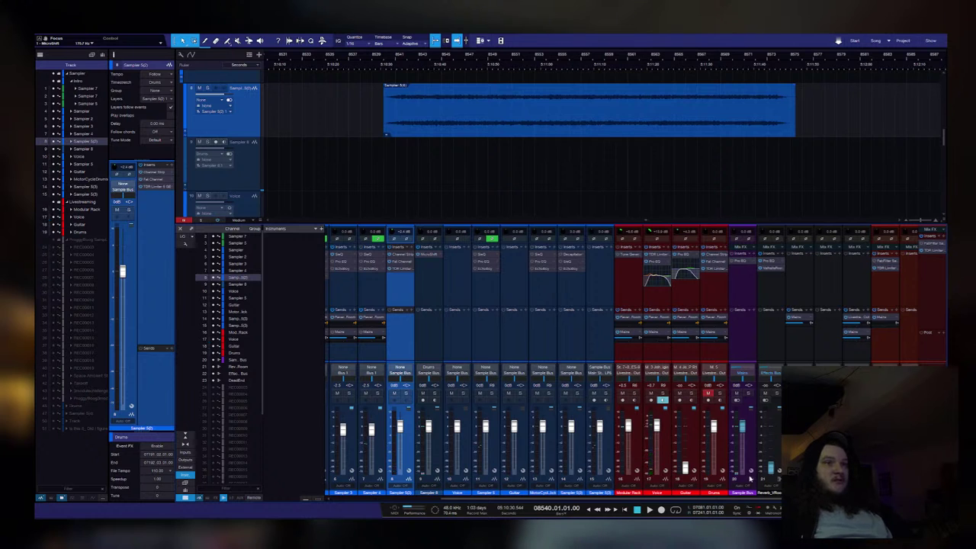
Step: Play back the newly recorded Sampler 5(2) clip through the Sample Bus and view it in the wider arrangement
click(751, 412)
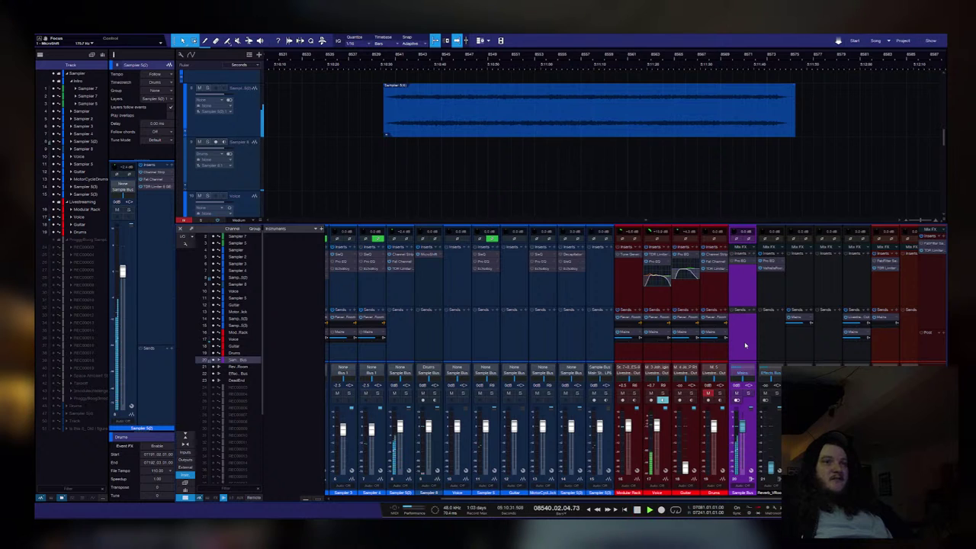
key(space)
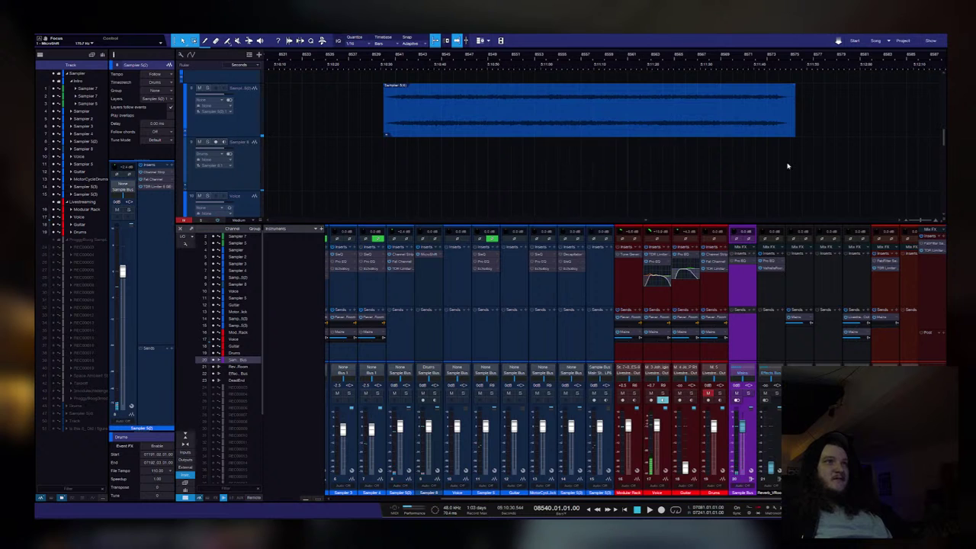
scroll(651, 73, down, 5)
scroll(649, 157, down, 5)
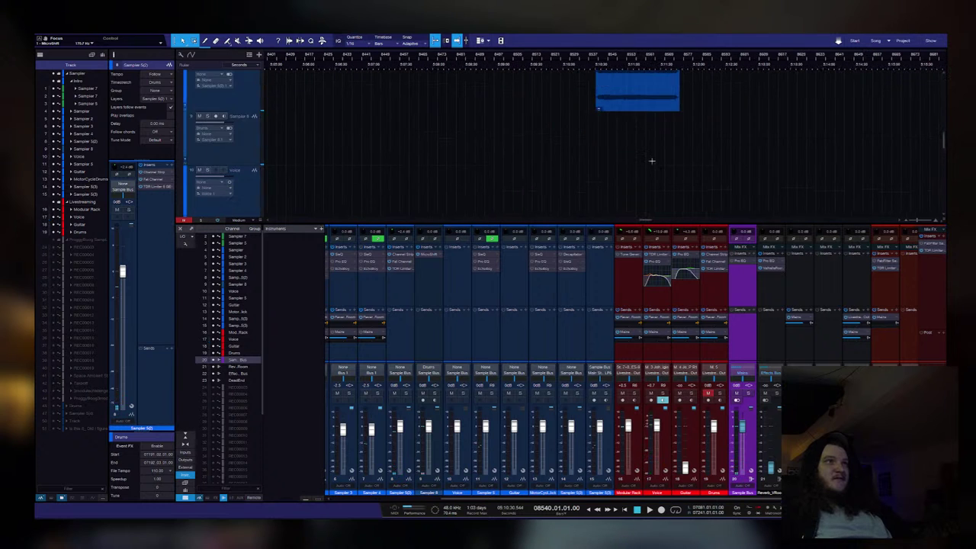
scroll(633, 171, up, 8)
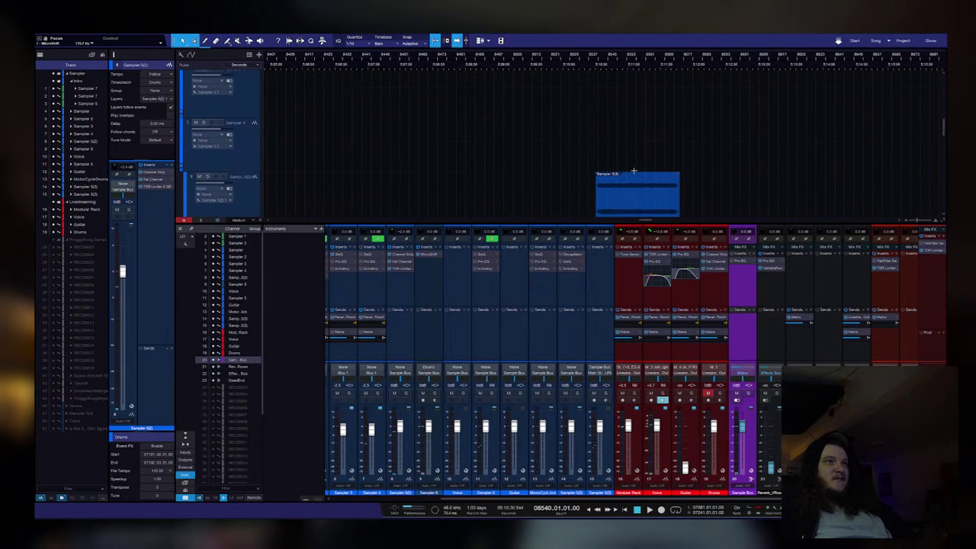
Step: Play back the resampled clip on the Sampler 5(2) track and select that track
scroll(687, 152, down, 2)
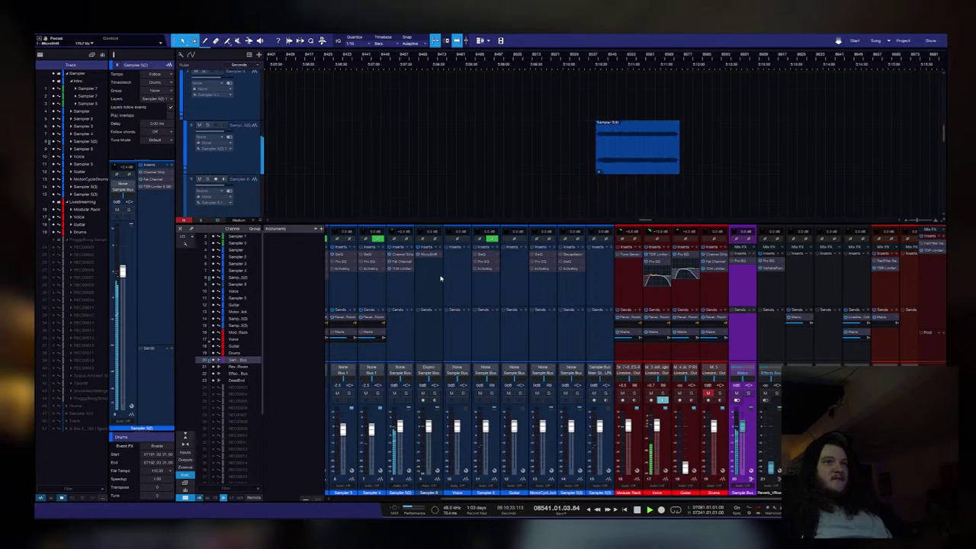
key(space)
click(228, 165)
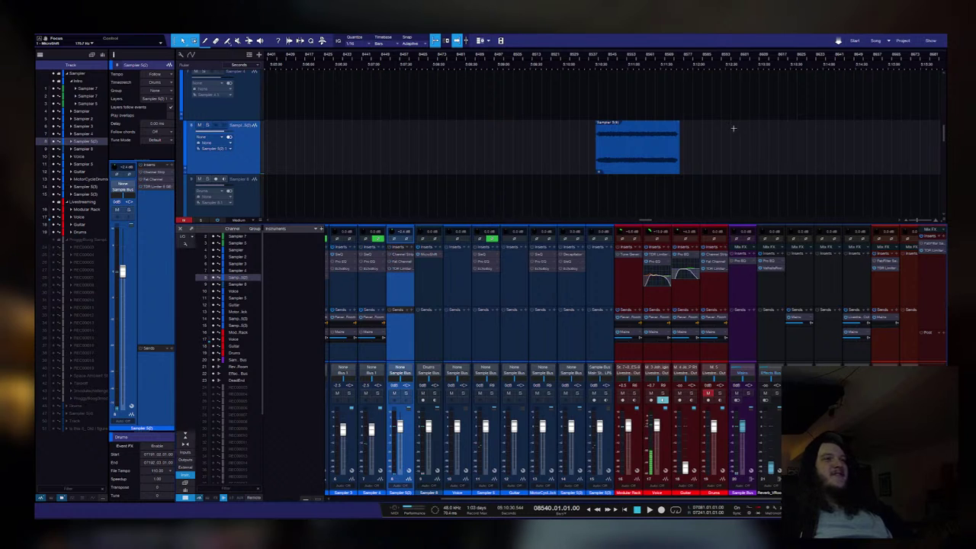
key(space)
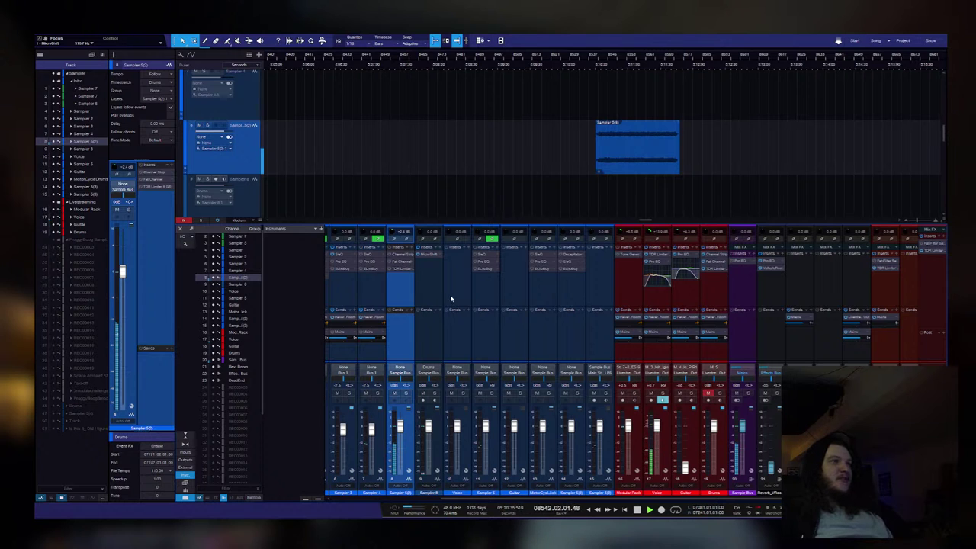
Step: Remove the Channel Strip, Fat Channel and TDR Limiter inserts from Sampler 5(2) and the MicroShift insert from Sampler 8
key(ctrl+z)
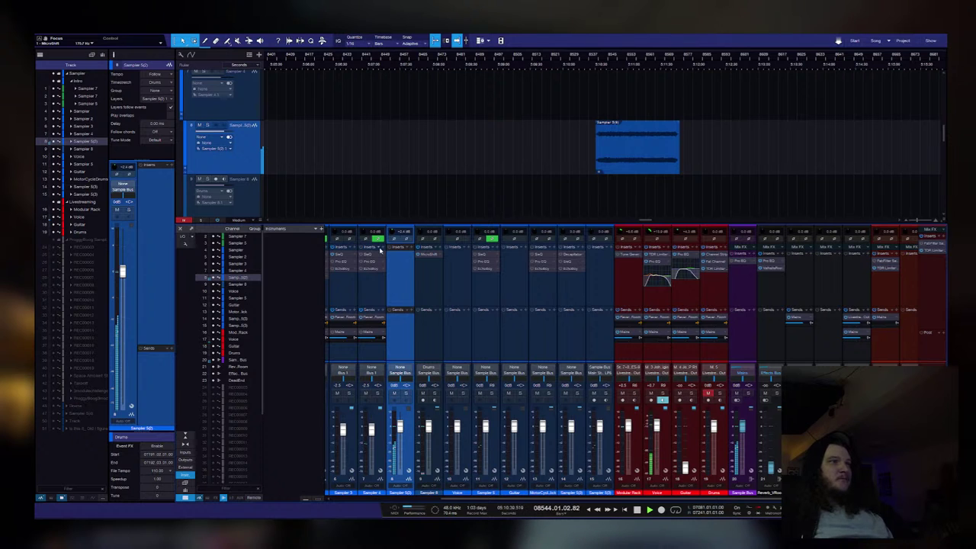
key(ctrl+z)
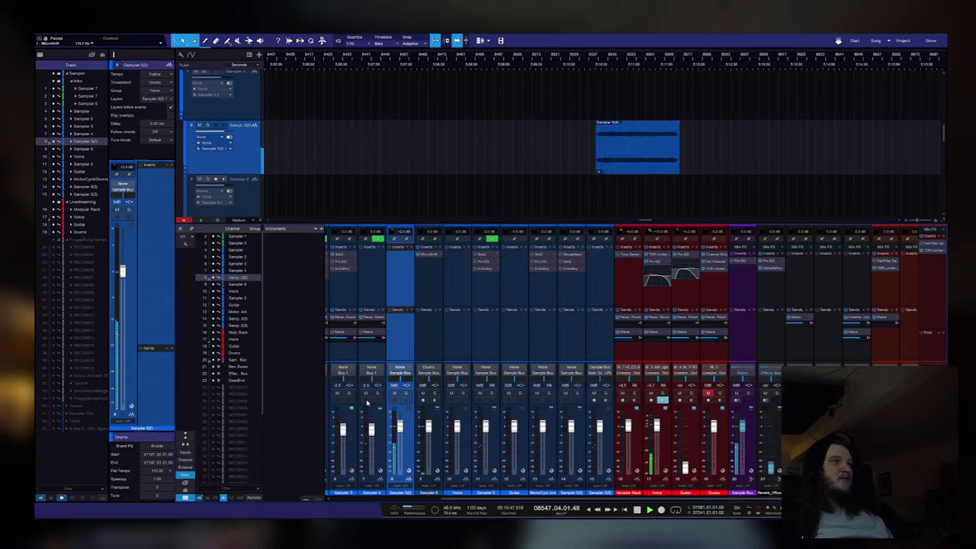
key(ctrl+z)
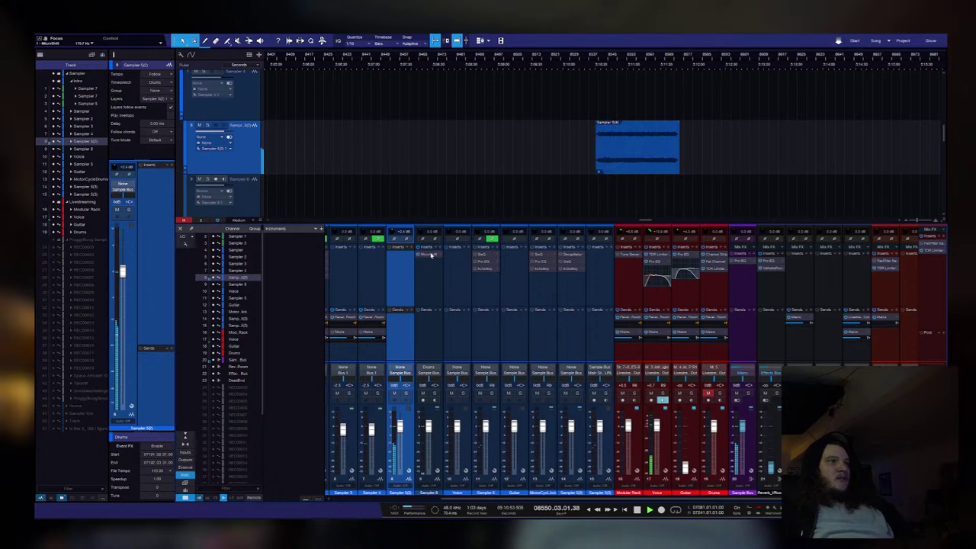
key(ctrl+z)
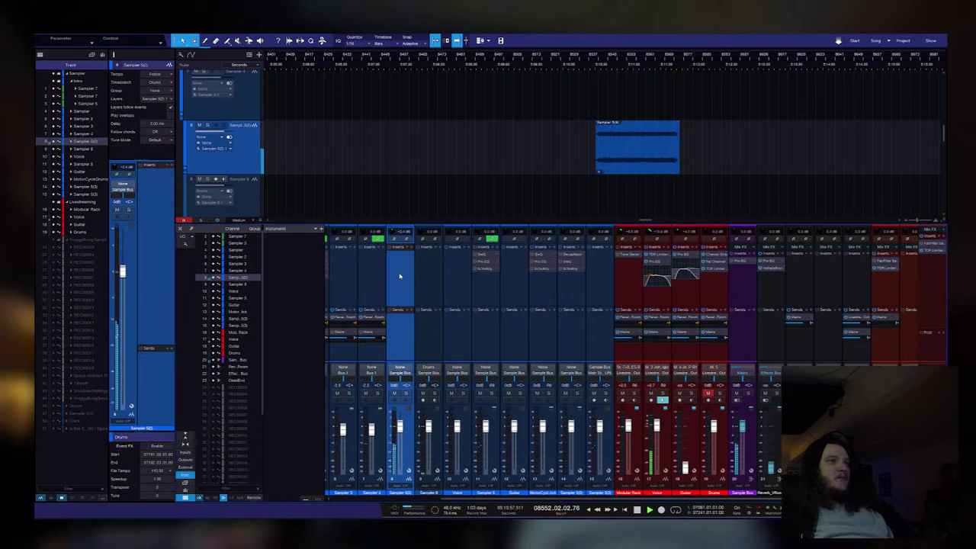
Step: Insert Crystallizer on the Sampler 5(2) channel and audition the clip through it
scroll(640, 66, up, 5)
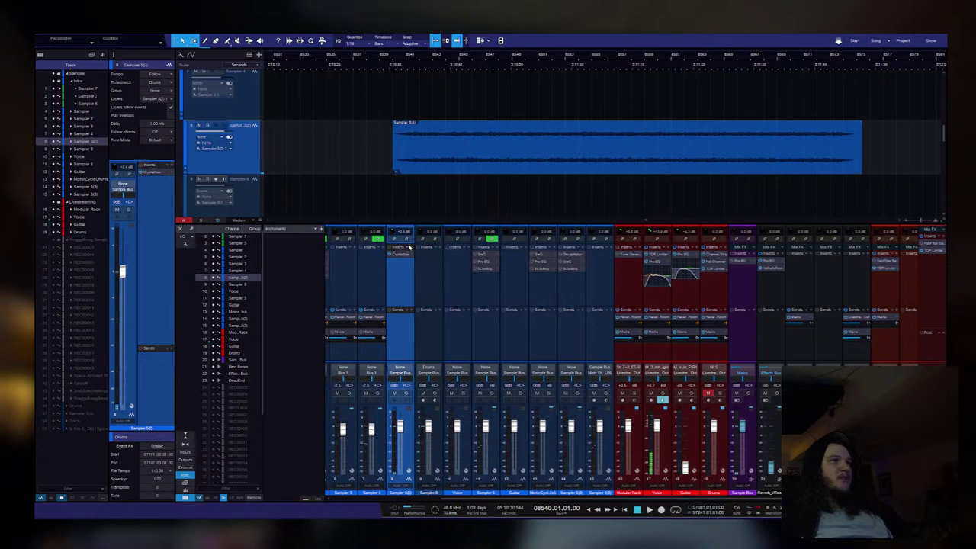
key(space)
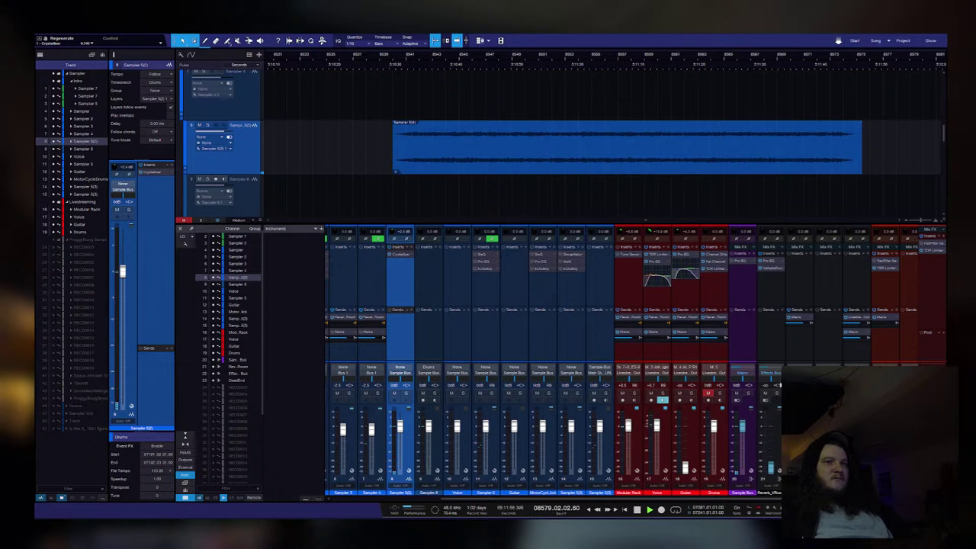
key(space)
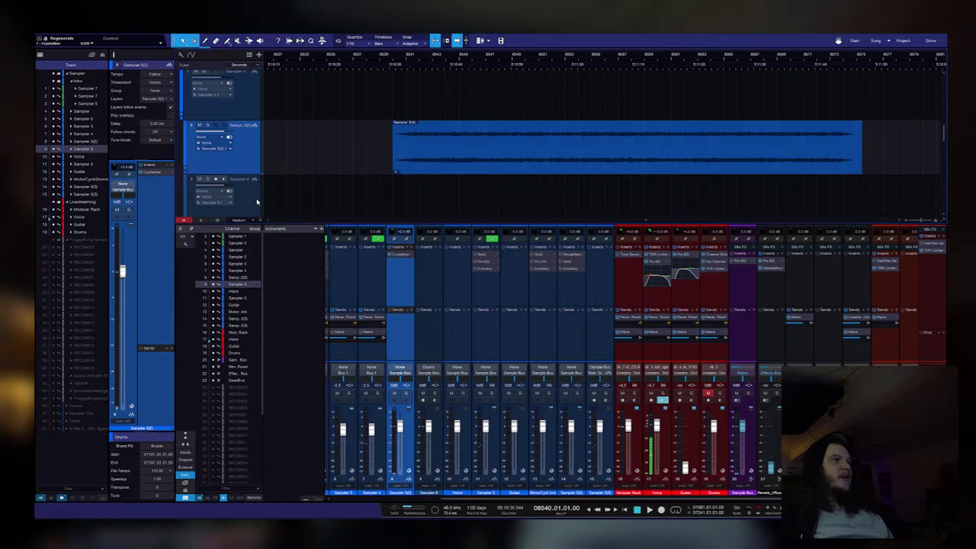
Step: Set the Sampler 8 channel's input to Sample Bus and its output to Main
click(256, 199)
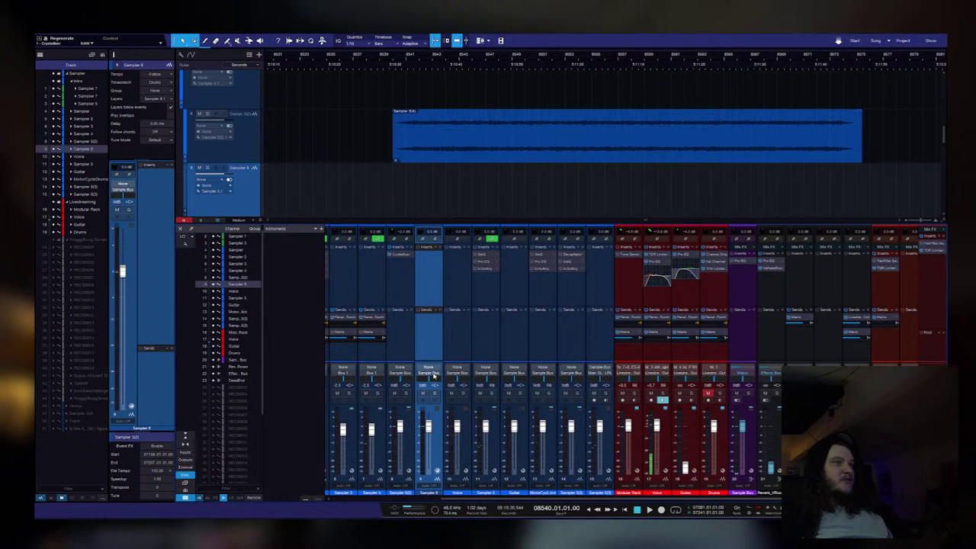
scroll(433, 373, up, 1)
key(ctrl+z)
click(253, 143)
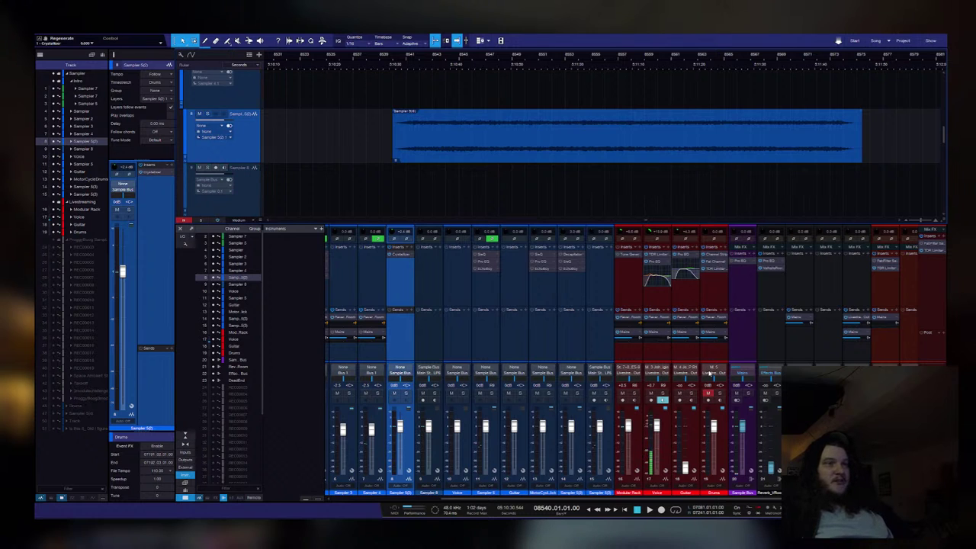
Step: Check the Sample Bus and Sampler 5(2) channels and arm Sampler 8 for recording
click(749, 341)
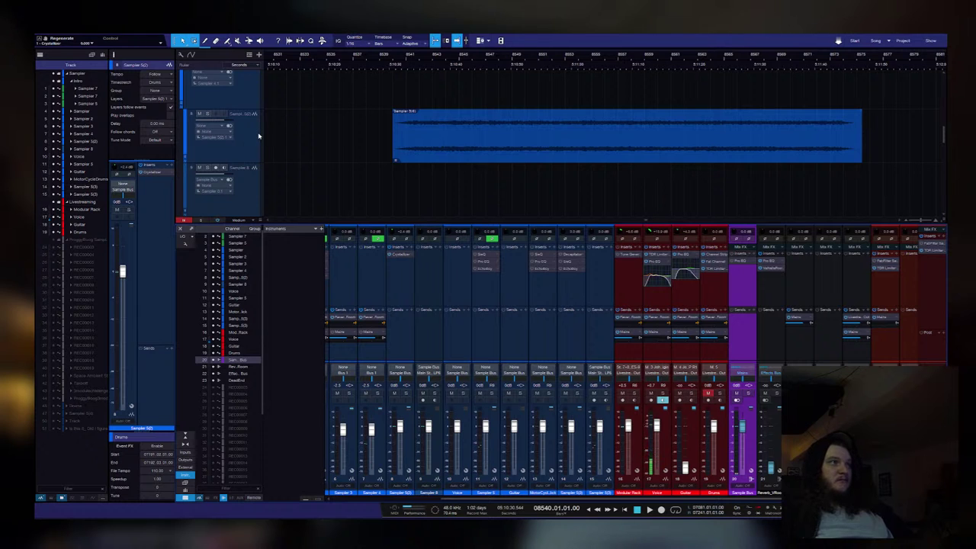
click(234, 147)
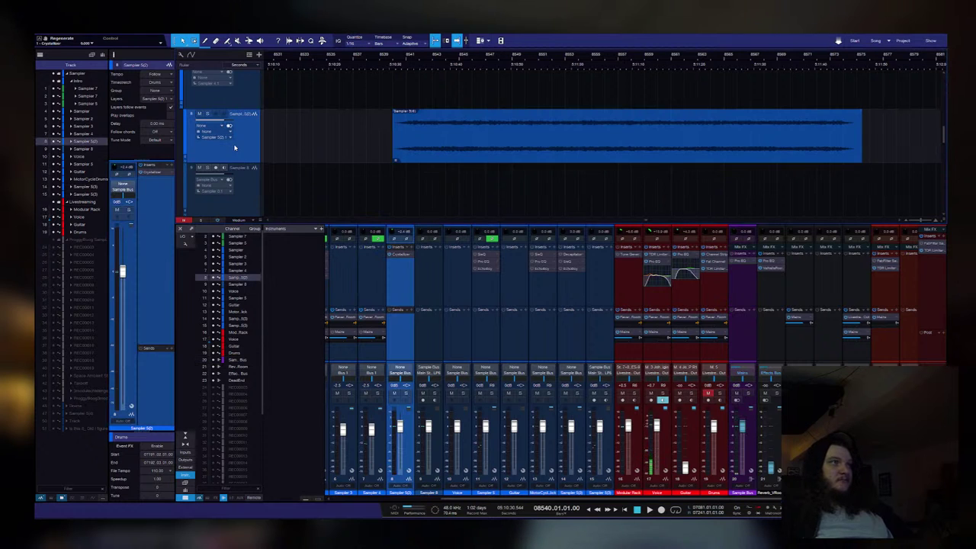
click(233, 190)
click(423, 400)
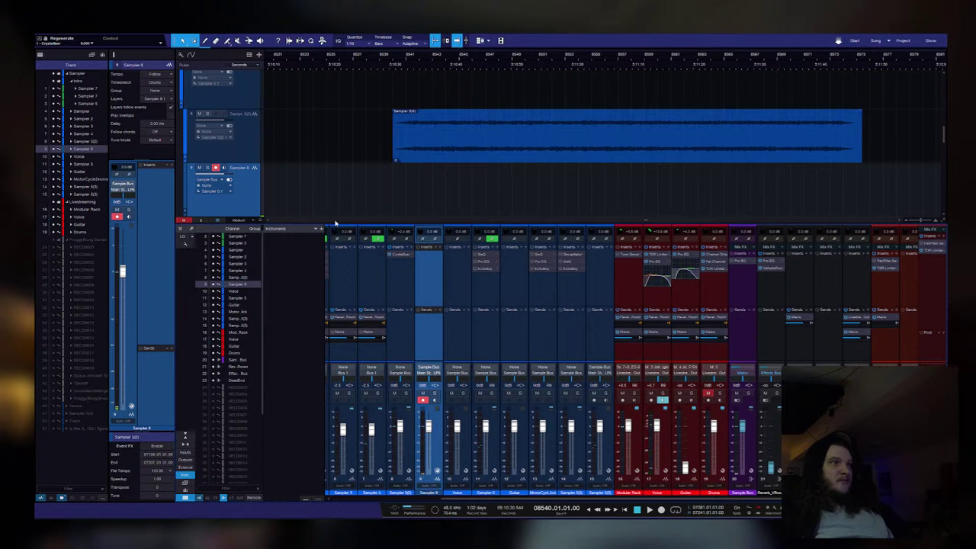
Step: Open the Crystallizer insert on the Sampler 5(2) channel
click(255, 151)
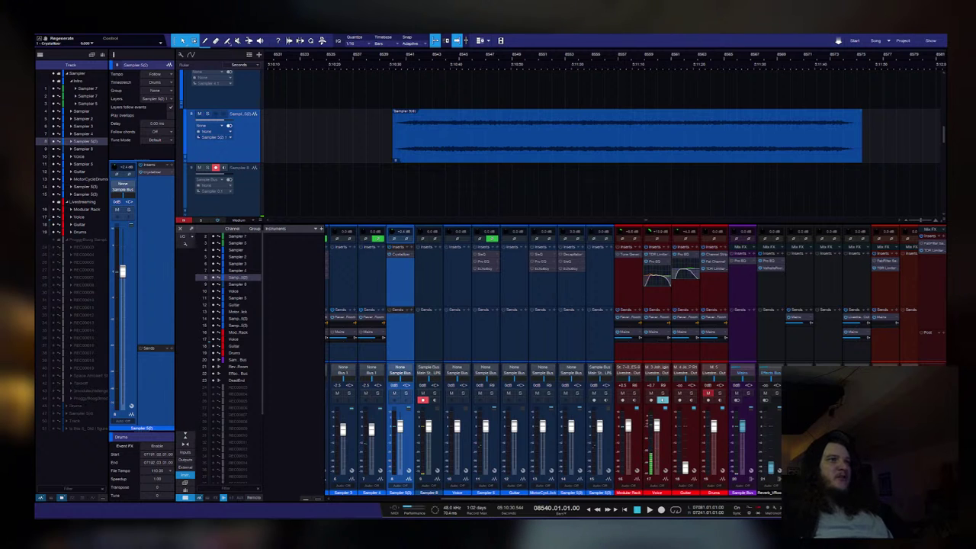
click(475, 258)
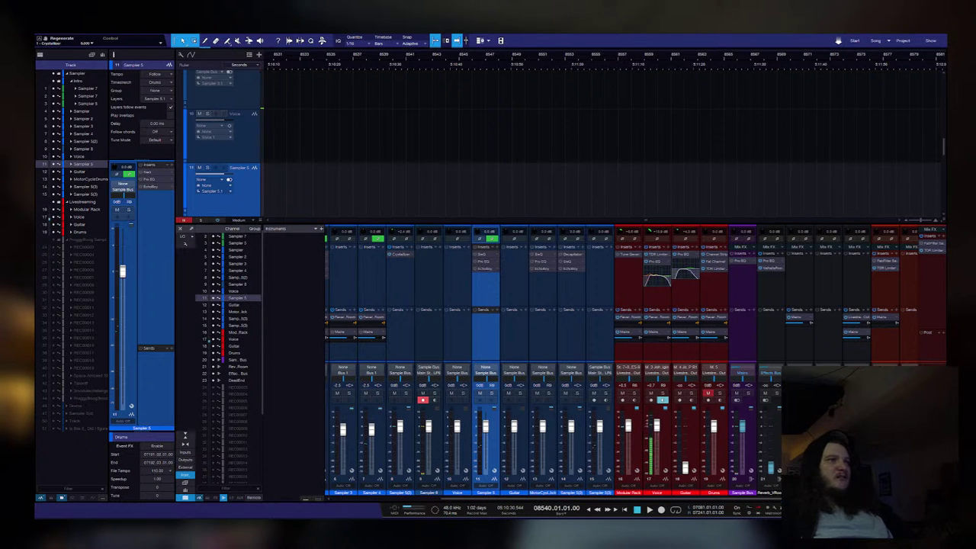
click(399, 259)
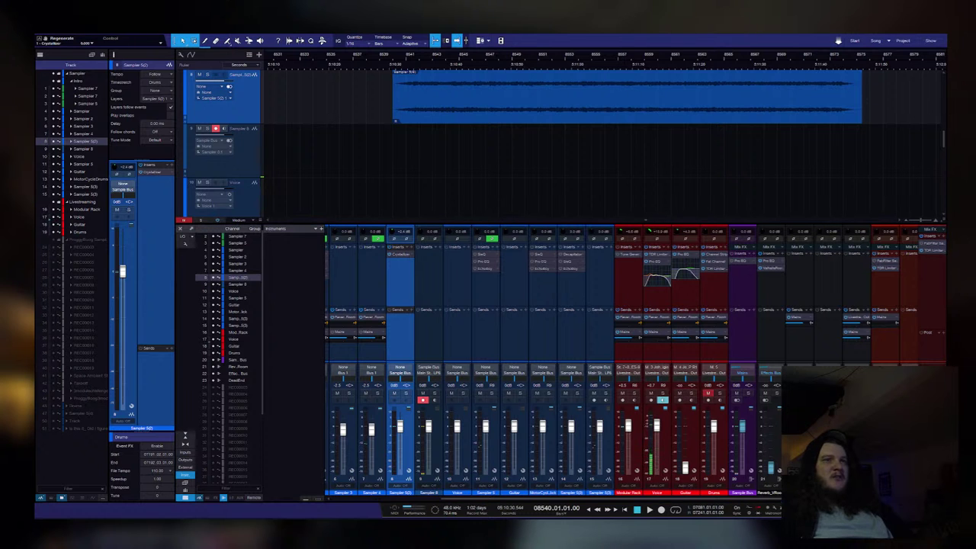
click(400, 253)
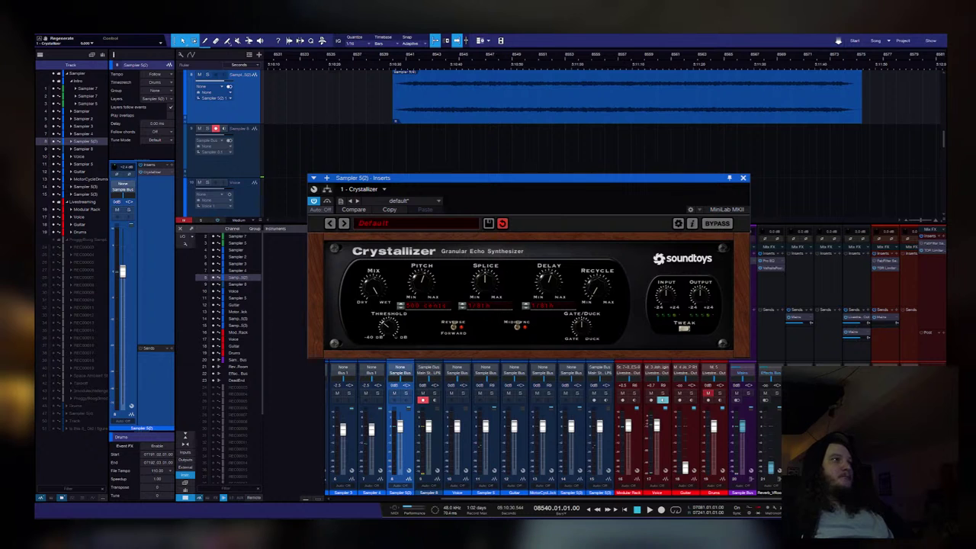
Step: Record the Crystallizer-processed clip onto the Sampler 8 track, raising and lowering Crystallizer's Recycle during the take
scroll(238, 164, up, 1)
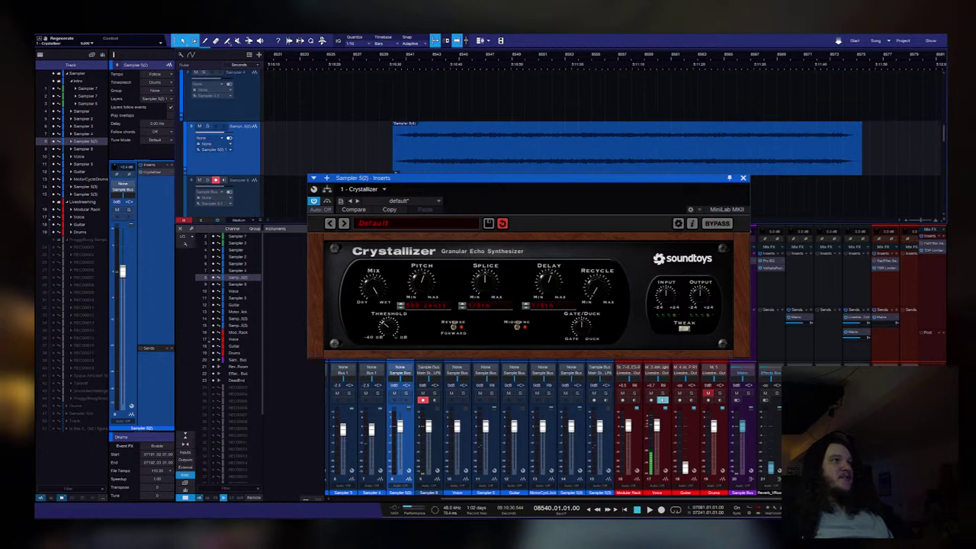
key(space)
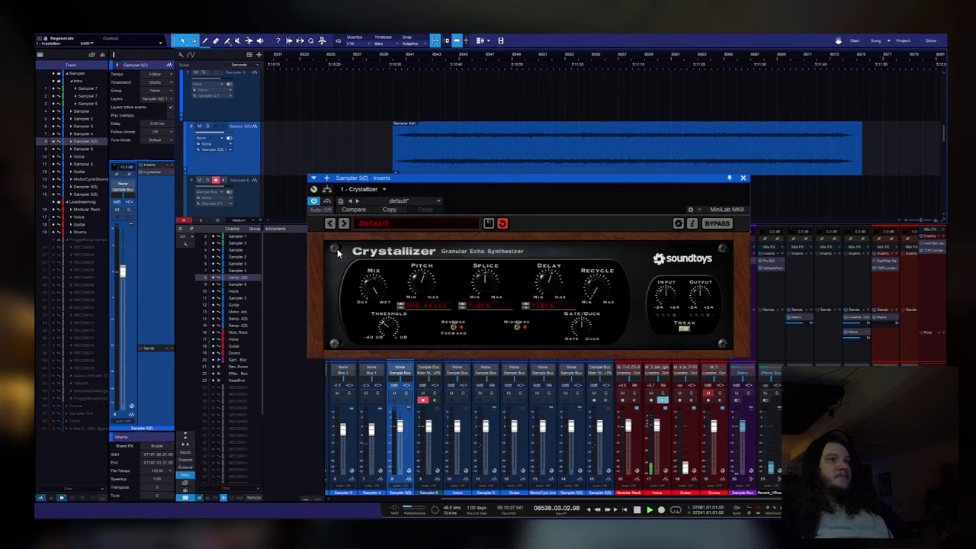
key(KP_Multiply)
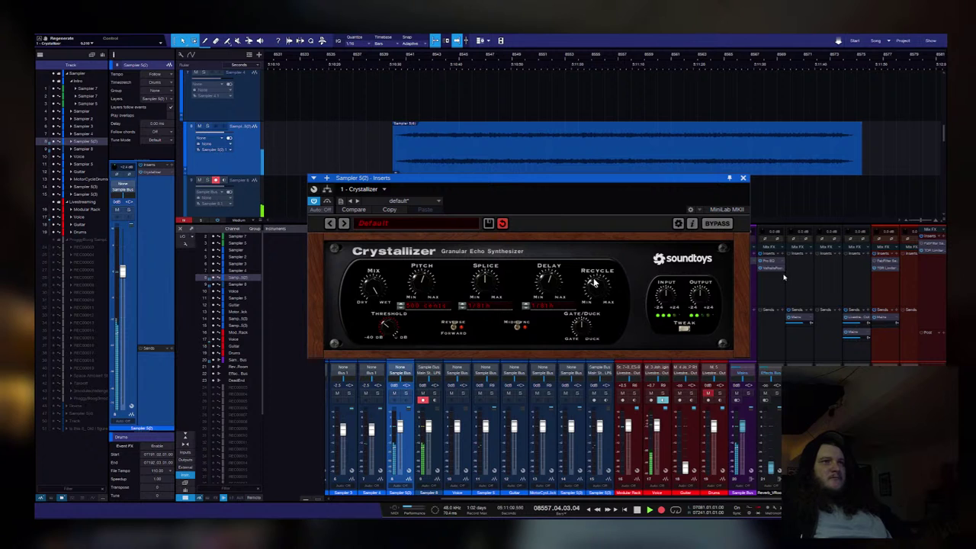
drag(594, 282, 594, 252)
drag(596, 264, 596, 288)
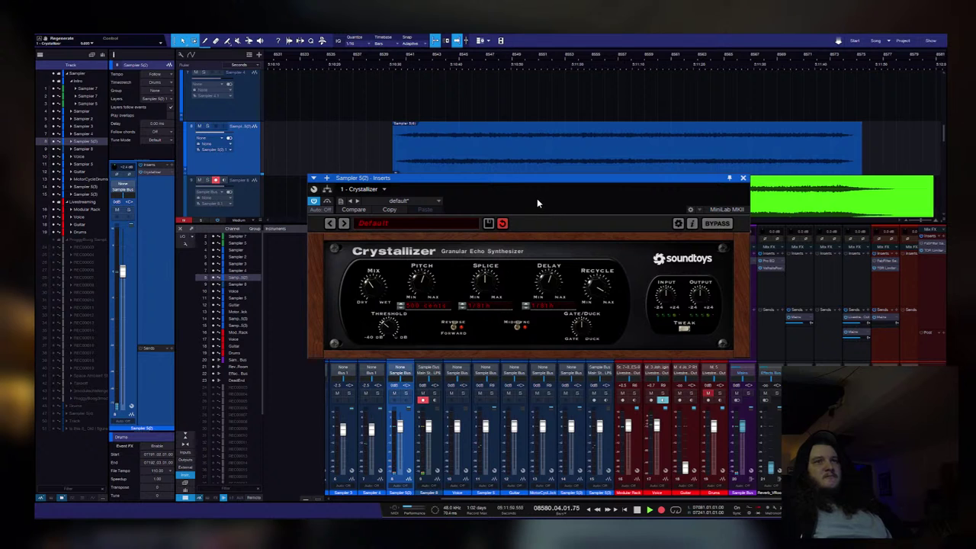
key(space)
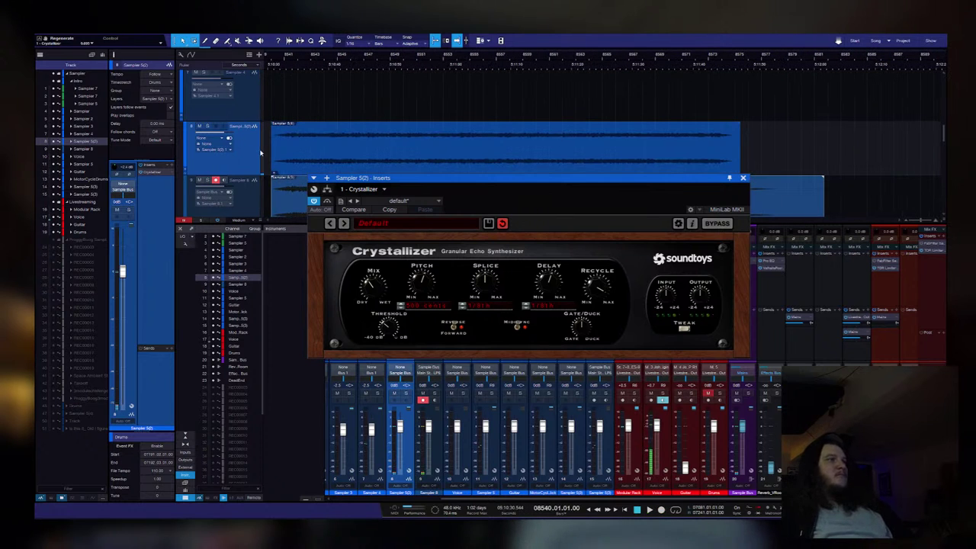
Step: Disarm the Sampler 8 channel, set its input to None and its output to Sample Bus, and close the plug-in window
key(Down)
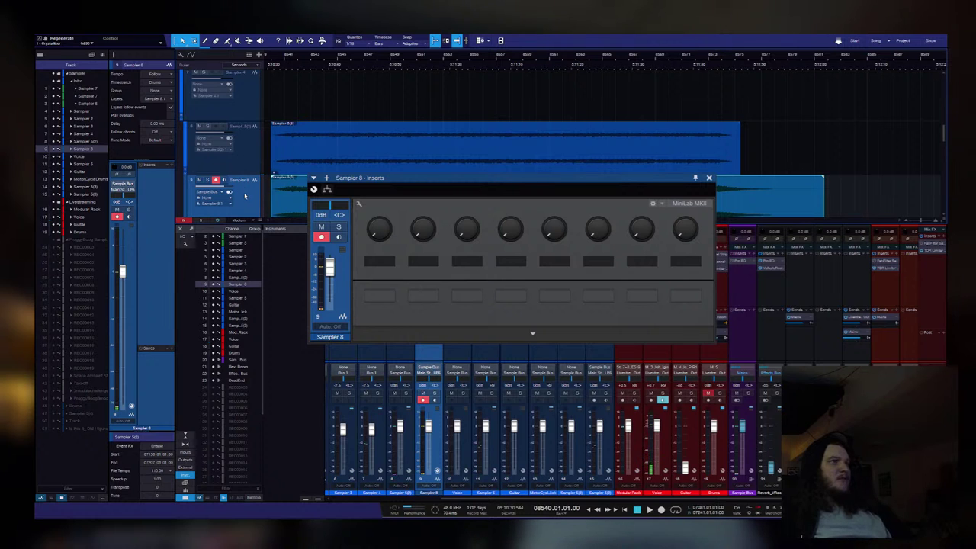
click(430, 369)
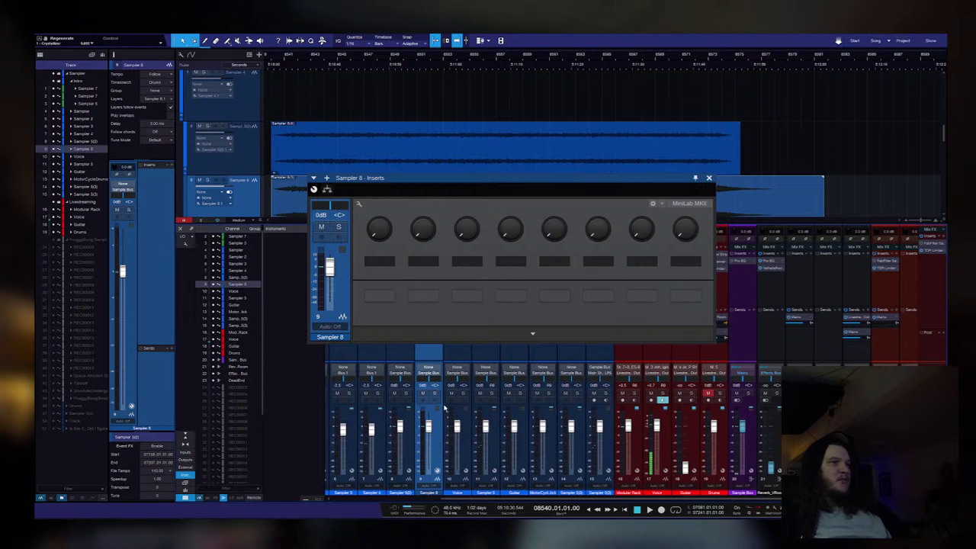
click(744, 349)
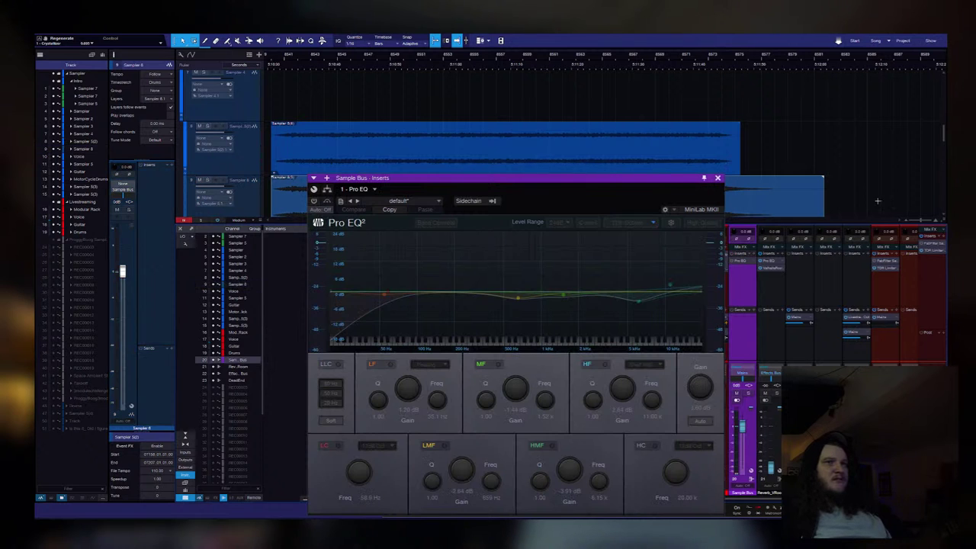
click(709, 178)
Step: Mute the Sampler 5(2) track while playing back both clips, and stop playback
key(space)
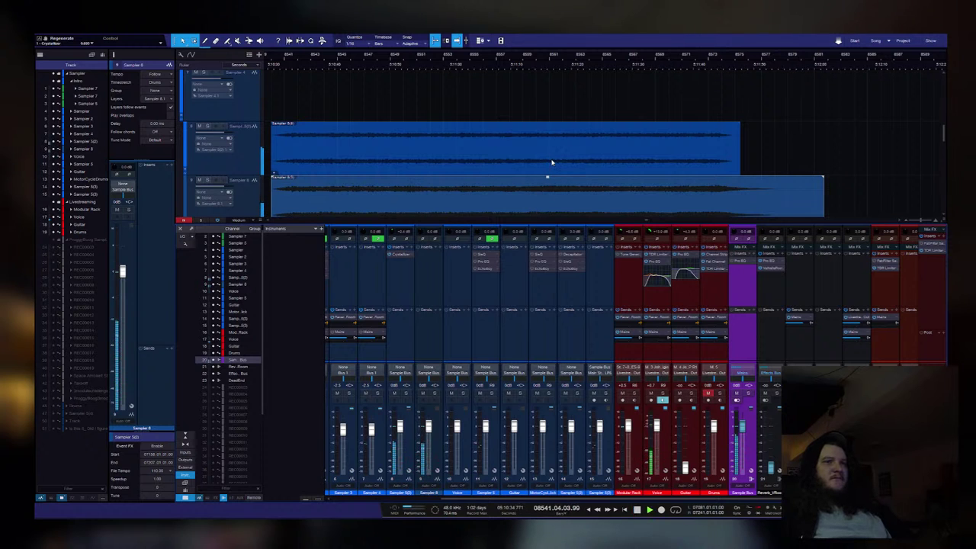
click(199, 126)
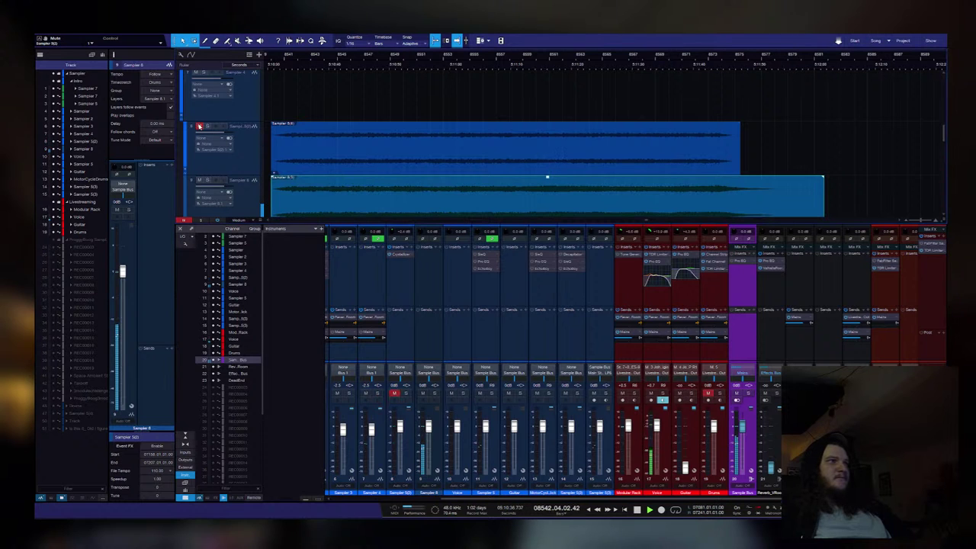
key(space)
Step: Play back the new Sampler 8 recording on its own for its full length
click(253, 160)
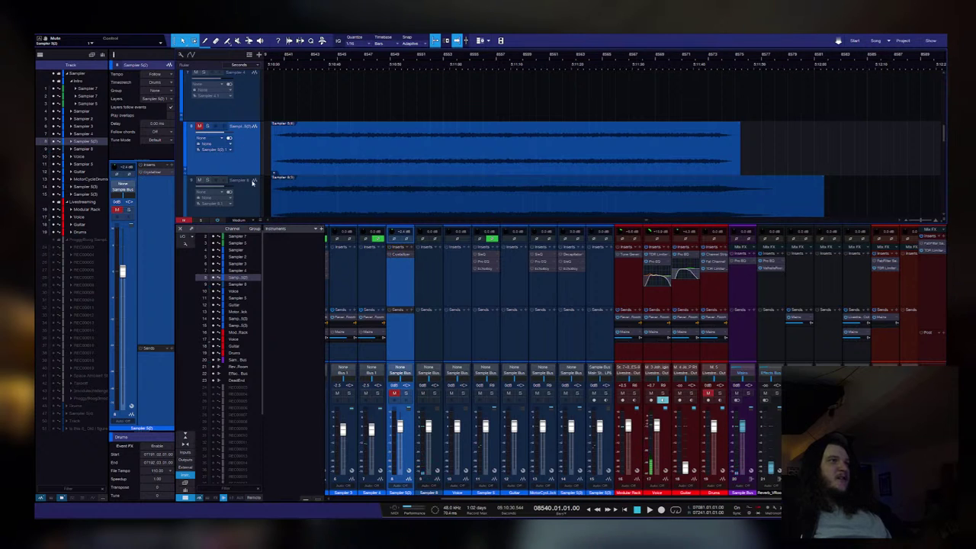
click(252, 204)
key(space)
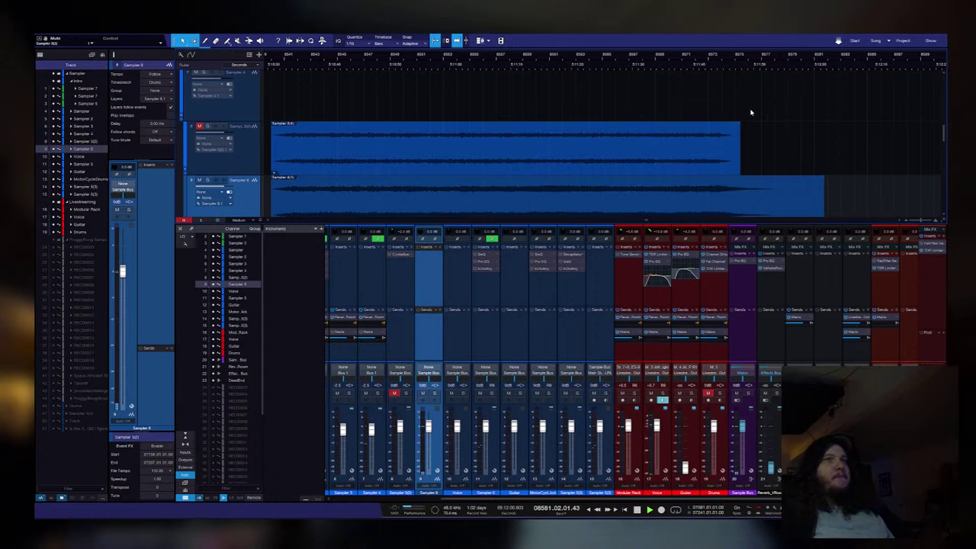
key(space)
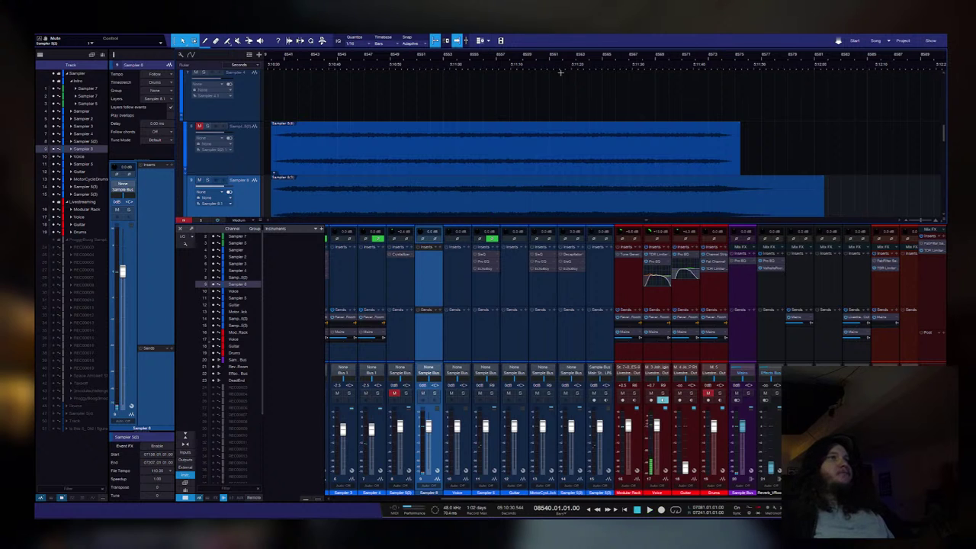
Step: Compare the Sampler 8 clip with the source clip on Sampler 5(2) in a wider view of the arrangement
scroll(543, 67, down, 5)
scroll(539, 69, up, 1)
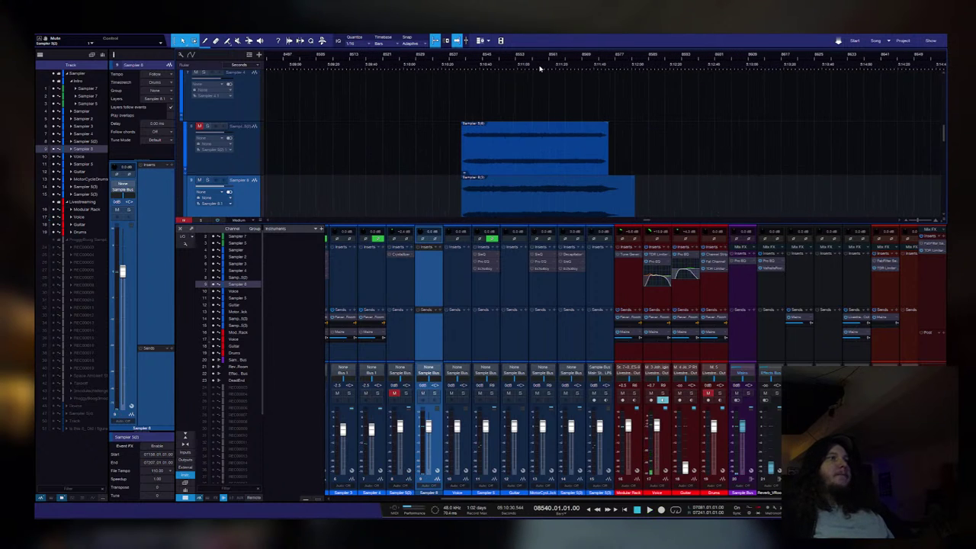
scroll(540, 69, up, 2)
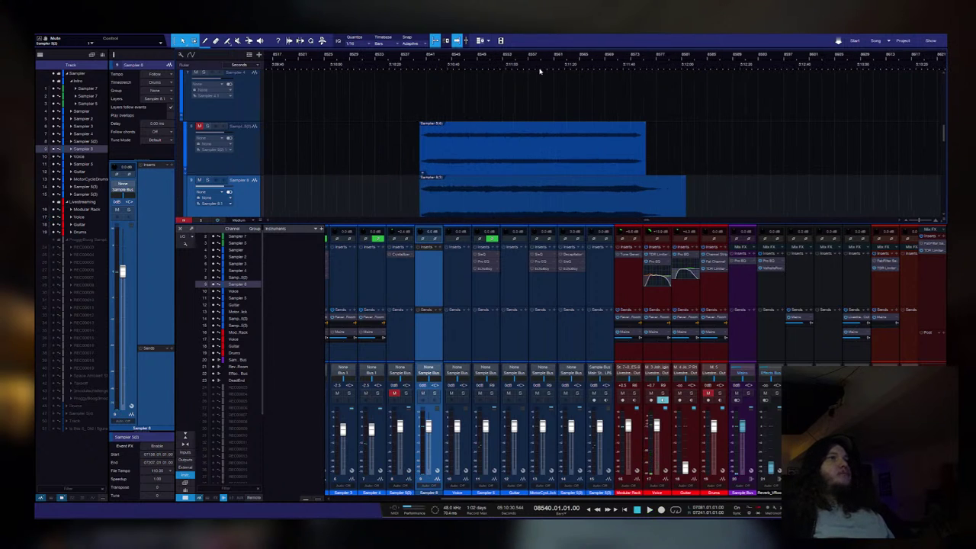
click(484, 208)
click(510, 172)
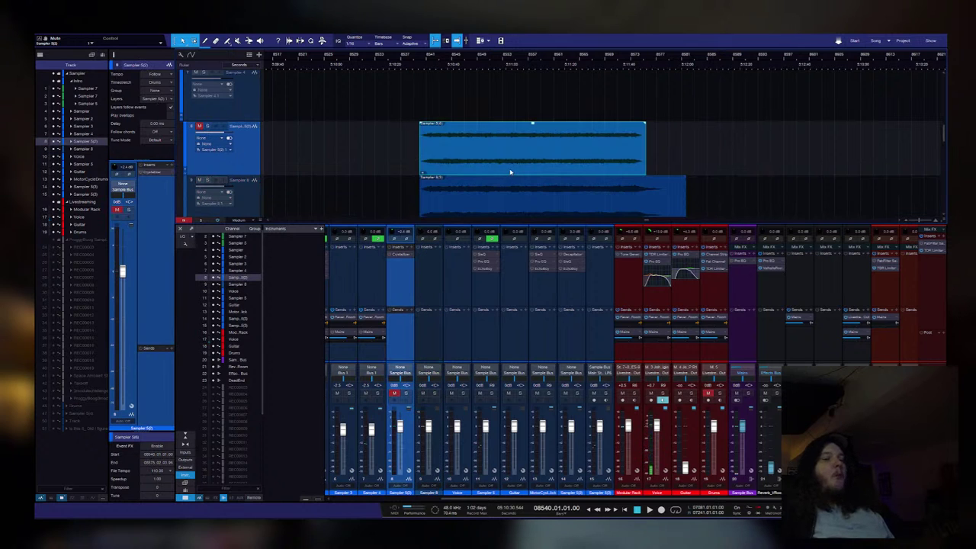
Step: Delete the source clip from the Sampler 5(2) track
key(Delete)
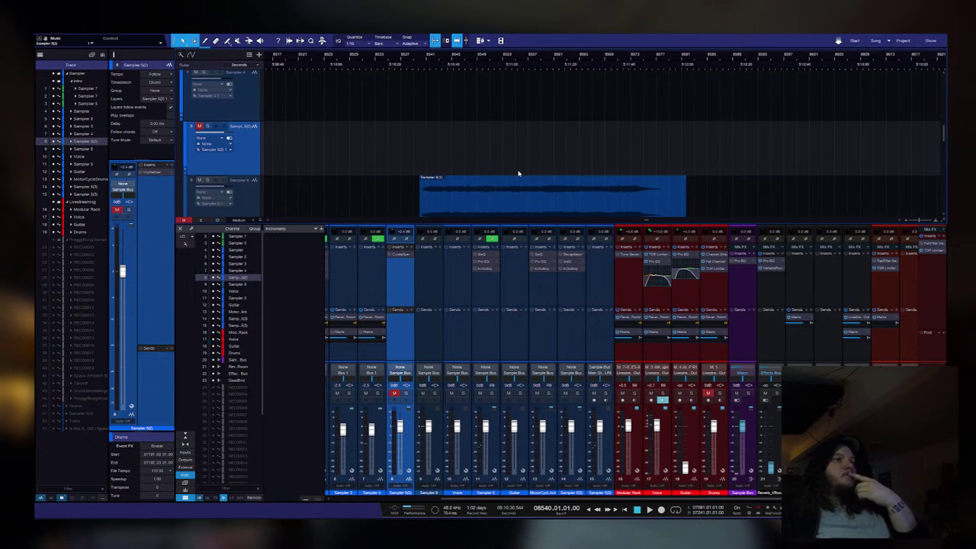
scroll(717, 141, down, 1)
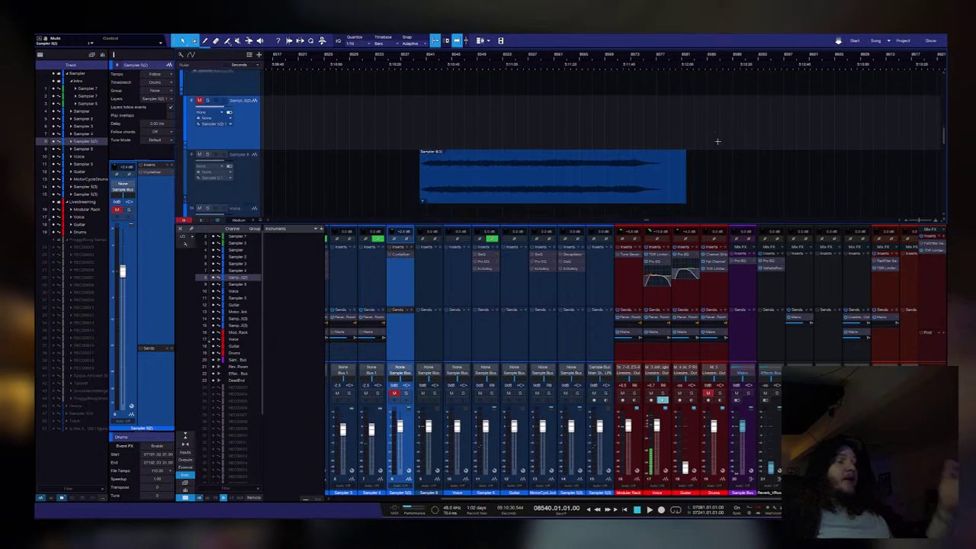
scroll(698, 144, down, 2)
scroll(695, 145, up, 1)
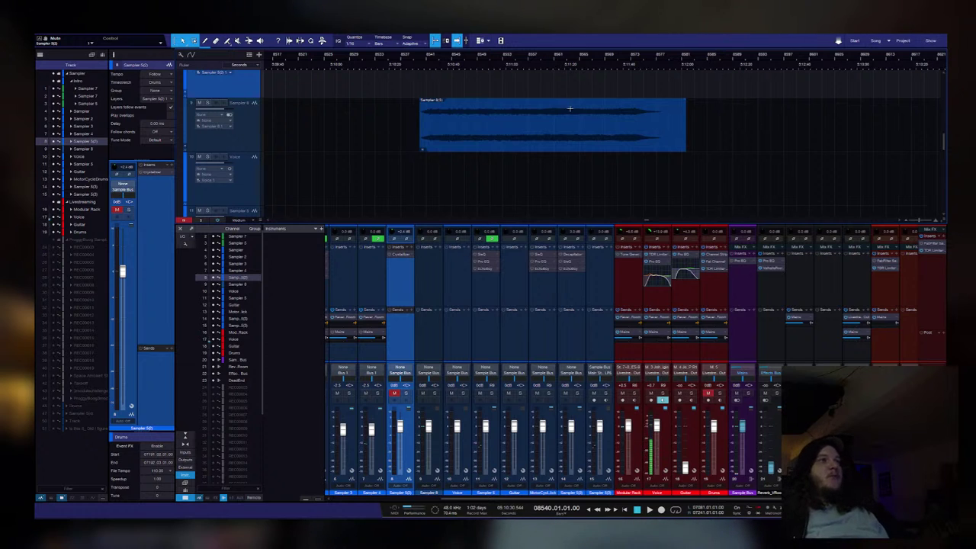
Step: Add a fade-out over the tail and a shorter fade-in at the start of the Sampler 8 clip
click(666, 134)
drag(685, 100, 656, 103)
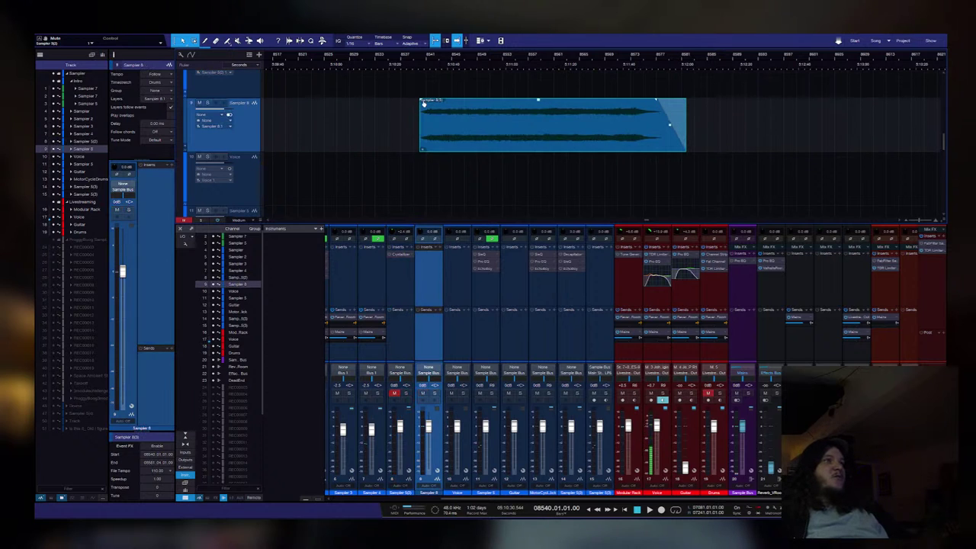
drag(424, 102, 437, 101)
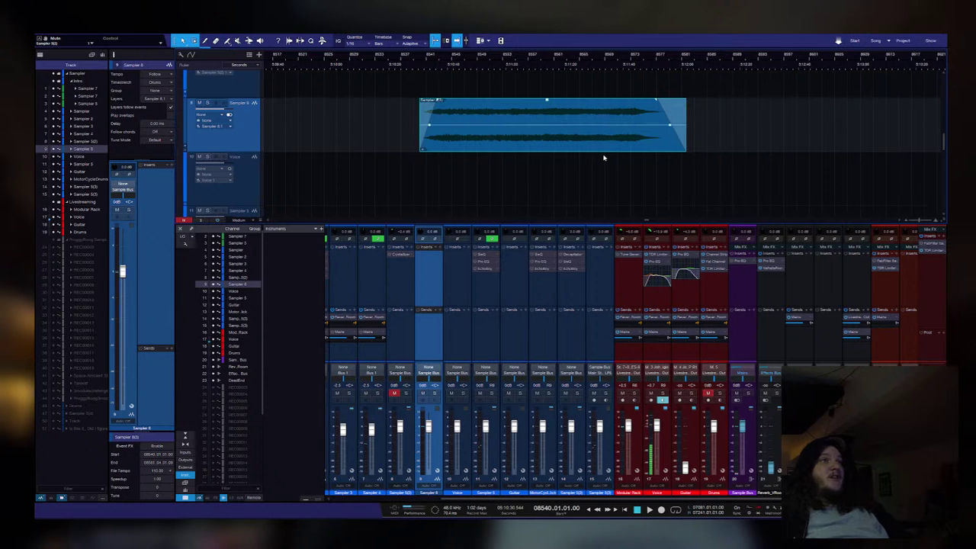
scroll(441, 129, up, 1)
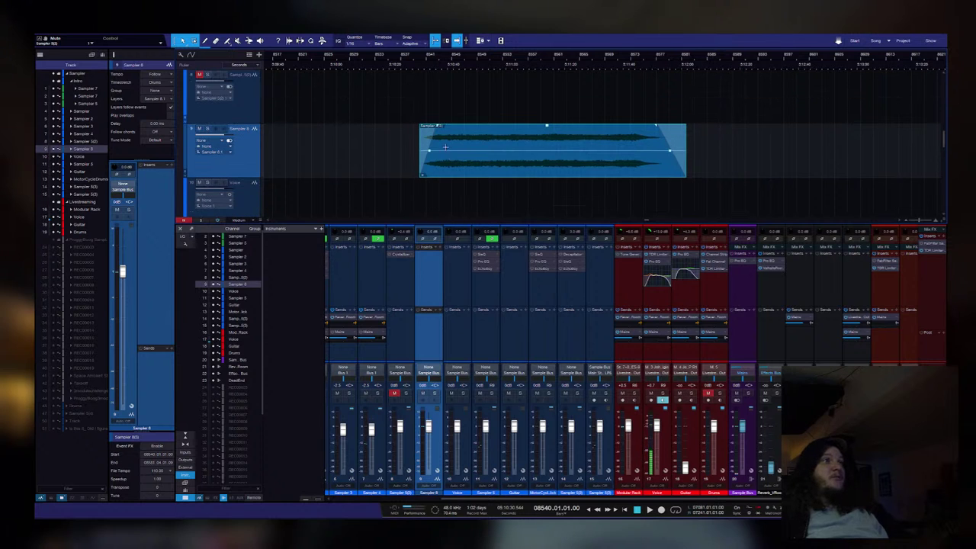
Step: Shape a short rounded volume bump in the Sampler 8 clip's gain envelope near bar 8543
drag(422, 57, 455, 61)
scroll(379, 148, down, 1)
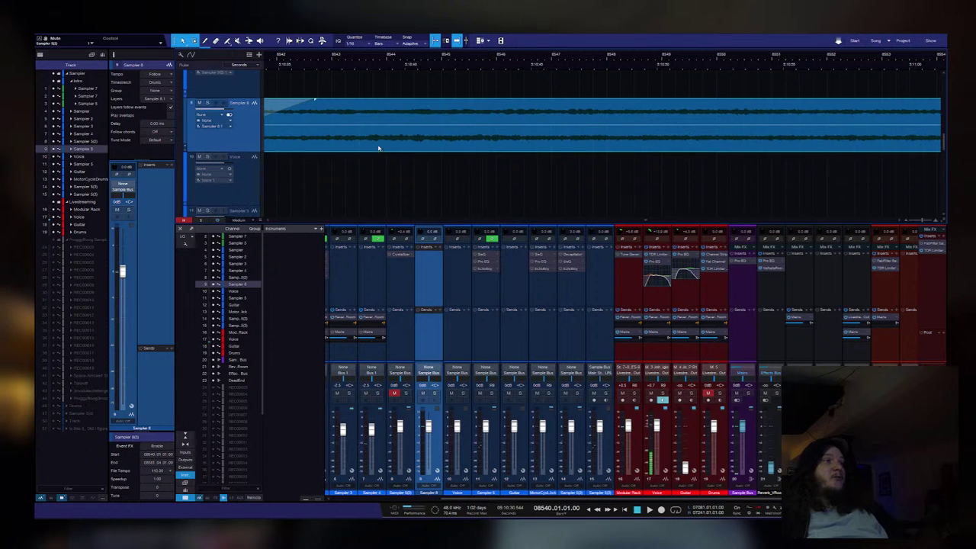
scroll(412, 119, left, 3)
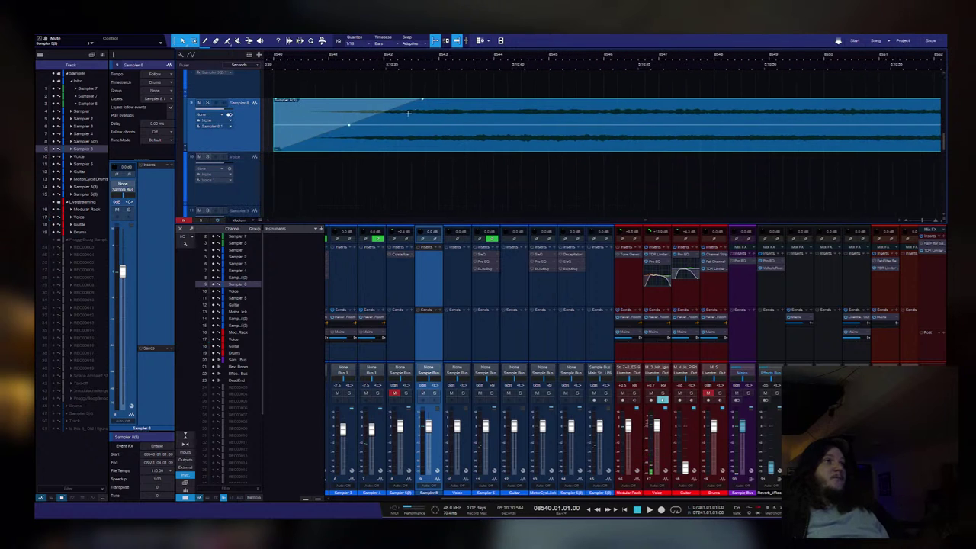
click(431, 127)
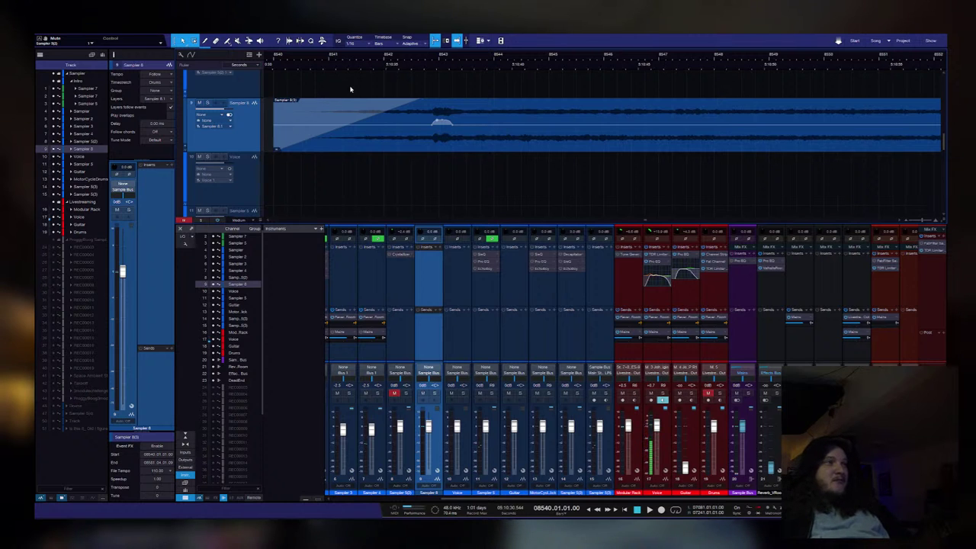
click(385, 139)
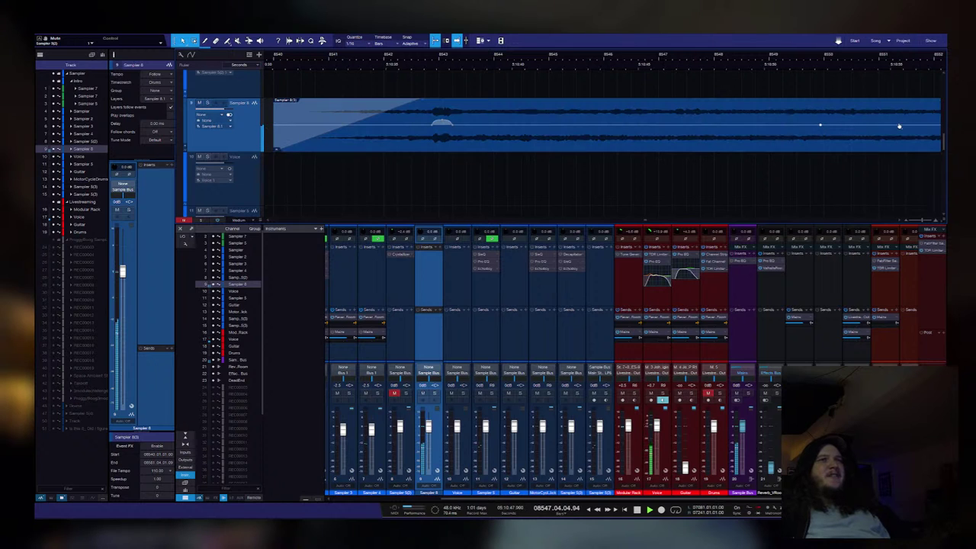
Step: Play back the clip and shape a wider rounded gain envelope bump around bar 8551
drag(870, 126, 875, 115)
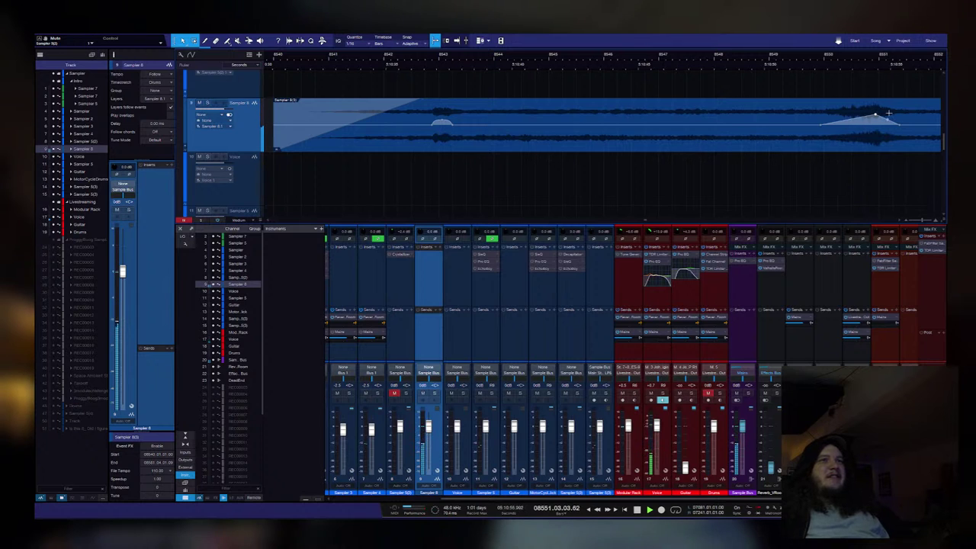
key(space)
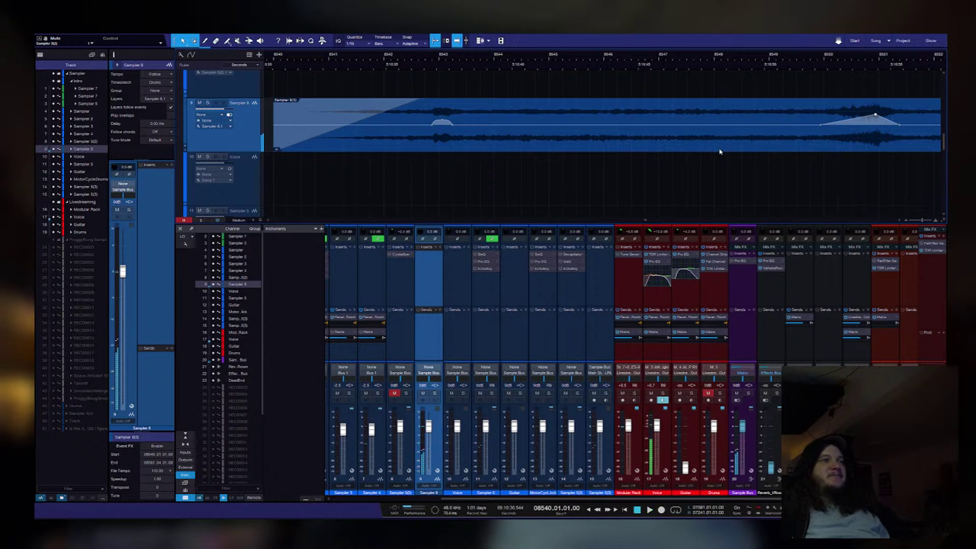
drag(888, 123, 889, 120)
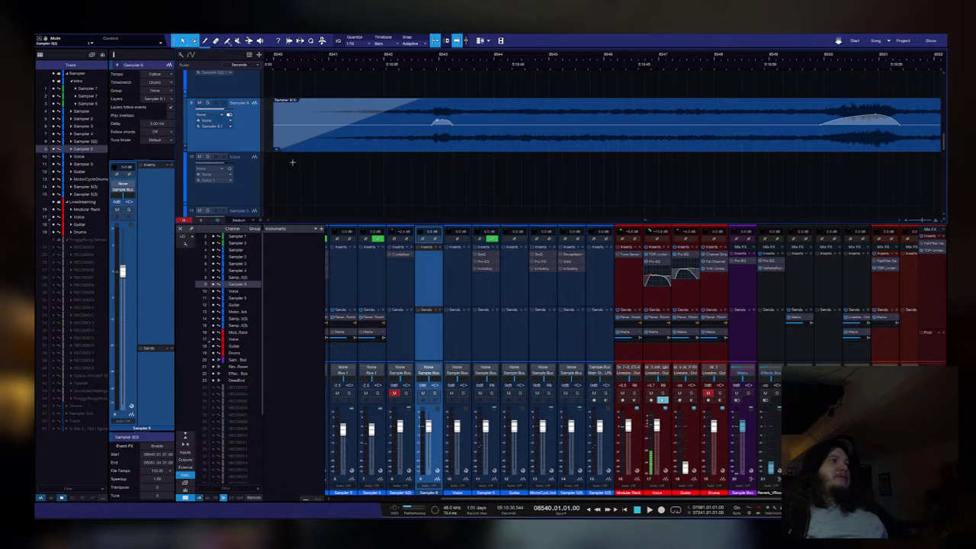
click(839, 157)
Step: Insert EchoBoy on Sampler 8 and adjust its mix, echo time and feedback during playback
click(301, 130)
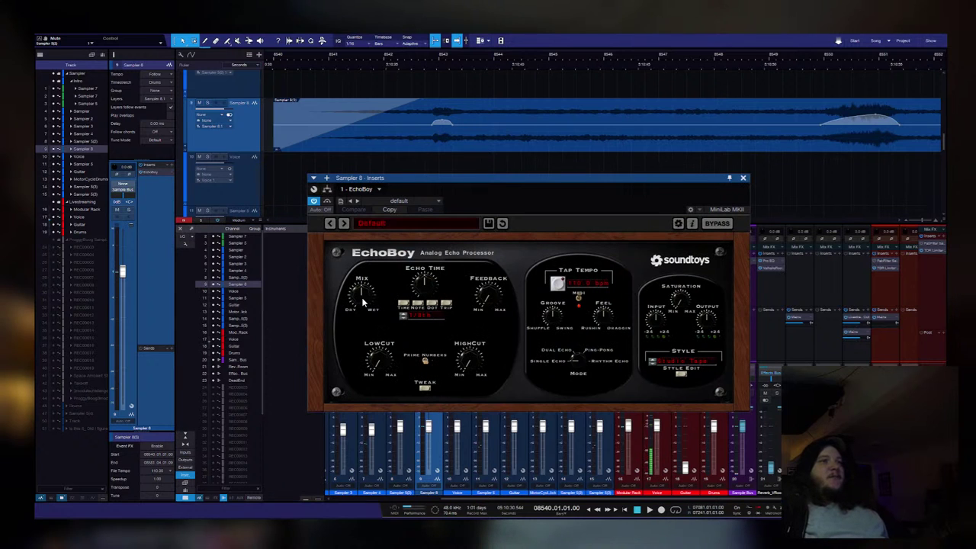
drag(363, 303, 363, 283)
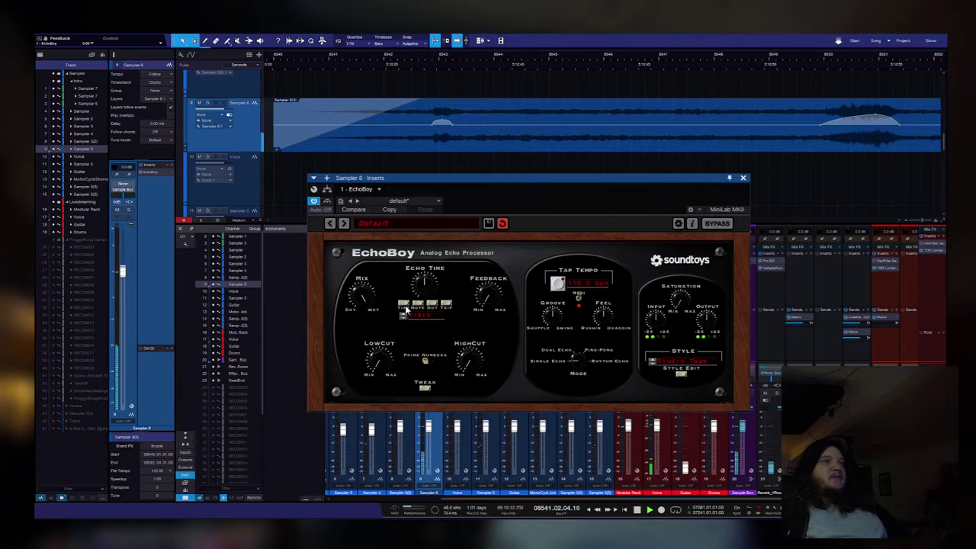
drag(425, 284, 424, 294)
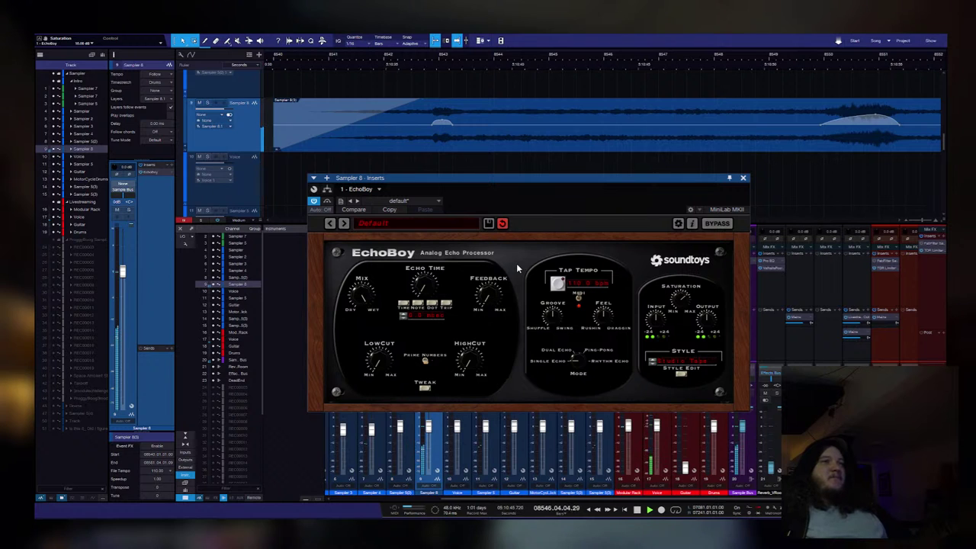
drag(482, 293, 467, 255)
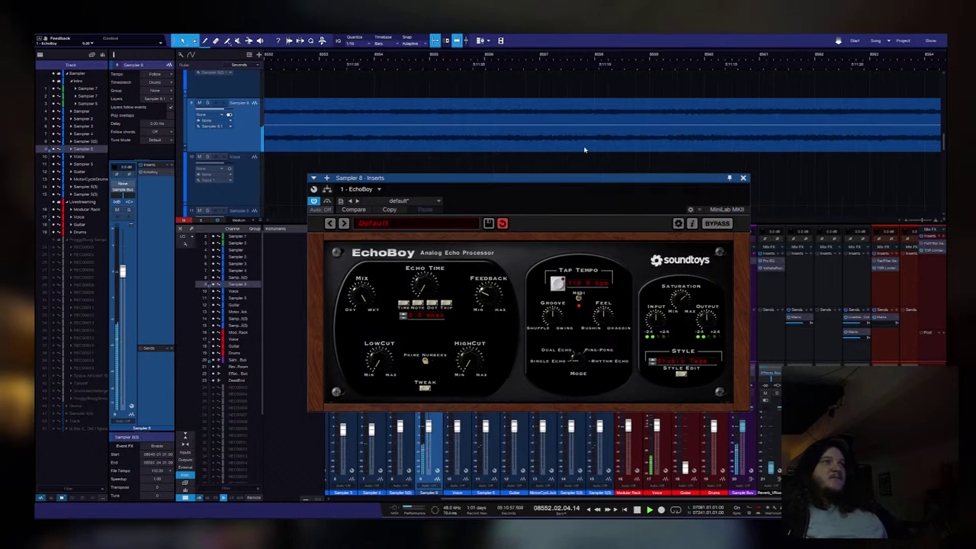
key(space)
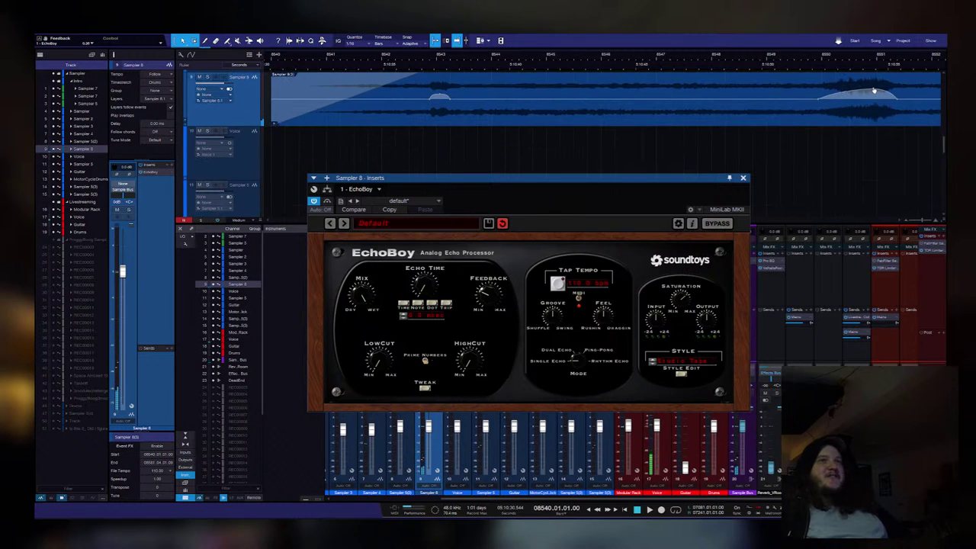
Step: Flatten the gain envelope bump around bar 8551 to a much lower peak and restart playback
drag(874, 92, 875, 99)
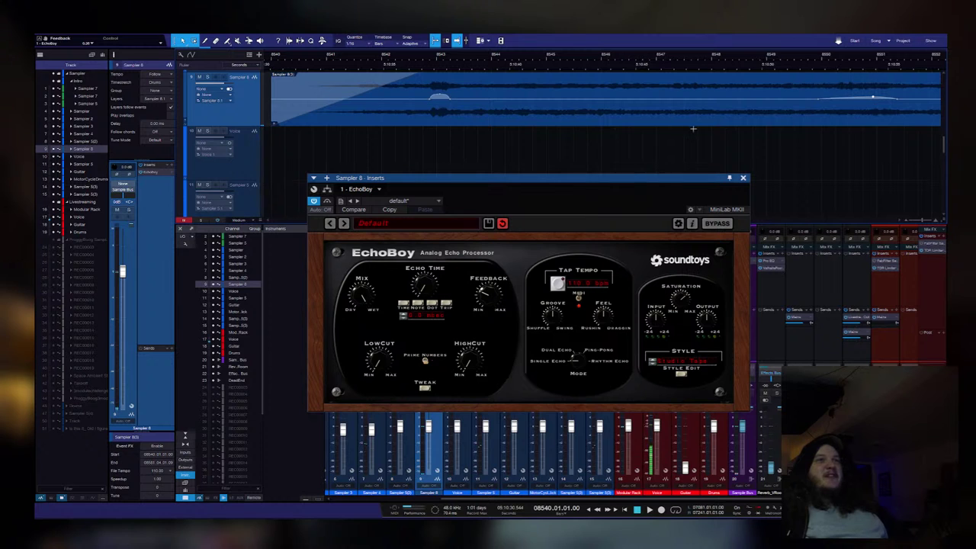
key(space)
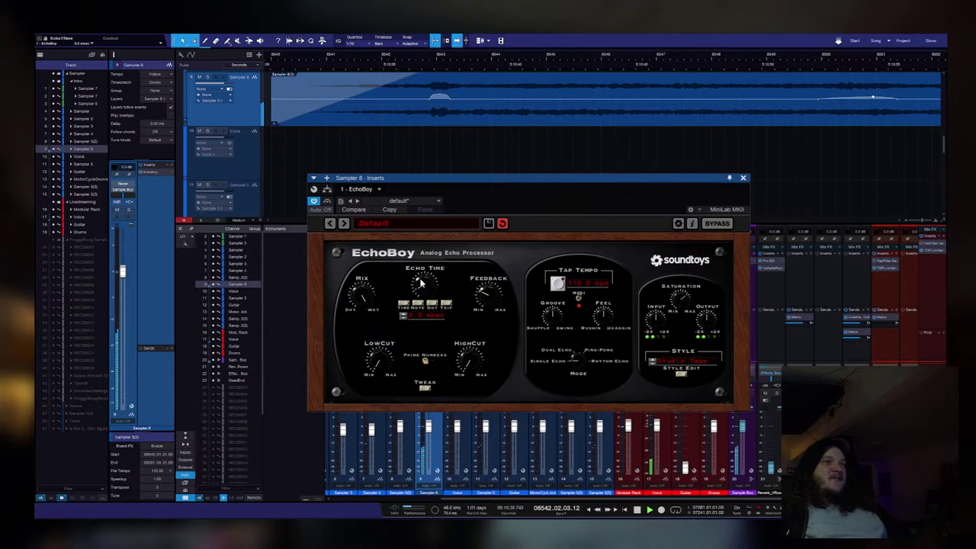
Step: Sweep EchoBoy's echo time, leaving it at about 22 ms, and set the style to EchoPlex
drag(420, 281, 415, 218)
drag(412, 199, 413, 237)
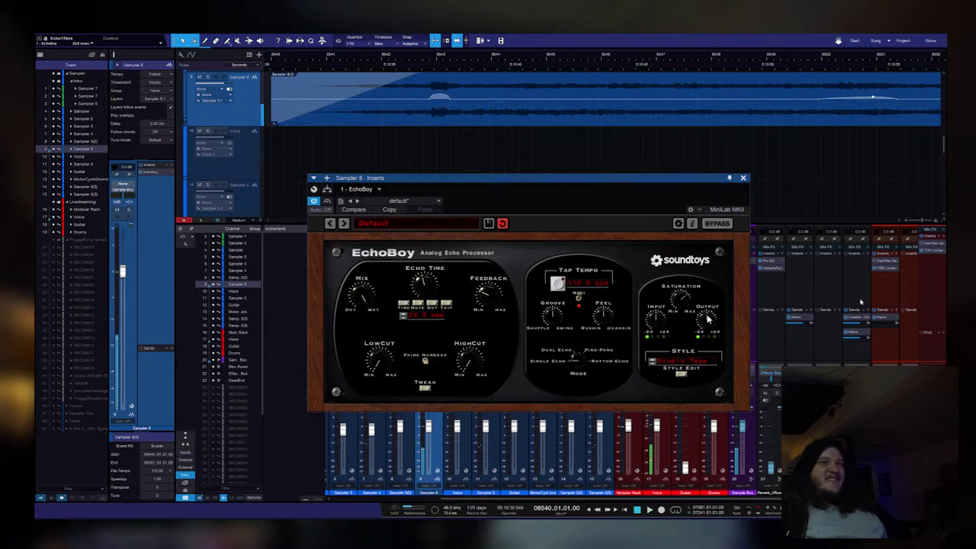
click(698, 363)
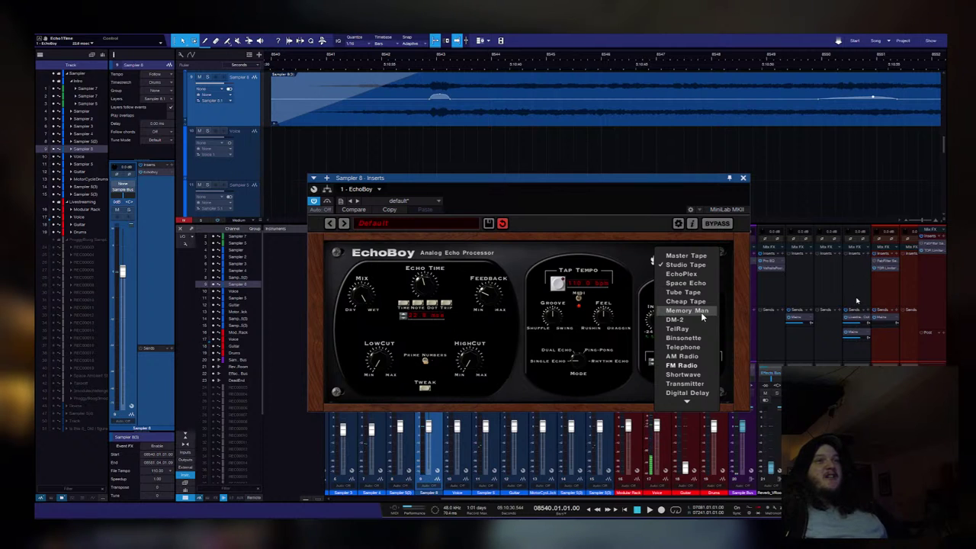
click(692, 273)
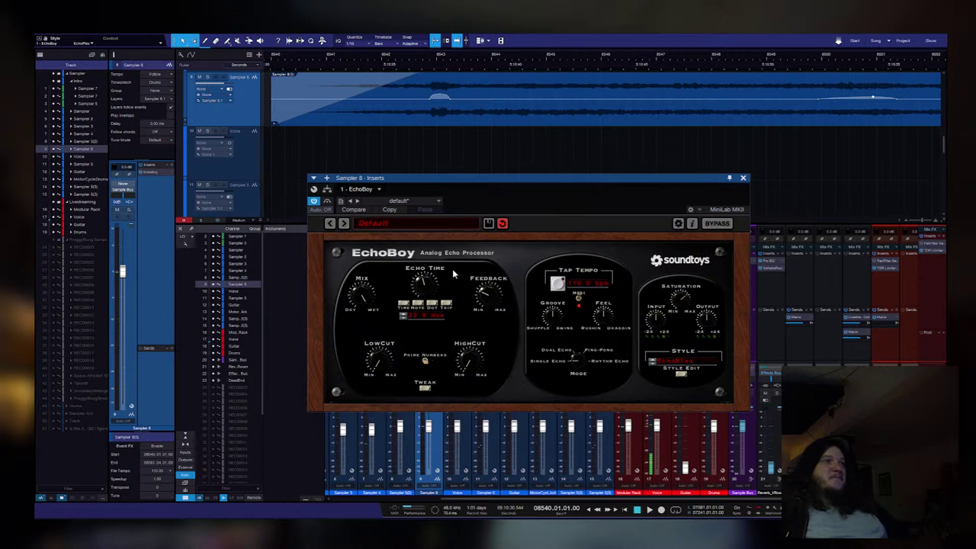
Step: Play back the clip with the EchoPlex style while lengthening the echo time and raising the feedback
key(space)
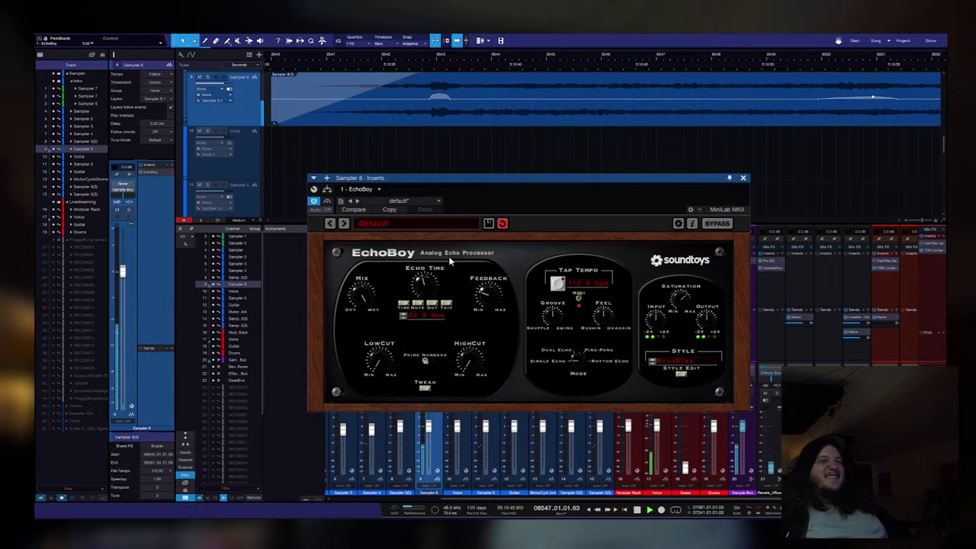
drag(421, 276, 415, 248)
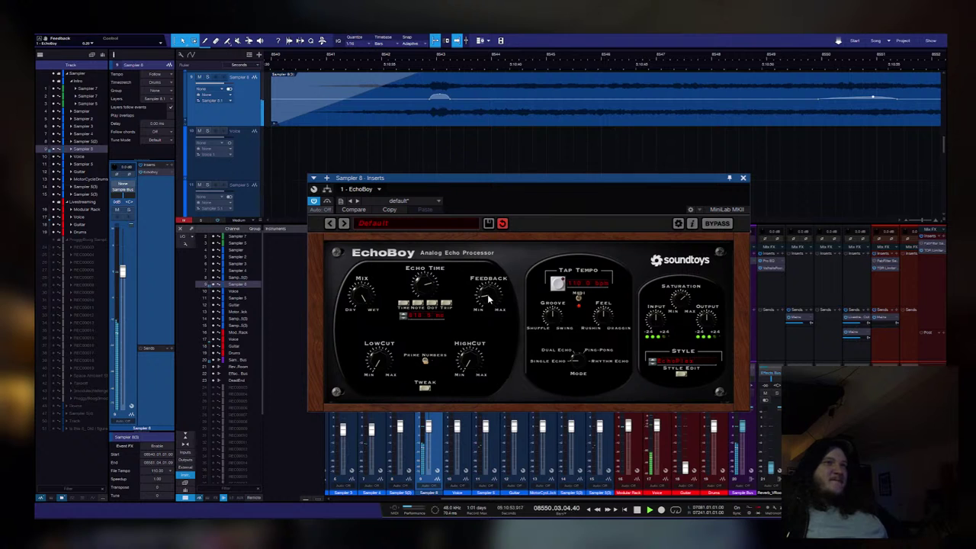
drag(486, 288, 487, 279)
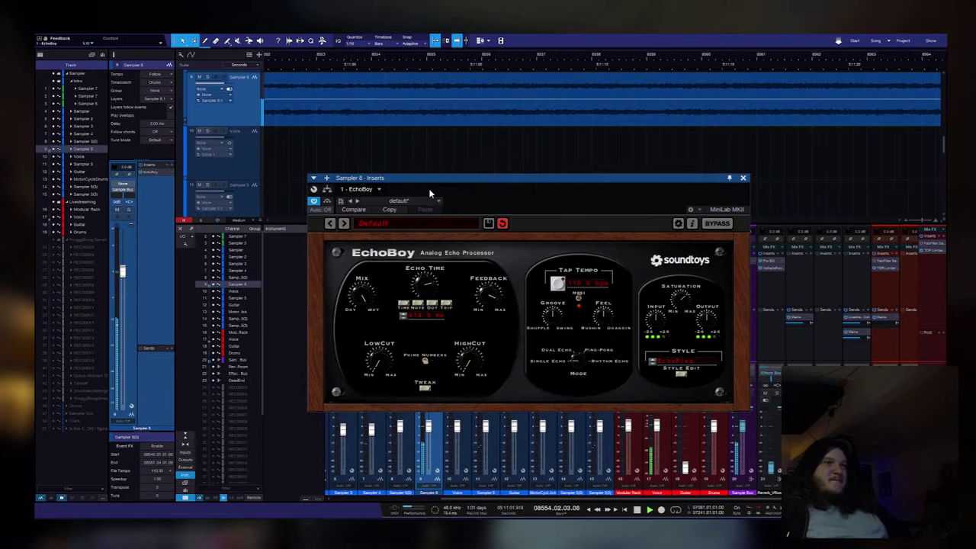
scroll(642, 77, down, 3)
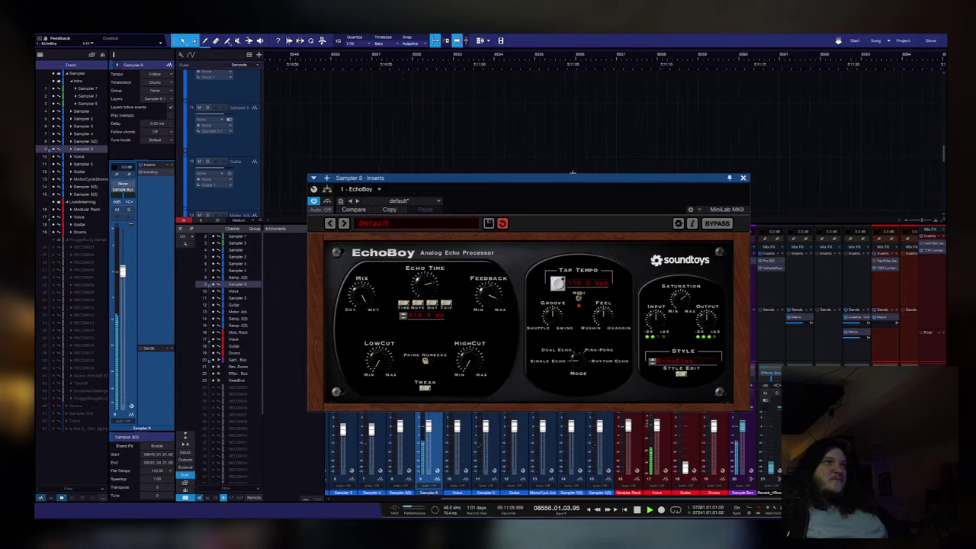
scroll(572, 169, up, 3)
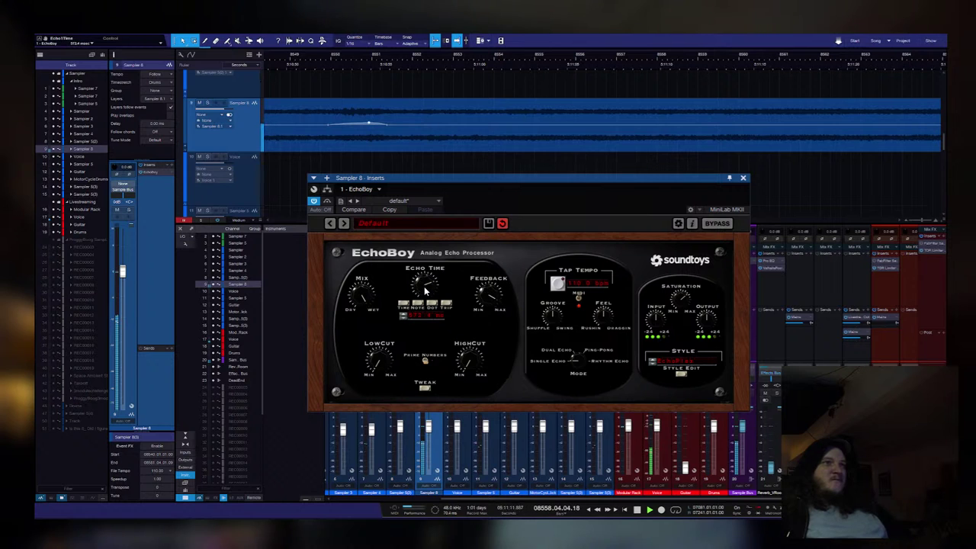
Step: Shorten EchoBoy's echo time to about 14 ms and turn the feedback down to 0
scroll(428, 299, down, 2)
scroll(429, 302, down, 2)
scroll(431, 309, down, 1)
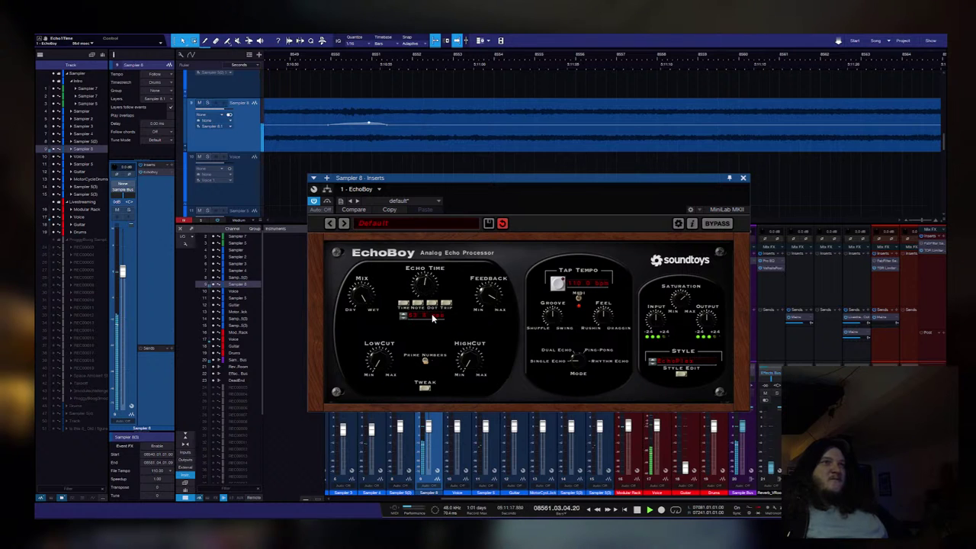
scroll(433, 321, down, 3)
drag(485, 325, 484, 360)
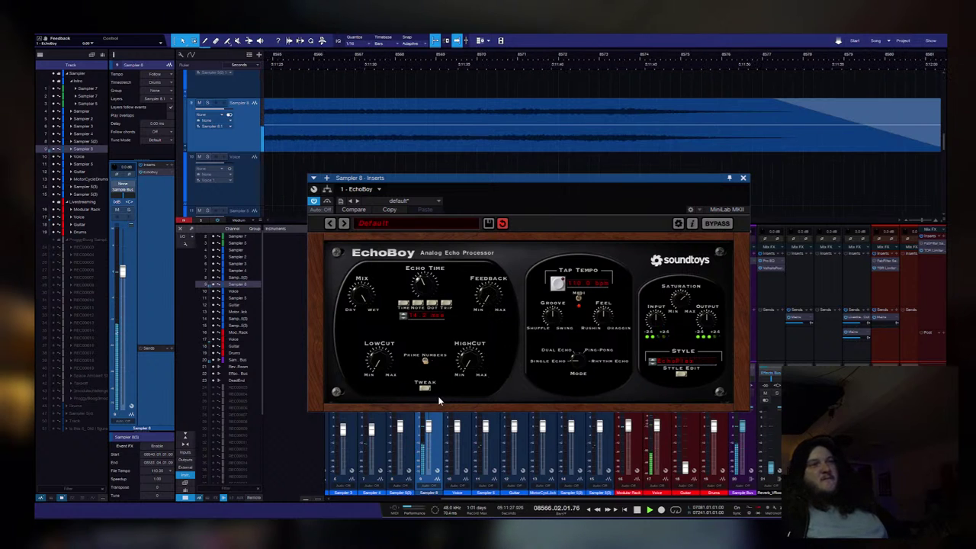
Step: Adjust EchoBoy's low cut and lengthen the echo time again while listening to the end of the clip
drag(381, 368, 373, 336)
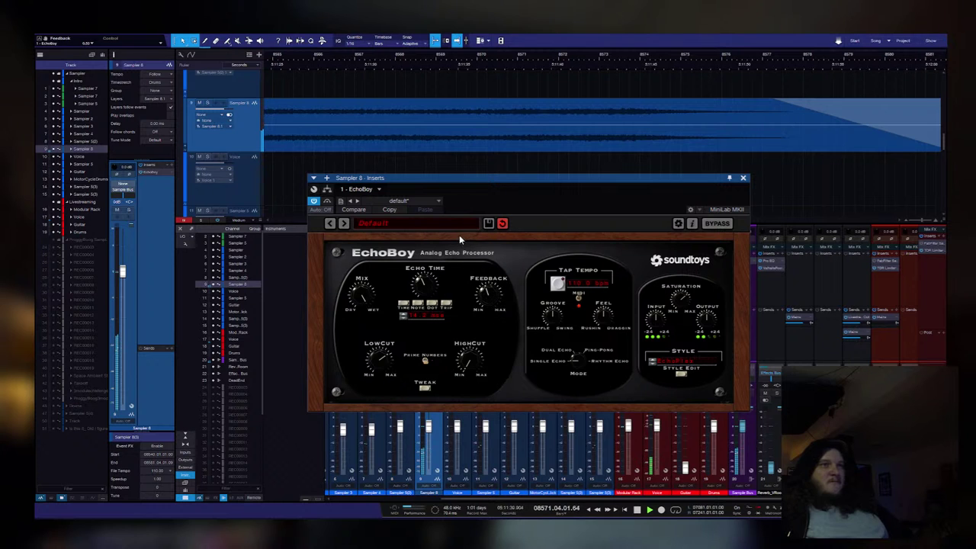
drag(425, 282, 425, 258)
drag(375, 357, 376, 352)
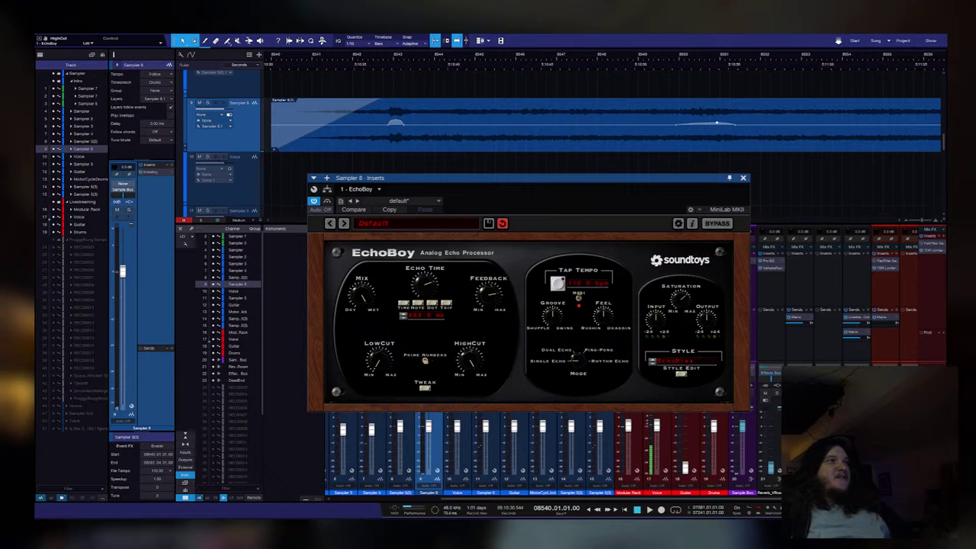
Step: Increase EchoBoy's saturation slightly and change its style to Space Echo
scroll(681, 303, up, 3)
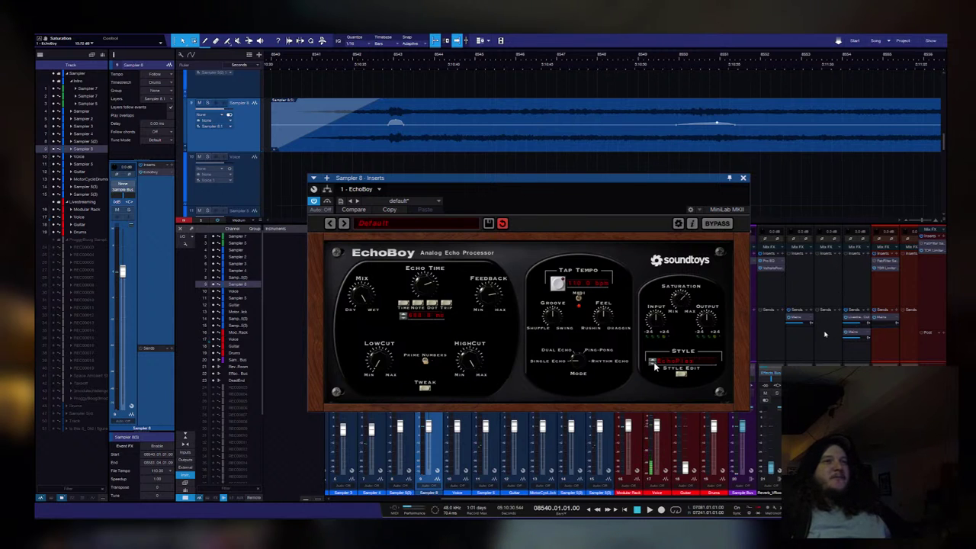
click(687, 361)
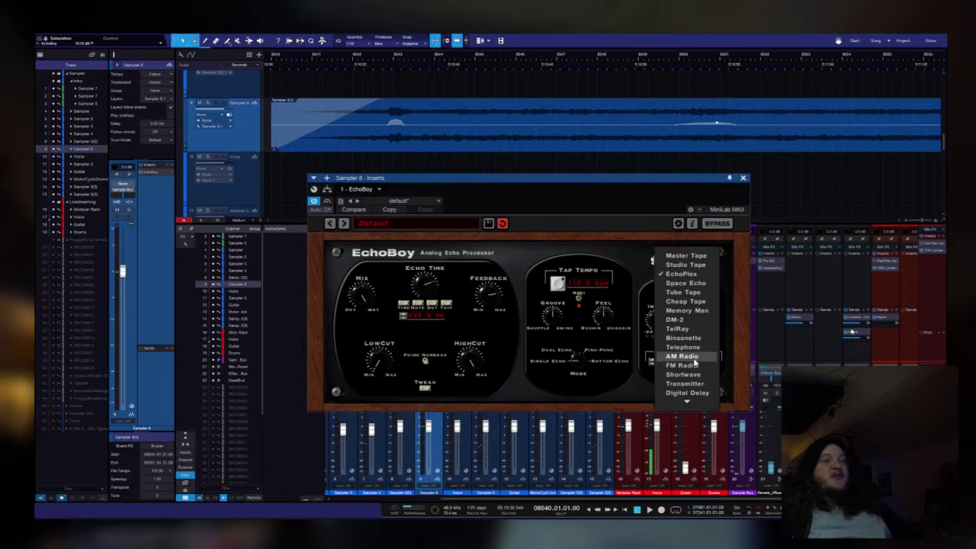
click(688, 283)
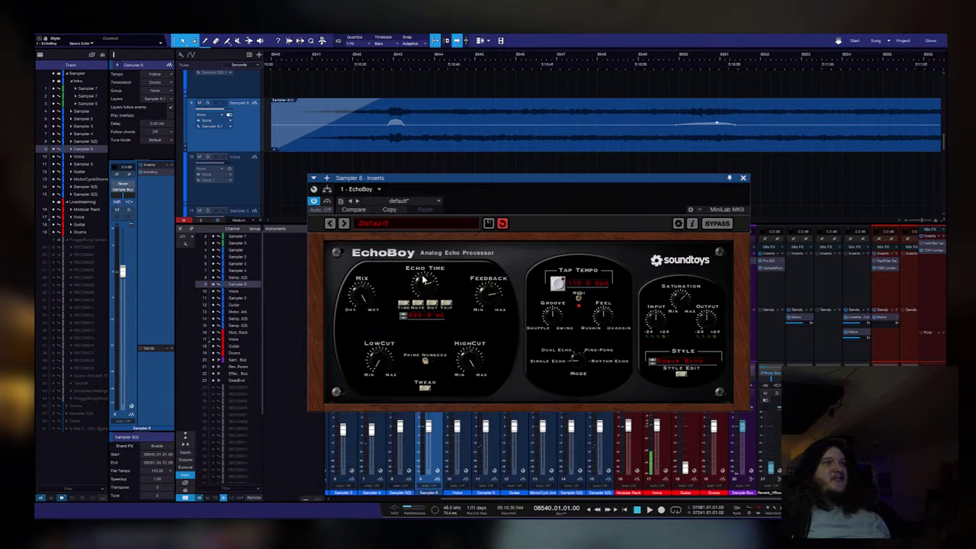
Step: Play back the Sampler 8 clip while varying EchoBoy's echo time, feedback, mix and cut filters
click(489, 297)
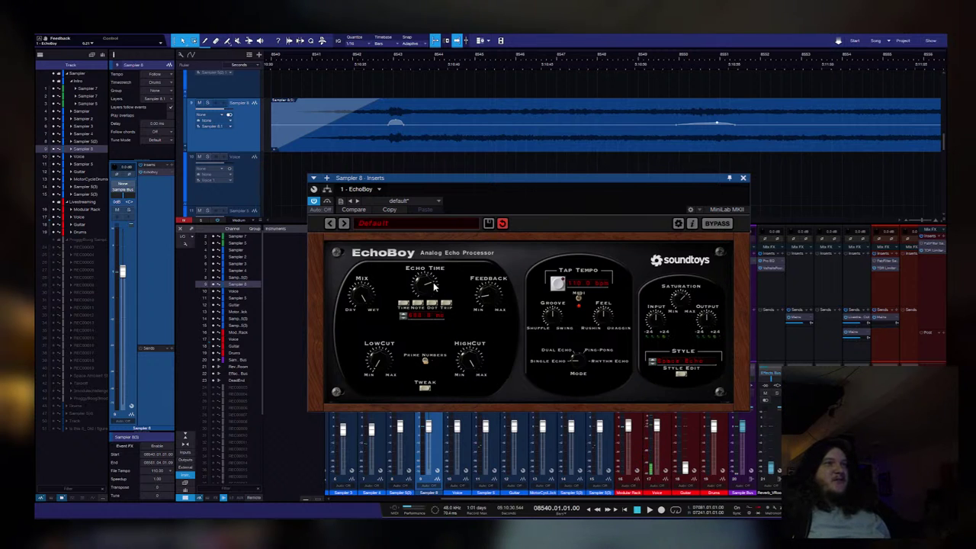
drag(431, 285, 433, 258)
key(space)
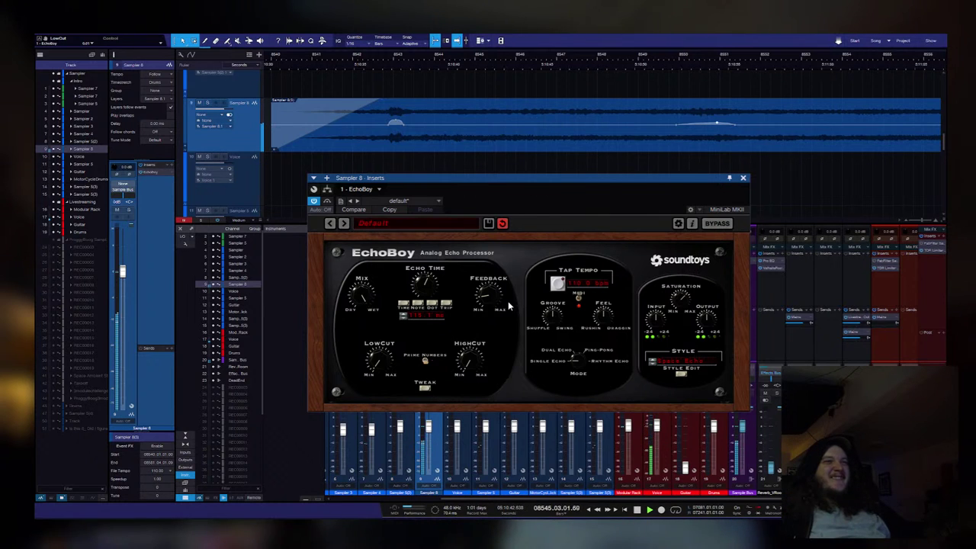
drag(485, 302, 468, 241)
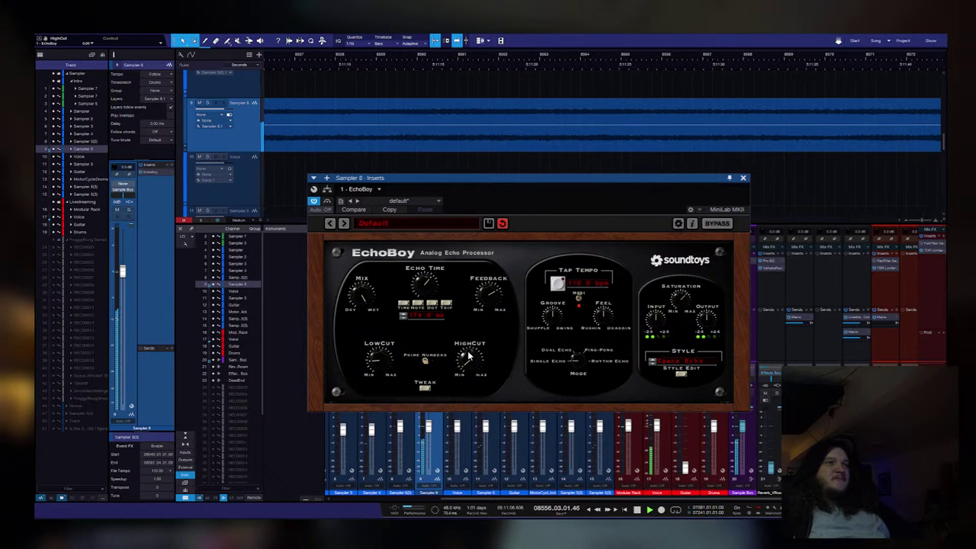
drag(372, 291, 378, 347)
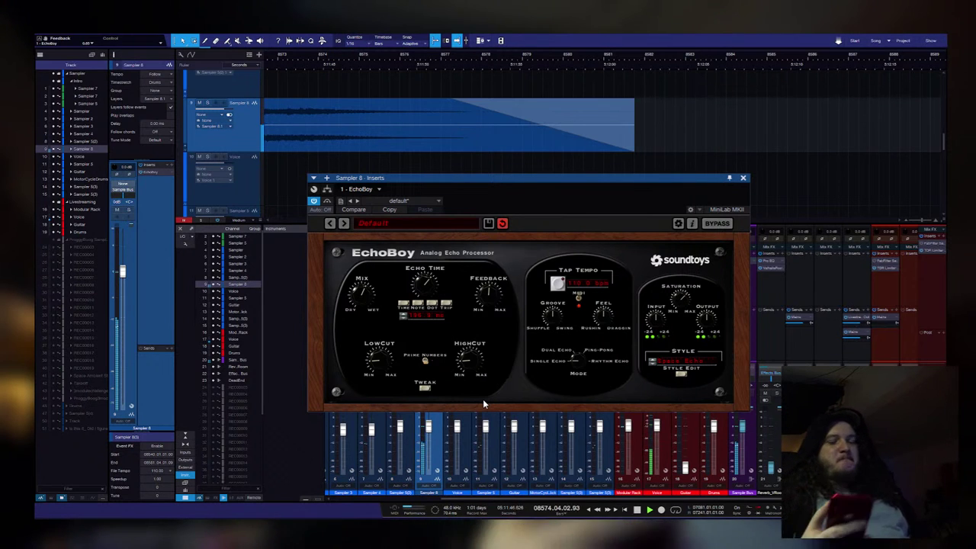
key(space)
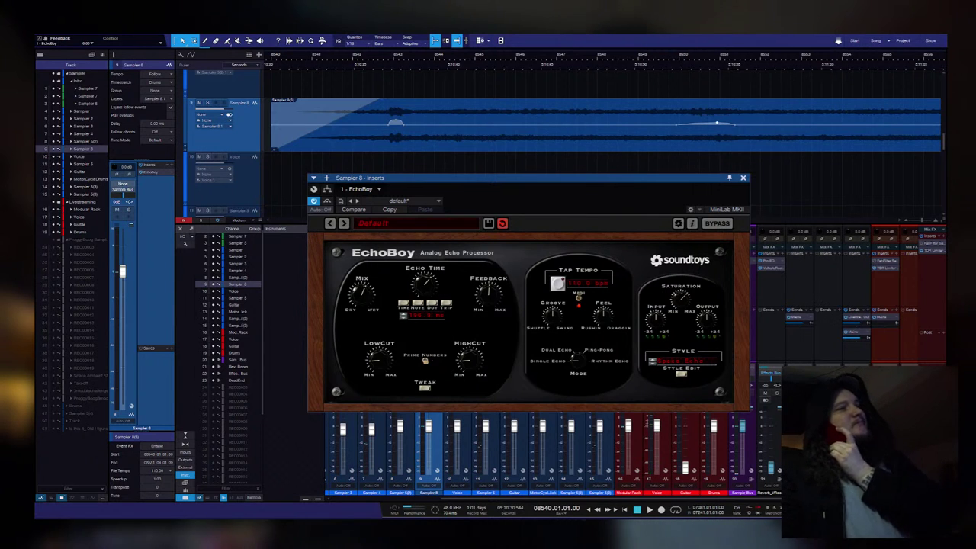
Step: Listen to the looped Sampler 8 clip through EchoBoy to its end and close the plug-in window
scroll(549, 457, left, 1)
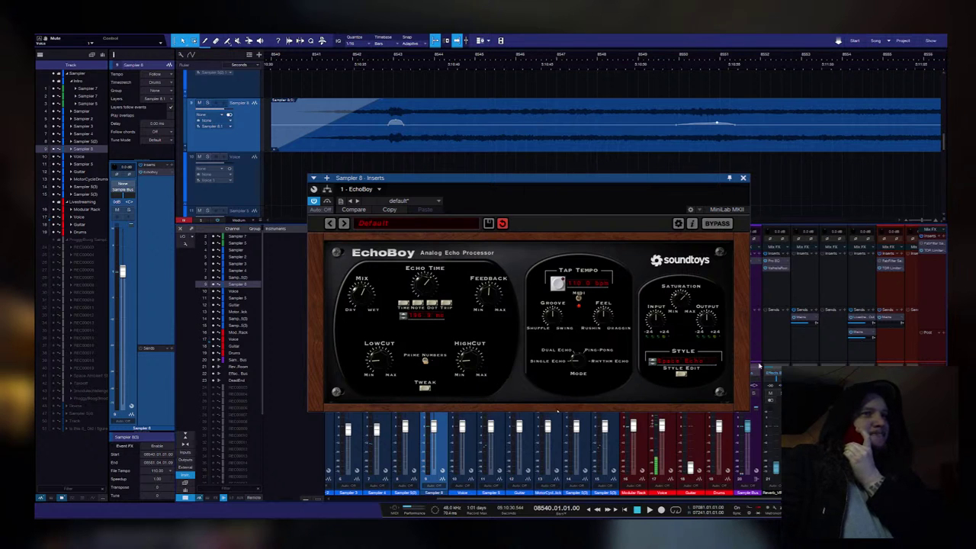
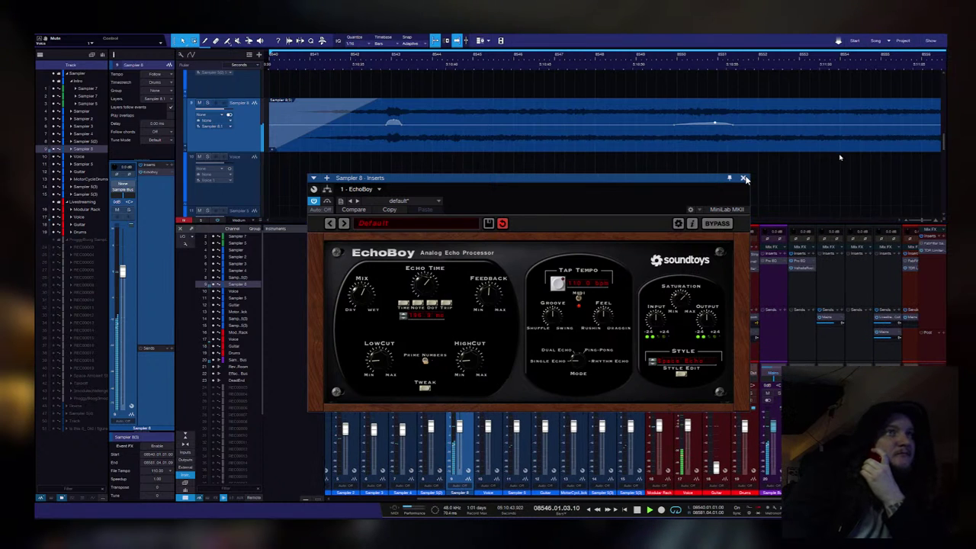
click(744, 178)
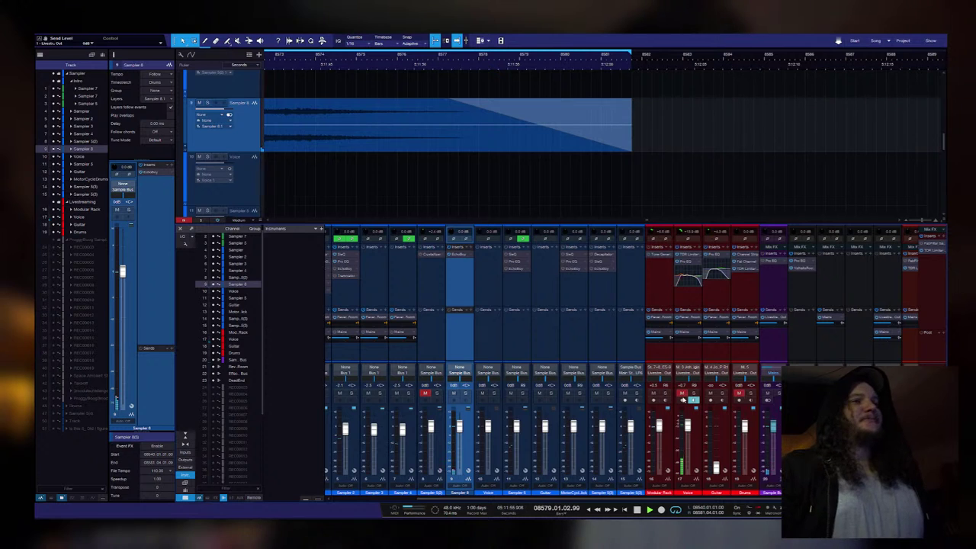
key(space)
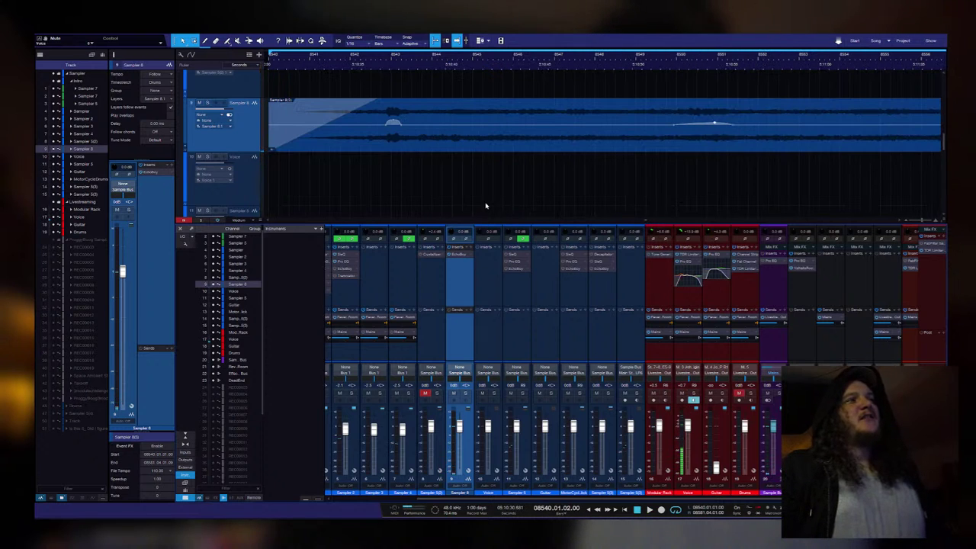
Step: Examine the Sampler 8 clip along its length and replay its beginning
scroll(485, 205, right, 5)
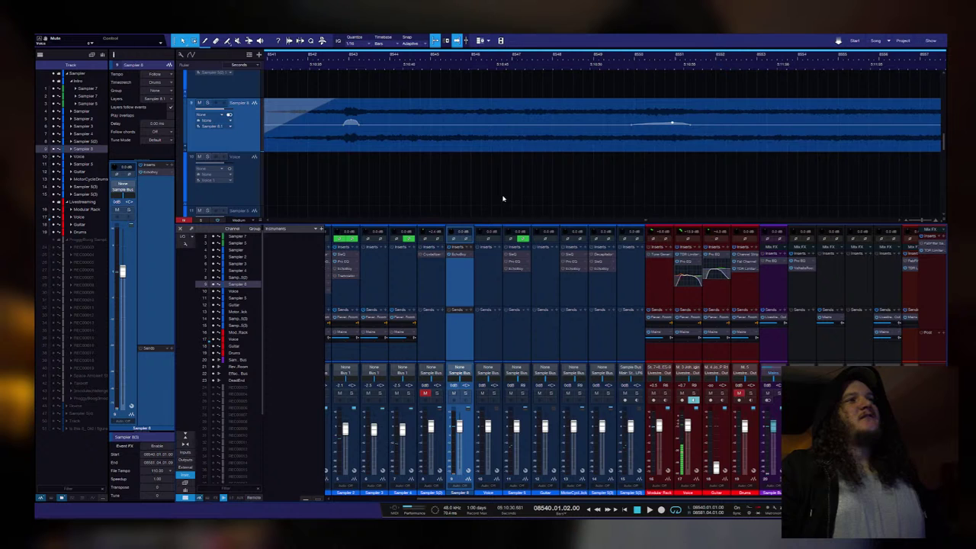
click(771, 288)
scroll(738, 187, right, 3)
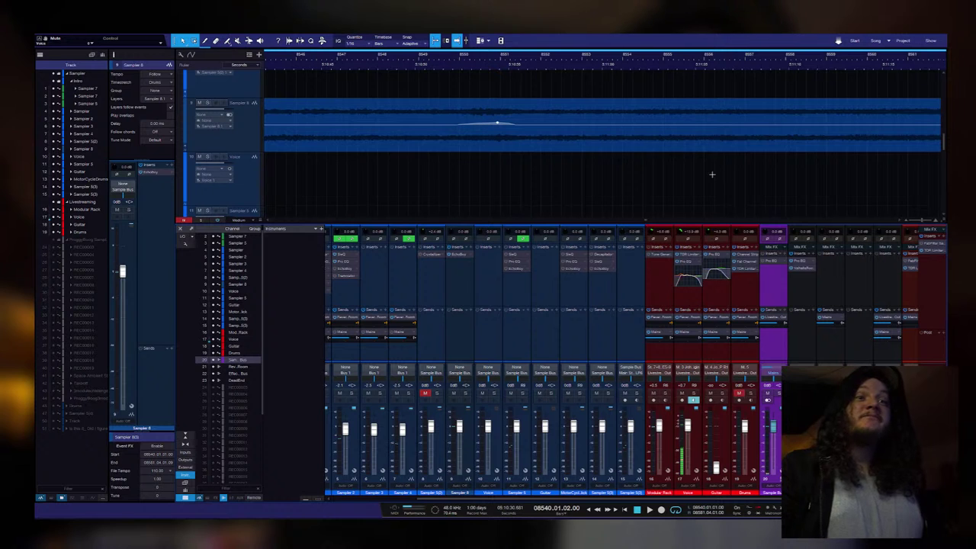
scroll(365, 148, left, 1)
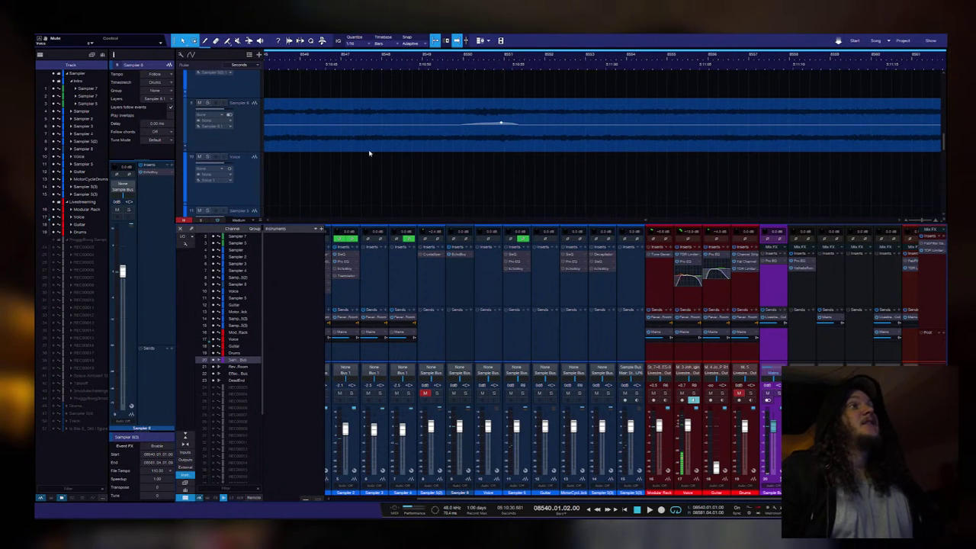
scroll(516, 168, left, 3)
scroll(499, 158, left, 10)
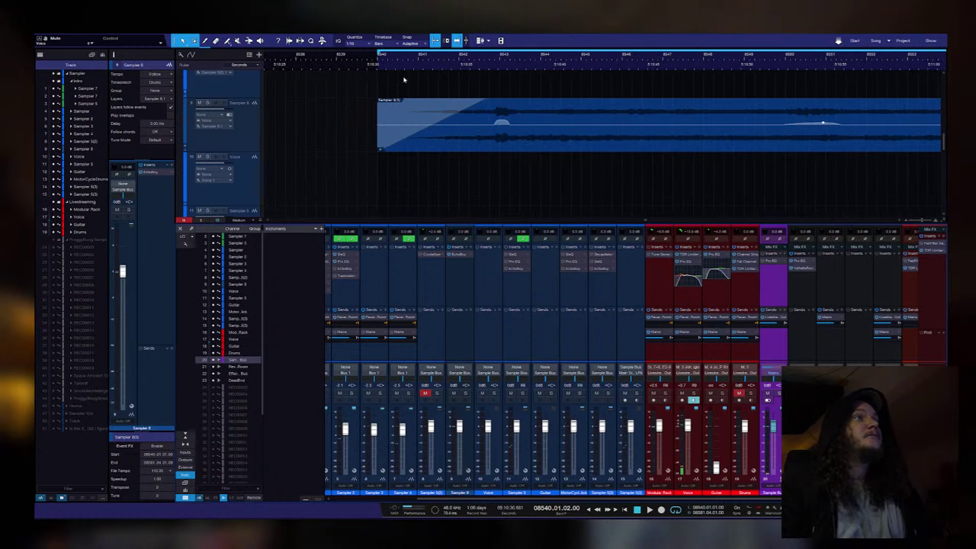
key(space)
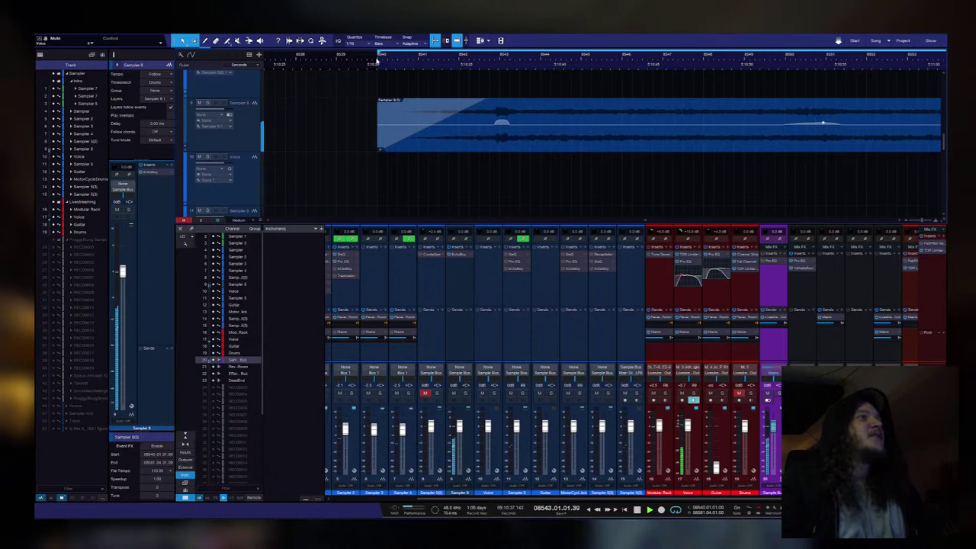
key(space)
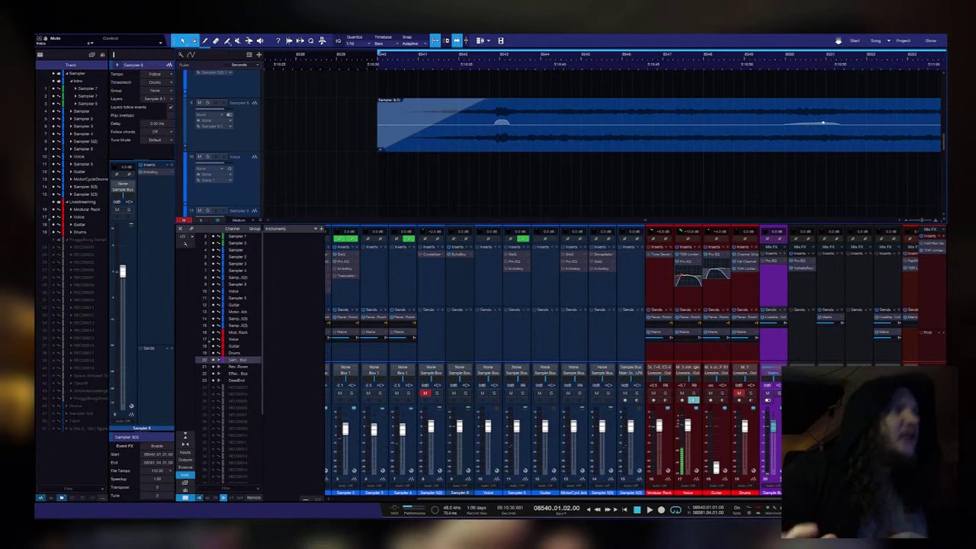
Step: Rename the Voice track below Sampler 8 as Sampler and route its output to the main output
click(217, 136)
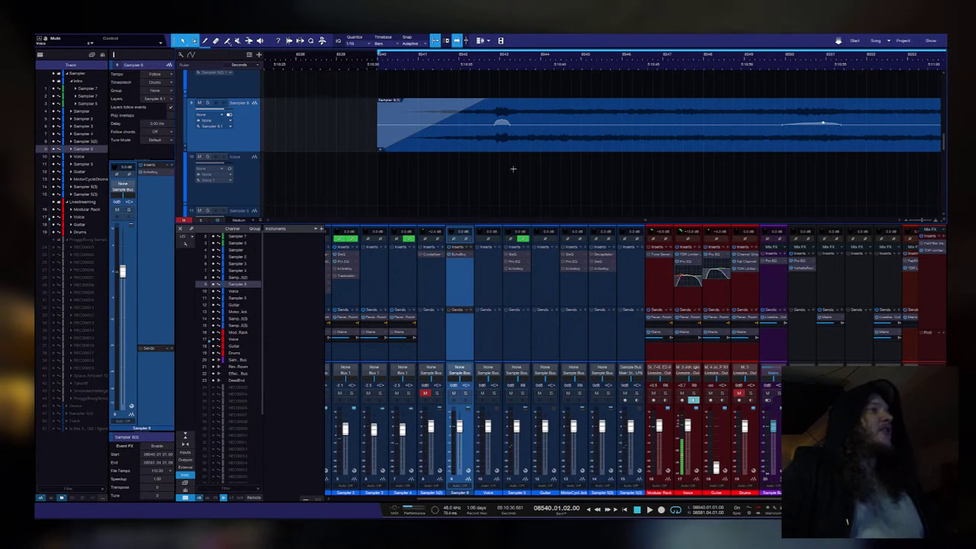
click(242, 184)
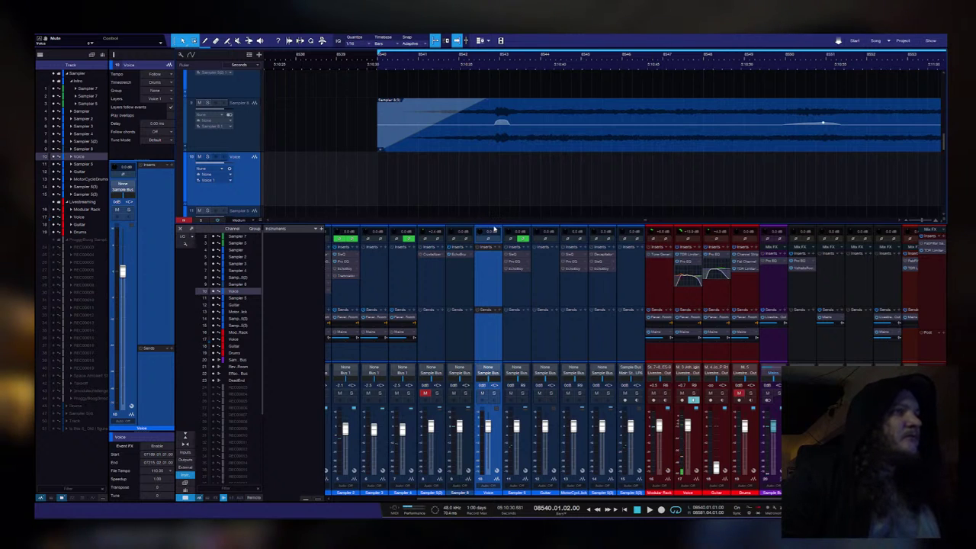
double_click(492, 494)
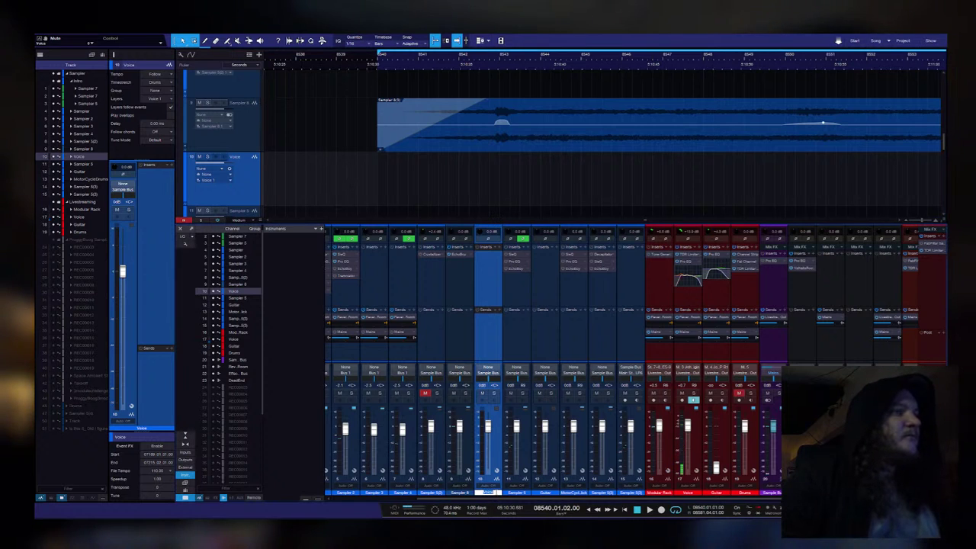
text(Sampler)
key(Return)
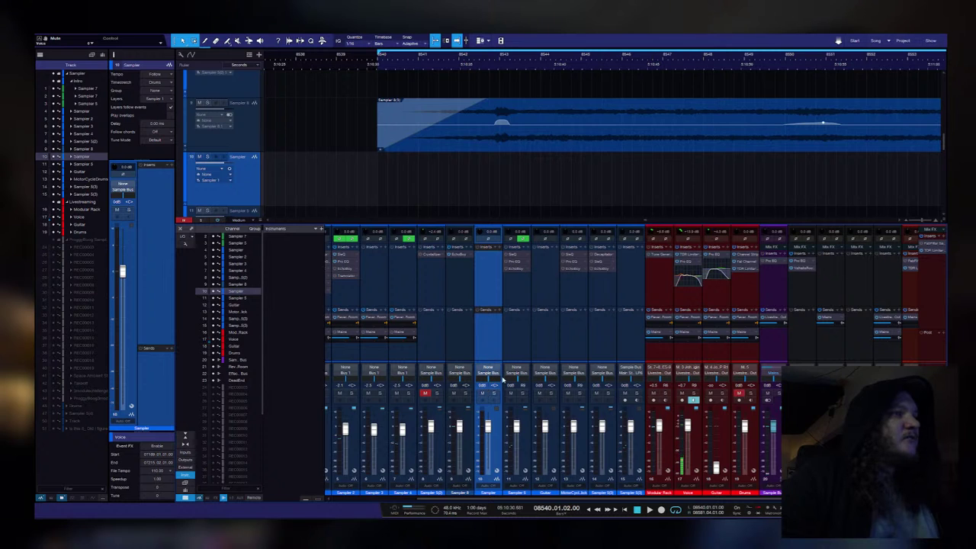
click(491, 373)
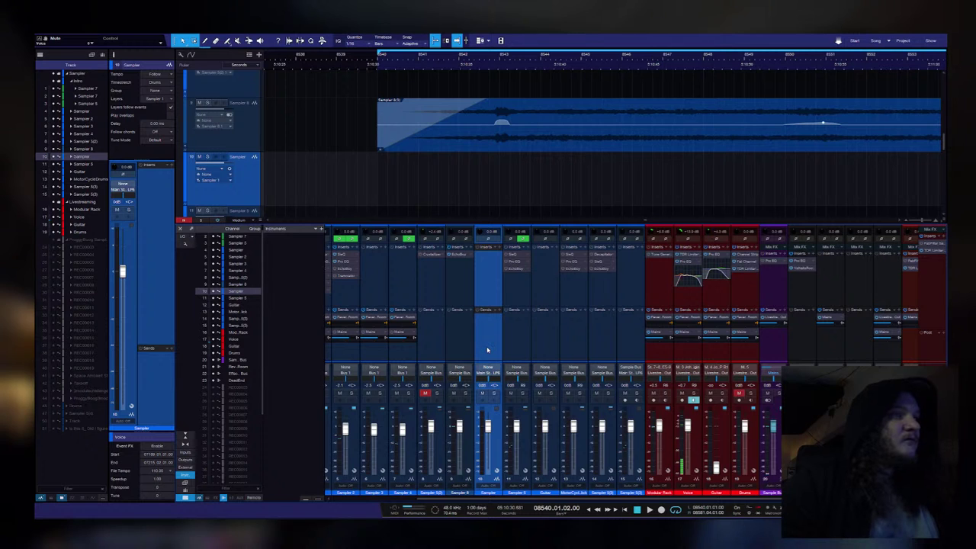
Step: Unmute the sampler track directly above Sampler 8, route it from Sampler Bus to the main output and arm it for recording
click(462, 343)
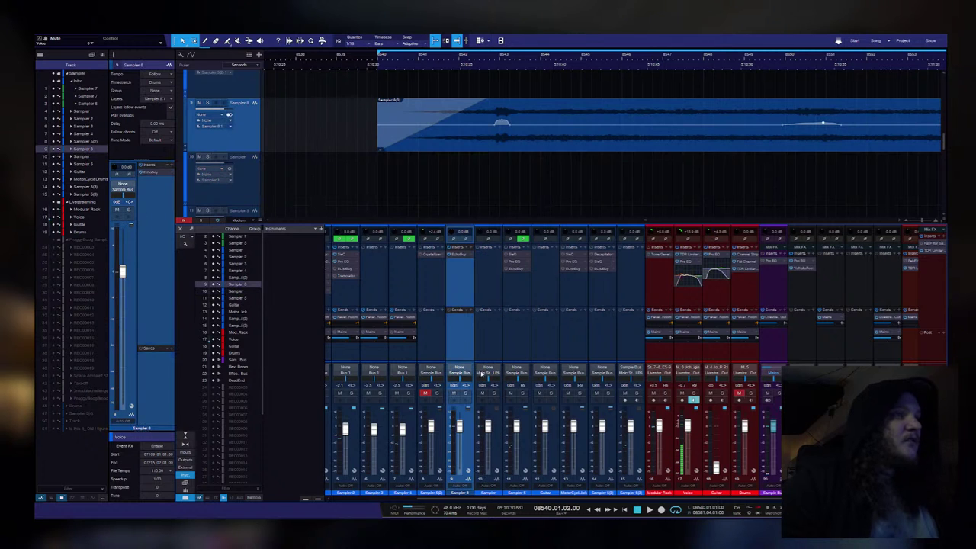
click(432, 343)
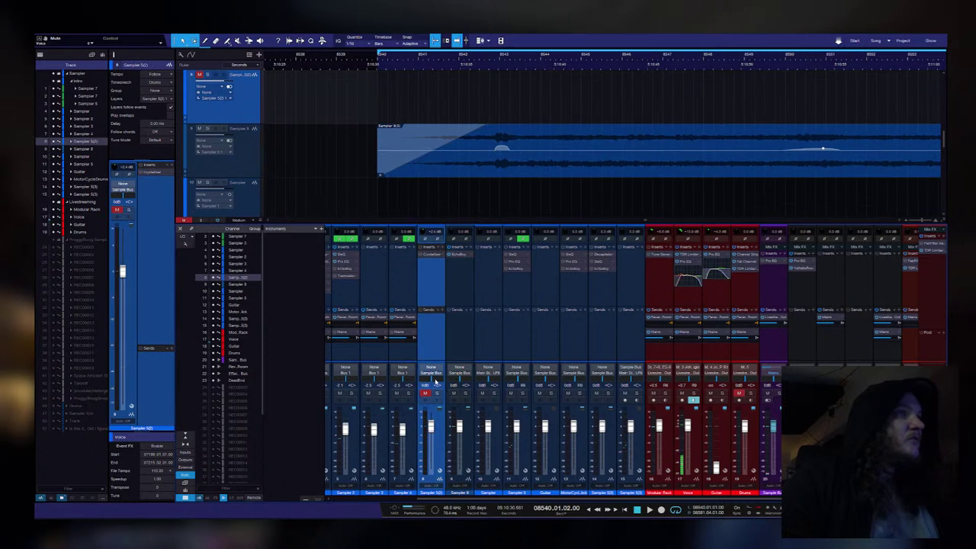
click(425, 394)
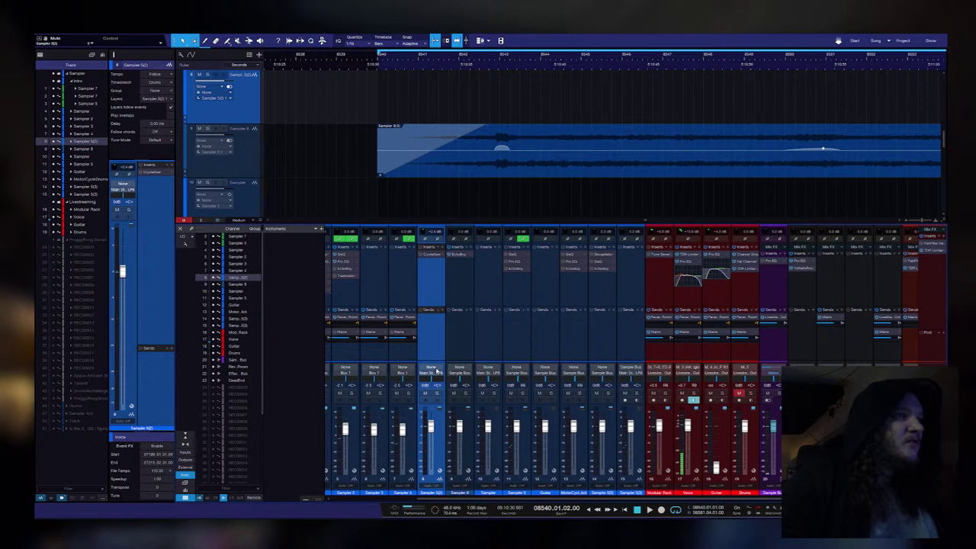
click(431, 368)
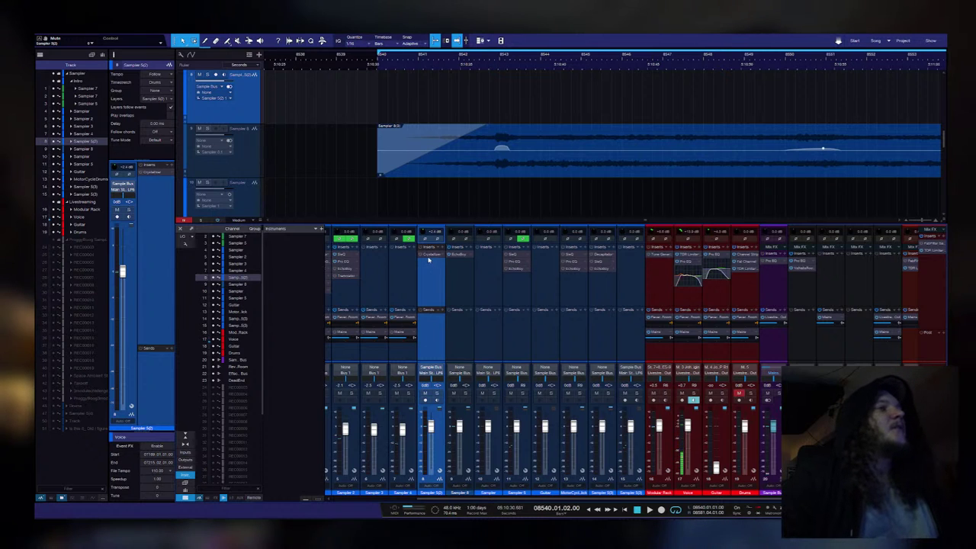
click(461, 358)
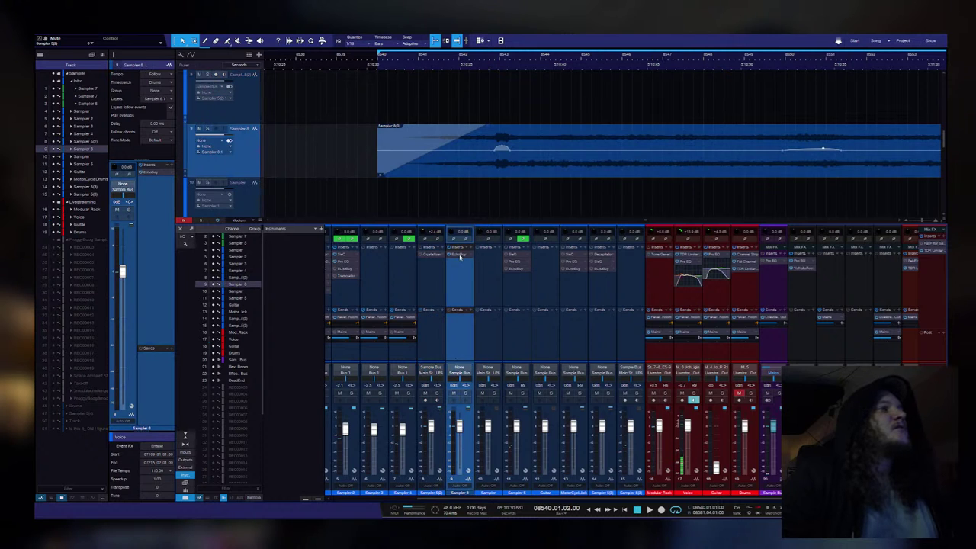
click(426, 400)
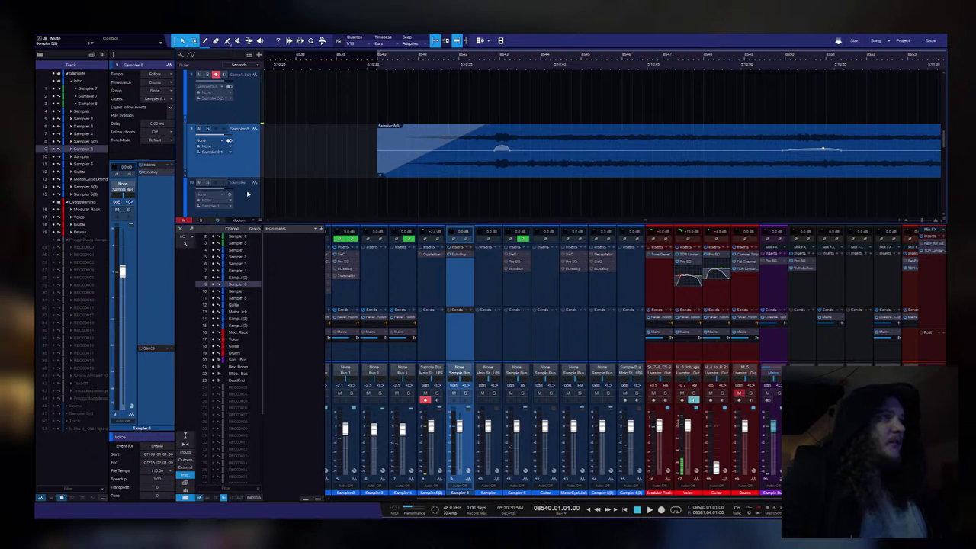
Step: Reopen EchoBoy on Sampler 8, turn its feedback down to 0 and start recording onto the armed track above
scroll(352, 179, up, 1)
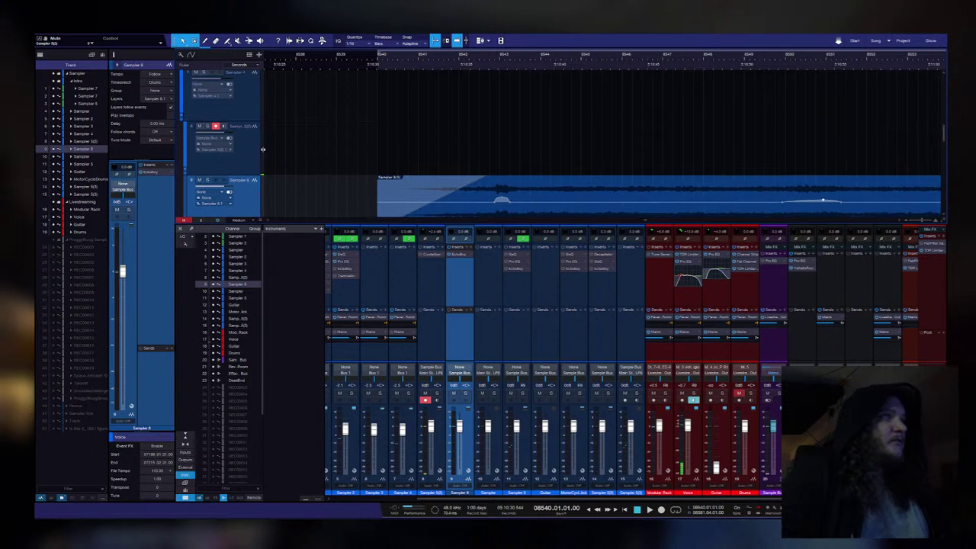
click(254, 202)
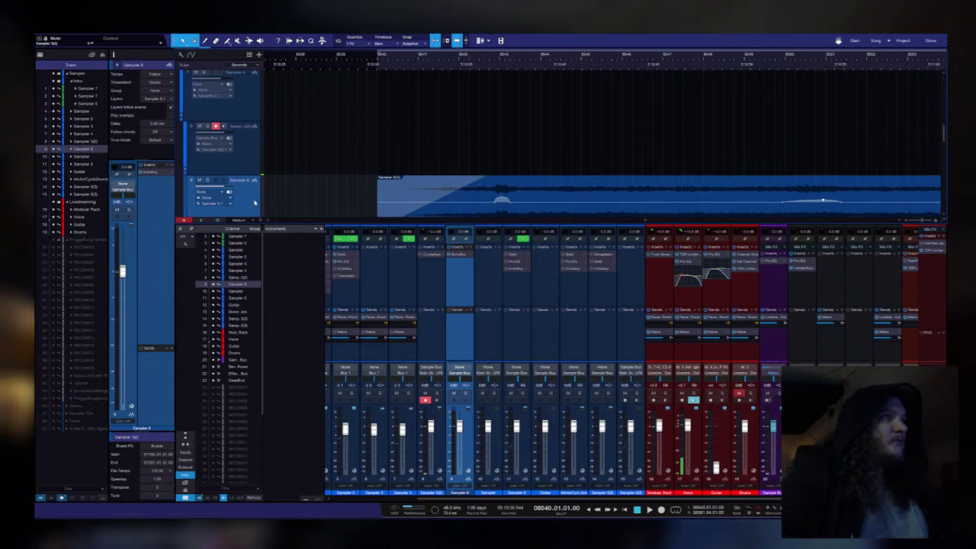
click(461, 256)
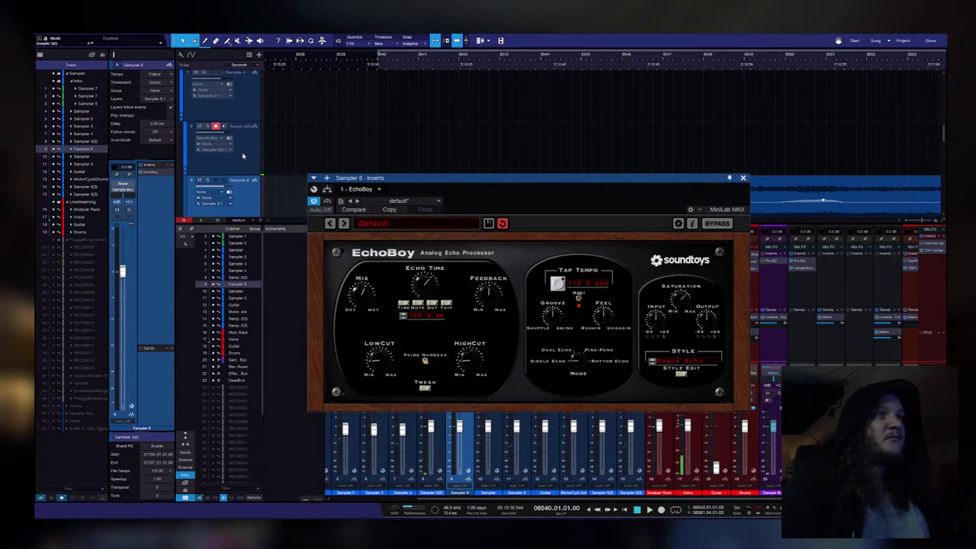
key(space)
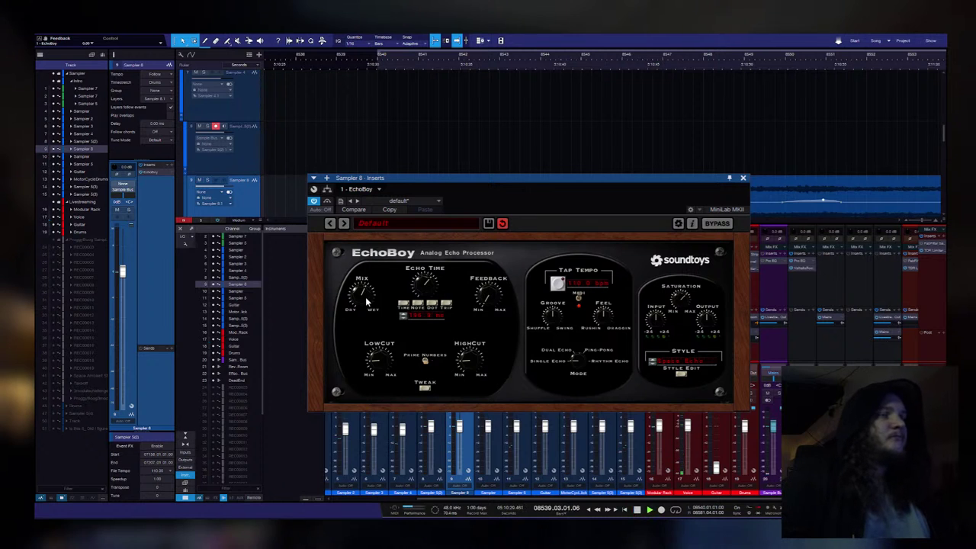
key(KP_Multiply)
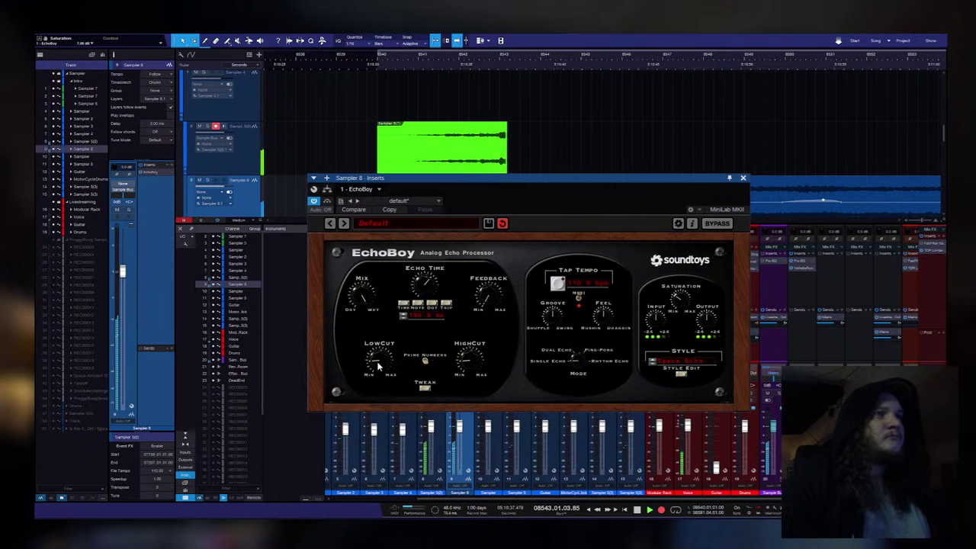
Step: Vary EchoBoy's low cut, high cut and echo time live during the recording from Sampler 8, and stop once the sound has faded out
drag(378, 363, 388, 386)
drag(468, 365, 474, 381)
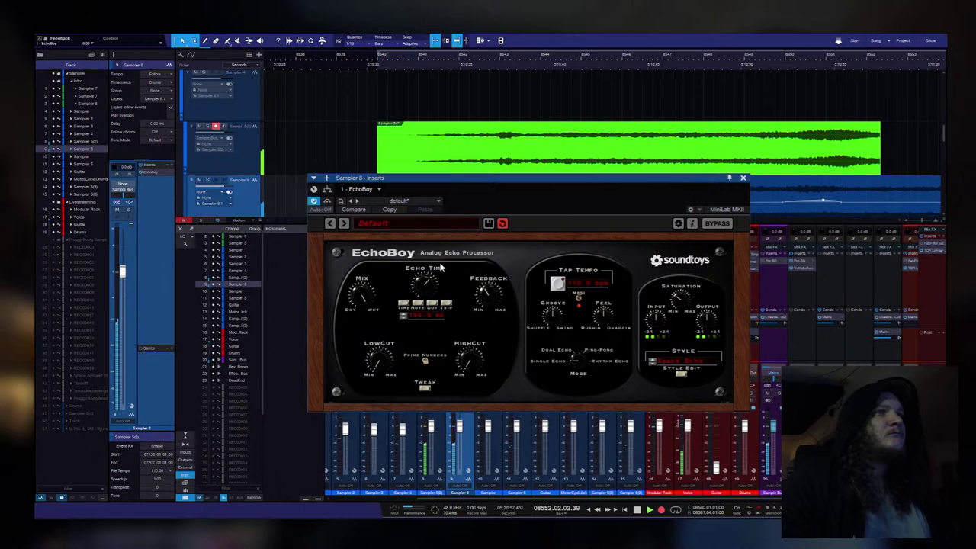
click(427, 286)
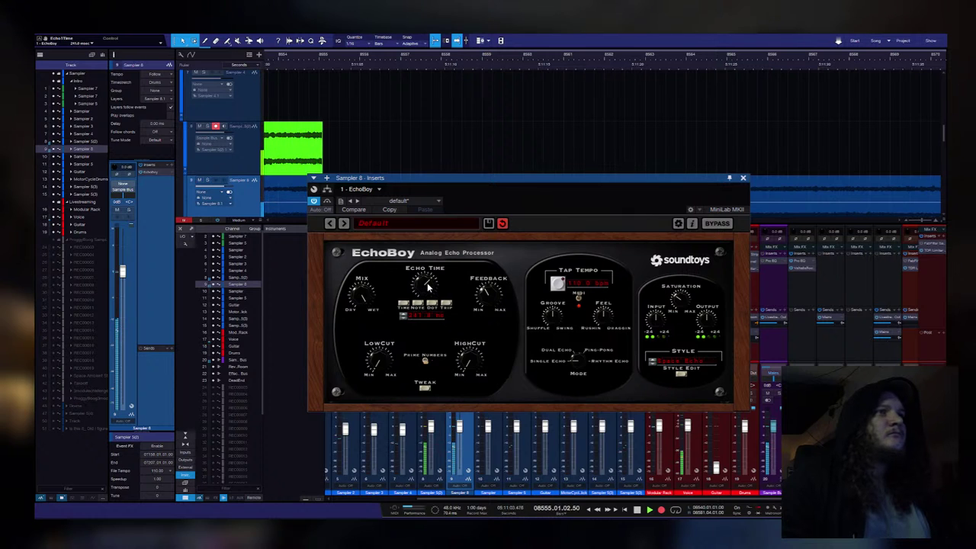
drag(427, 286, 425, 276)
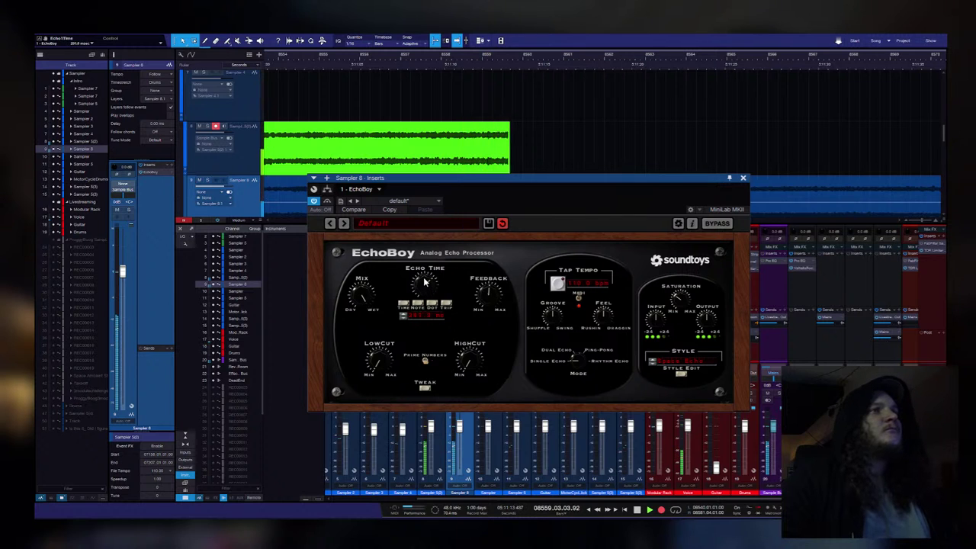
scroll(425, 280, down, 5)
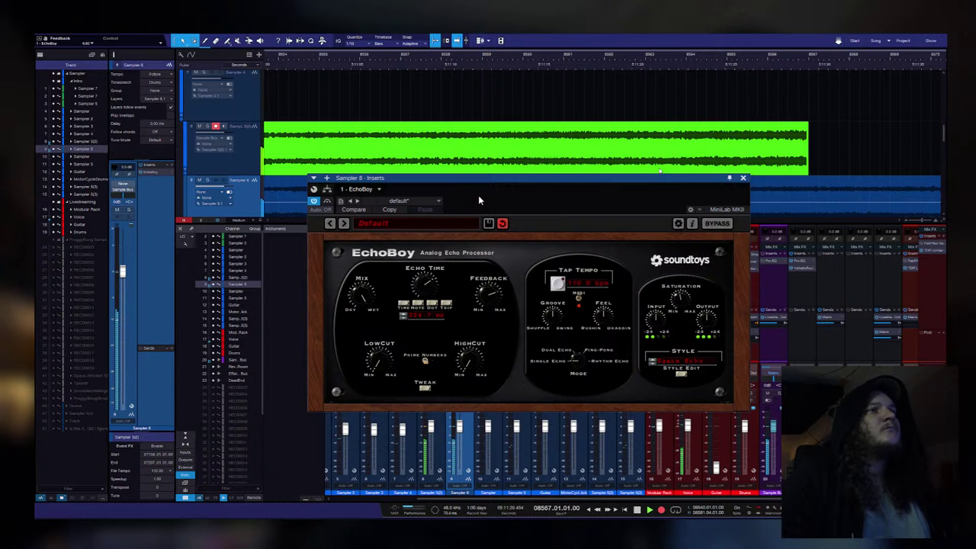
mouse_move(427, 284)
mouse_down()
mouse_move(429, 297)
mouse_move(429, 286)
mouse_up()
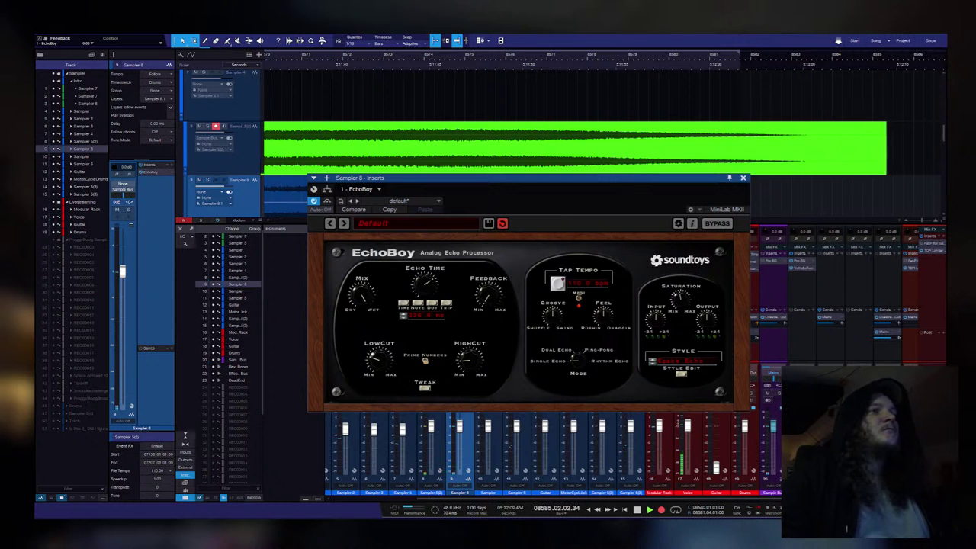
key(space)
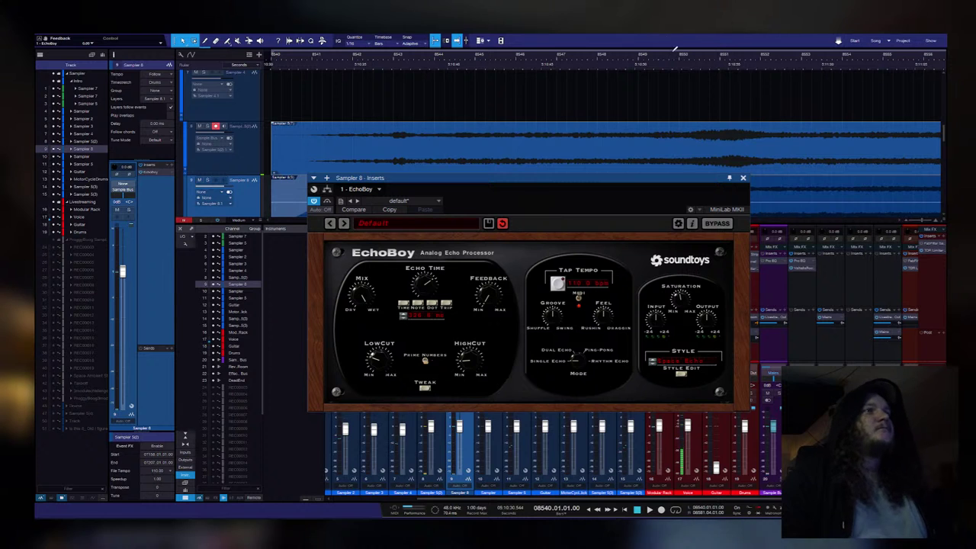
Step: Disarm Sampler 5(2), set its input to None and output to Sampler Bus, and mute Sampler 8
scroll(691, 121, left, 3)
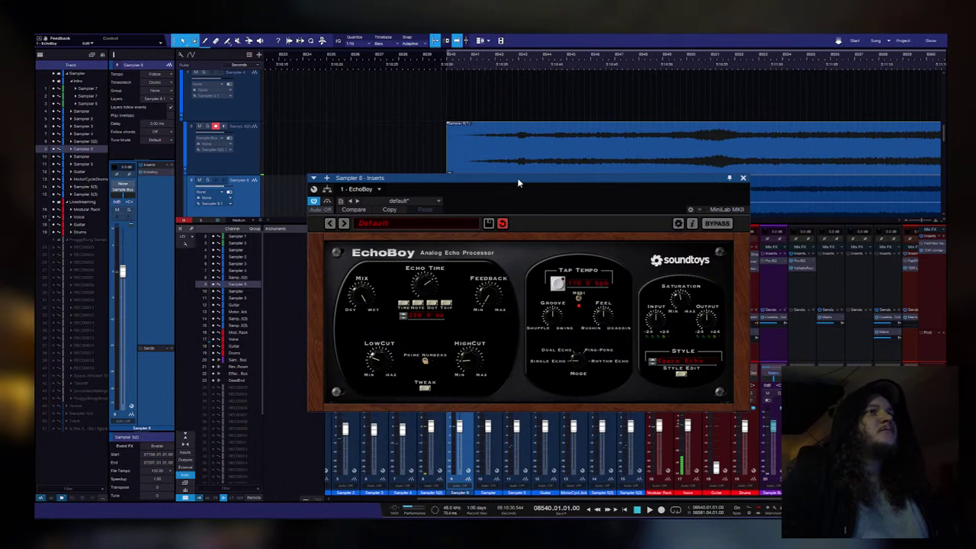
scroll(514, 174, down, 2)
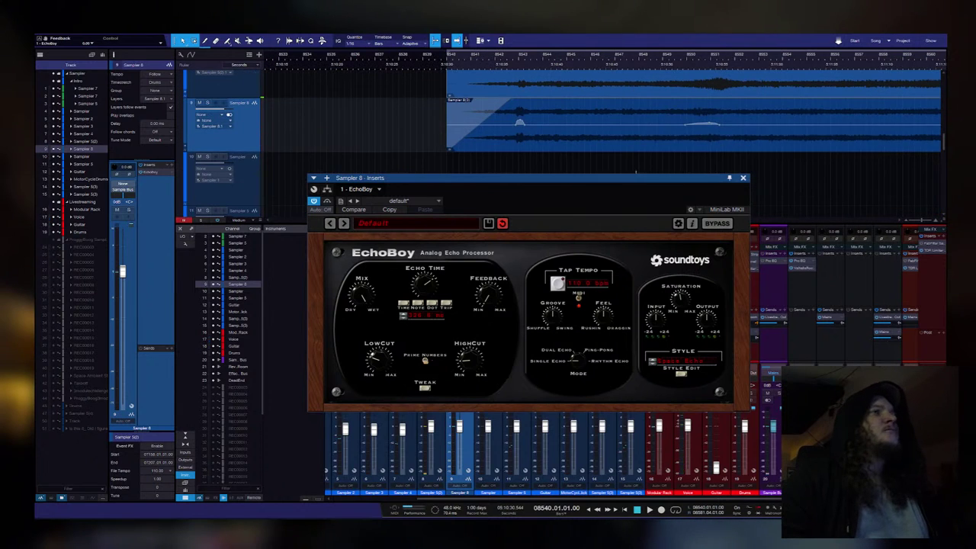
scroll(519, 122, up, 2)
scroll(837, 123, right, 3)
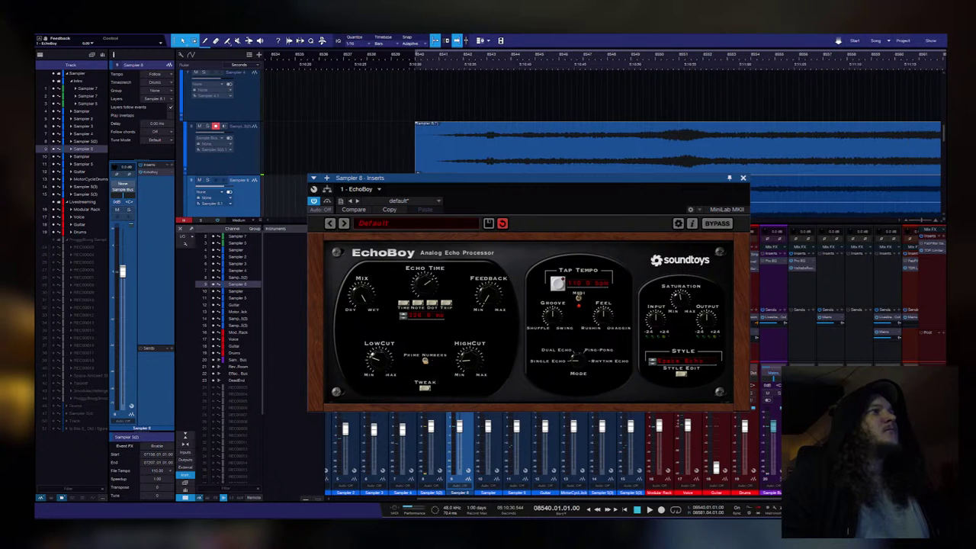
click(253, 156)
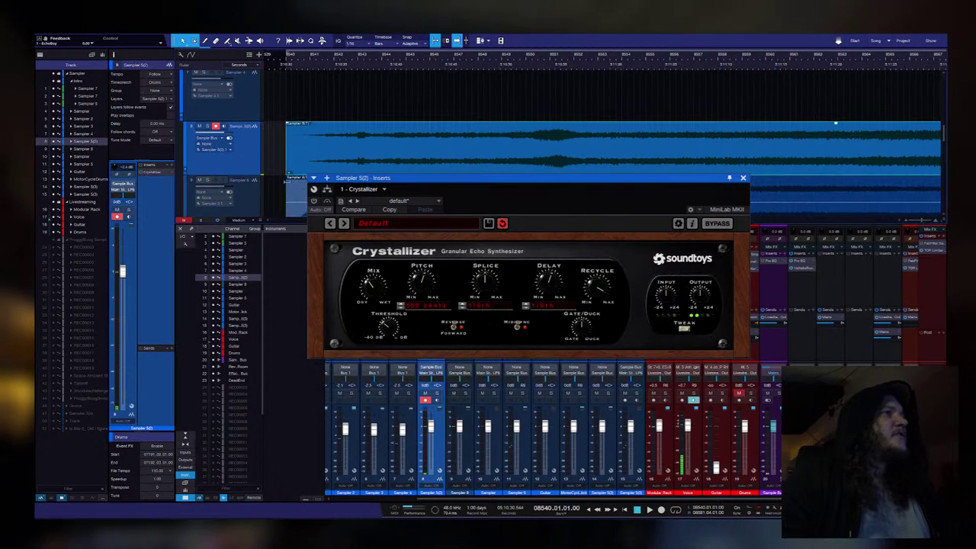
key(Down)
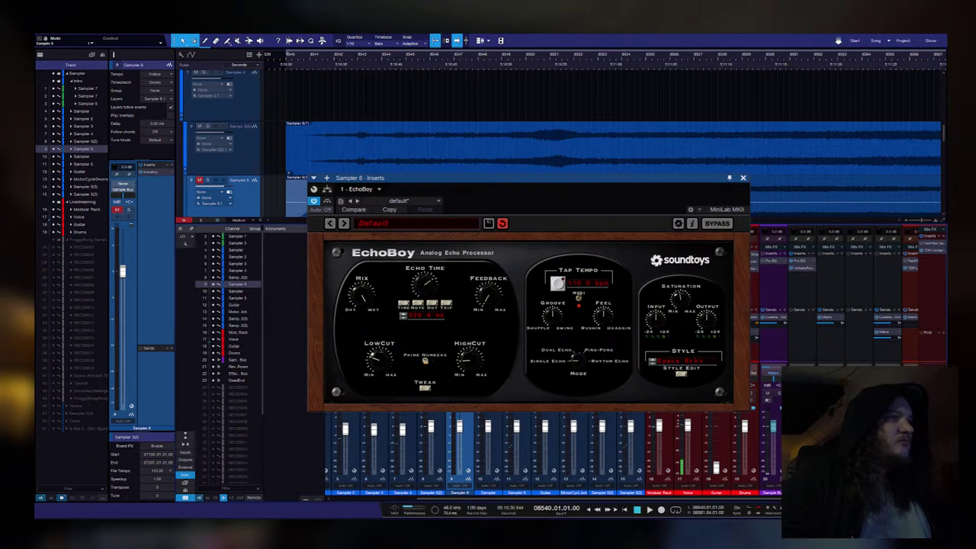
key(Escape)
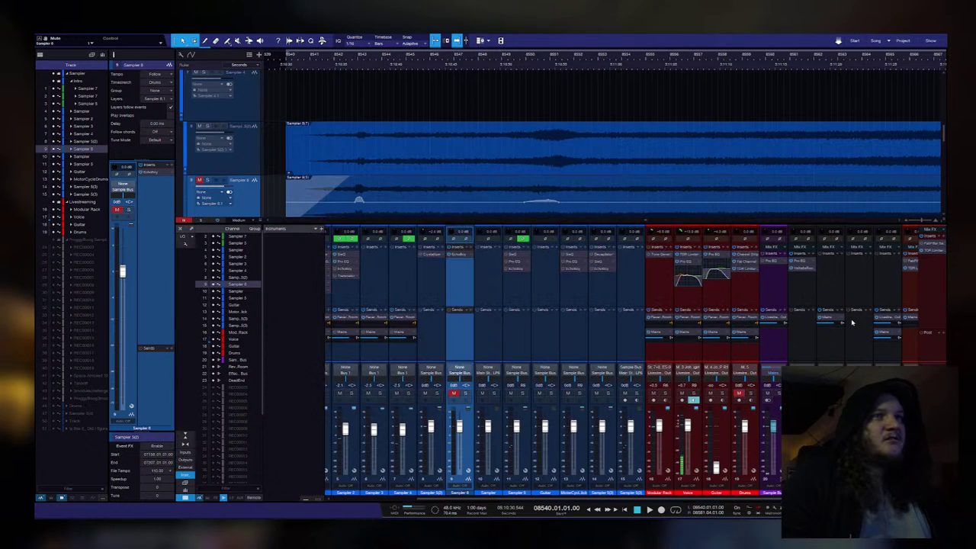
click(775, 350)
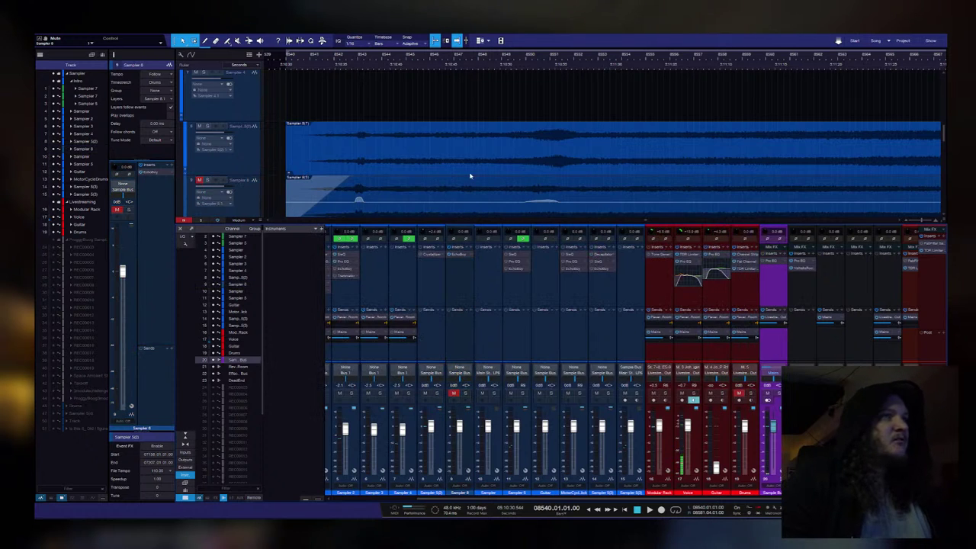
Step: Play back the newly recorded Sampler 5(2) clip to its end and remove Crystallizer from that track
key(space)
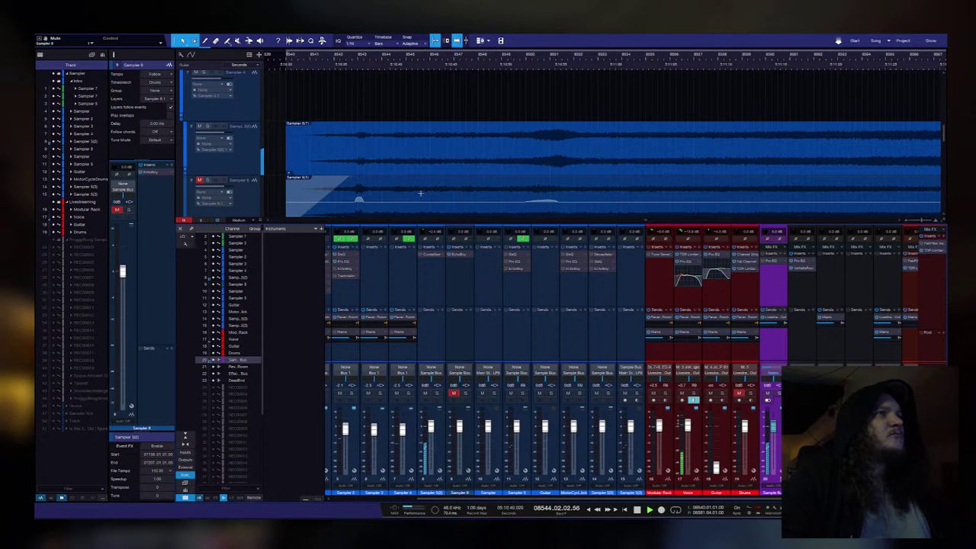
scroll(485, 208, down, 1)
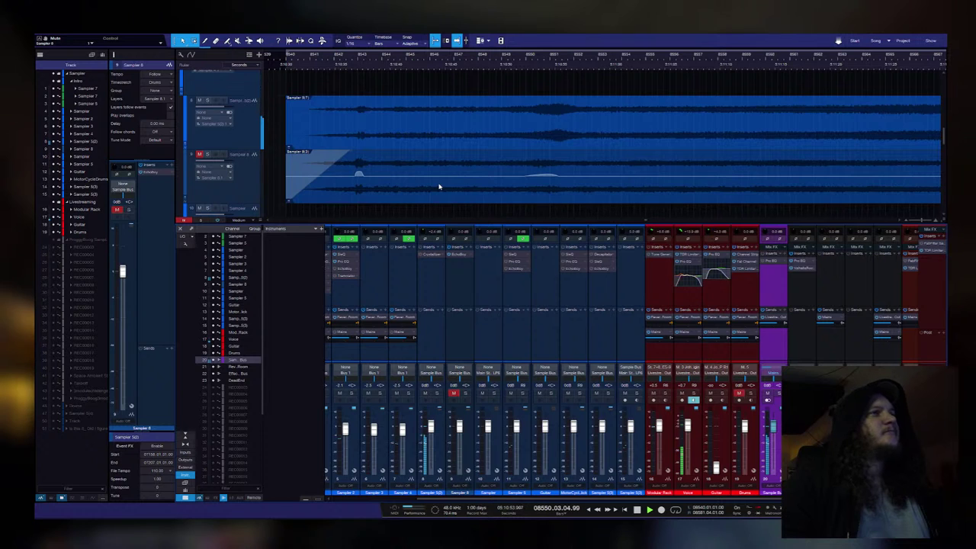
click(238, 131)
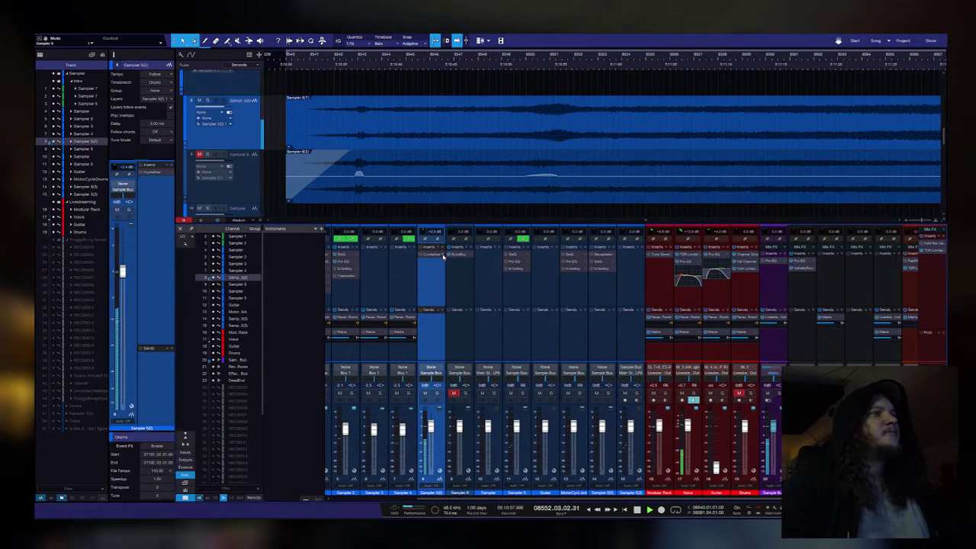
key(ctrl+z)
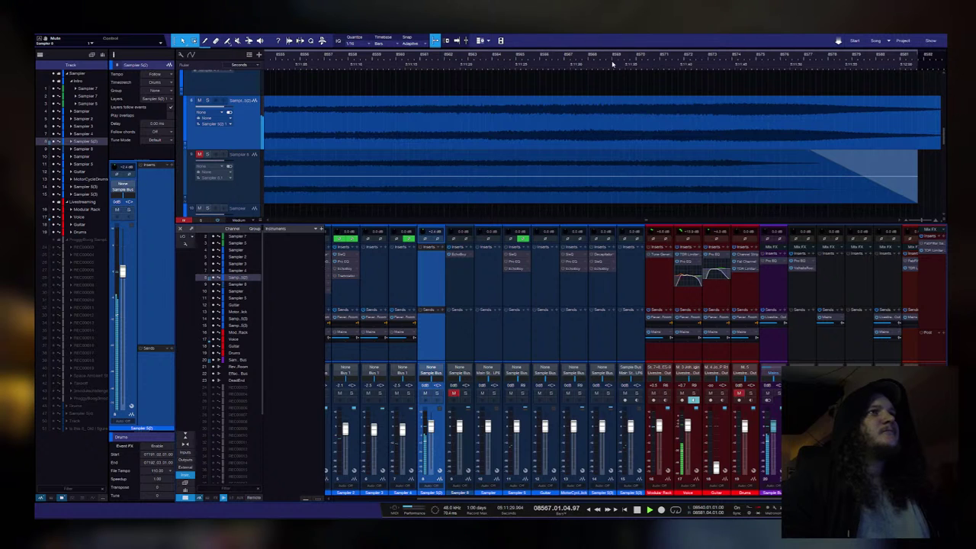
scroll(612, 64, down, 3)
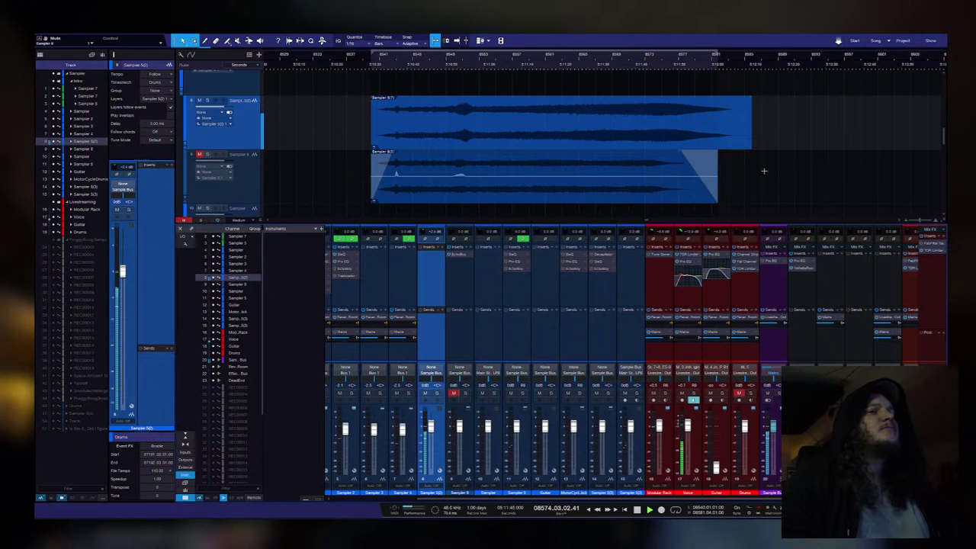
scroll(671, 353, right, 1)
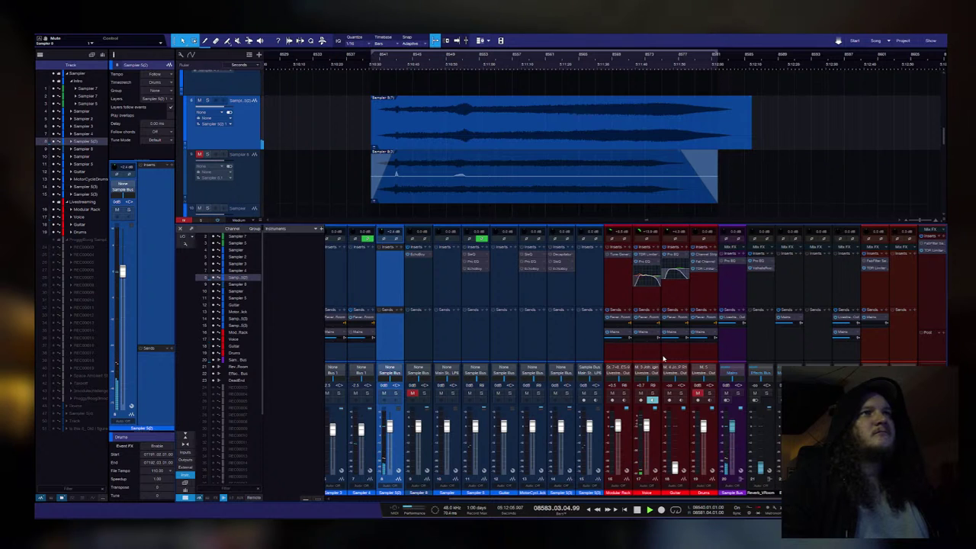
scroll(662, 358, left, 1)
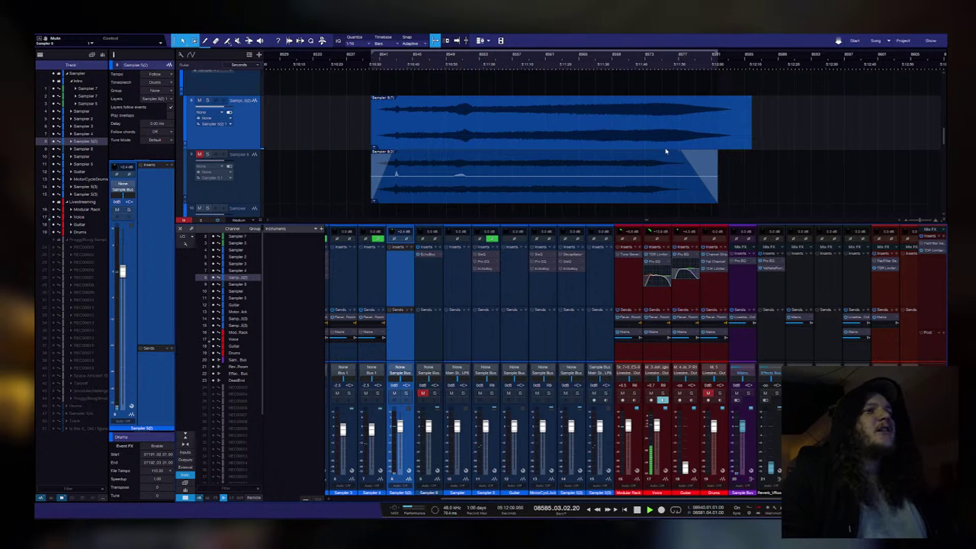
key(space)
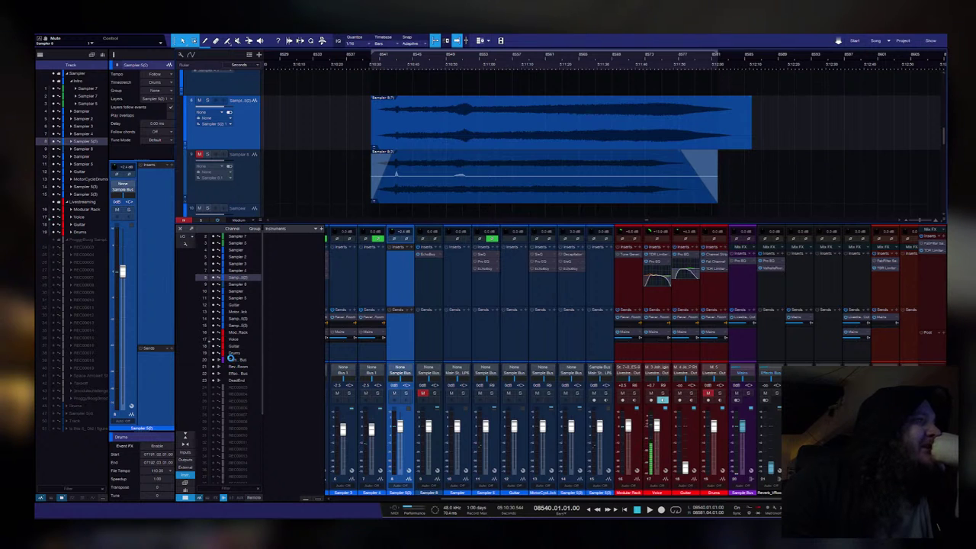
Step: Insert LittleAlterBoy on Sampler 5(2), set its mix to 100% during playback and link pitch with formant
click(401, 254)
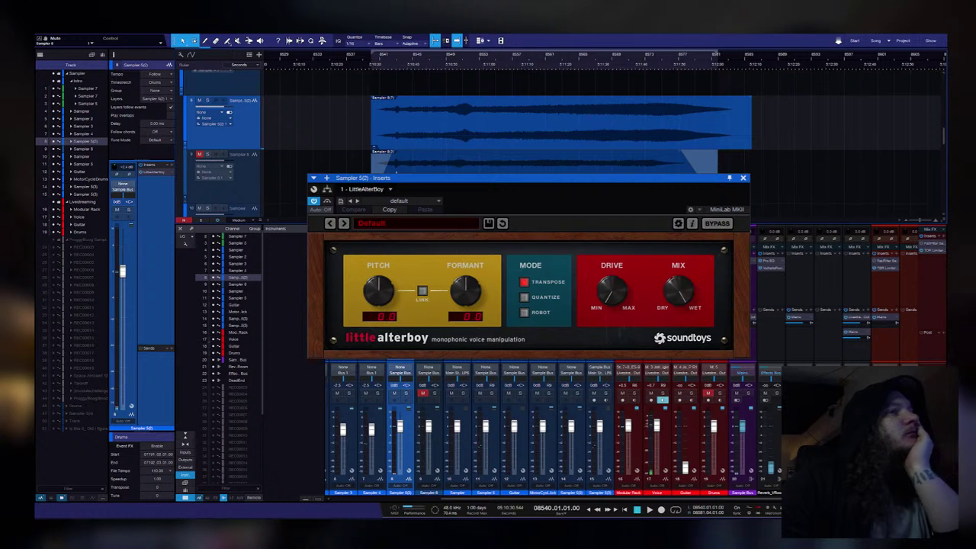
key(space)
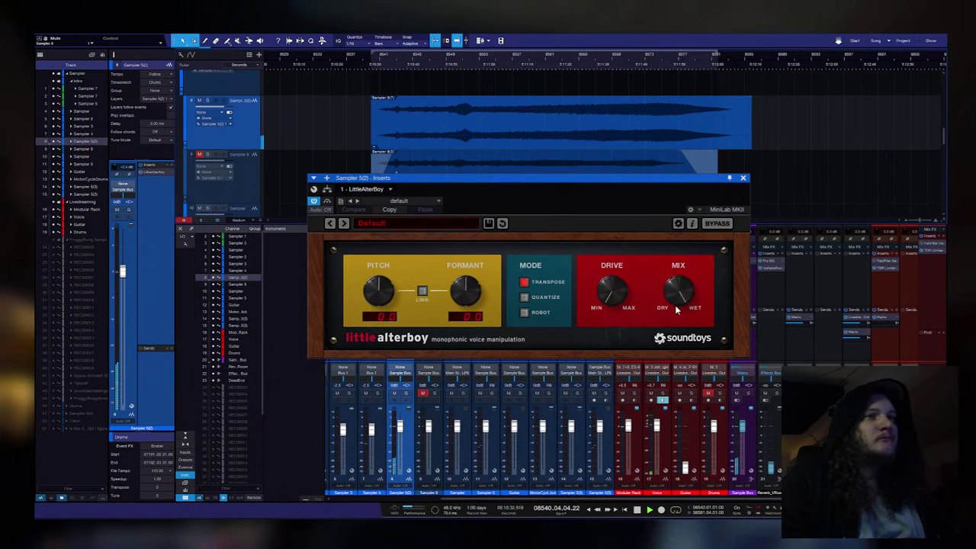
drag(680, 288, 681, 275)
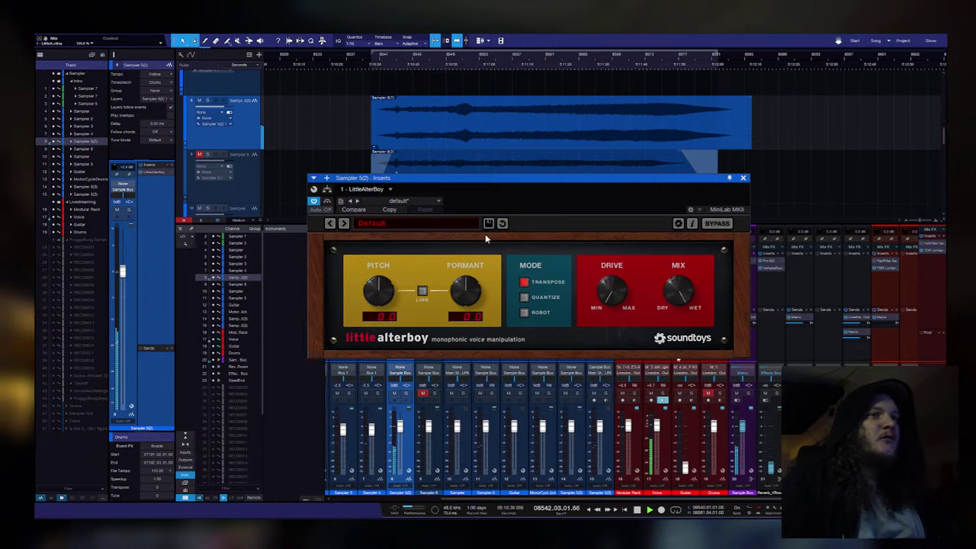
click(423, 291)
Step: Audition LittleAlterBoy's linked pitch by sweeping it down and back to 0 during playback, and try the drive
mouse_move(379, 294)
mouse_down()
mouse_move(376, 283)
mouse_move(377, 294)
mouse_up()
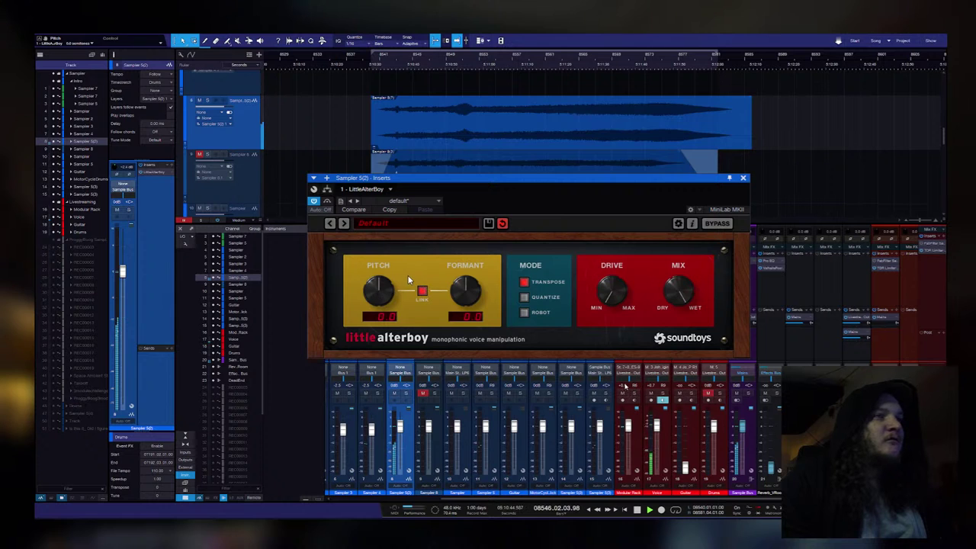
drag(381, 296, 384, 337)
drag(383, 337, 379, 267)
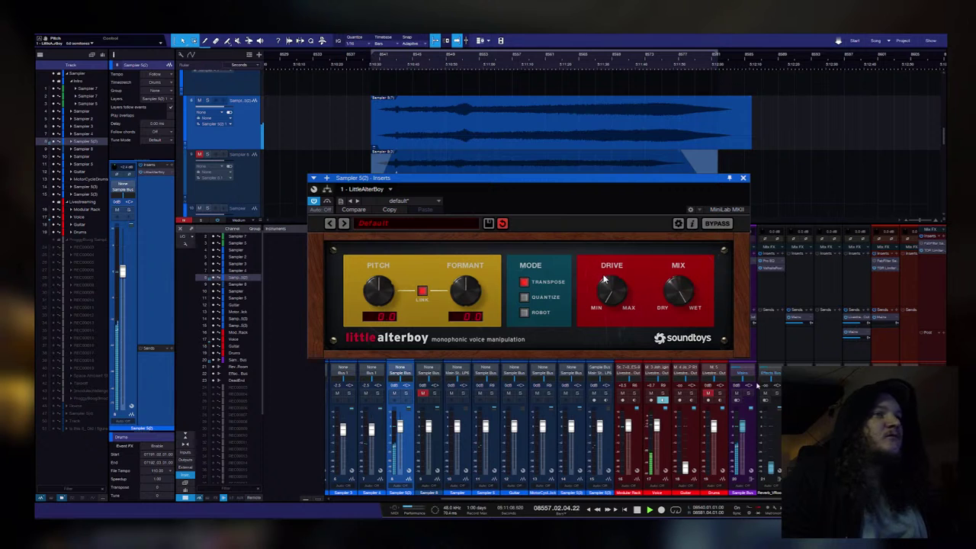
drag(607, 305, 600, 282)
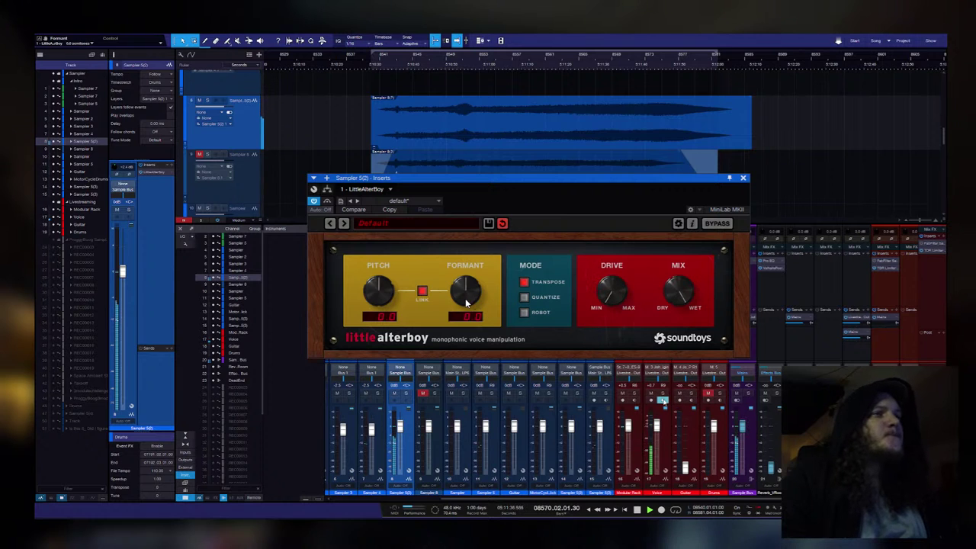
Step: Try LittleAlterBoy with pitch and formant unlinked, formant at 12.0 and Robot mode on, and stop playback
click(422, 291)
drag(468, 299, 462, 226)
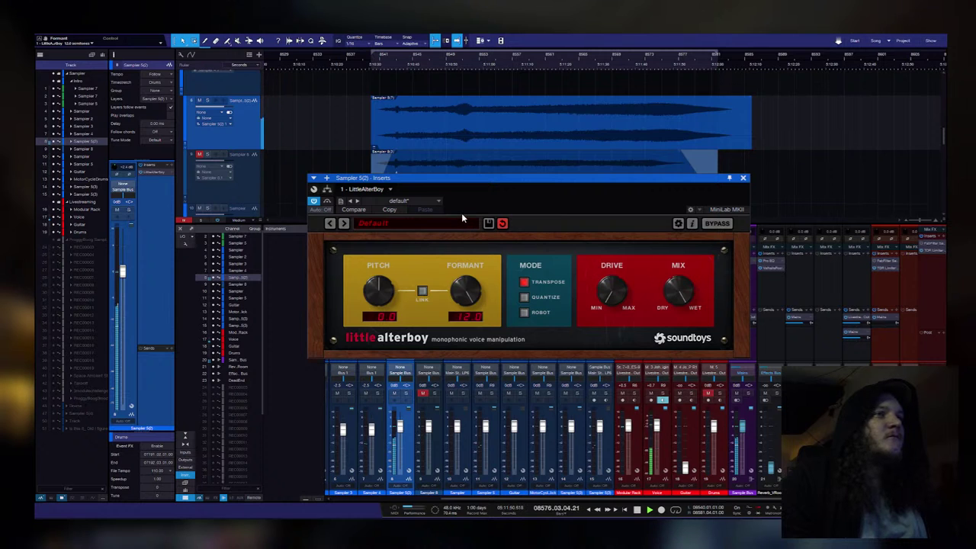
click(524, 313)
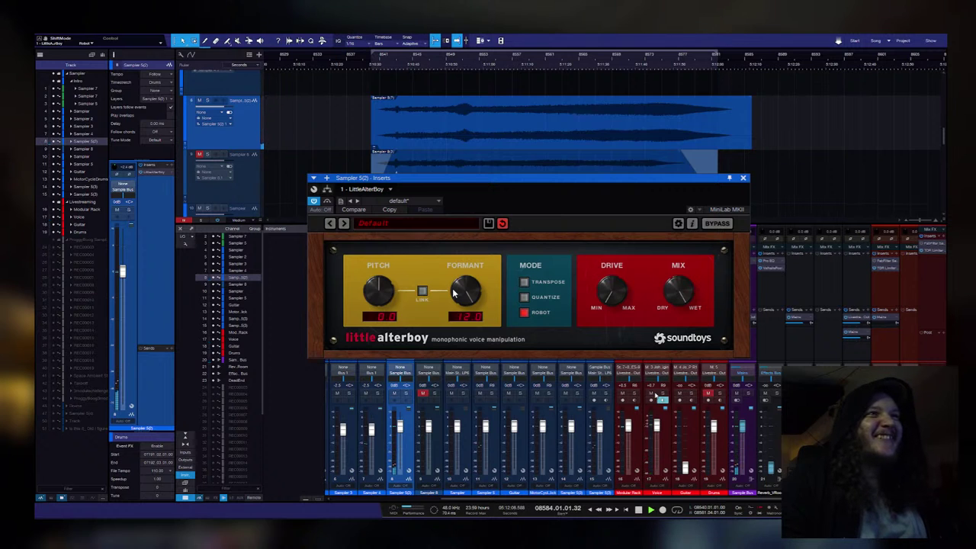
key(space)
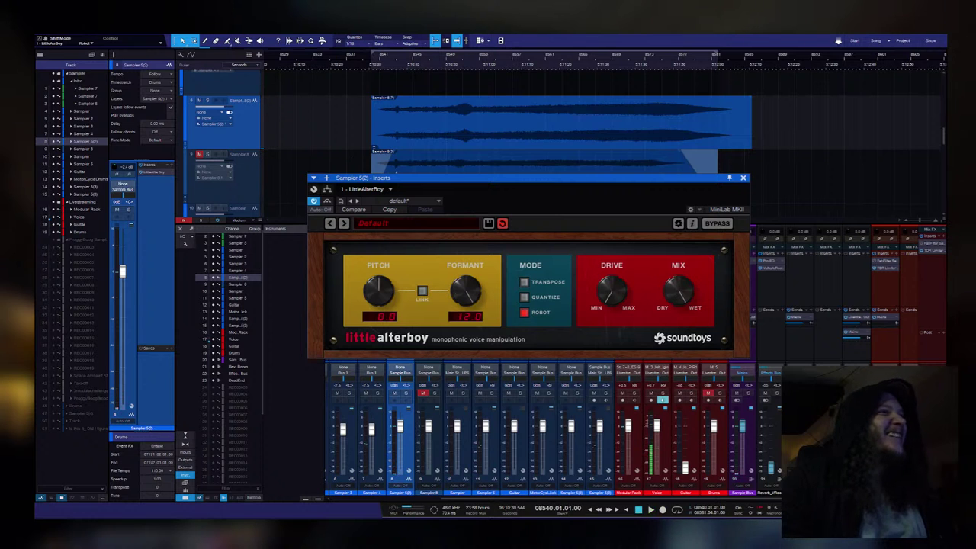
Step: Delete the clip on Sampler 8, route the track from Sampler Bus to the main output, unmute it and arm it for recording
key(Down)
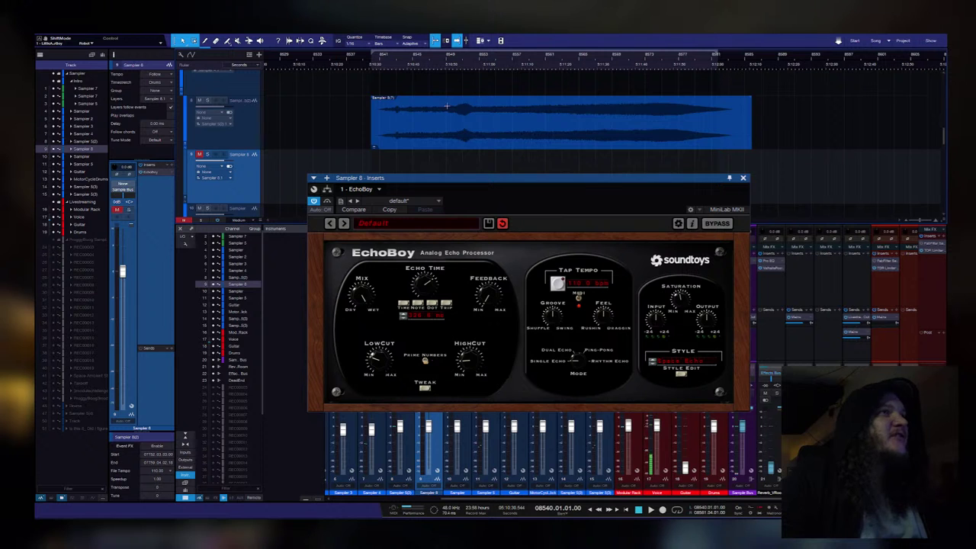
click(243, 131)
key(Down)
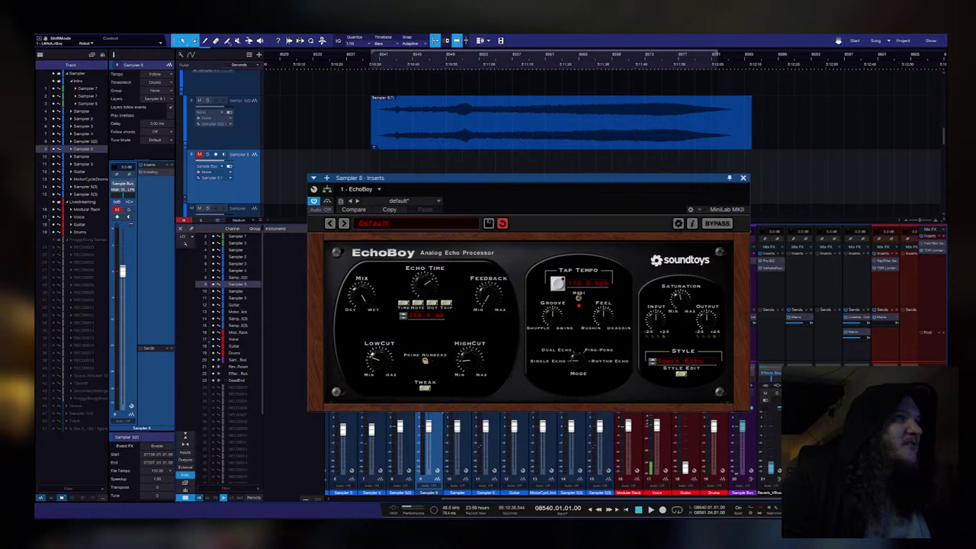
key(shift+r)
key(Up)
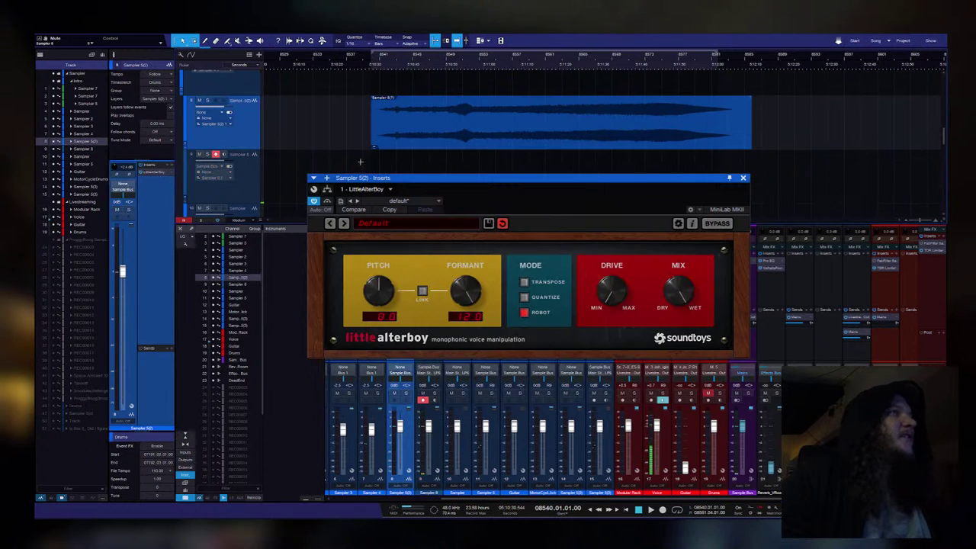
Step: Return LittleAlterBoy on Sampler 5(2) to formant 0.0, linked pitch and formant, and Transpose mode
drag(462, 288, 456, 324)
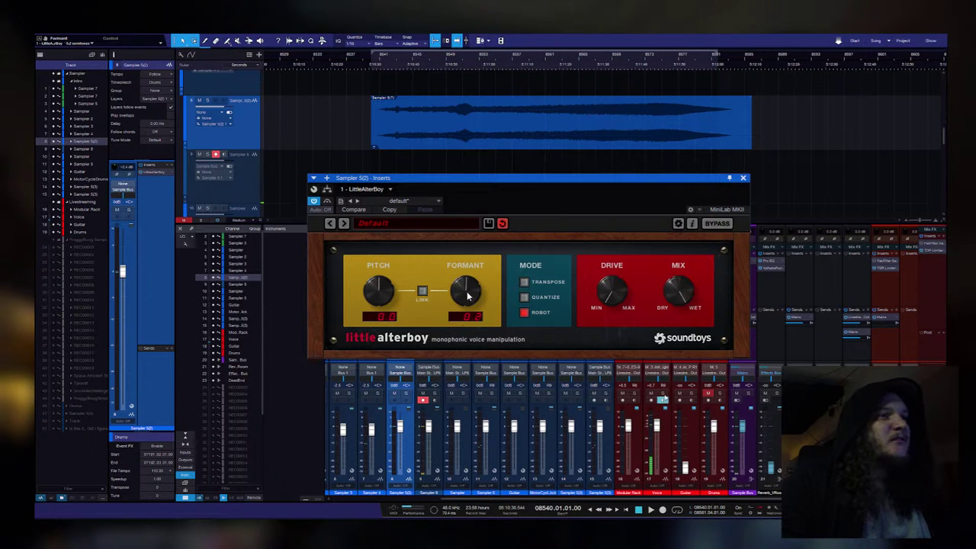
click(423, 291)
click(524, 282)
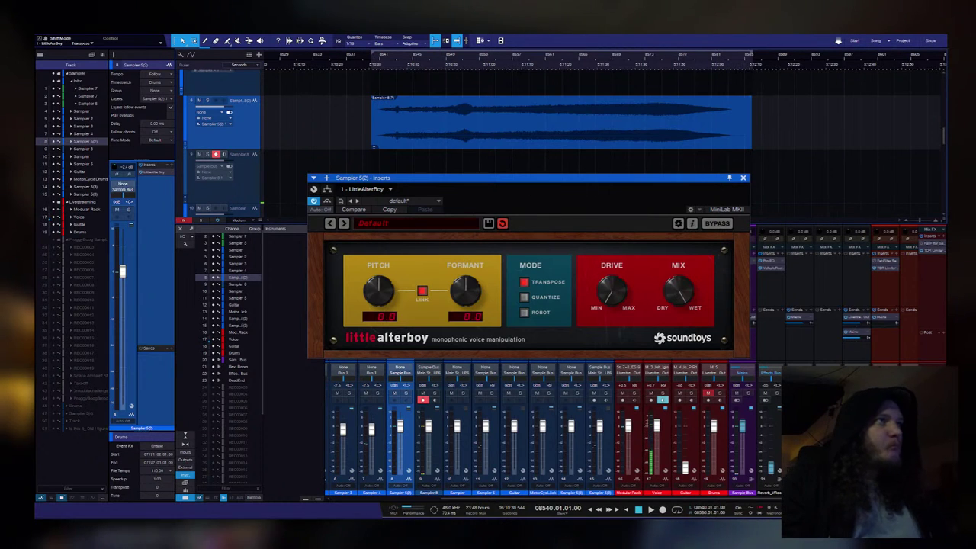
Step: Start recording Sampler 5(2) onto Sampler 8 and lower LittleAlterBoy's linked pitch and formant to -5.0 during the take
click(229, 187)
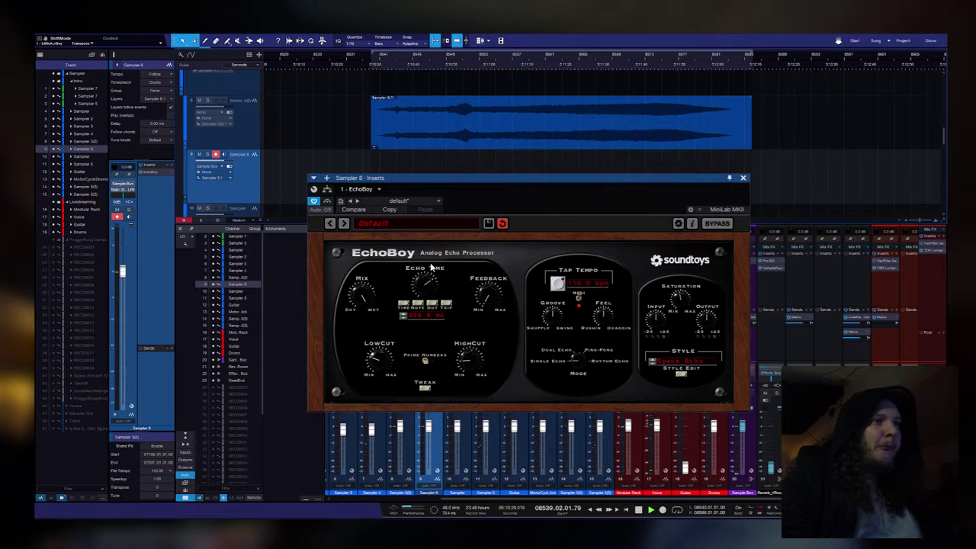
click(254, 123)
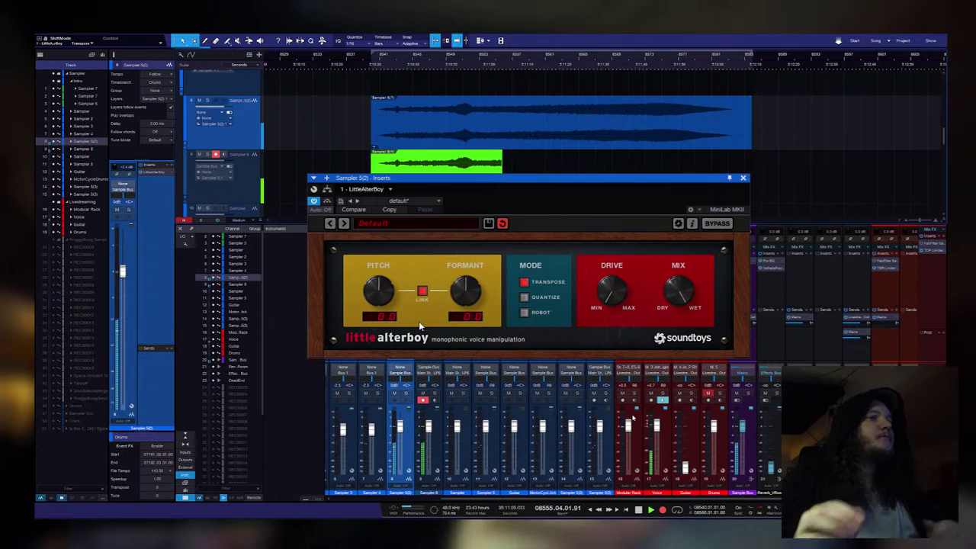
drag(388, 292, 388, 318)
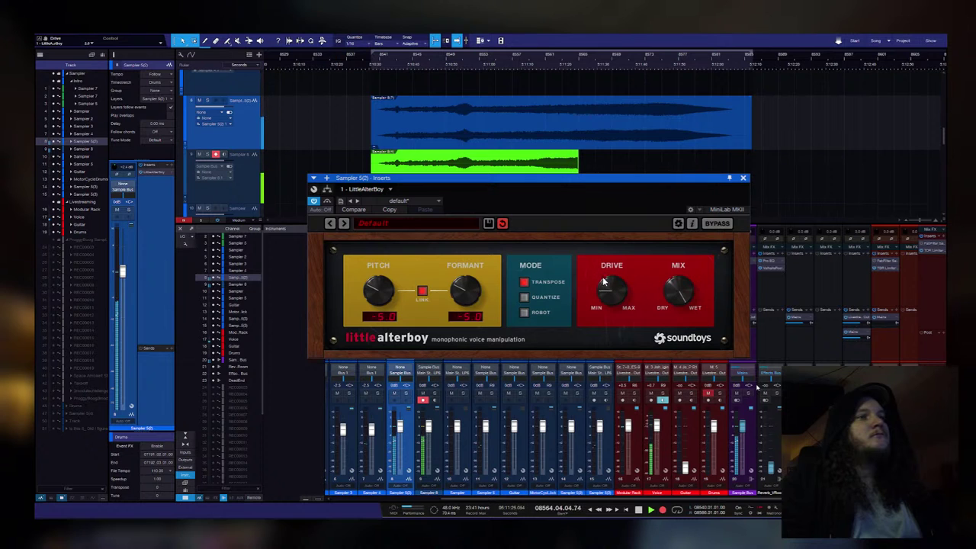
Step: Unlink LittleAlterBoy's formant from its pitch, adjust the formant slightly, and return the pitch to 0.0 while recording continues
click(422, 291)
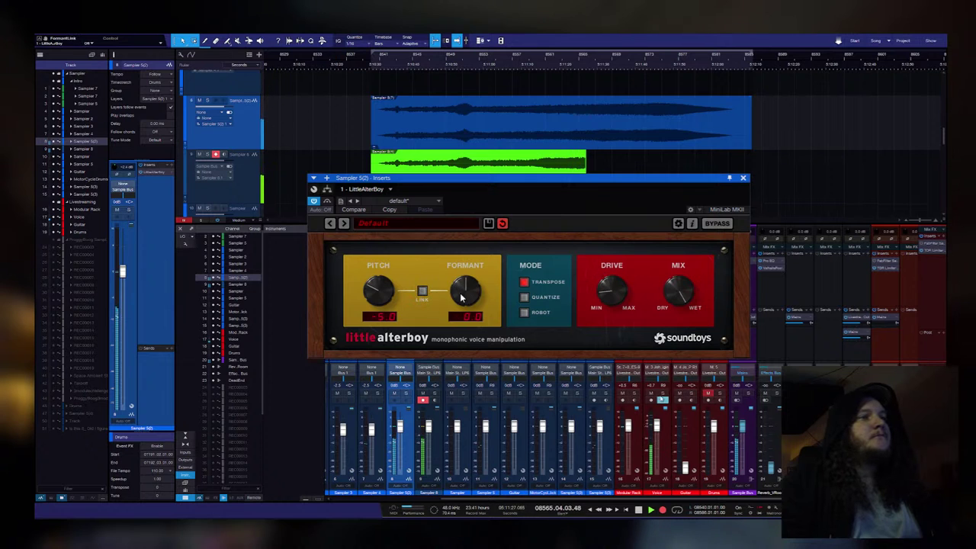
drag(473, 299, 440, 297)
drag(373, 288, 373, 271)
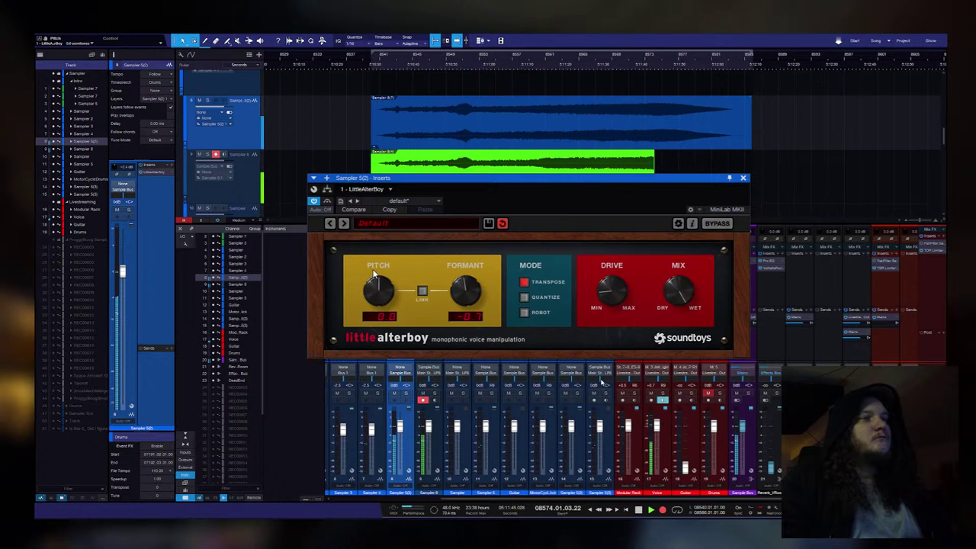
Step: Switch LittleAlterBoy to Robot mode, raise the formant during the rest of the take, and stop recording
click(524, 312)
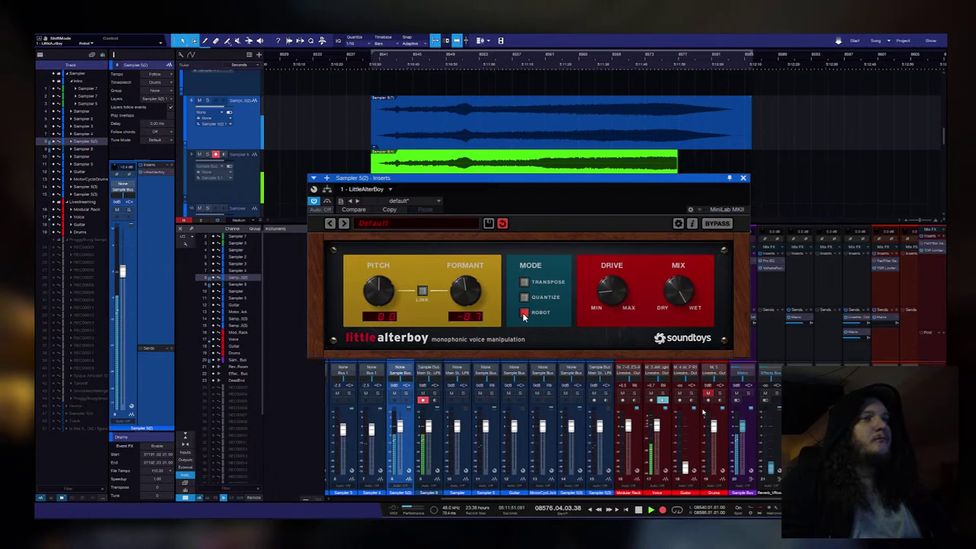
drag(464, 296, 458, 249)
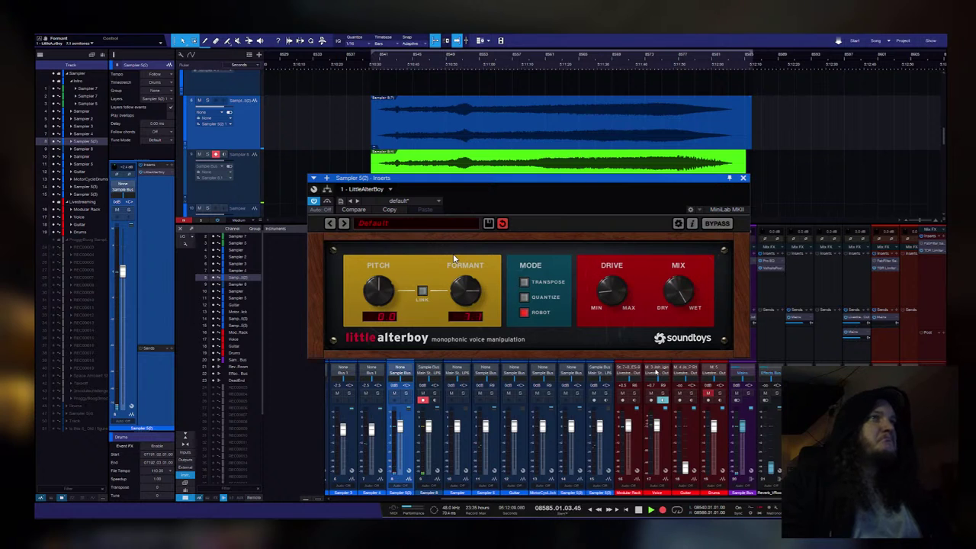
key(space)
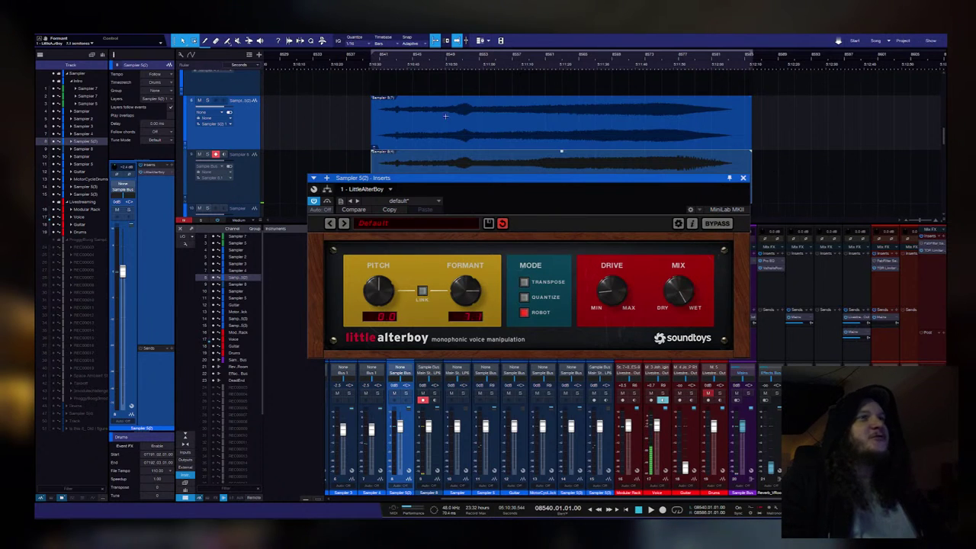
Step: Mute Sampler 5(2), disarm Sampler 8, and set Sampler 8's input to None and its output to Sampler Bus
click(199, 100)
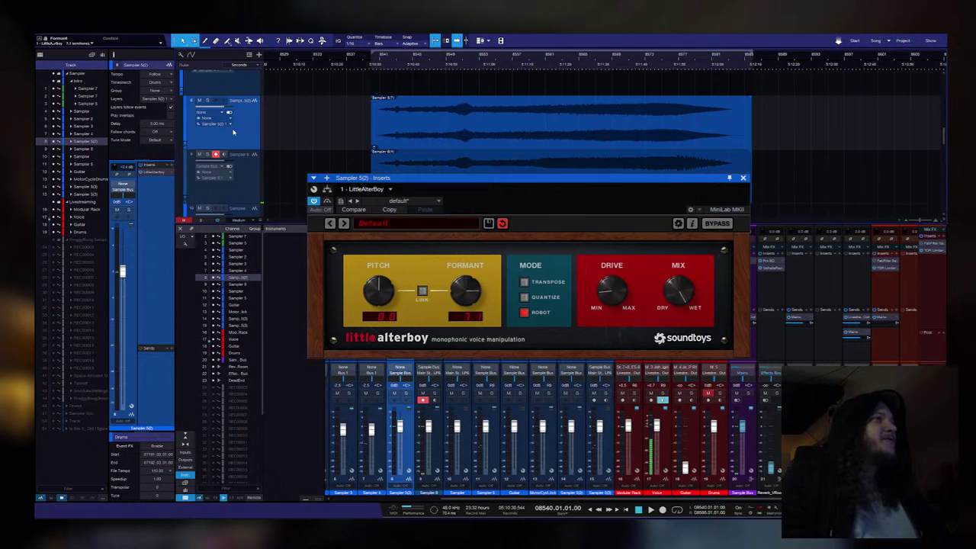
click(253, 177)
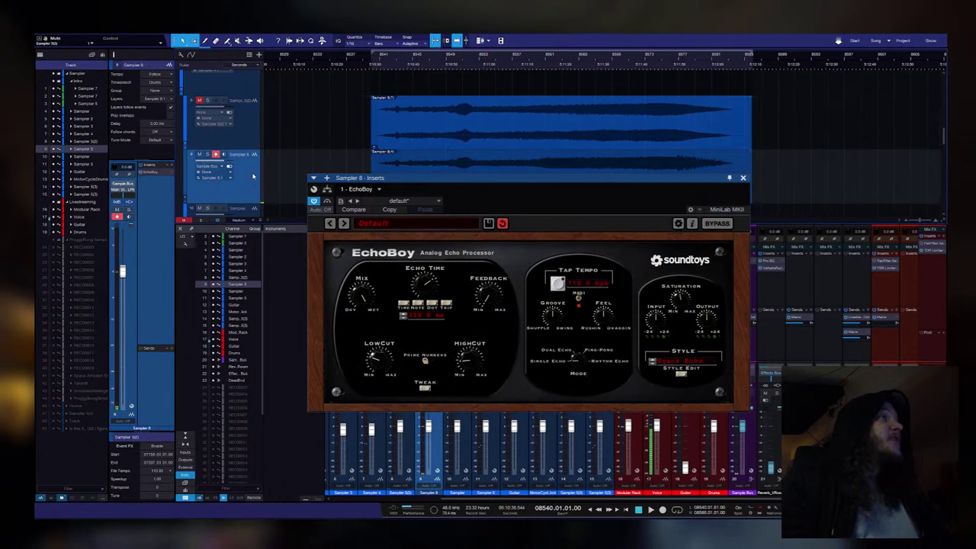
click(216, 154)
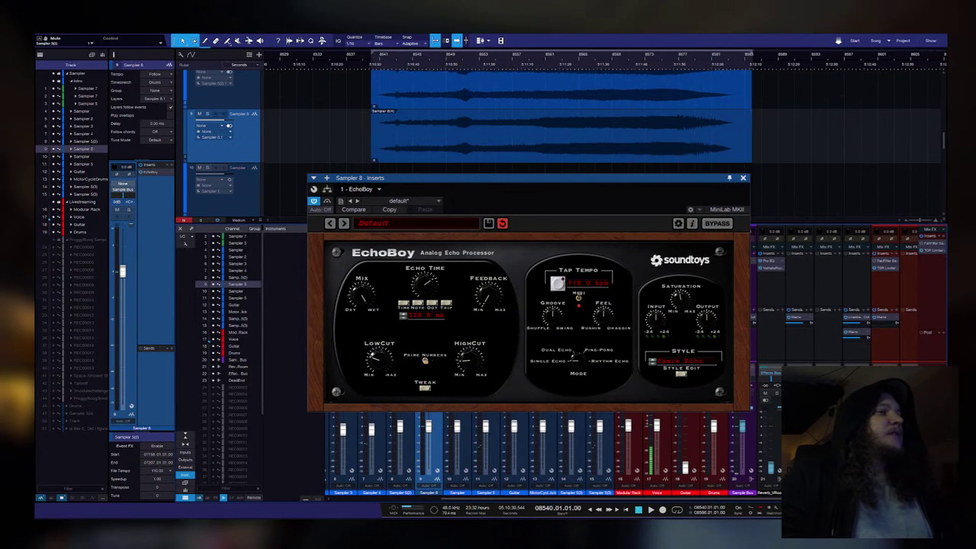
scroll(247, 157, up, 1)
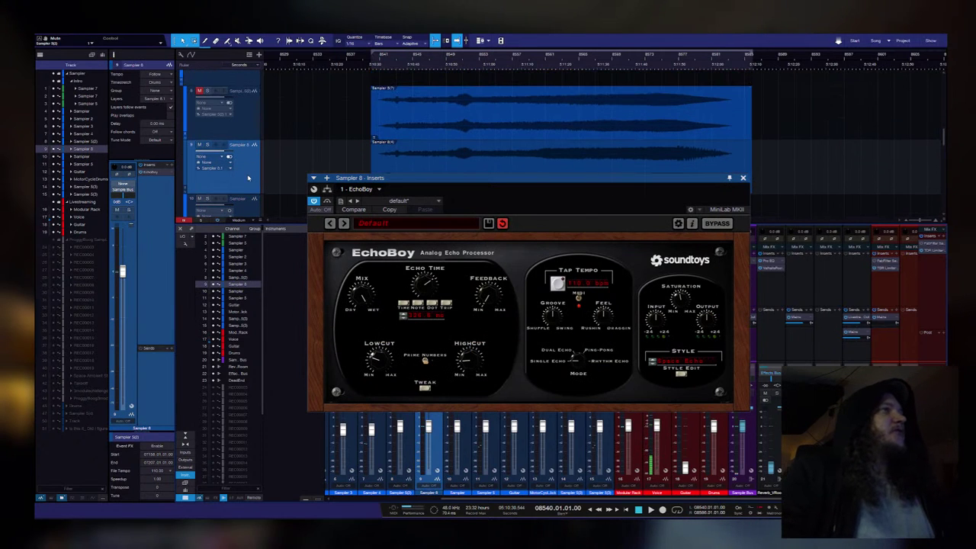
Step: Delete the source clip on the Sampler 5(2) track and stop playback
click(432, 135)
key(Delete)
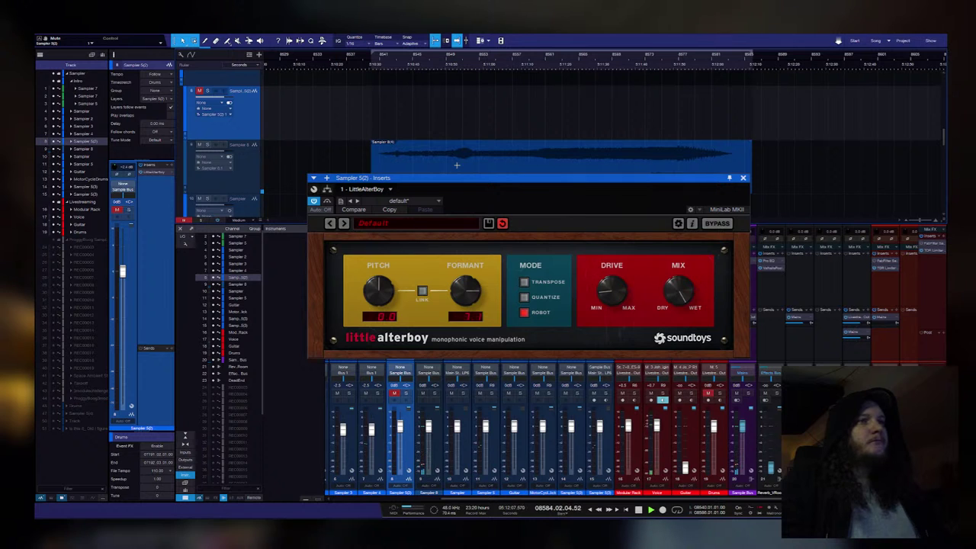
key(space)
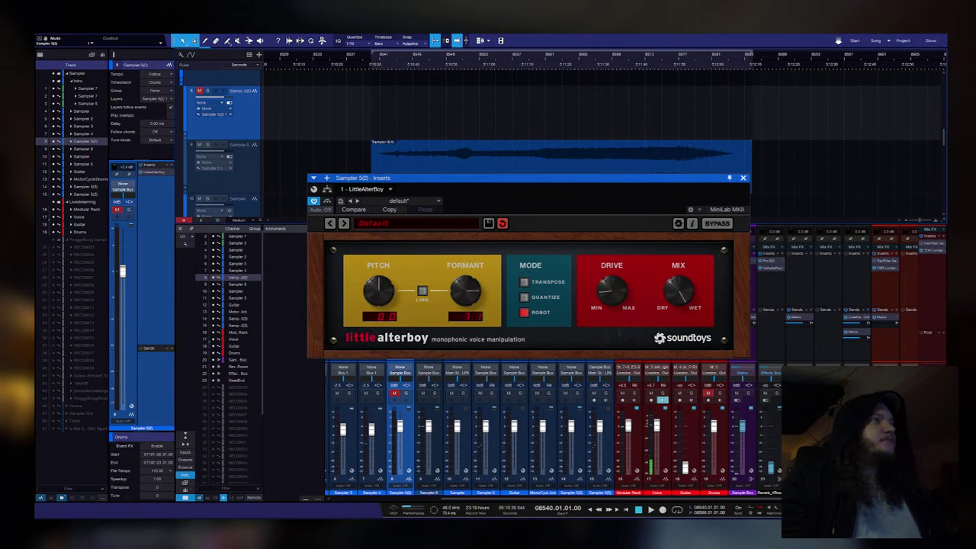
Step: Play Sampler 8 through EchoBoy, open its style editing section, switch the mode to Dual Echo and adjust the feedback
click(228, 149)
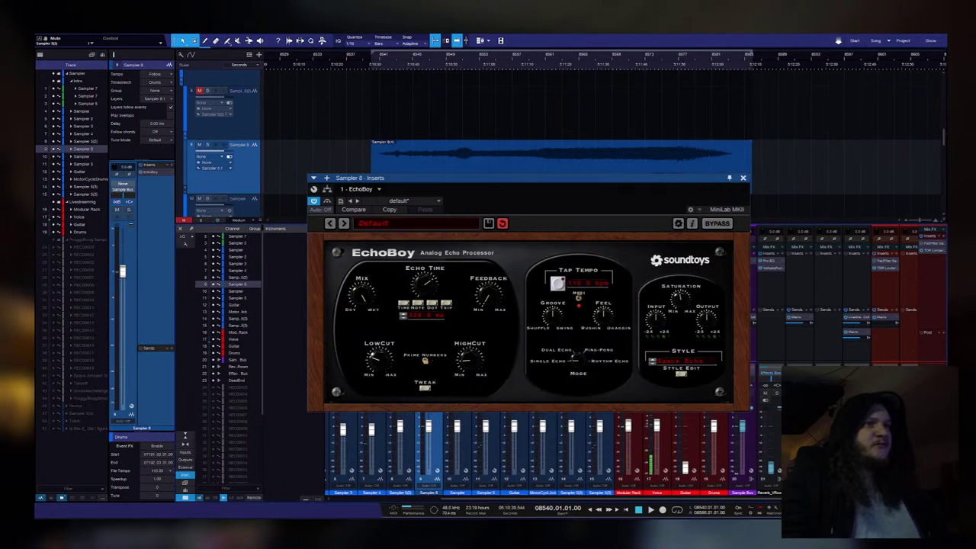
key(space)
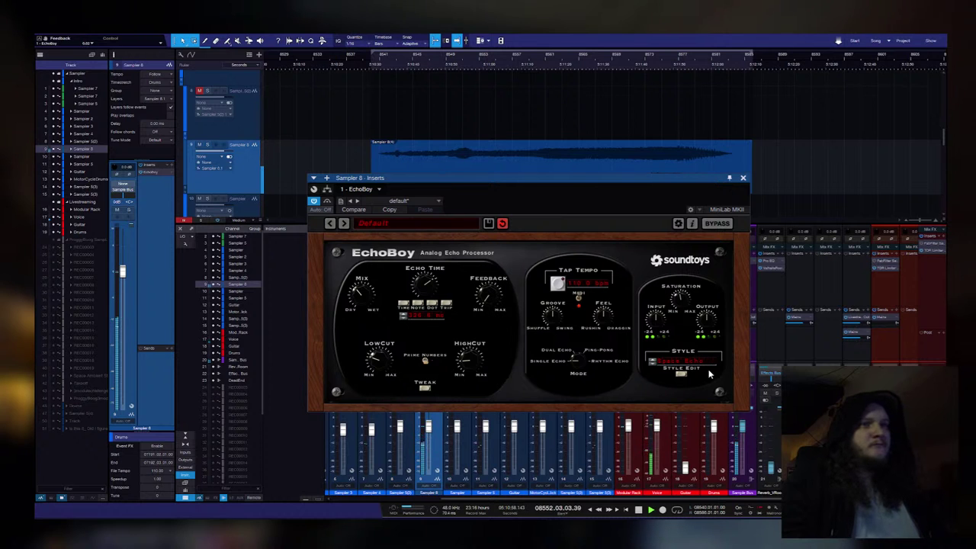
click(679, 373)
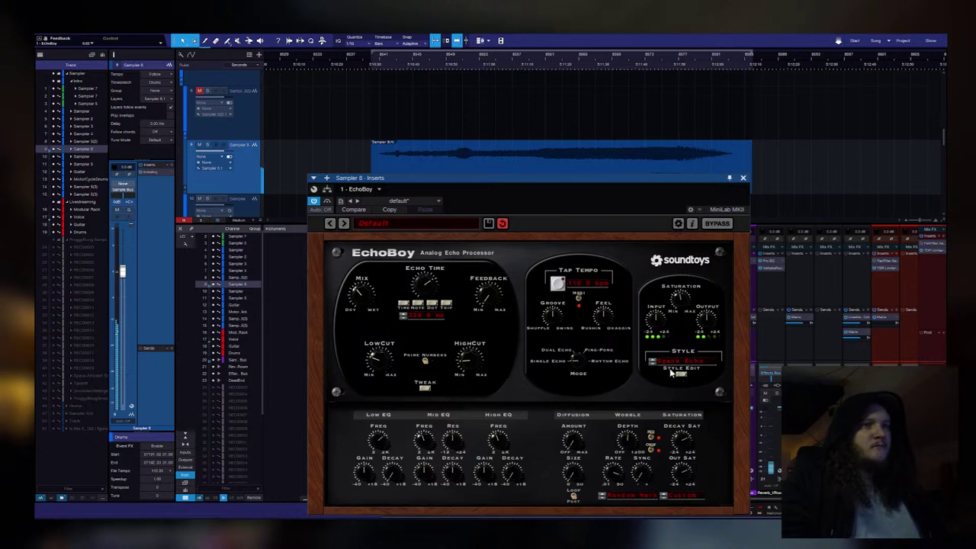
click(574, 344)
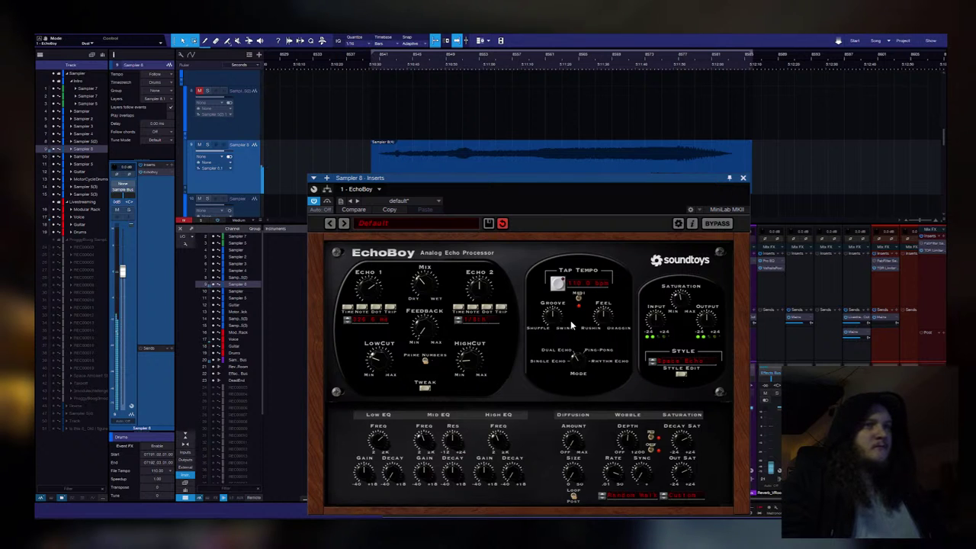
click(422, 333)
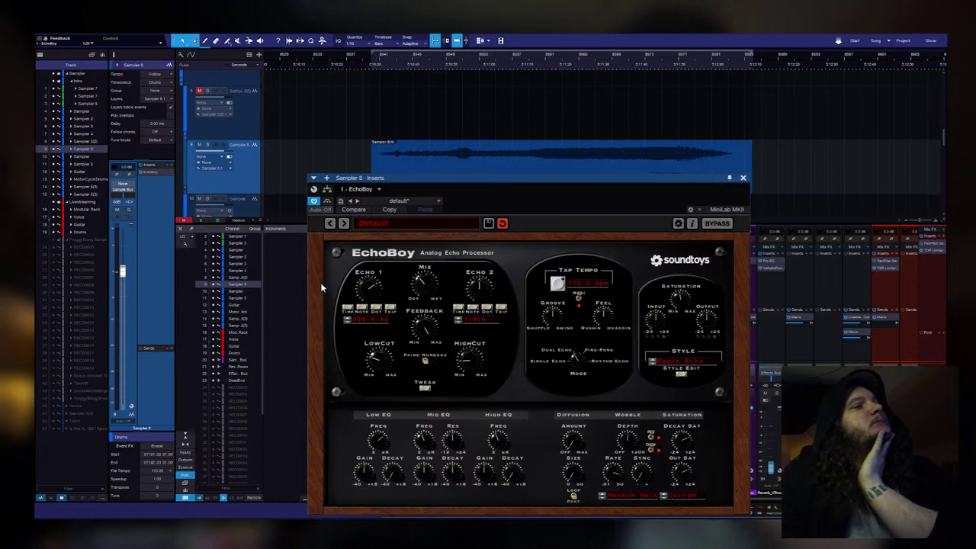
Step: Look through the arrangement around the Sampler 8 clip and the Drums track, including the earlier recordings on the timeline
scroll(753, 162, down, 1)
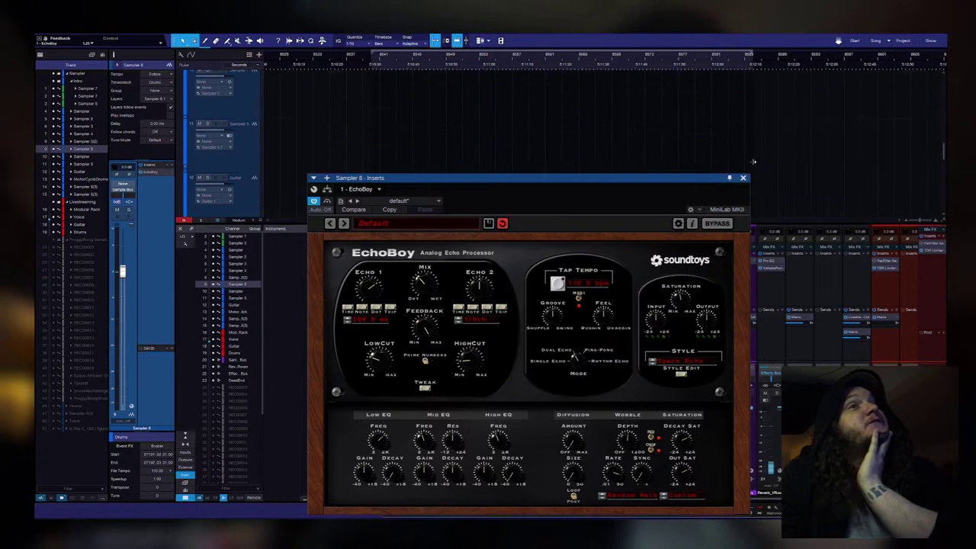
scroll(754, 162, up, 2)
scroll(753, 162, up, 1)
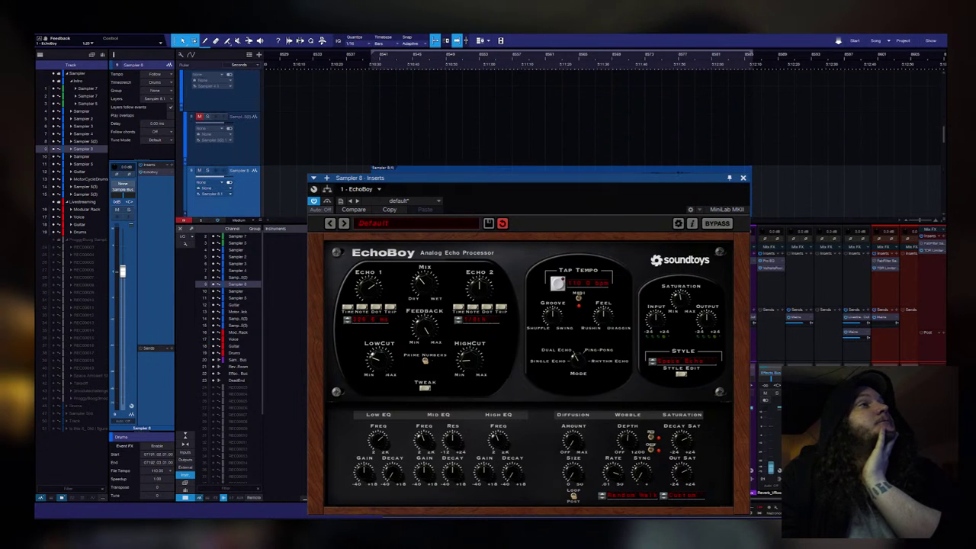
scroll(559, 110, up, 1)
scroll(560, 109, down, 2)
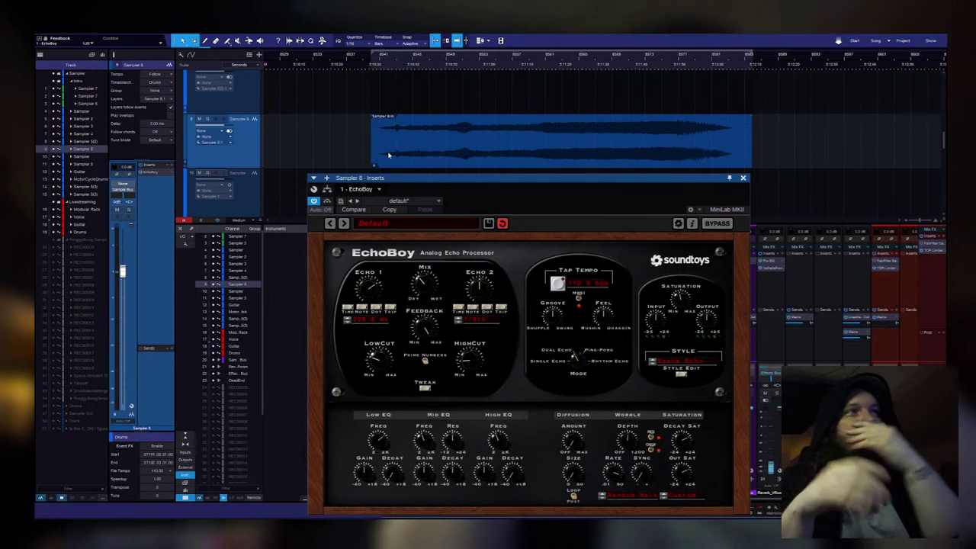
scroll(675, 71, down, 5)
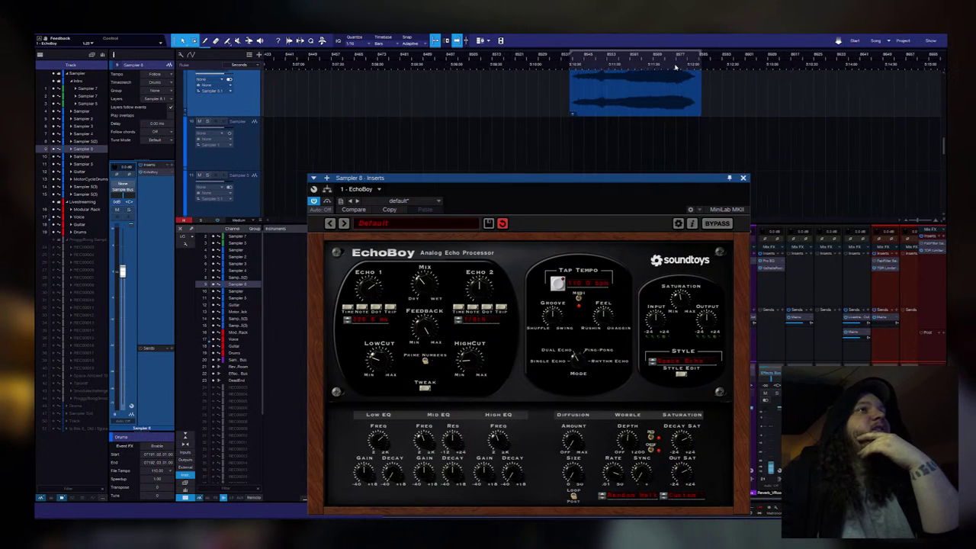
scroll(700, 140, down, 2)
scroll(700, 140, down, 5)
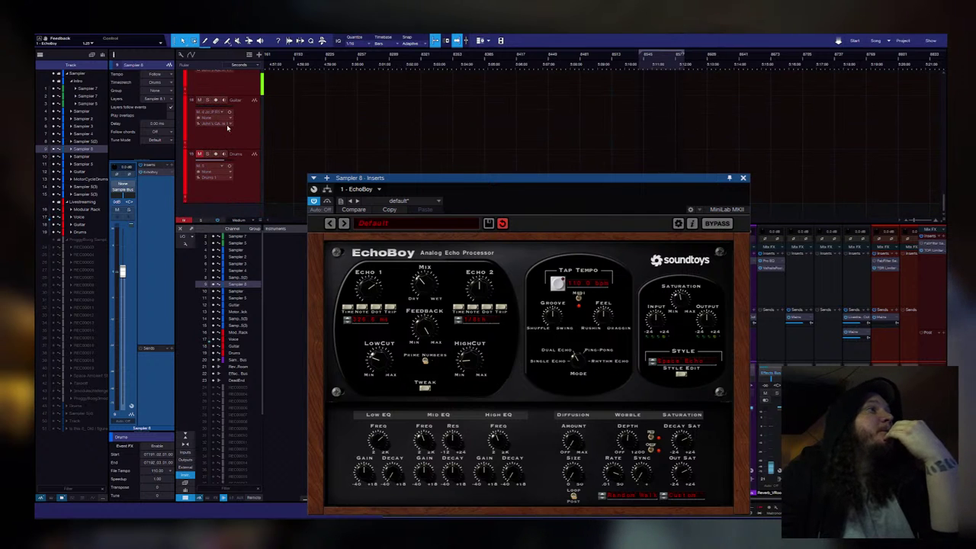
click(251, 162)
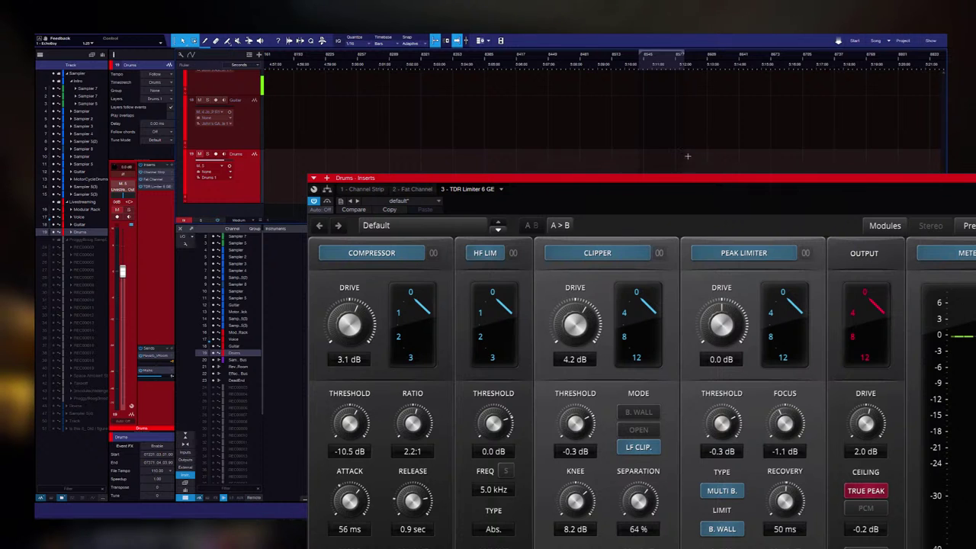
scroll(670, 67, down, 5)
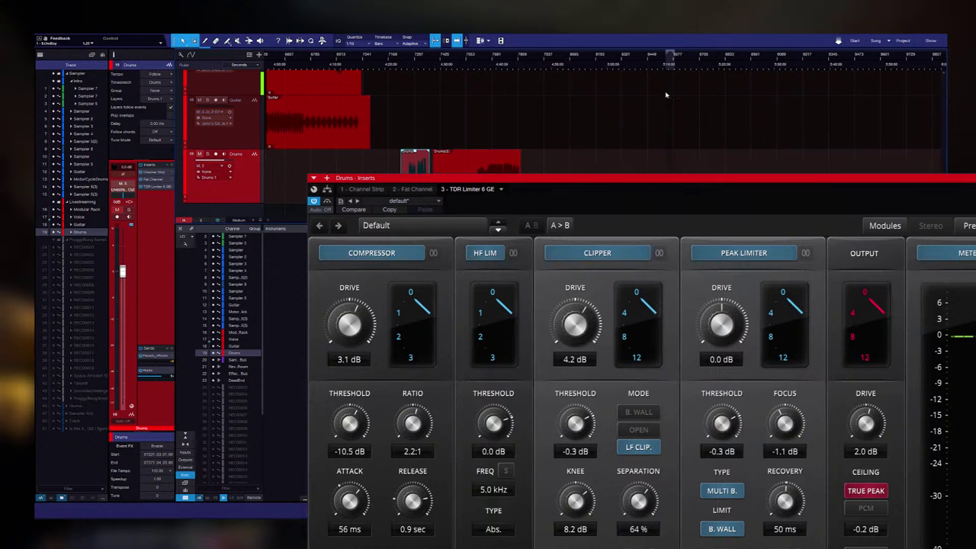
scroll(732, 55, down, 5)
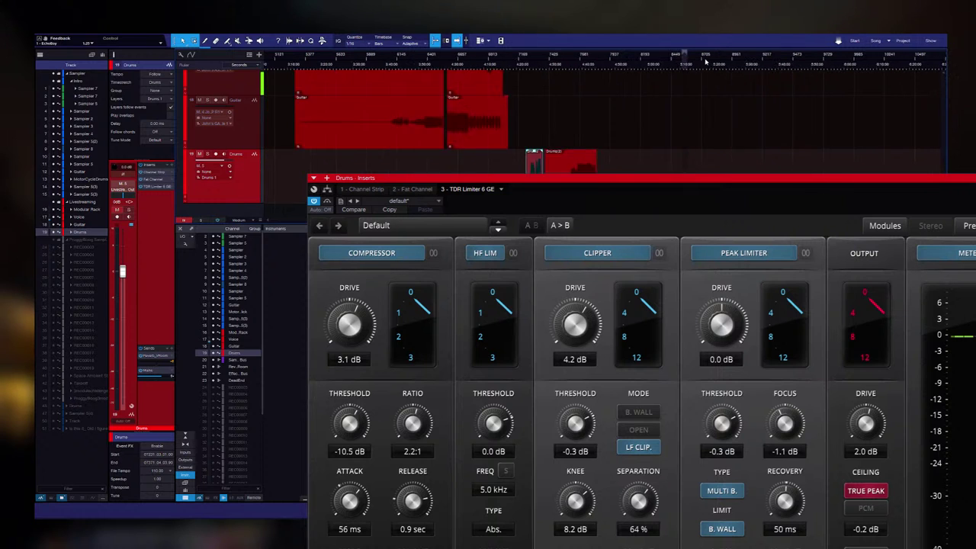
scroll(809, 153, up, 10)
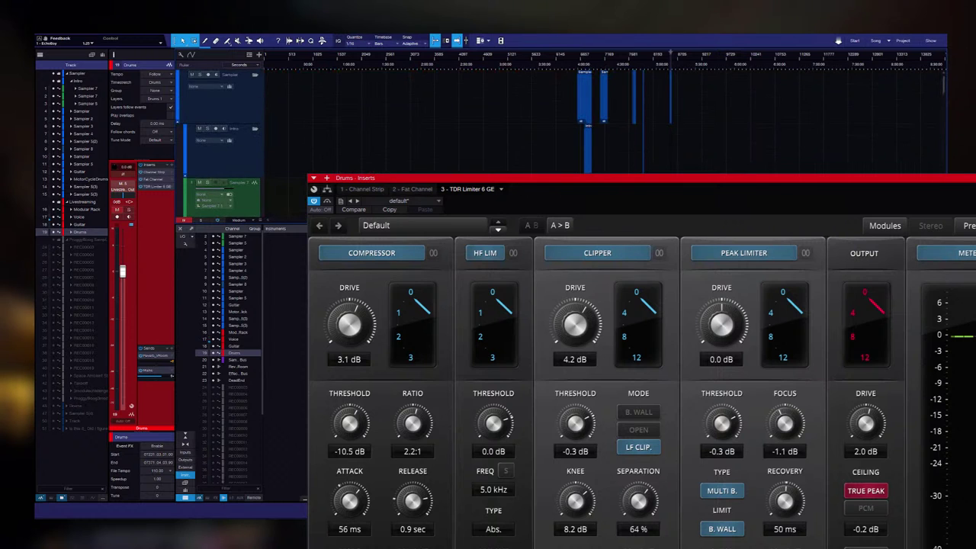
Step: Hide the mixer console and look over the enlarged arrangement from the Sampler tracks down to the Livestreaming recordings
key(F3)
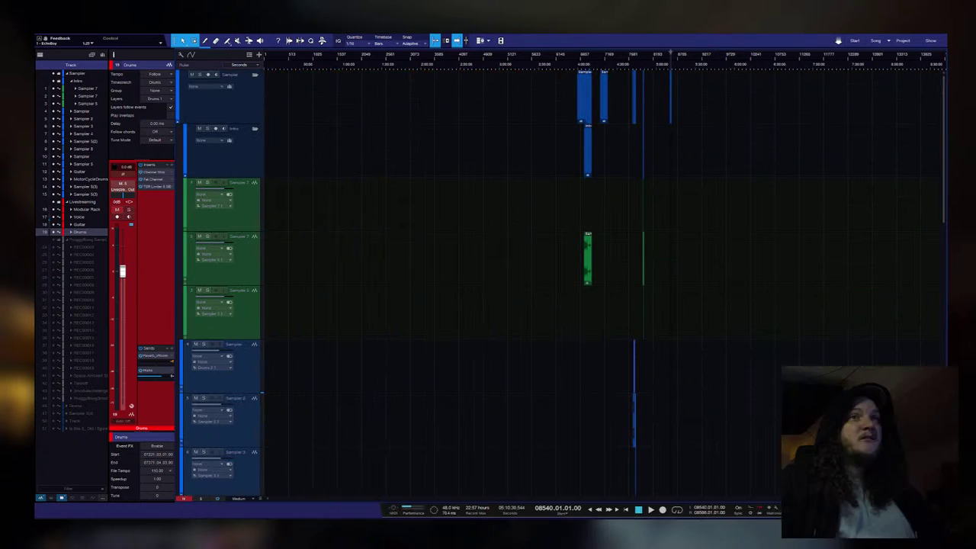
scroll(800, 307, down, 12)
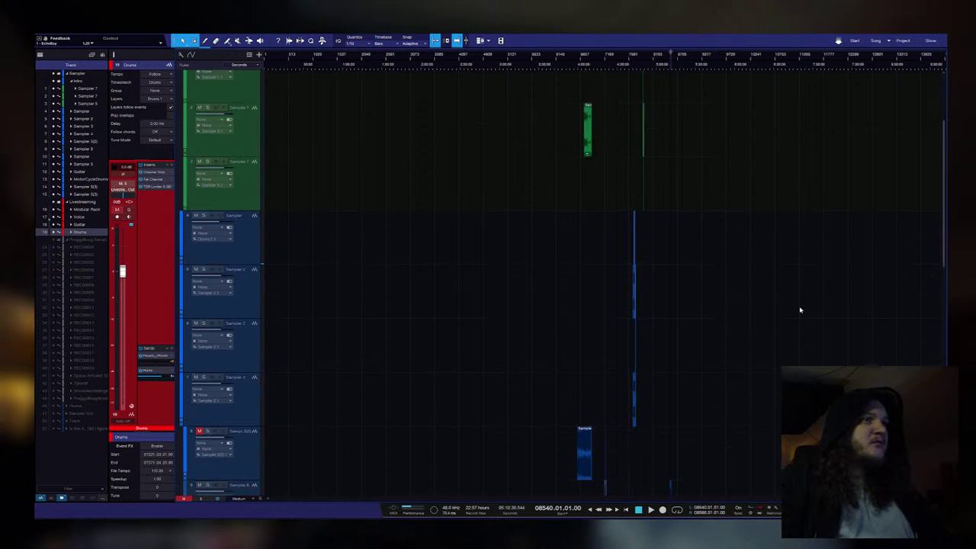
scroll(798, 306, down, 2)
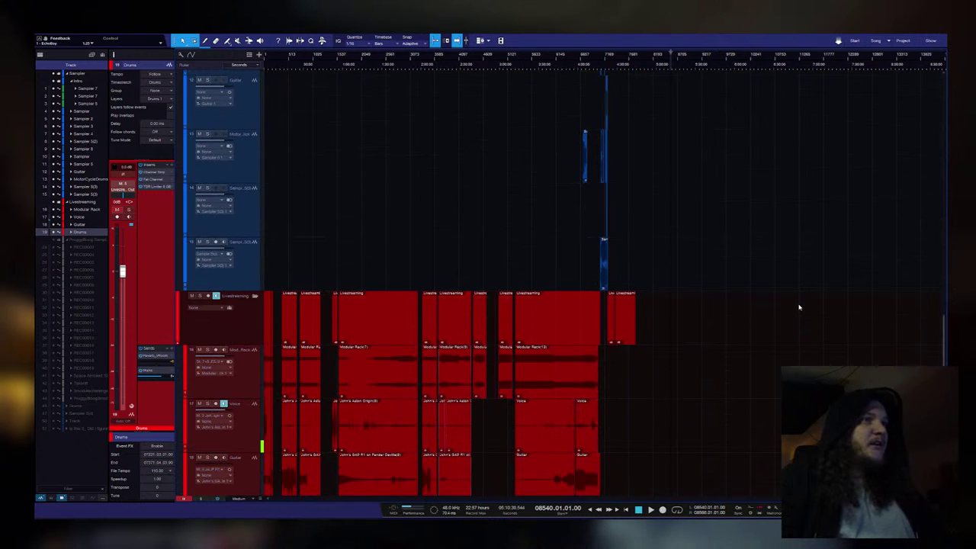
scroll(789, 303, down, 2)
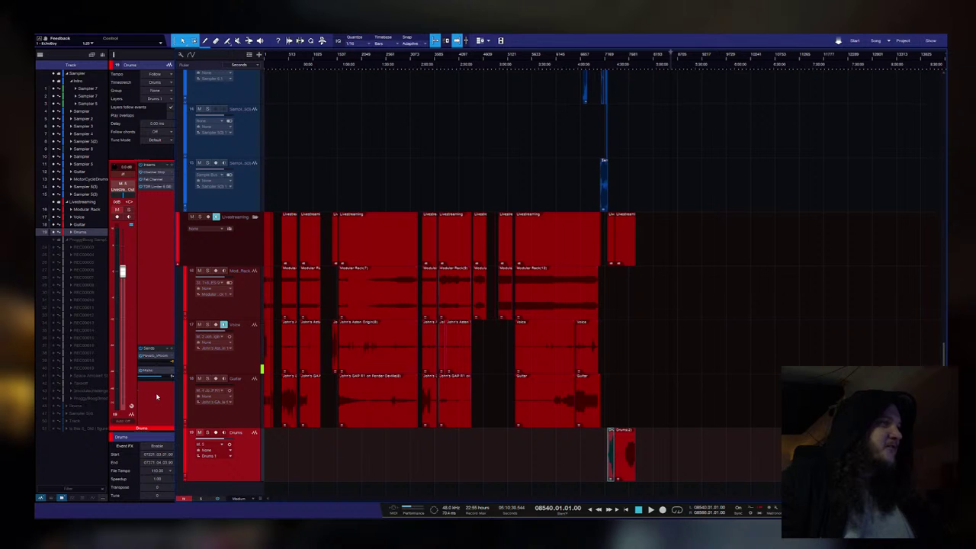
Step: Show the hidden audio track named Track in the arrangement and place the playhead at 8316.01.01 near its clip's start
click(54, 422)
click(84, 421)
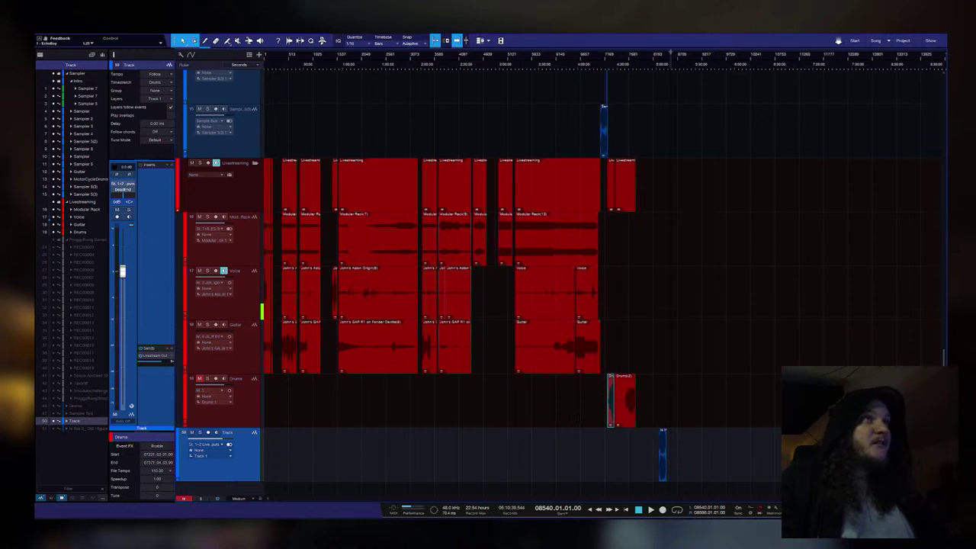
scroll(663, 65, up, 15)
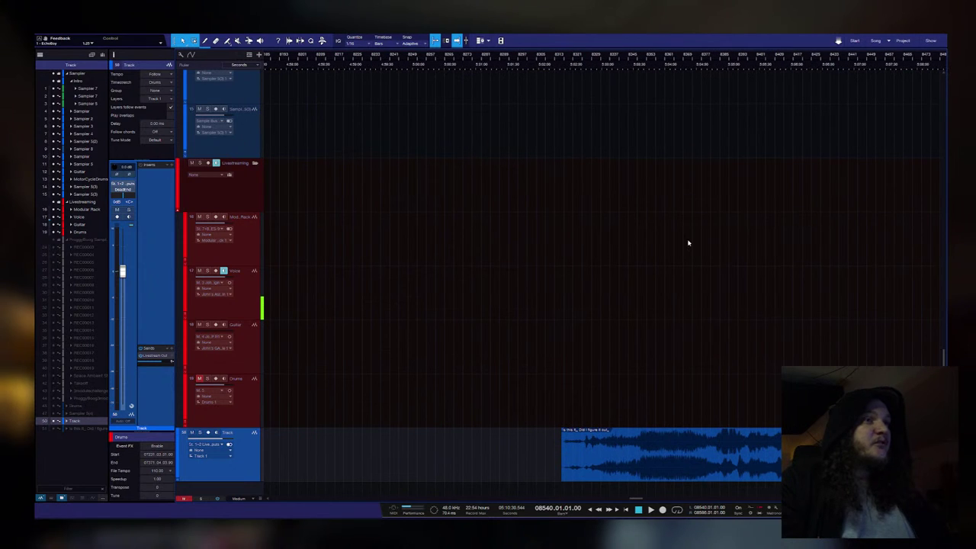
click(567, 68)
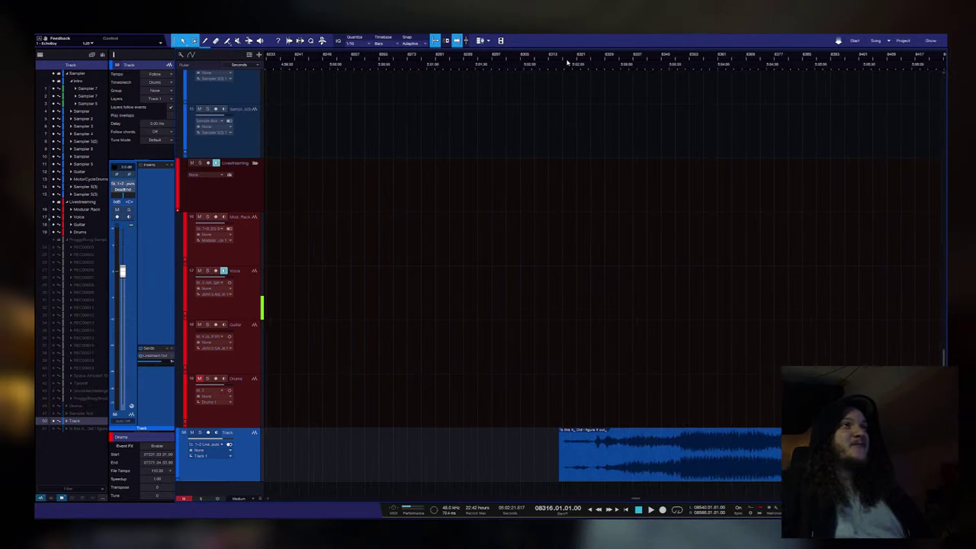
Step: Play the start of the Track clip from 8316.01.01, stop playback and give the track a send to Mains
drag(568, 66, 572, 39)
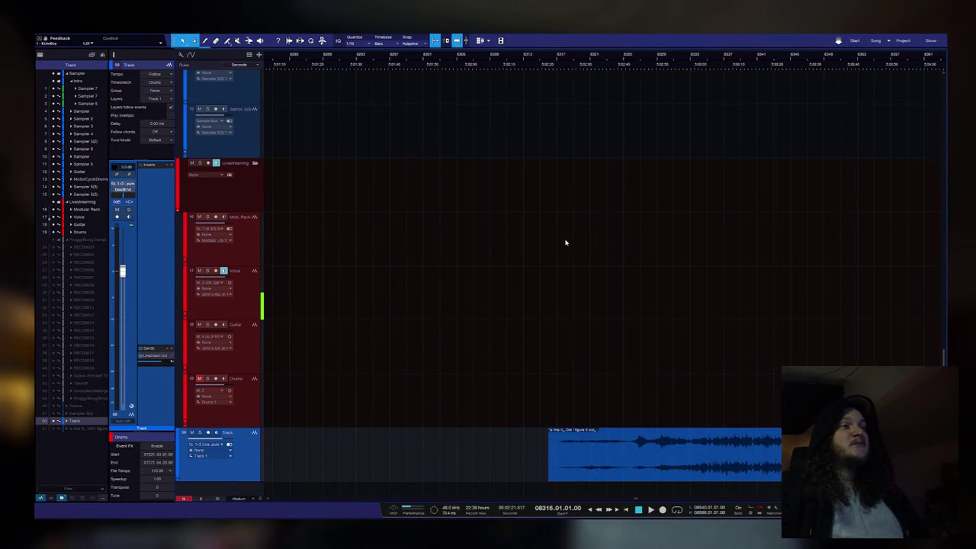
key(space)
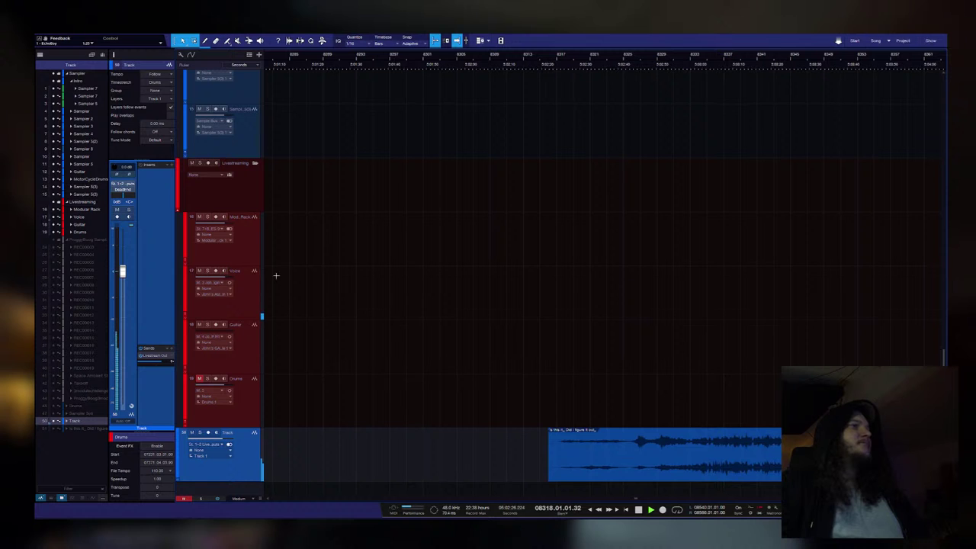
click(238, 455)
key(space)
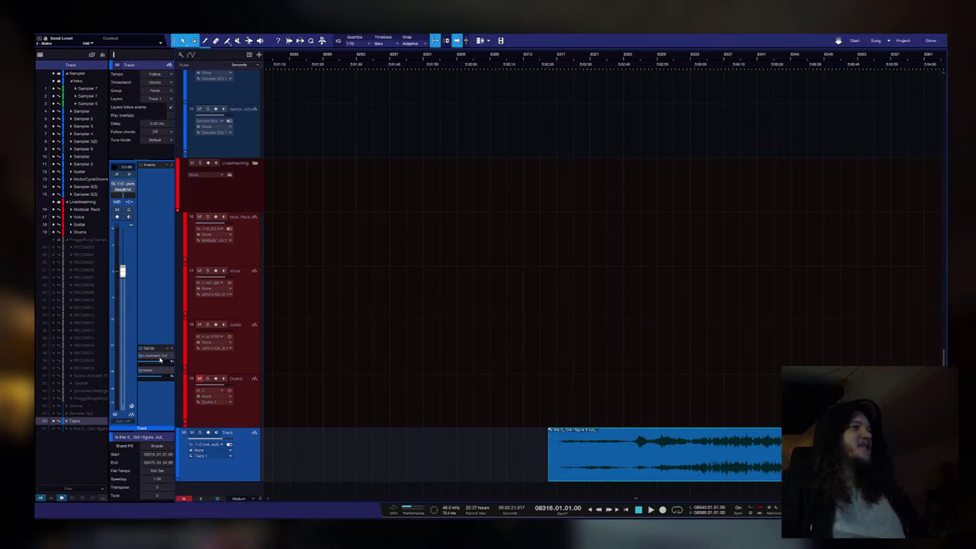
Step: Show the mixer console and play the Track clip from 8316.01.01 with its waveform in view
key(F3)
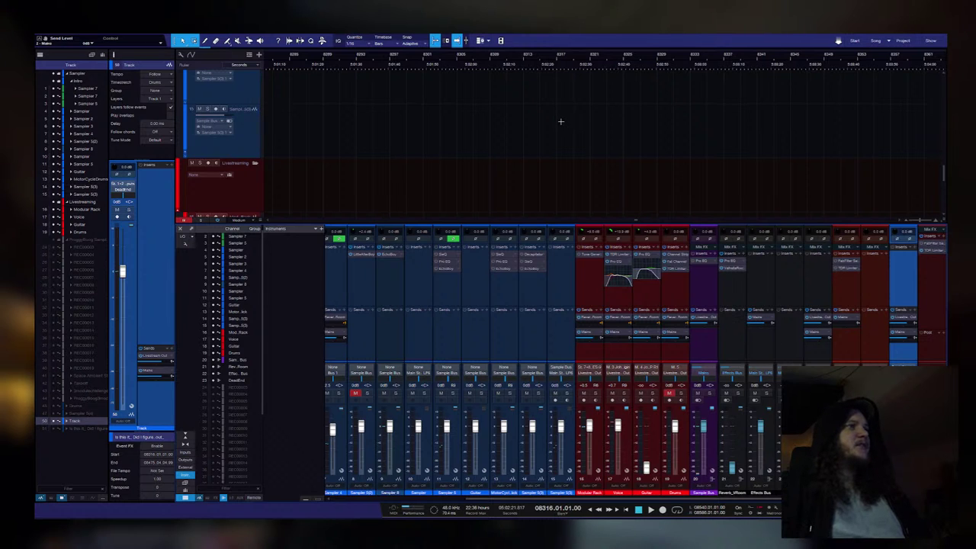
key(space)
scroll(568, 133, down, 4)
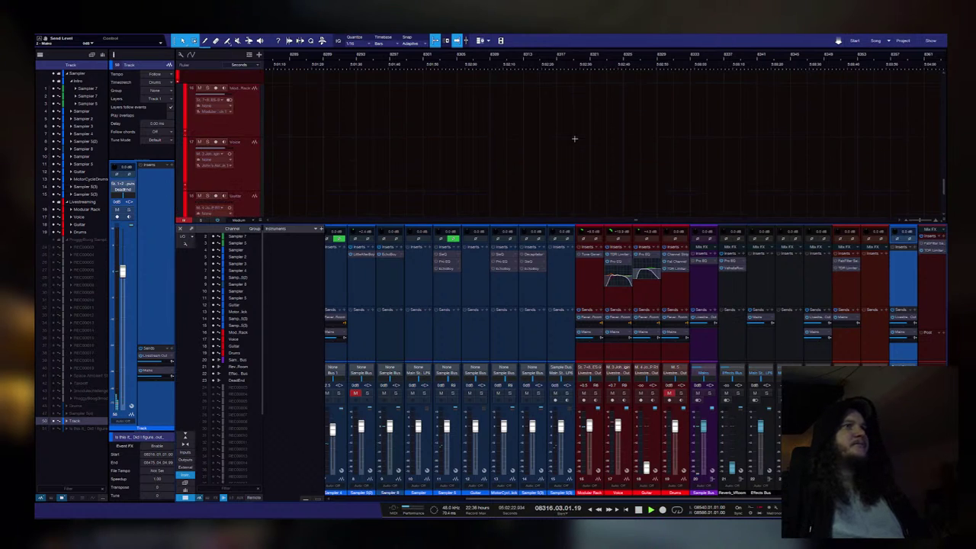
scroll(559, 147, down, 2)
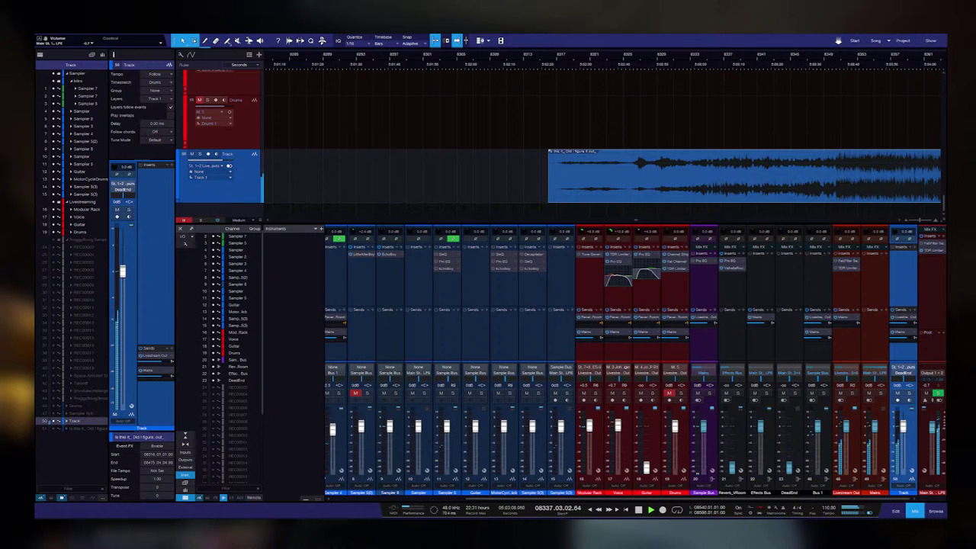
Step: Look over the full length of the Track clip's waveform in the arrangement while it plays
scroll(505, 172, right, 3)
scroll(505, 171, right, 4)
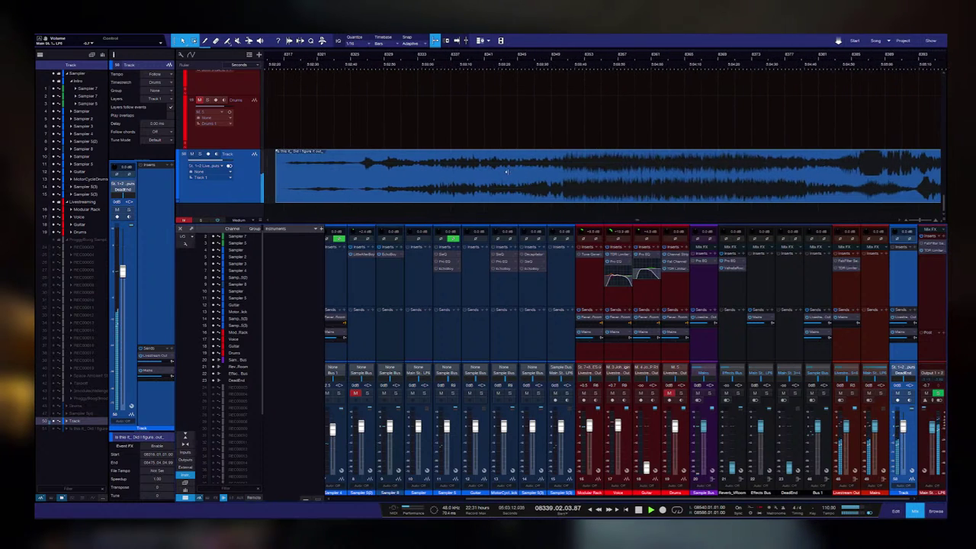
scroll(505, 171, right, 2)
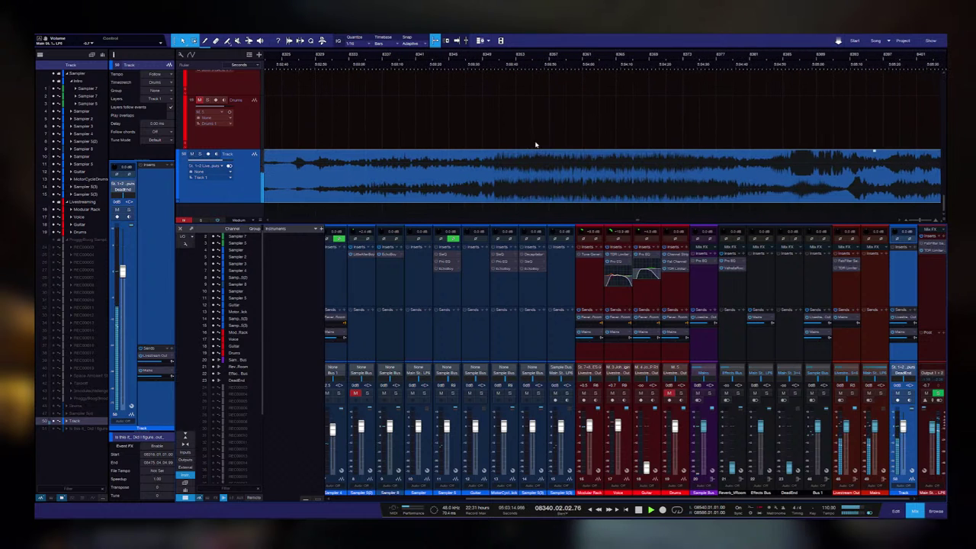
scroll(565, 57, down, 2)
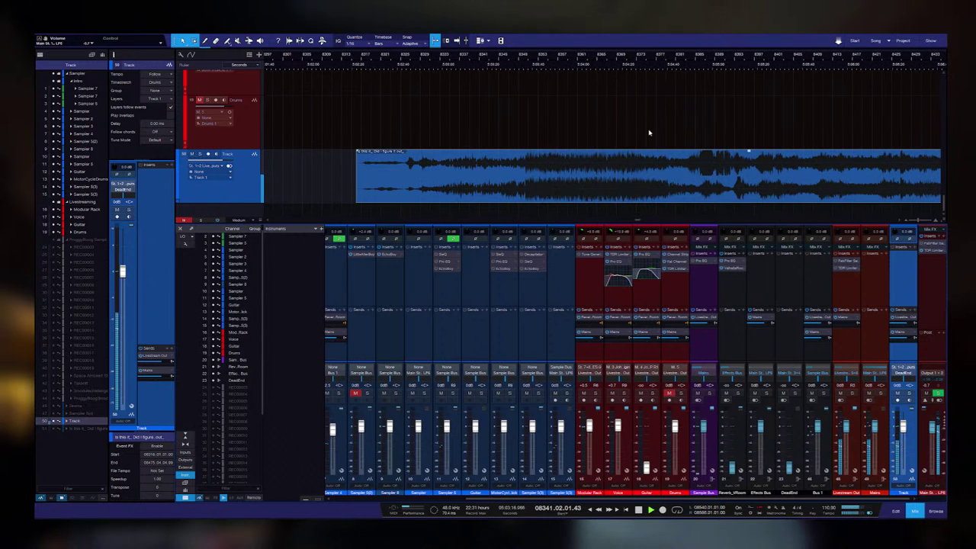
scroll(649, 132, right, 3)
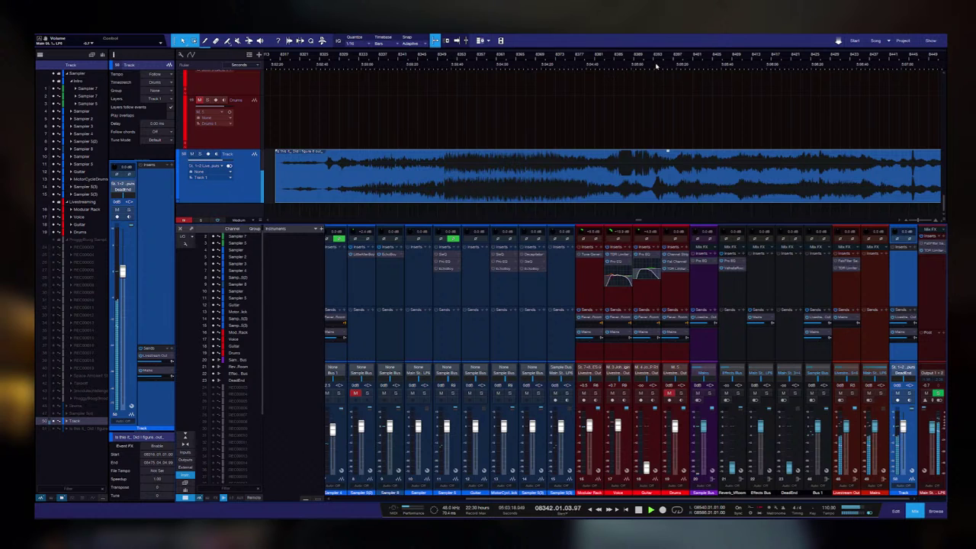
scroll(656, 66, down, 2)
scroll(727, 118, right, 2)
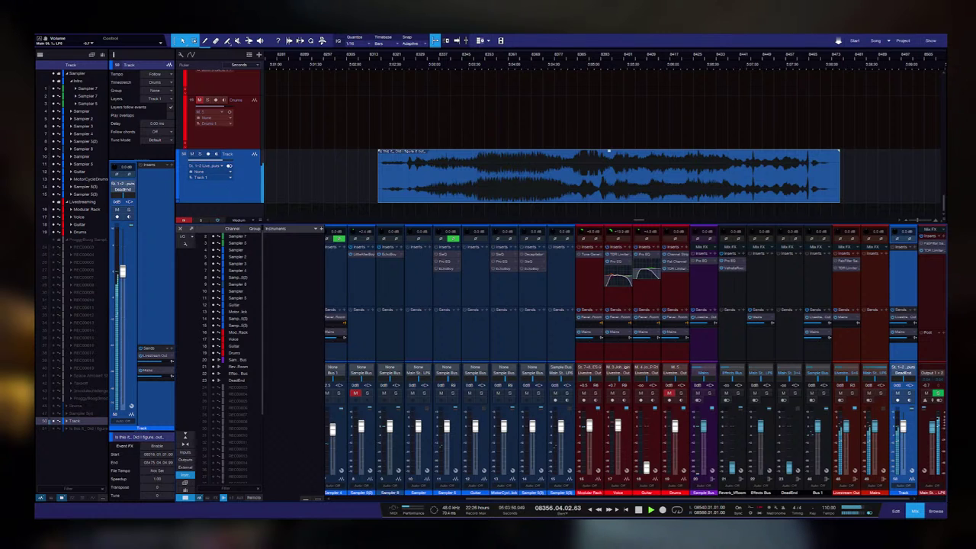
Step: Enlarge the Track lane to show its stereo waveform in detail and hide the mixer console
key(z)
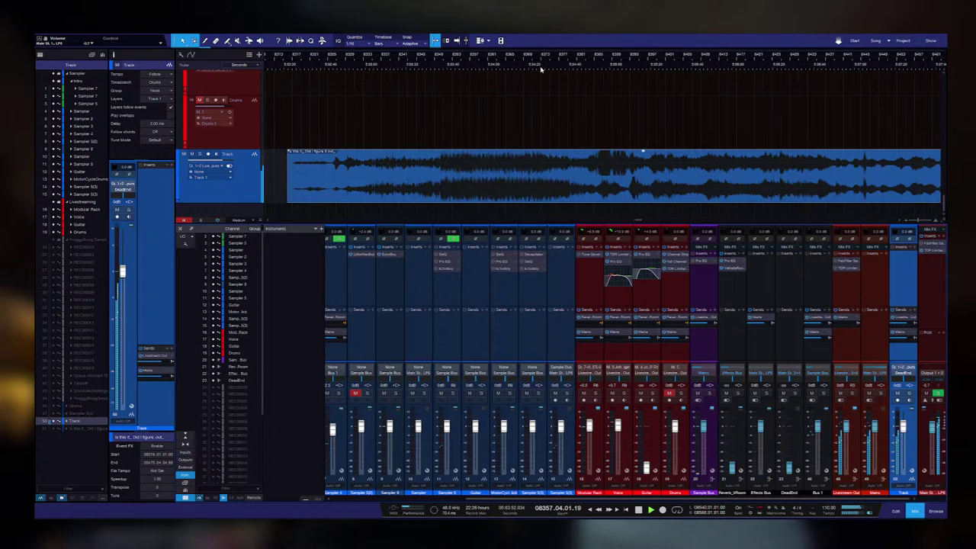
key(alt+e)
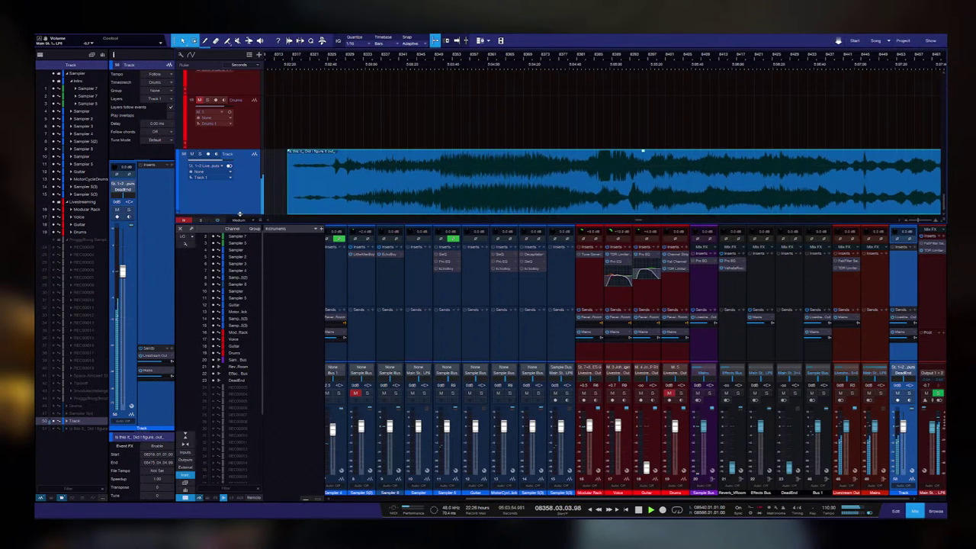
key(alt+e)
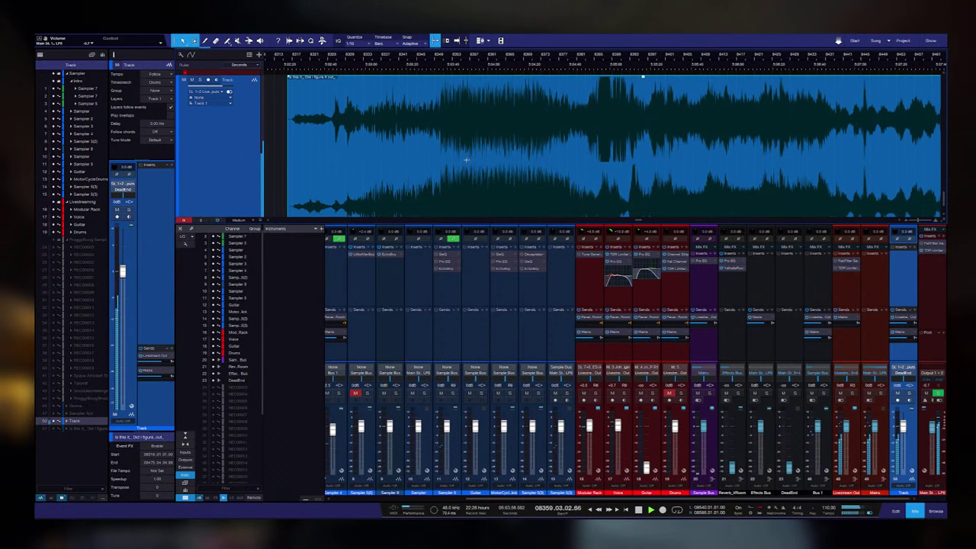
key(F3)
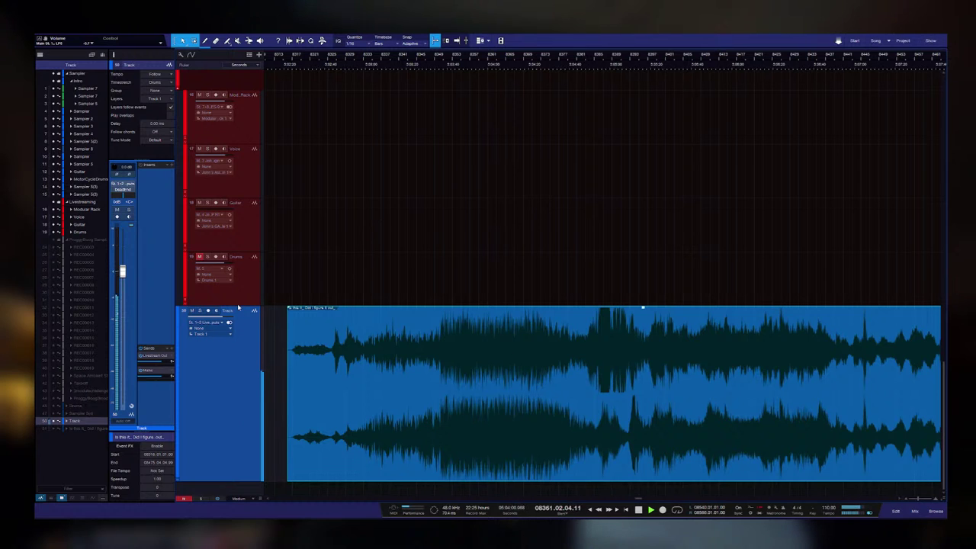
scroll(240, 294, up, 1)
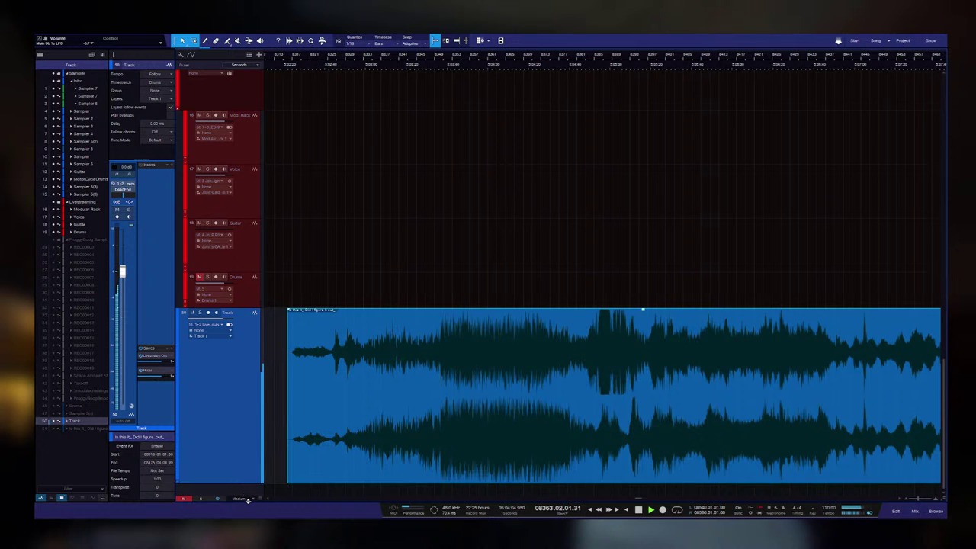
Step: Turn on input monitoring for the Voice track while the Track clip continues playing
scroll(243, 481, down, 1)
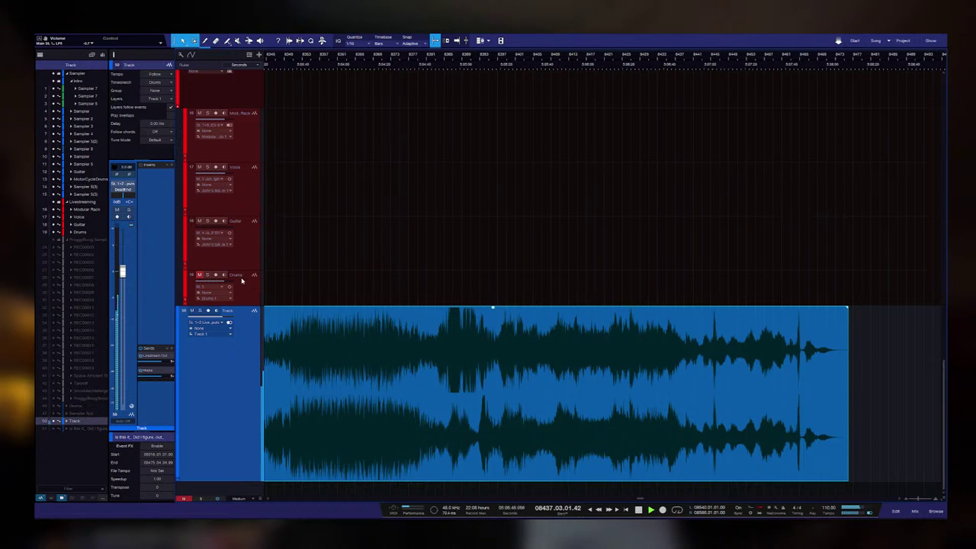
scroll(251, 283, up, 1)
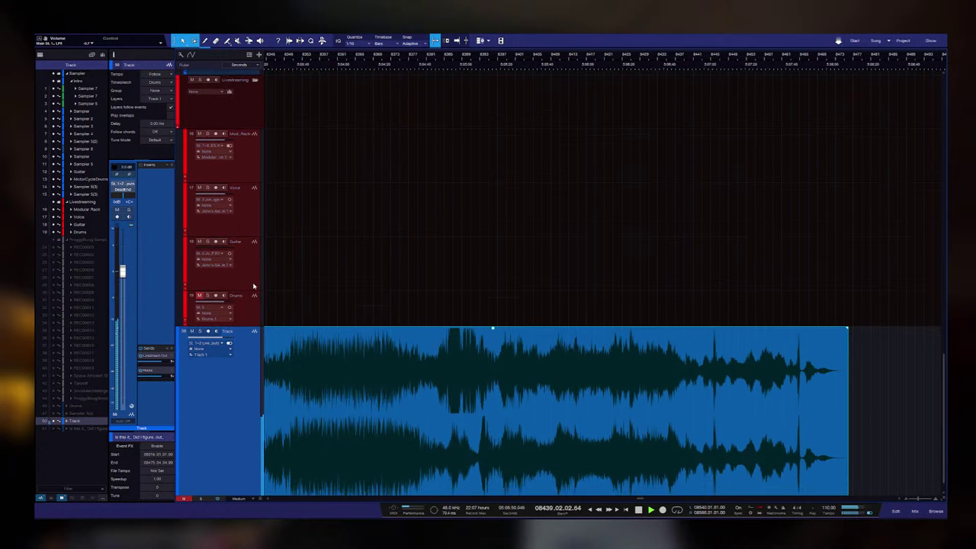
click(223, 188)
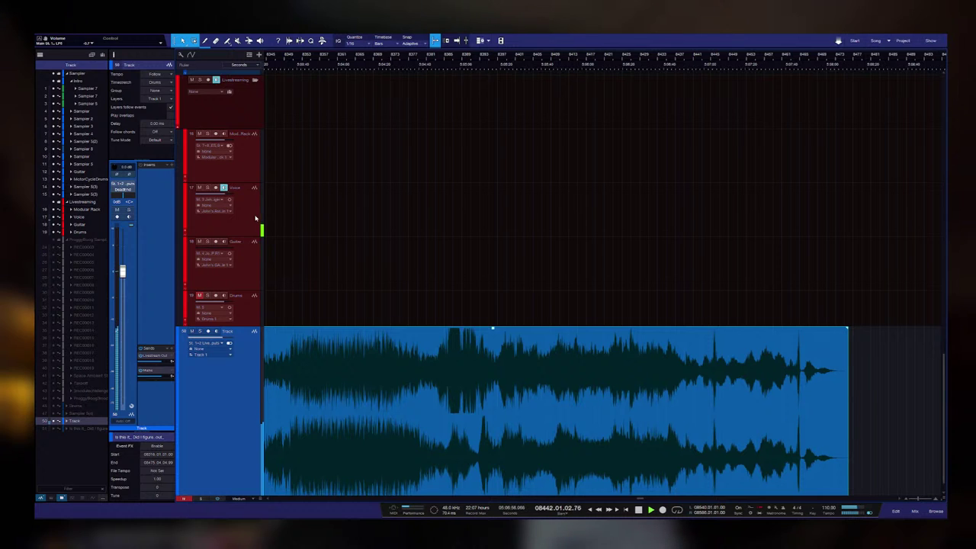